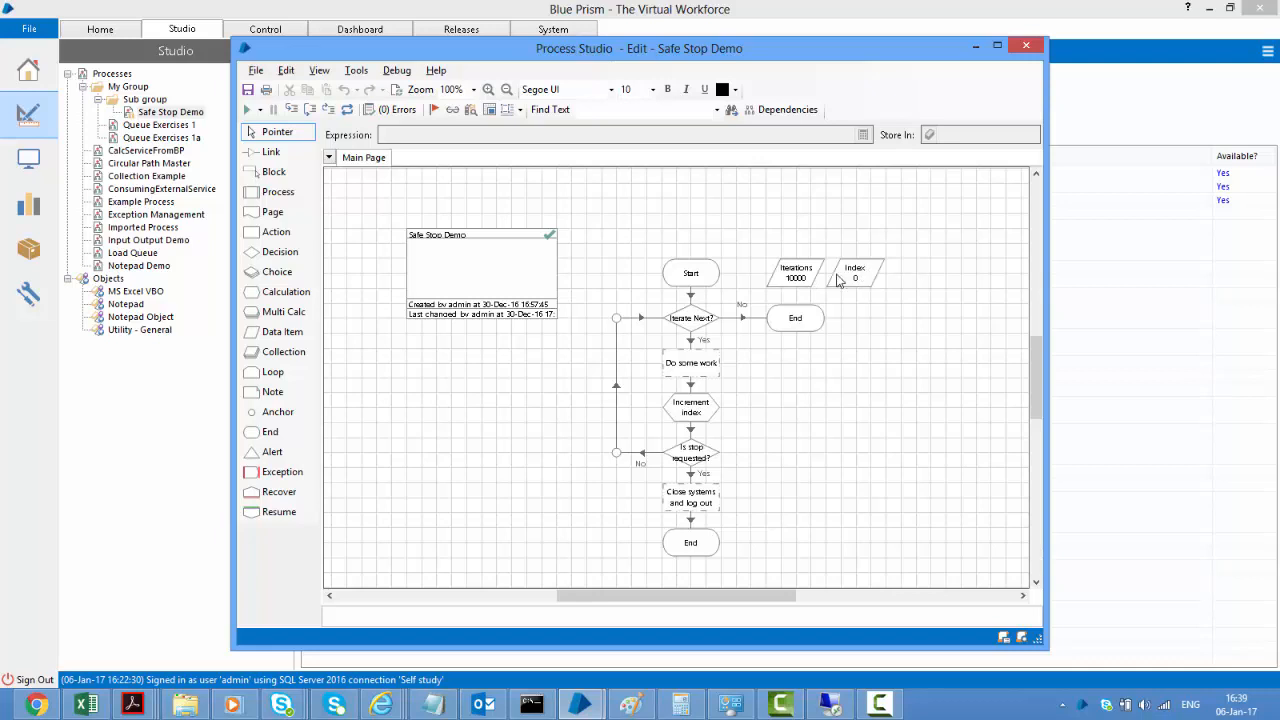
Open the Data Properties of the Iterations data item (Number, initial value 10000) on the Main Page
double_click(814, 277)
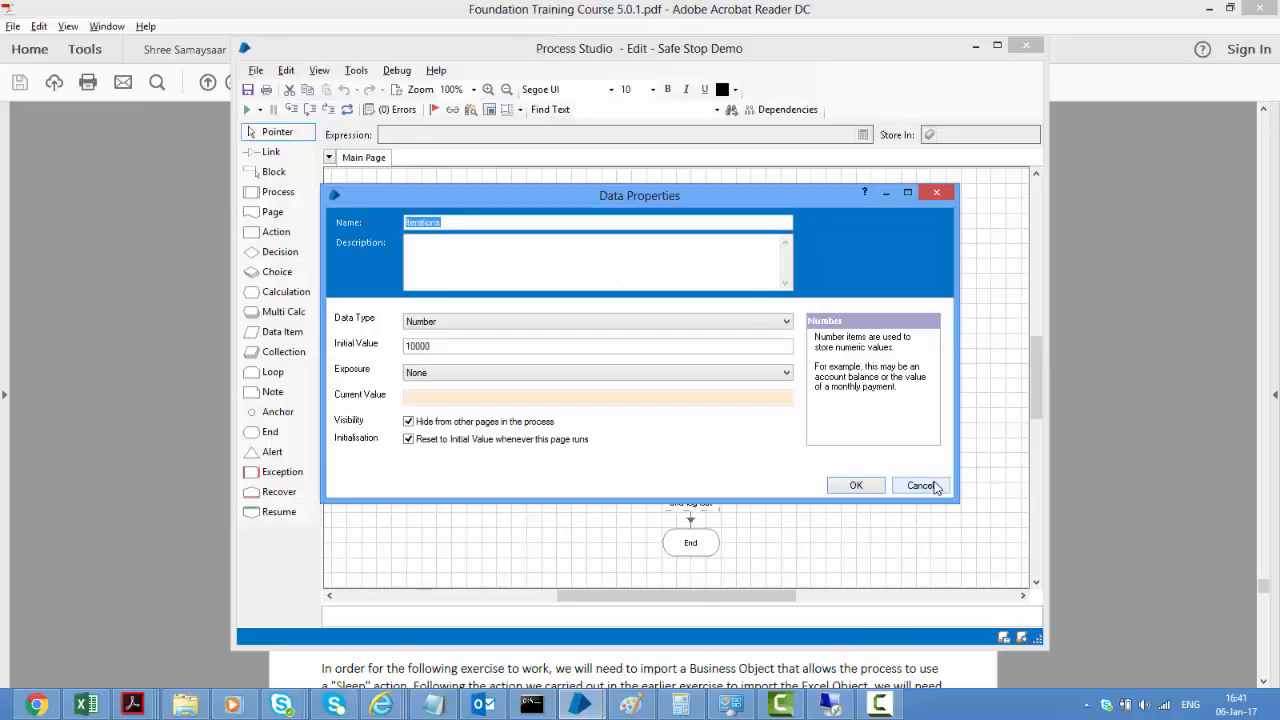
Cancel Iterations' properties with Exposure kept at None, back on the Safe Stop Demo flowchart
left_click(477, 221)
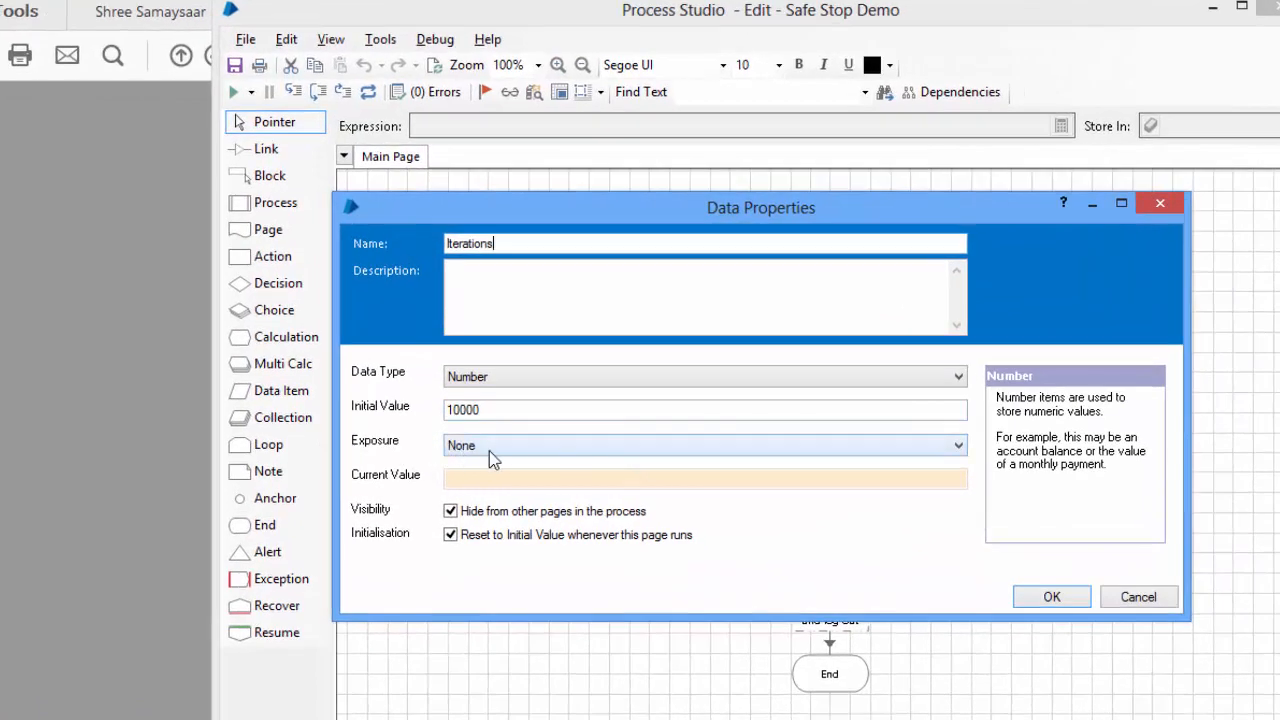
left_click(530, 446)
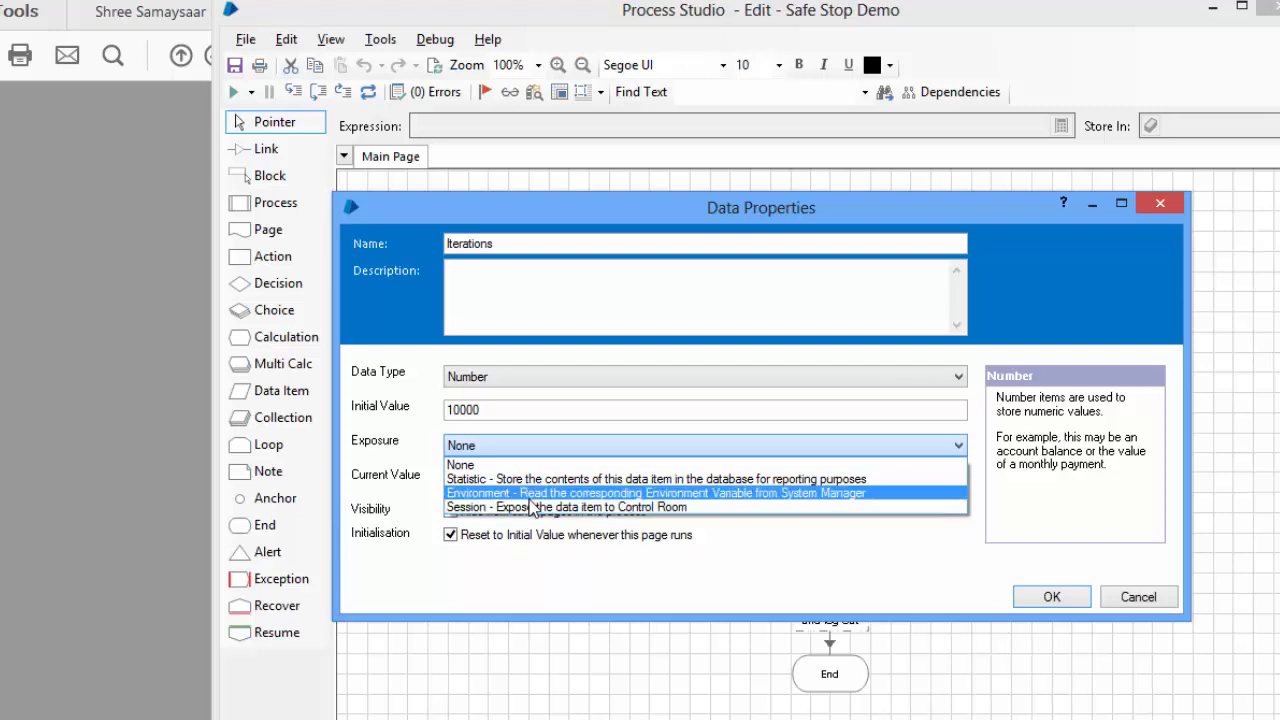
left_click(1170, 338)
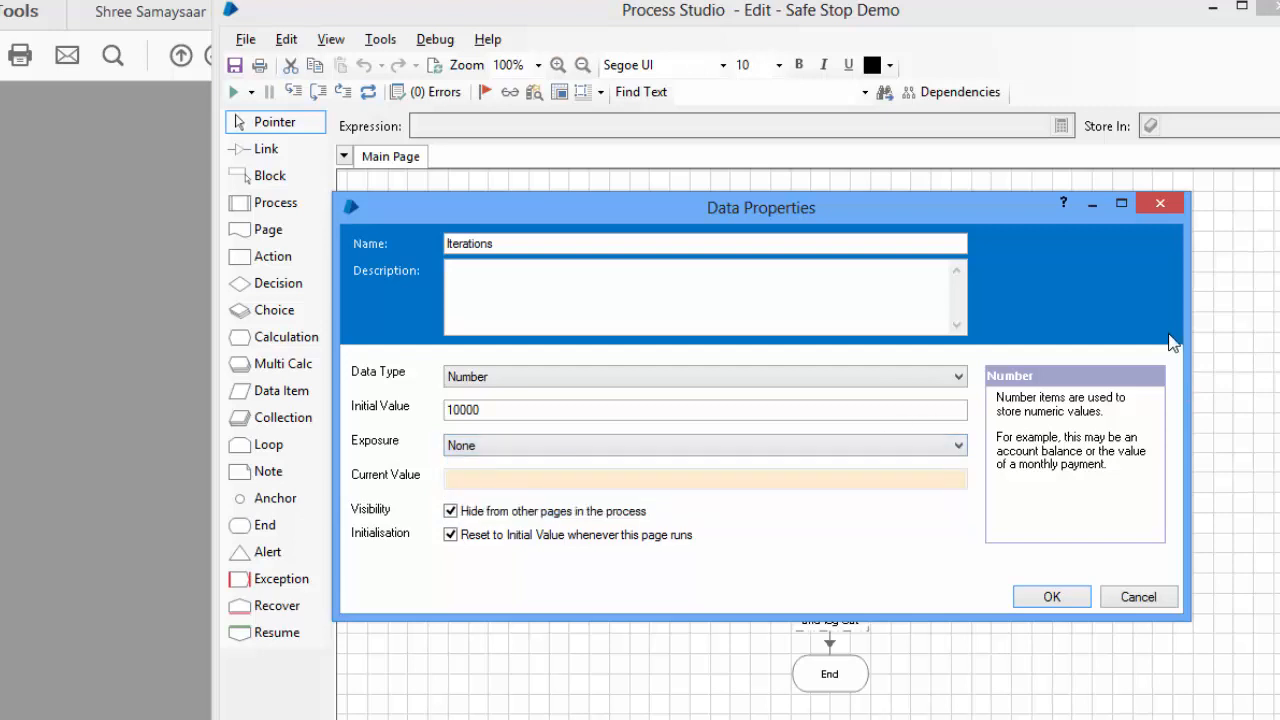
left_click(1147, 600)
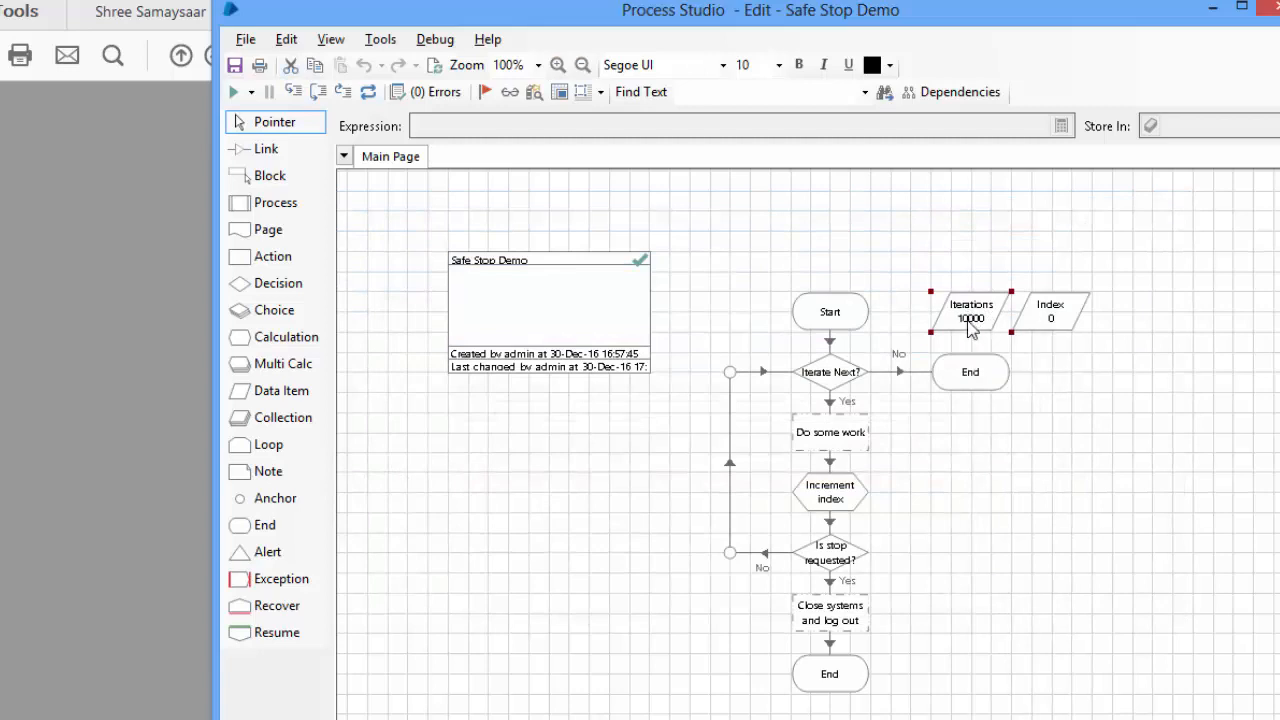
mouse_move(970, 330)
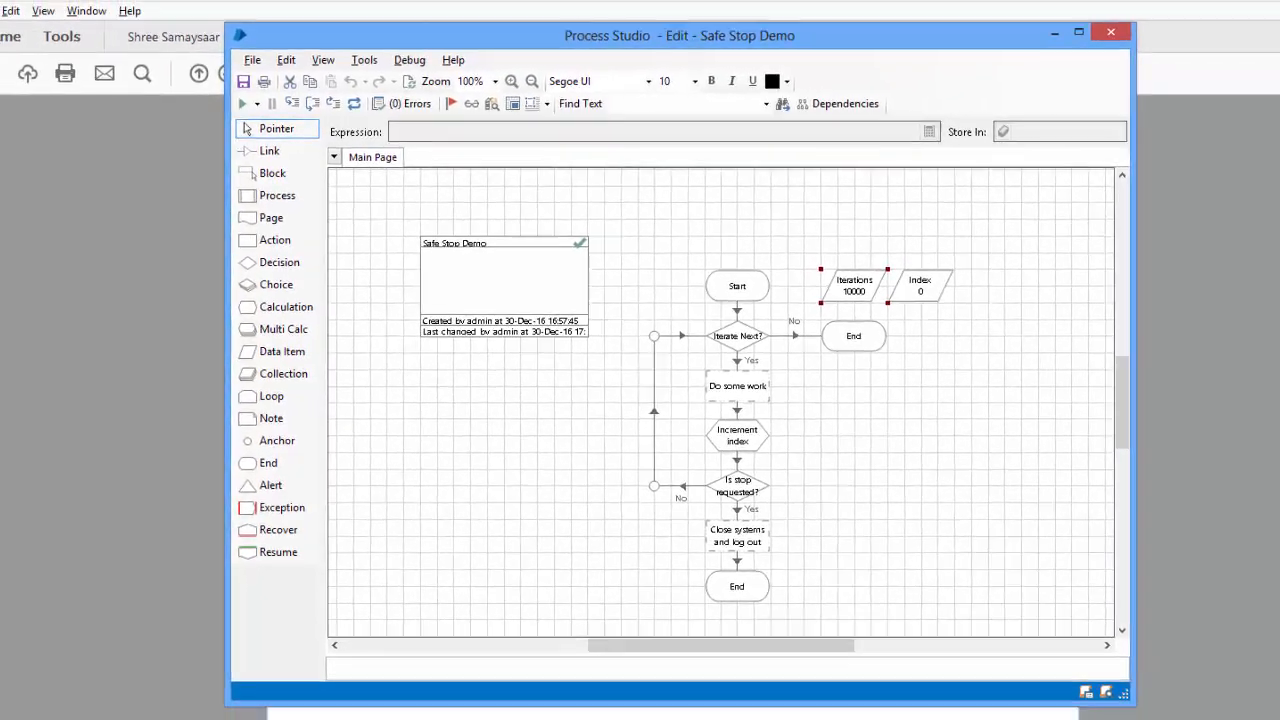
In the main Blue Prism window, go to System > Processes > Environment Variables
left_click(580, 706)
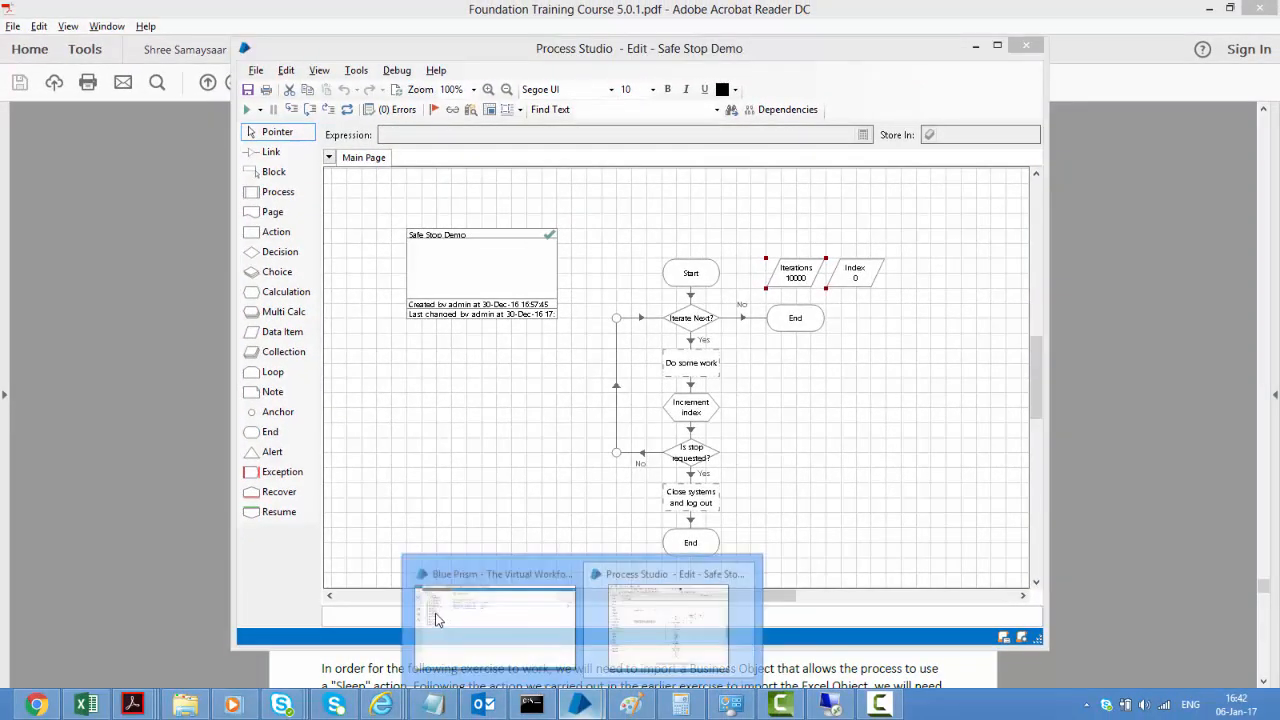
left_click(436, 620)
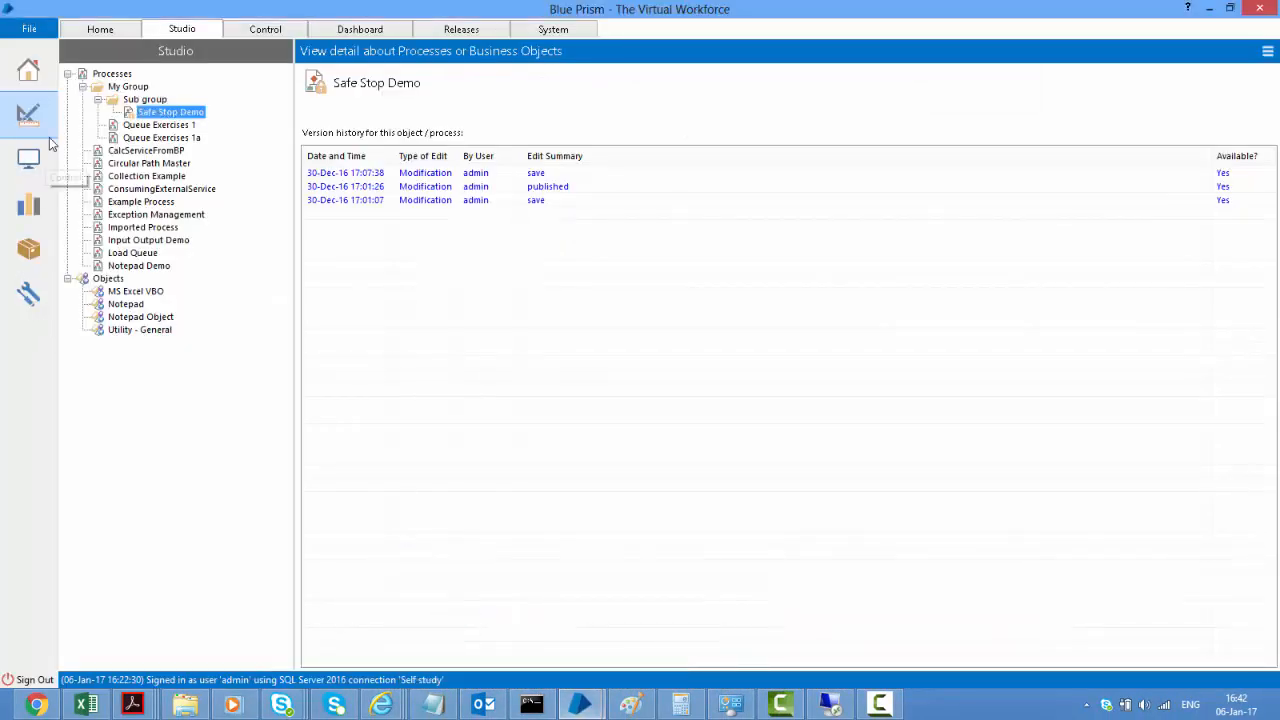
left_click(35, 300)
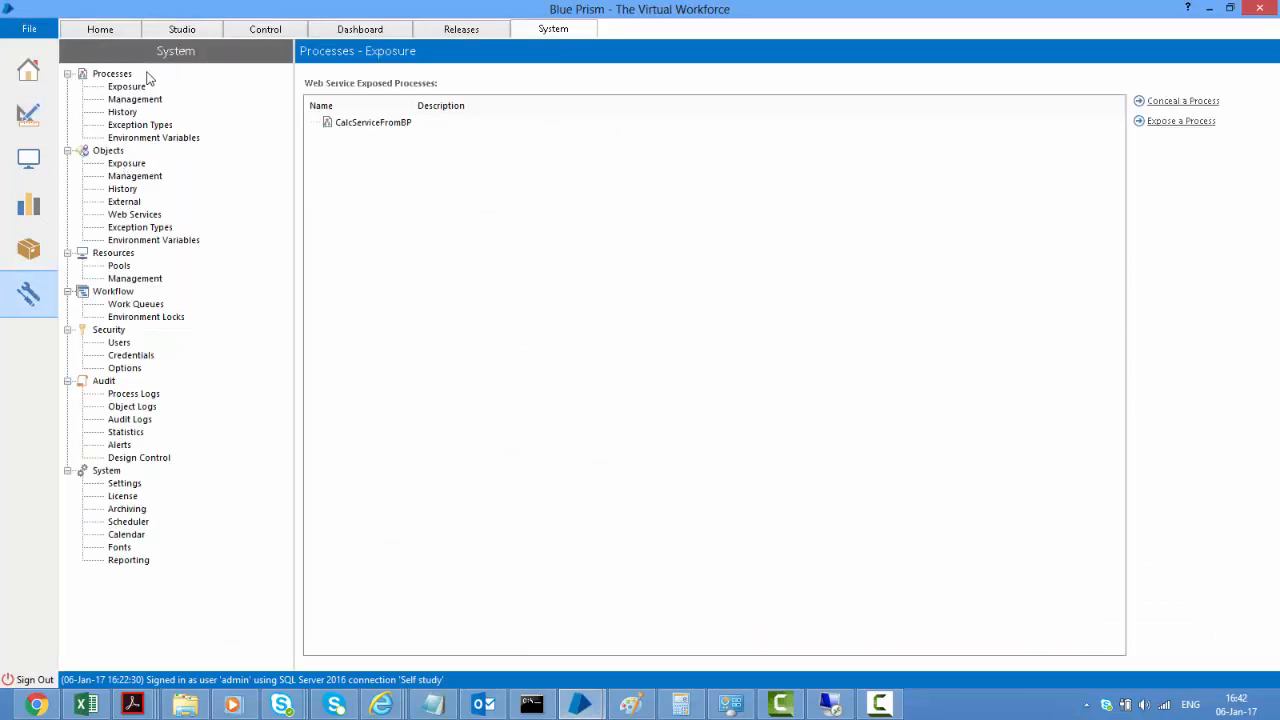
left_click(154, 138)
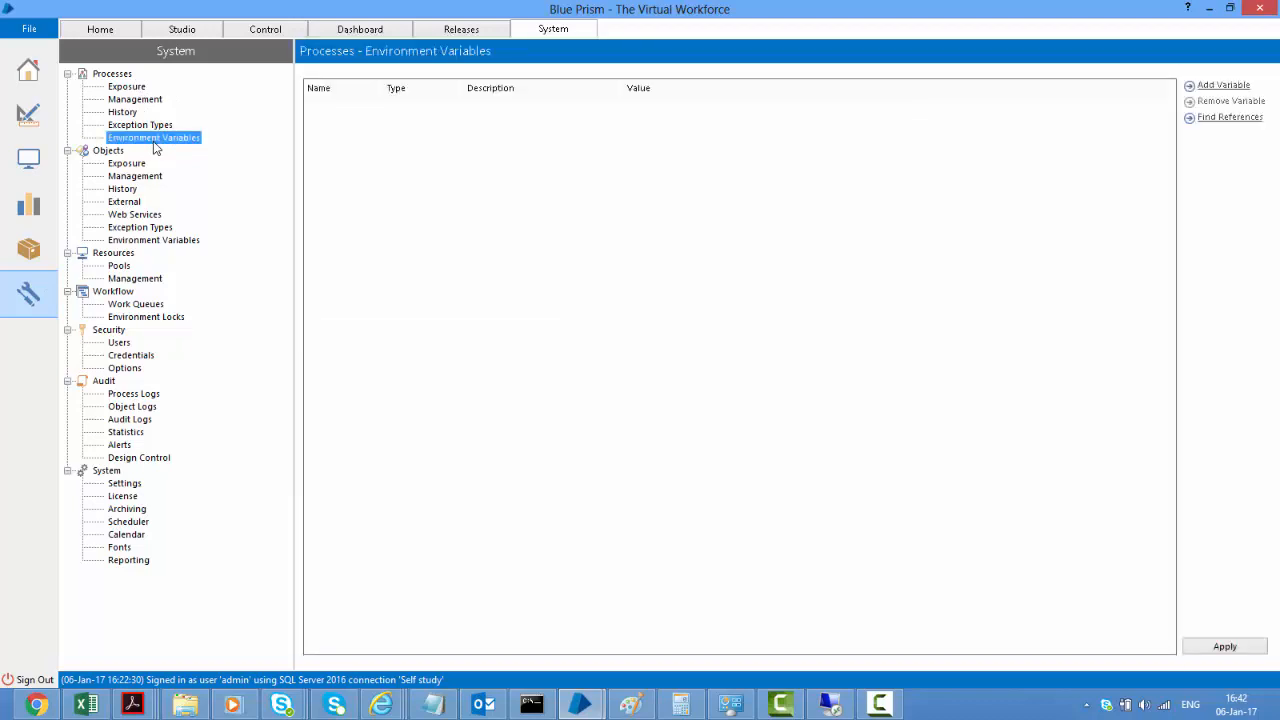
Add Number environment variable IterationEnv with value 5000, apply, and return to the Safe Stop Demo editor
left_click(1214, 86)
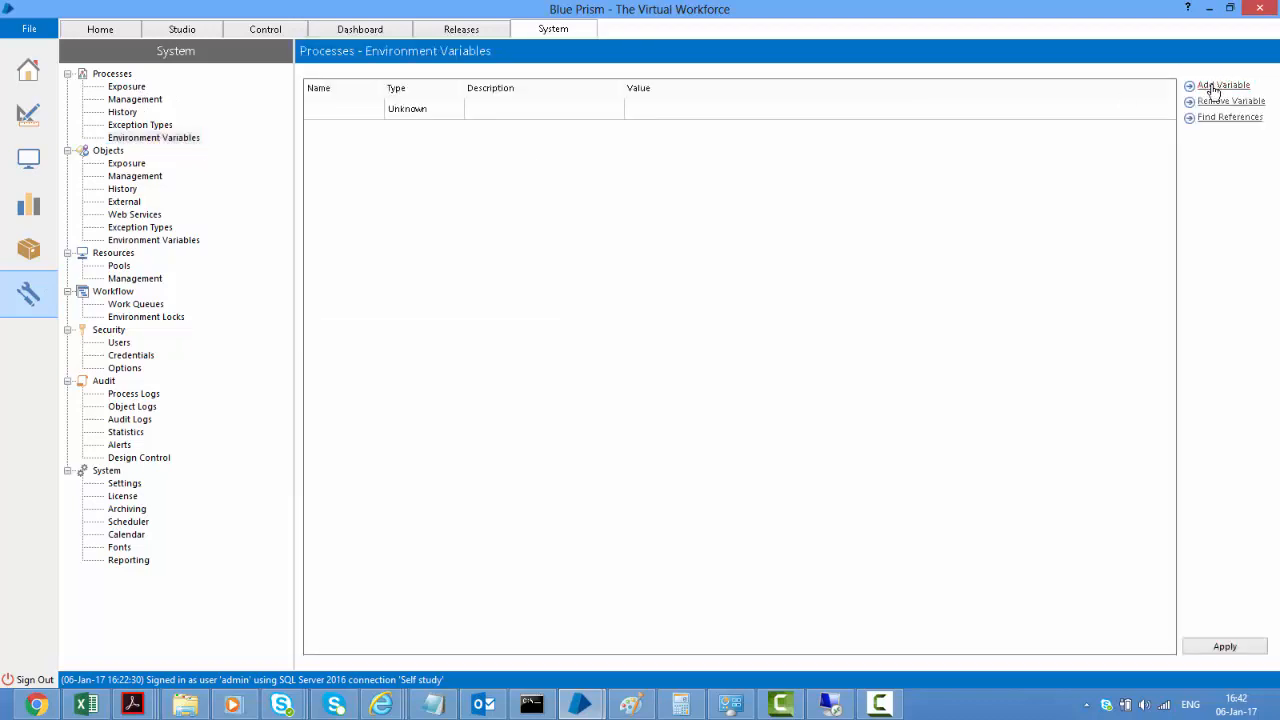
left_click(320, 114)
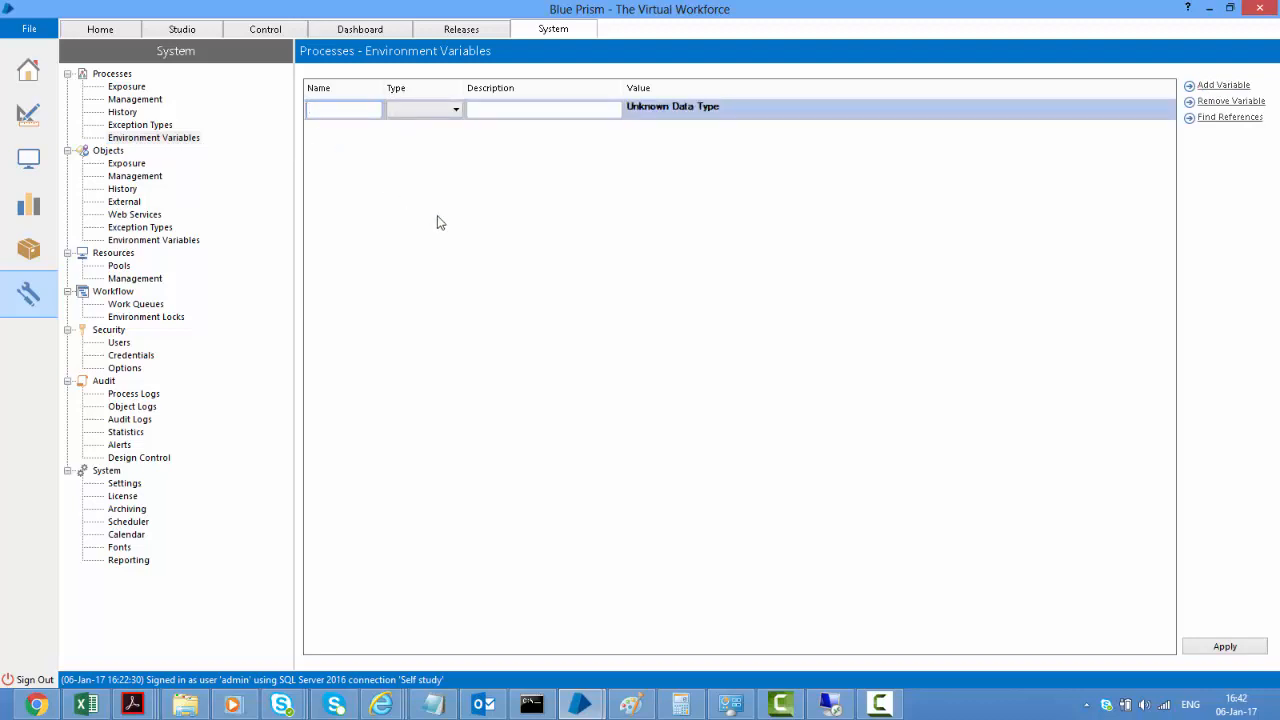
type("IterationEnv")
left_click(455, 111)
left_click(432, 167)
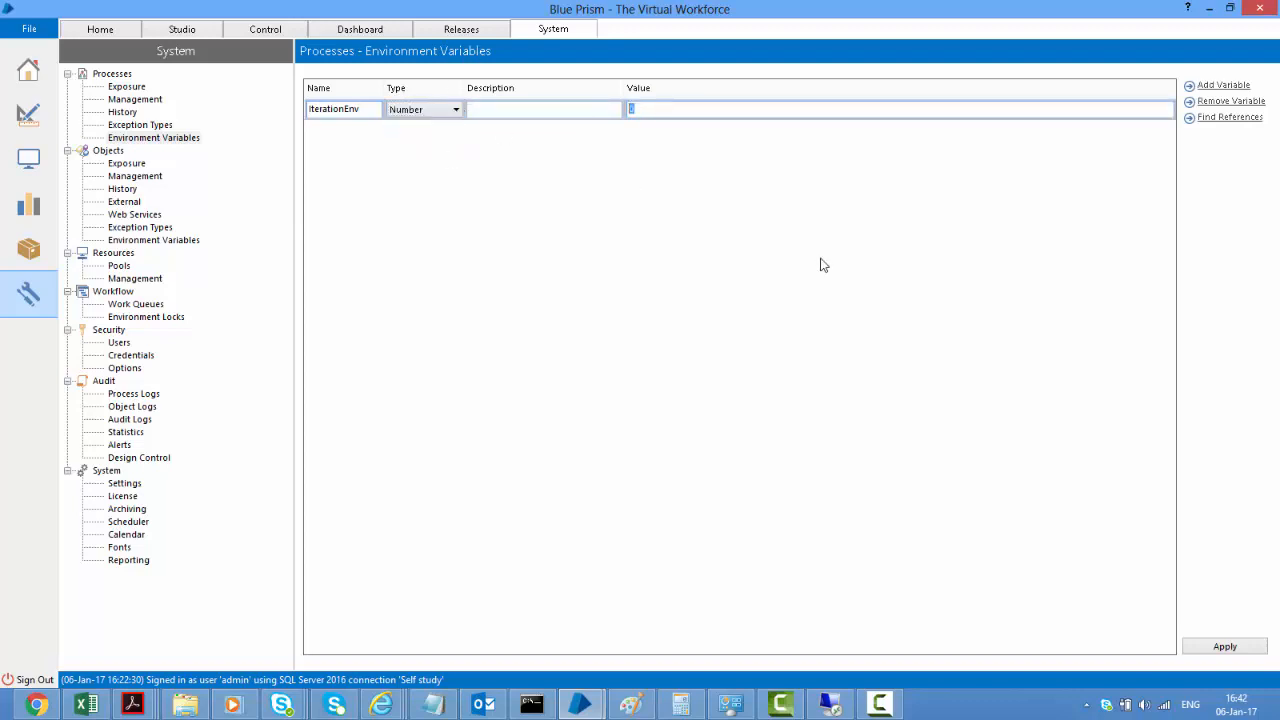
type("5000")
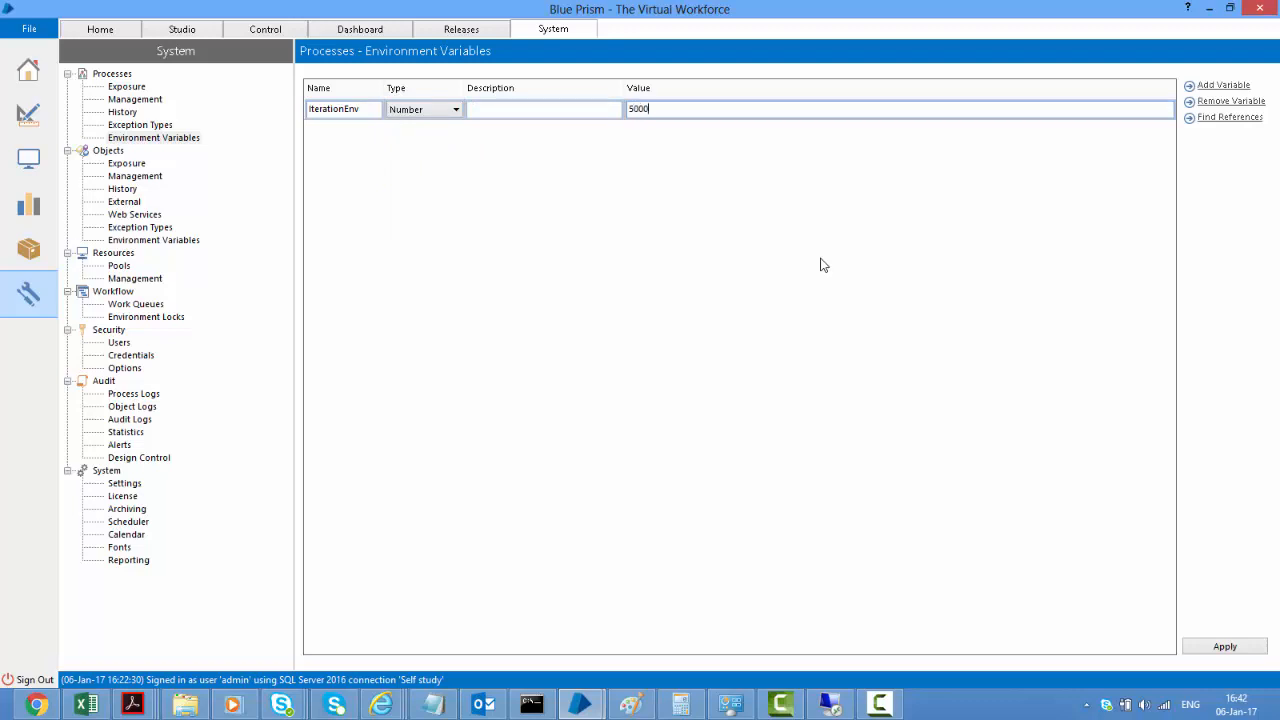
left_click(1238, 647)
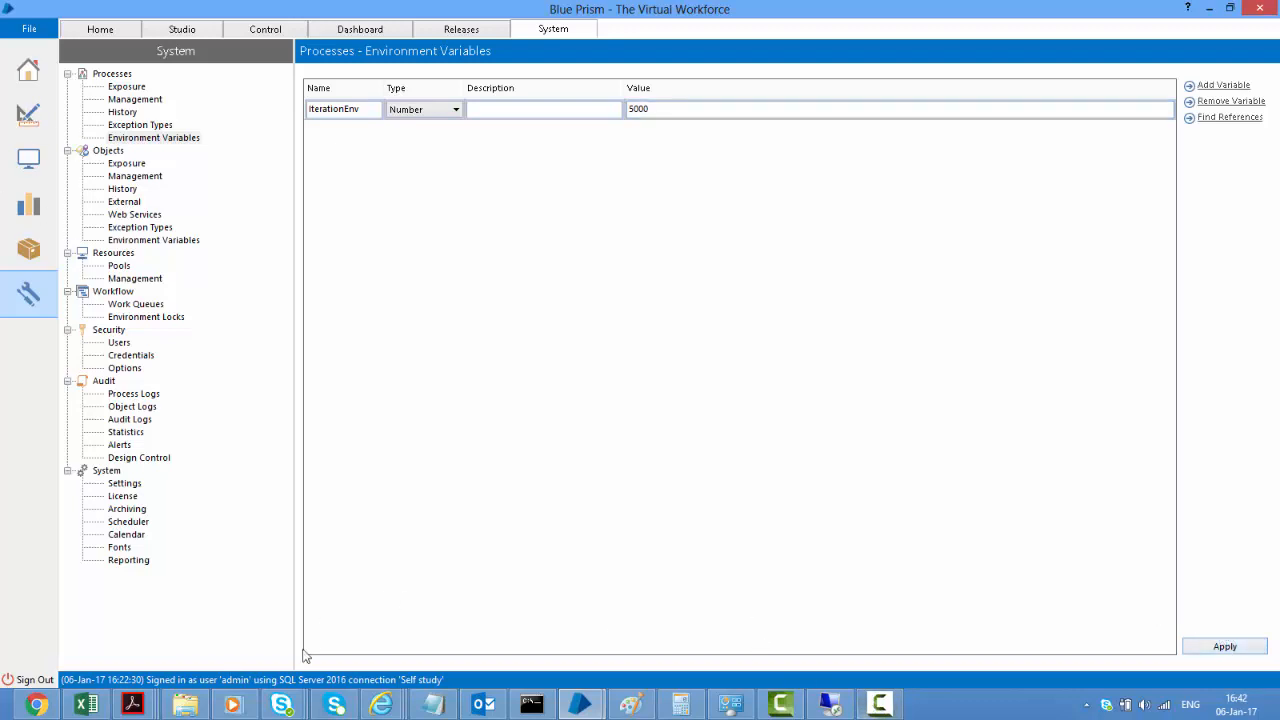
left_click(577, 706)
left_click(635, 612)
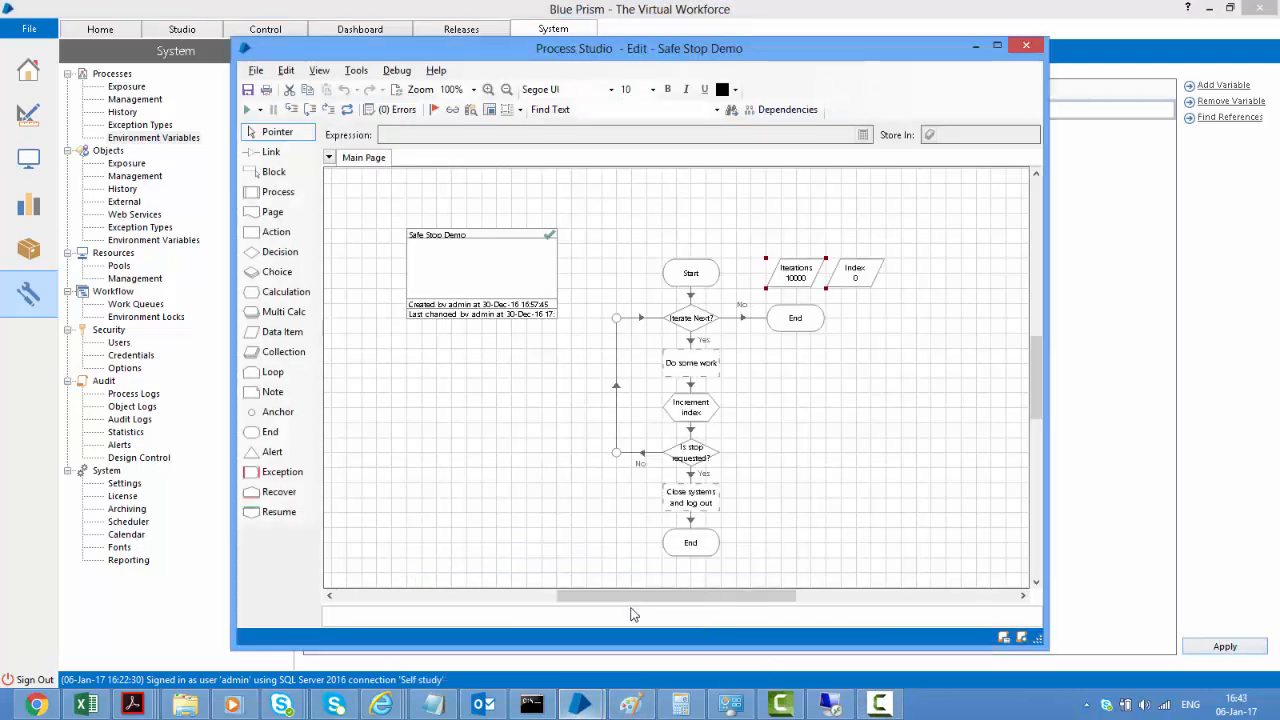
Cancel an attempted Environment exposure on Iterations and close the Safe Stop Demo editor
double_click(790, 277)
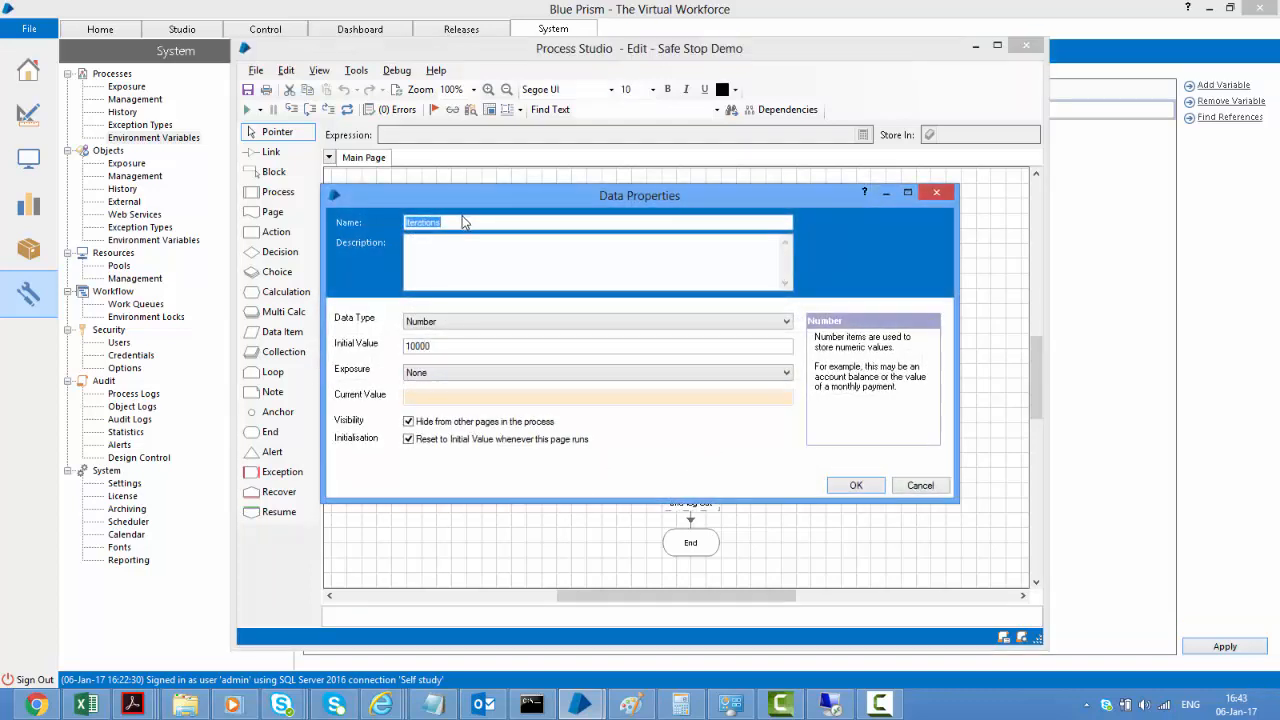
left_click(435, 372)
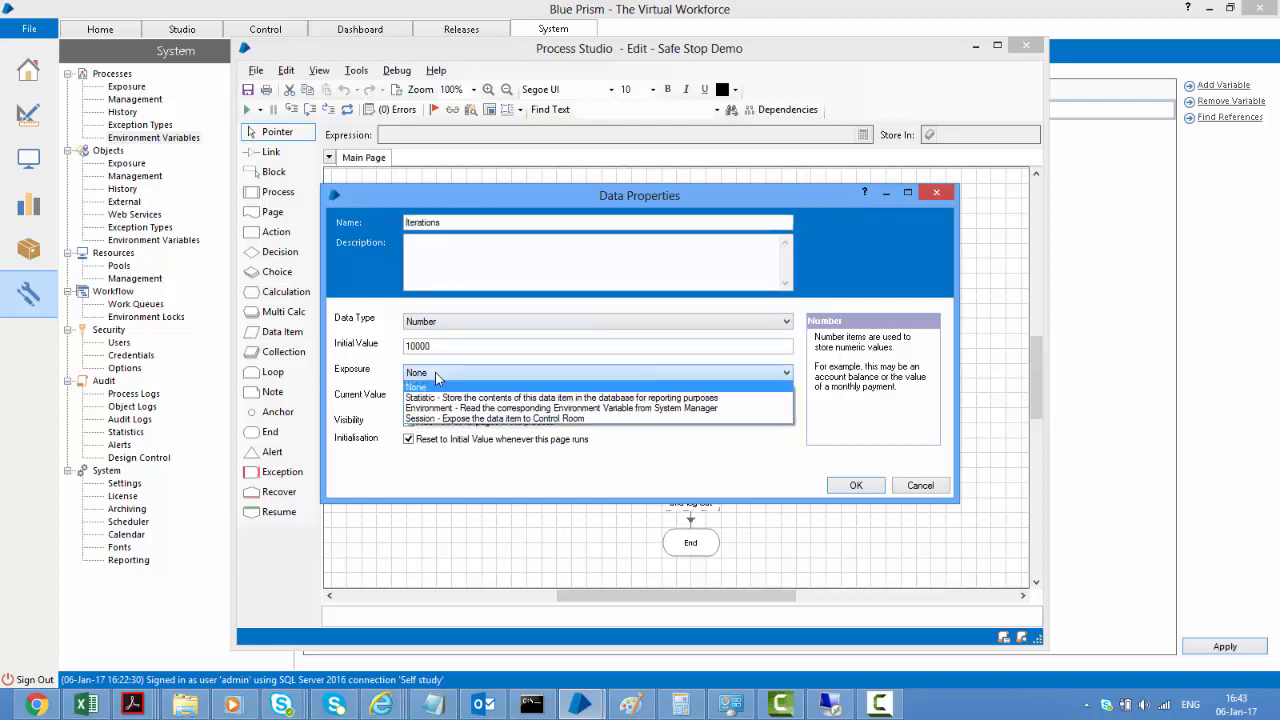
left_click(446, 408)
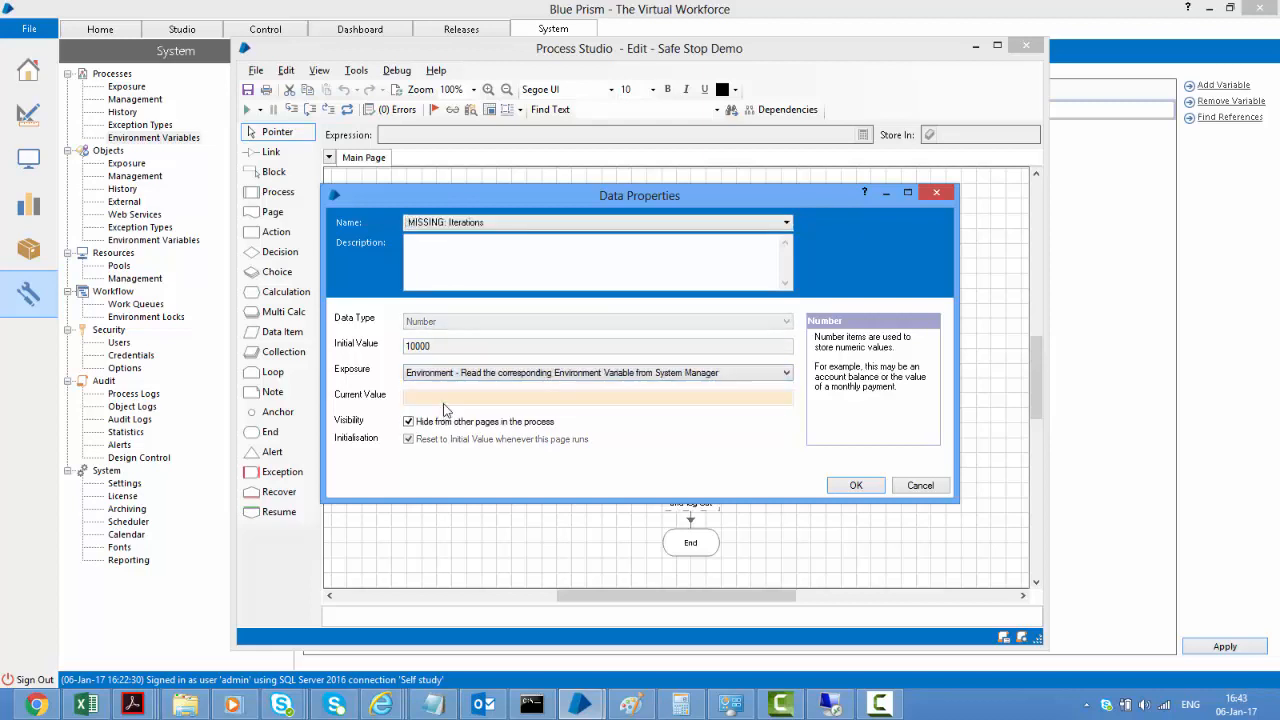
left_click(460, 226)
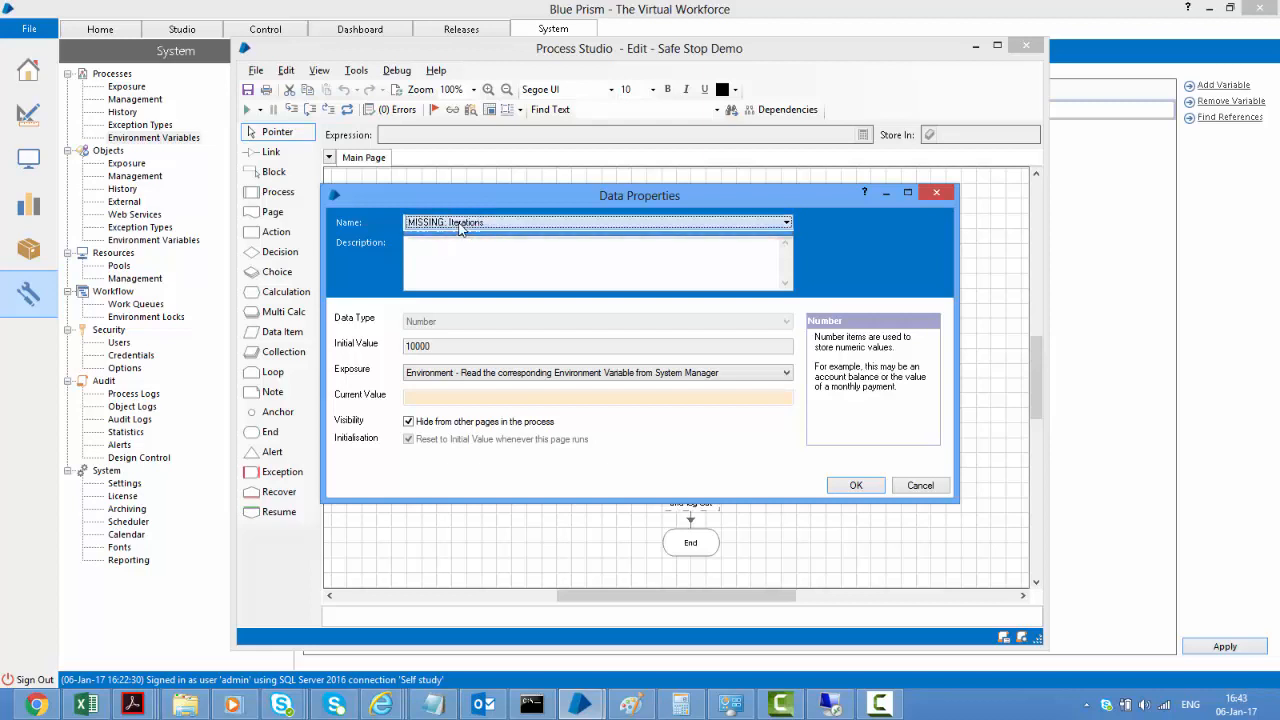
left_click(928, 487)
left_click(1025, 45)
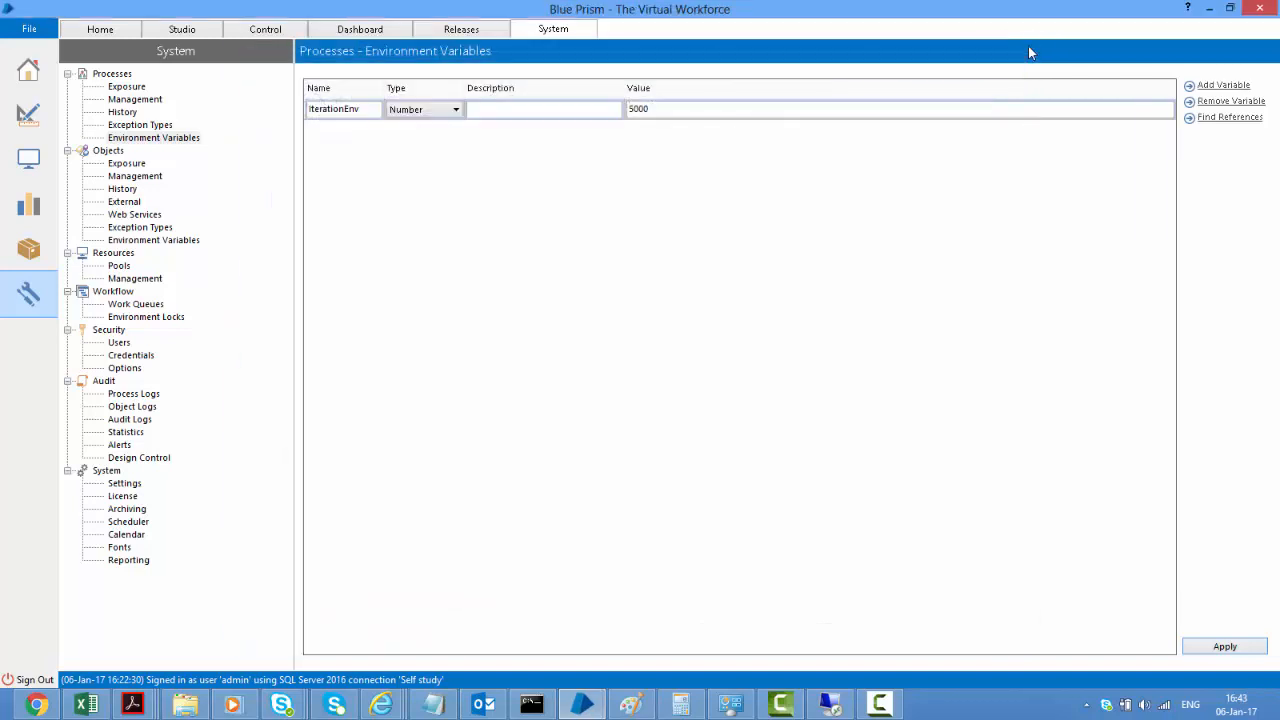
Reopen Safe Stop Demo from My Group > Sub group in the processes list
left_click(29, 117)
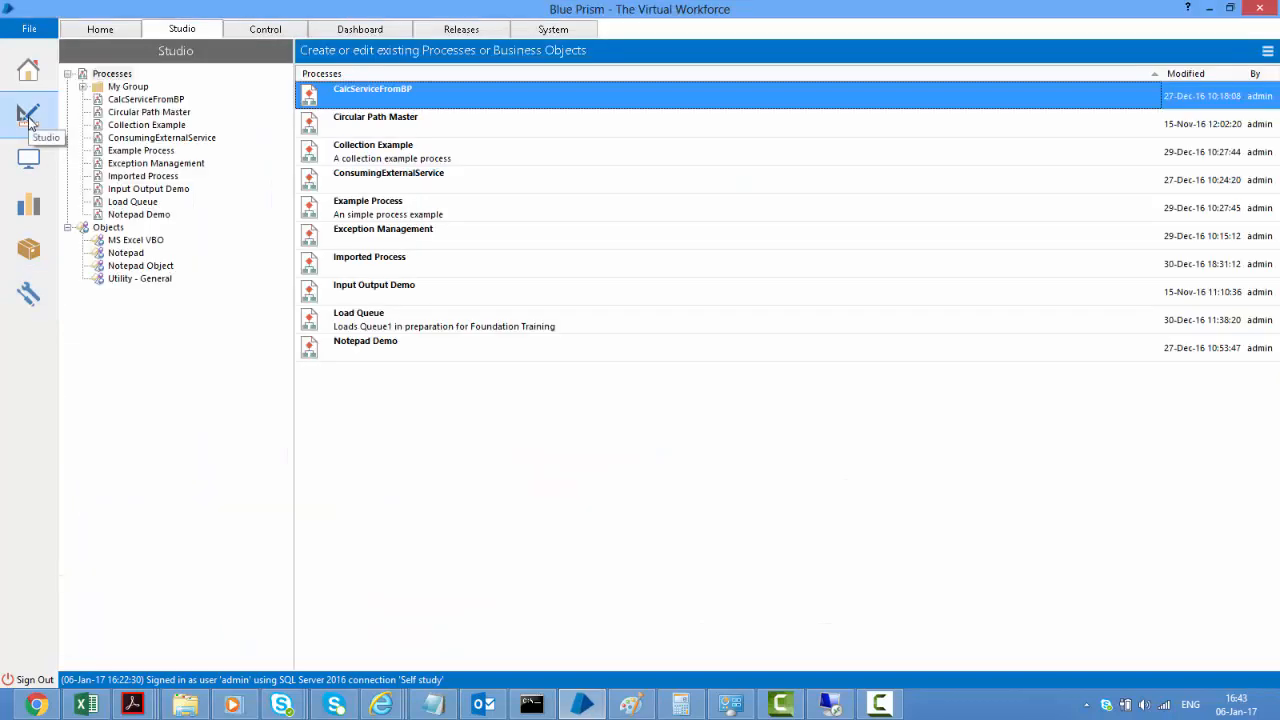
left_click(83, 87)
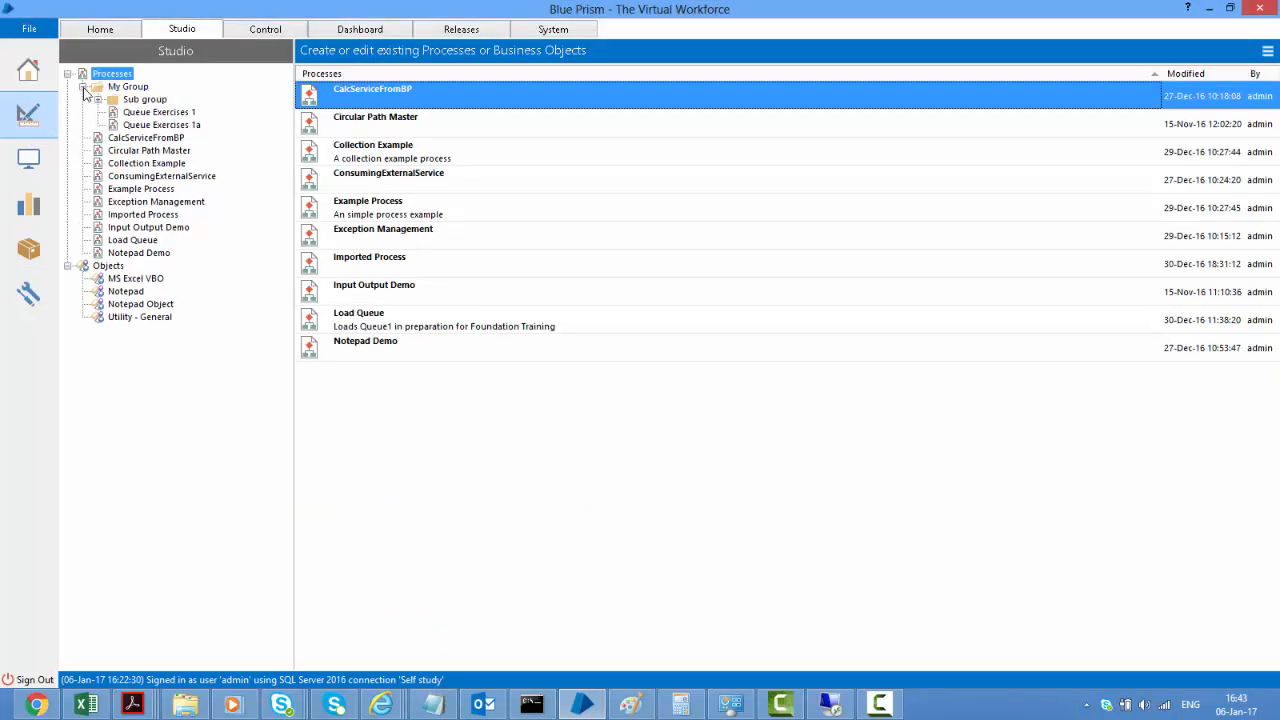
left_click(98, 100)
left_click(163, 112)
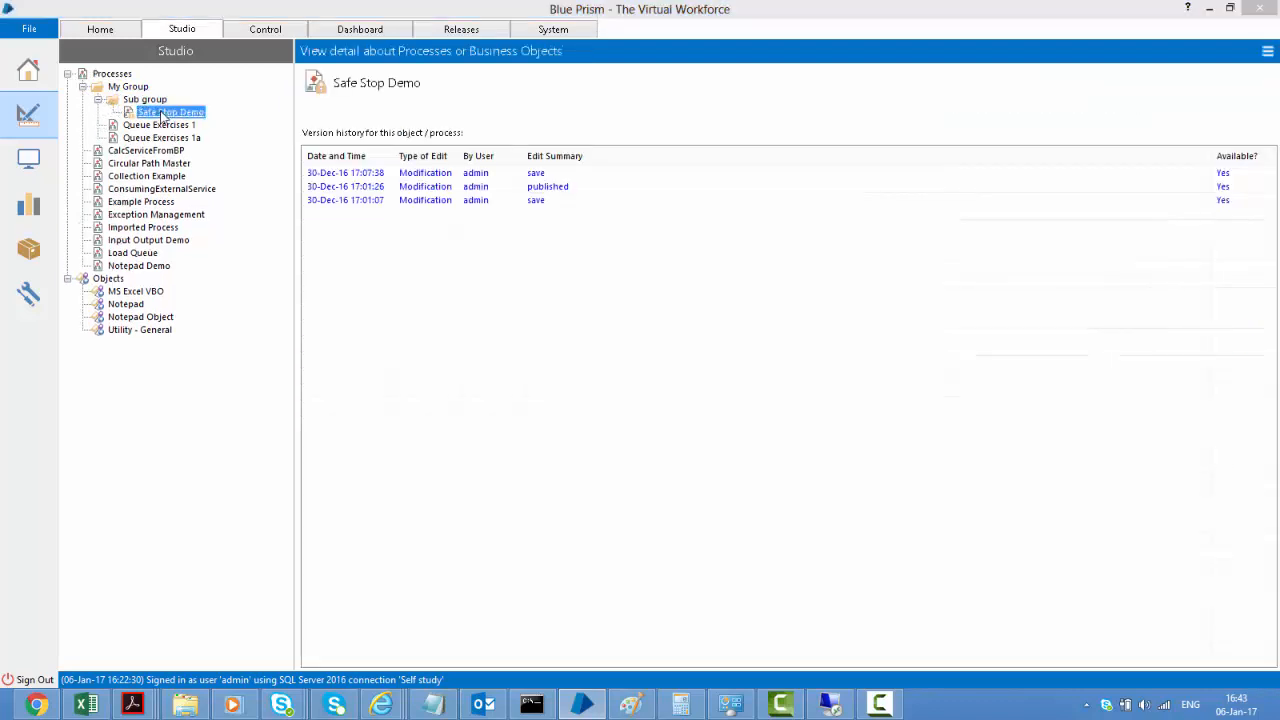
double_click(163, 112)
Set the Iterations data item to Environment exposure linked to IterationEnv, inheriting 5000, and confirm
left_click(808, 280)
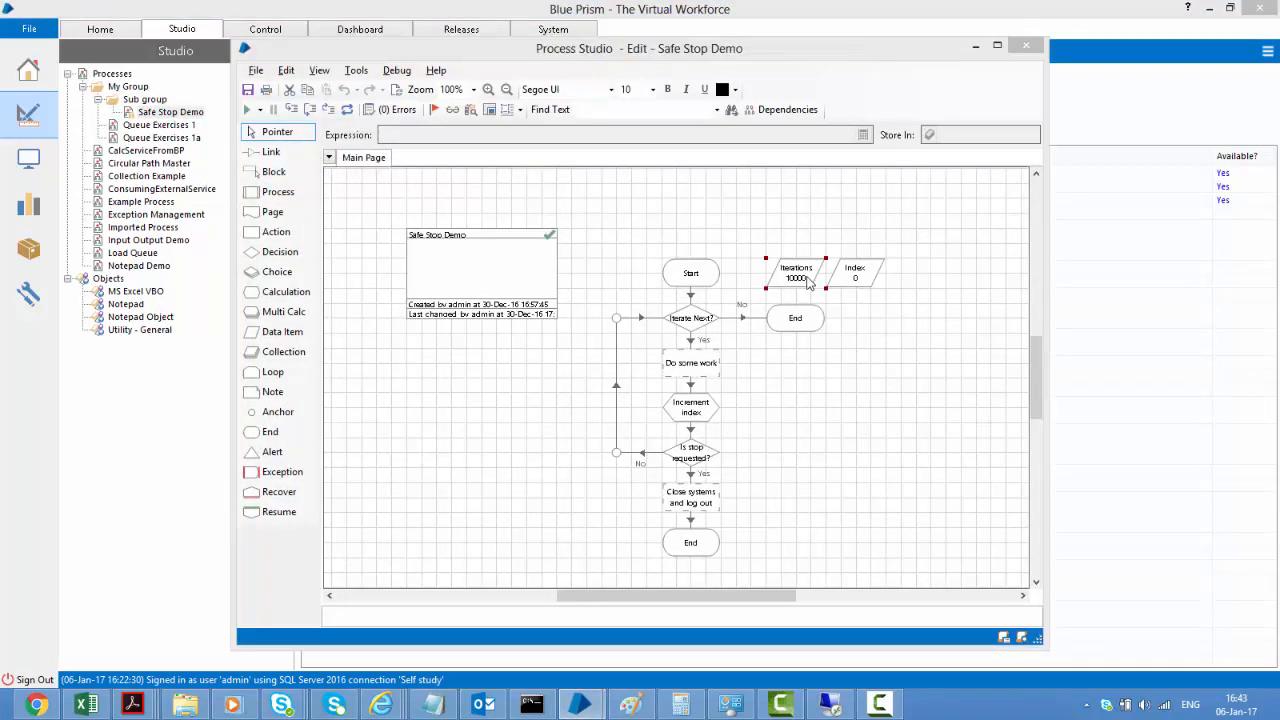
double_click(808, 280)
left_click(450, 372)
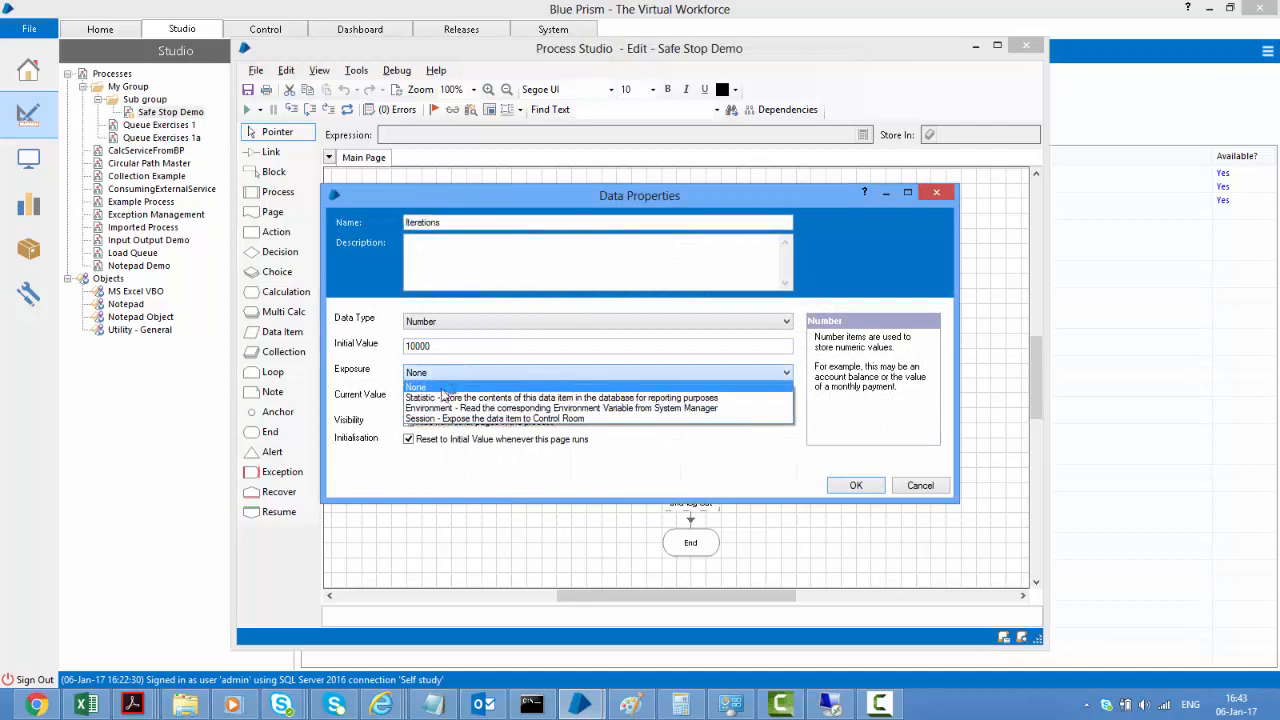
left_click(446, 408)
left_click(470, 222)
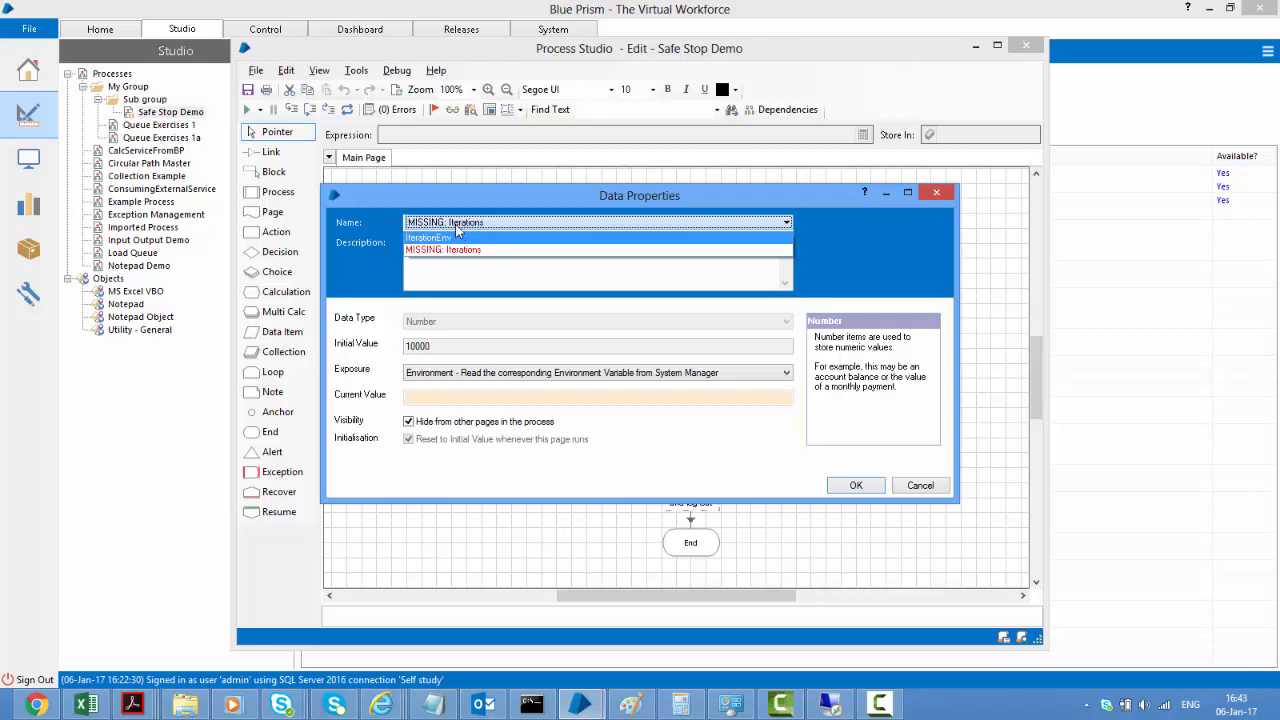
left_click(503, 240)
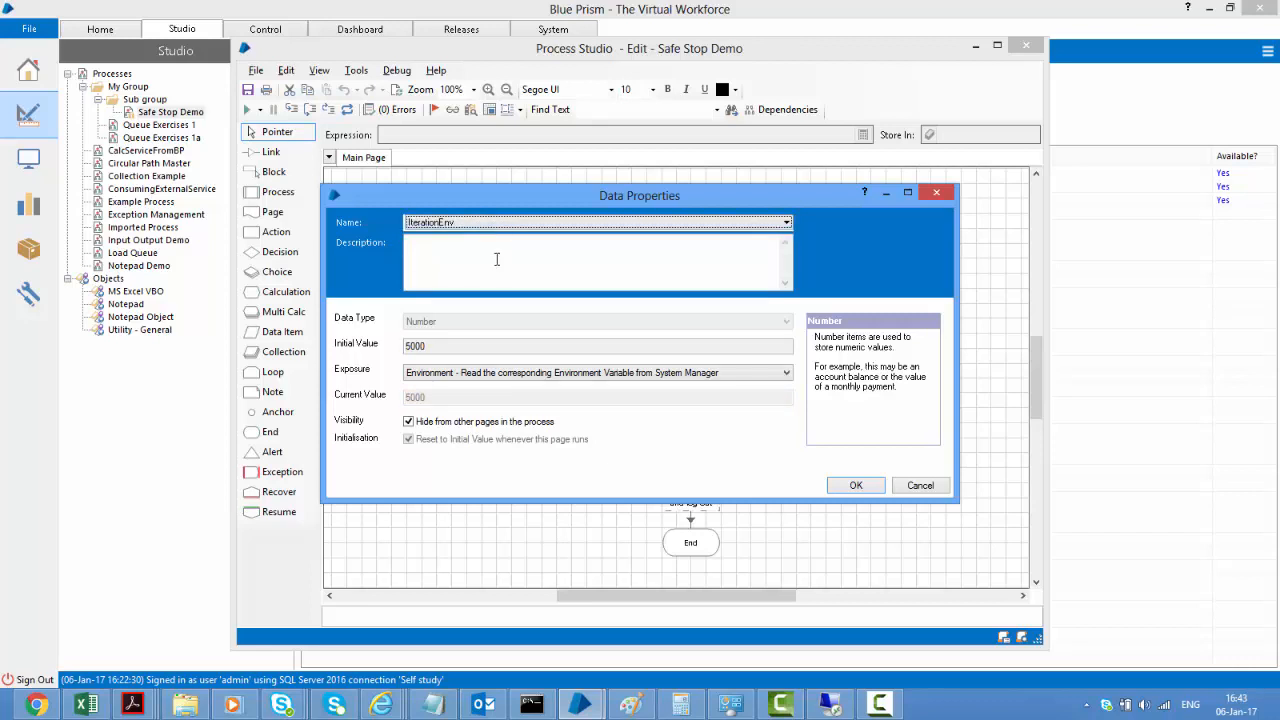
left_click(497, 259)
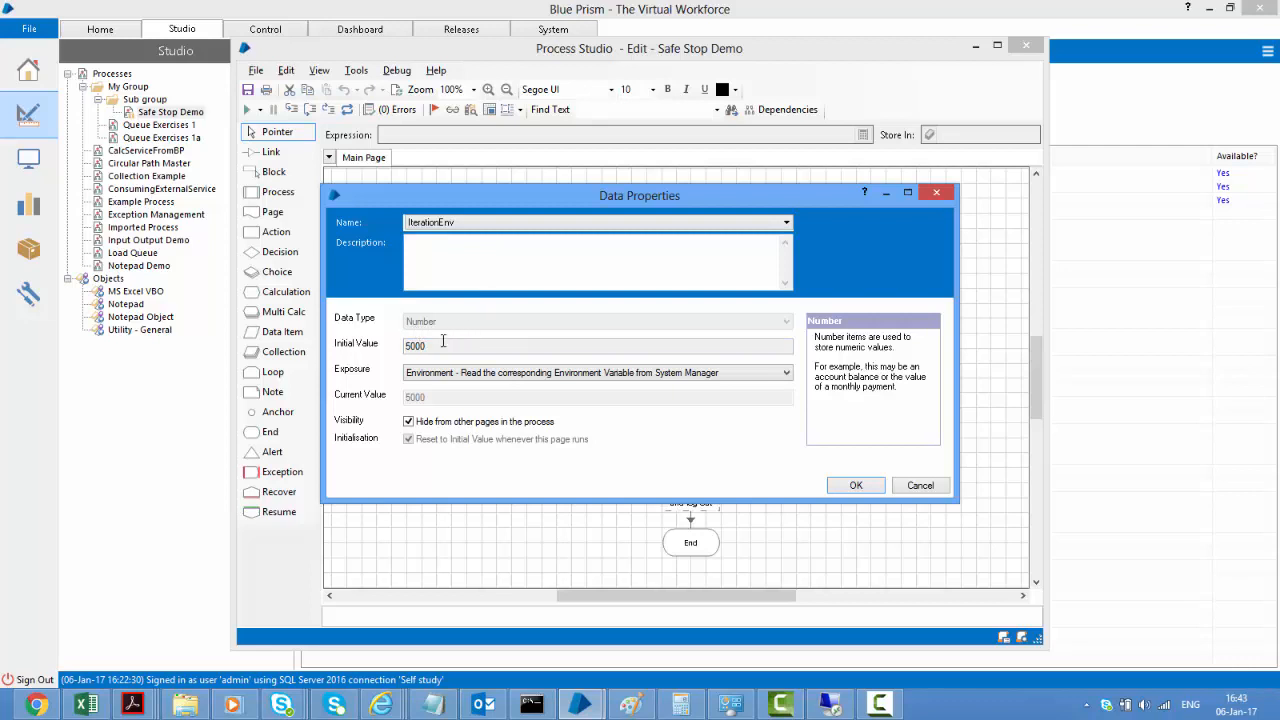
left_click_drag(435, 346, 407, 346)
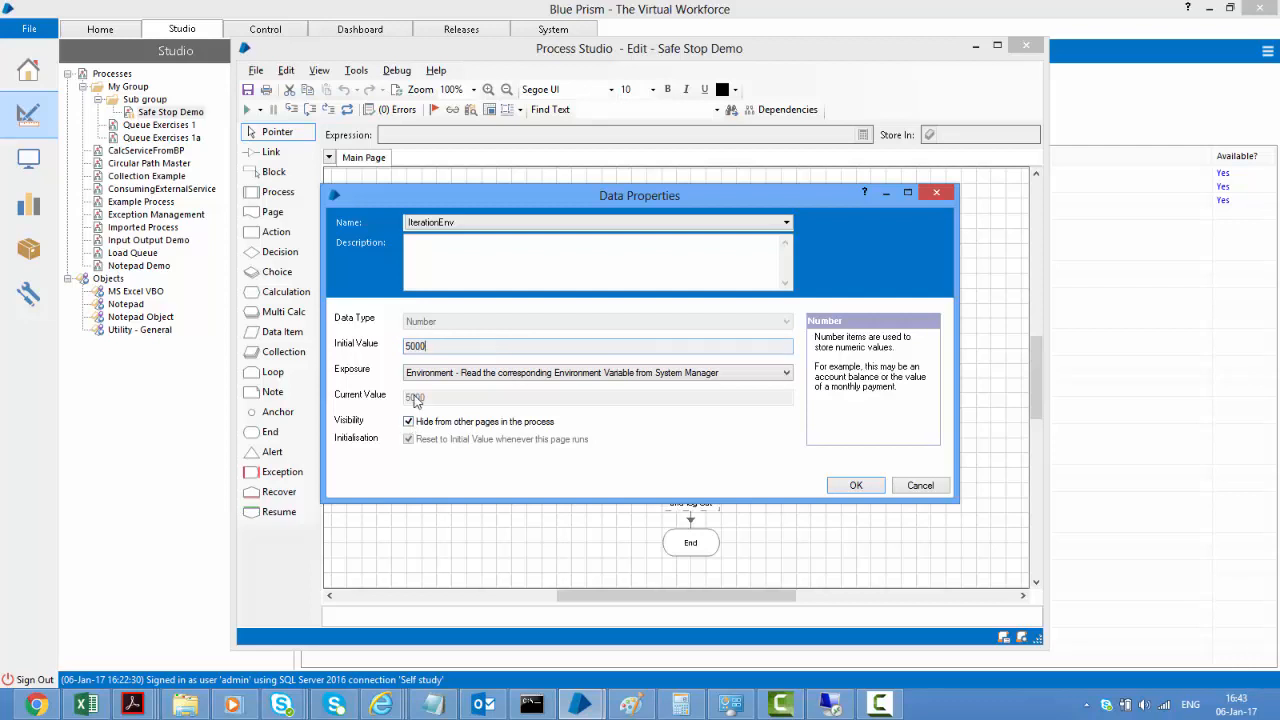
left_click(856, 485)
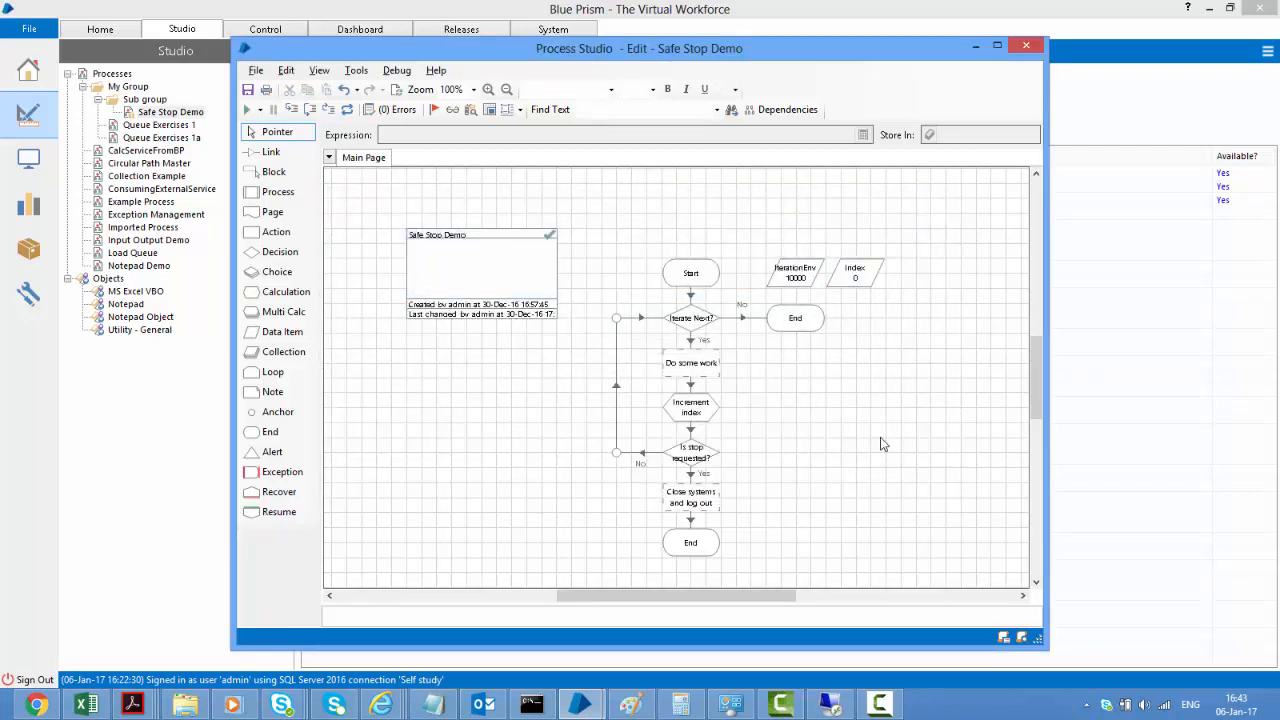
mouse_move(794, 290)
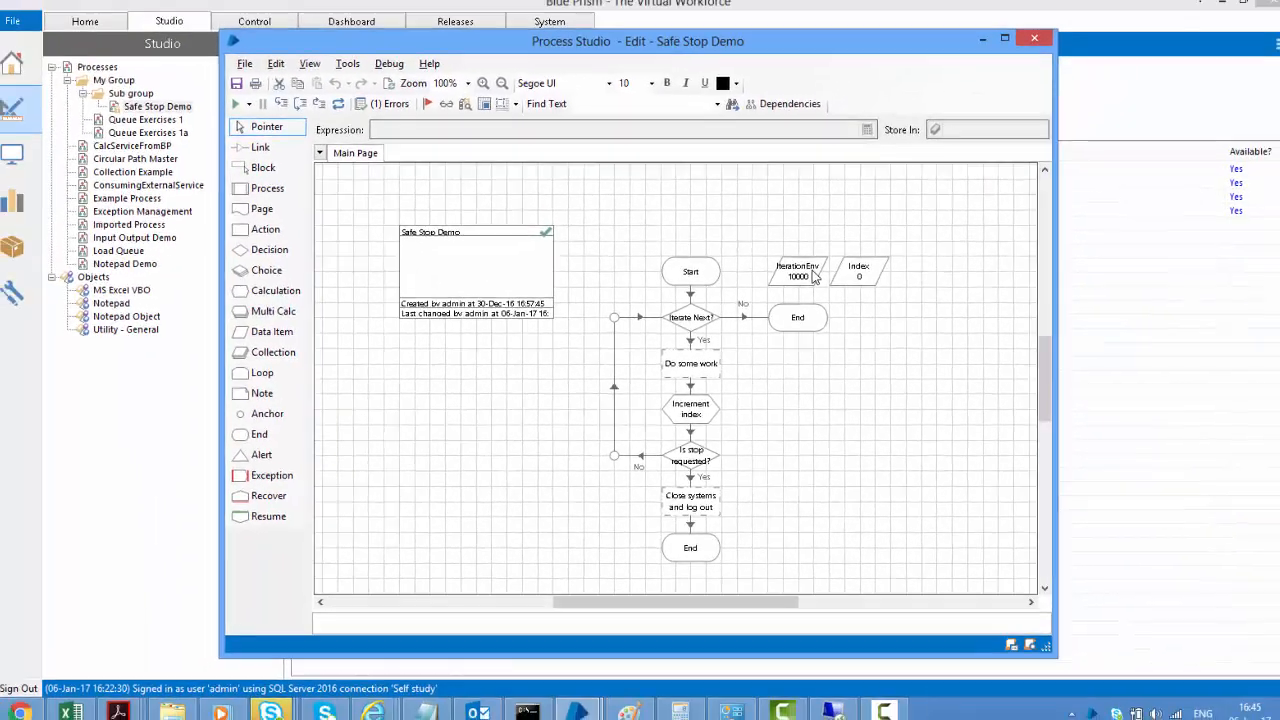
Replace [Iterations] with [IterationEnv] in the Iterate Next? decision, then reset the process
double_click(832, 249)
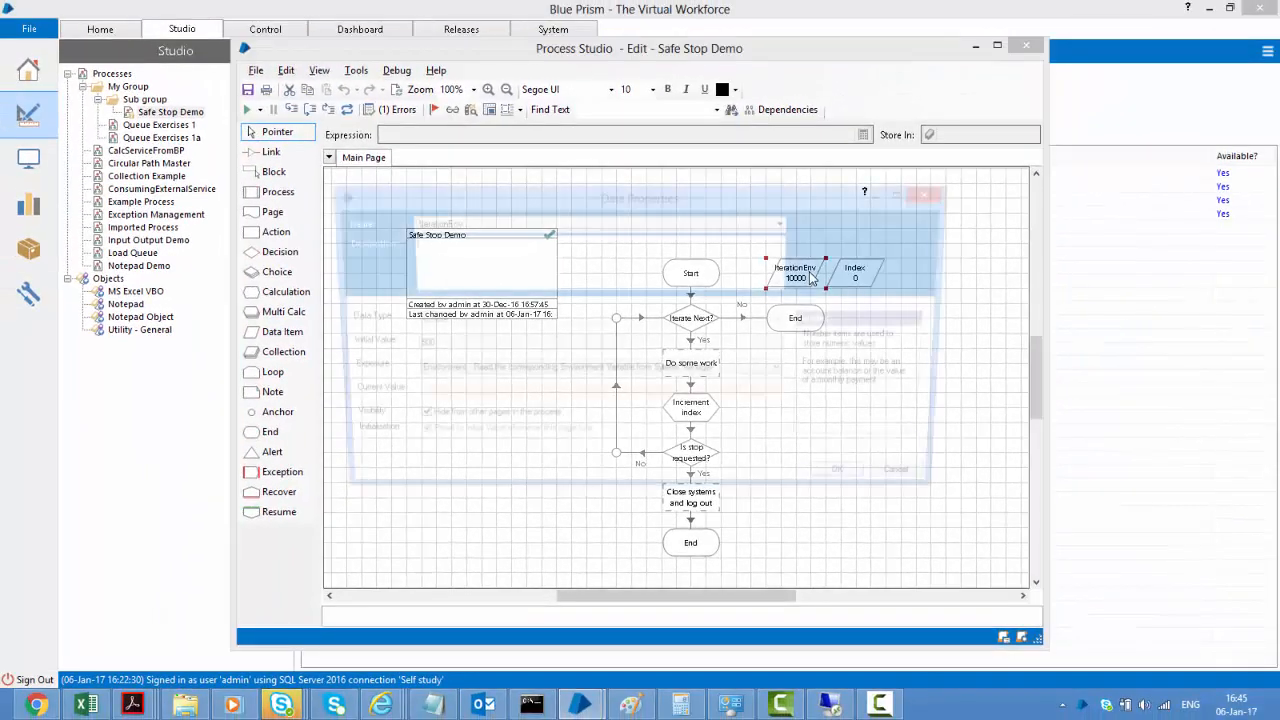
key("Return")
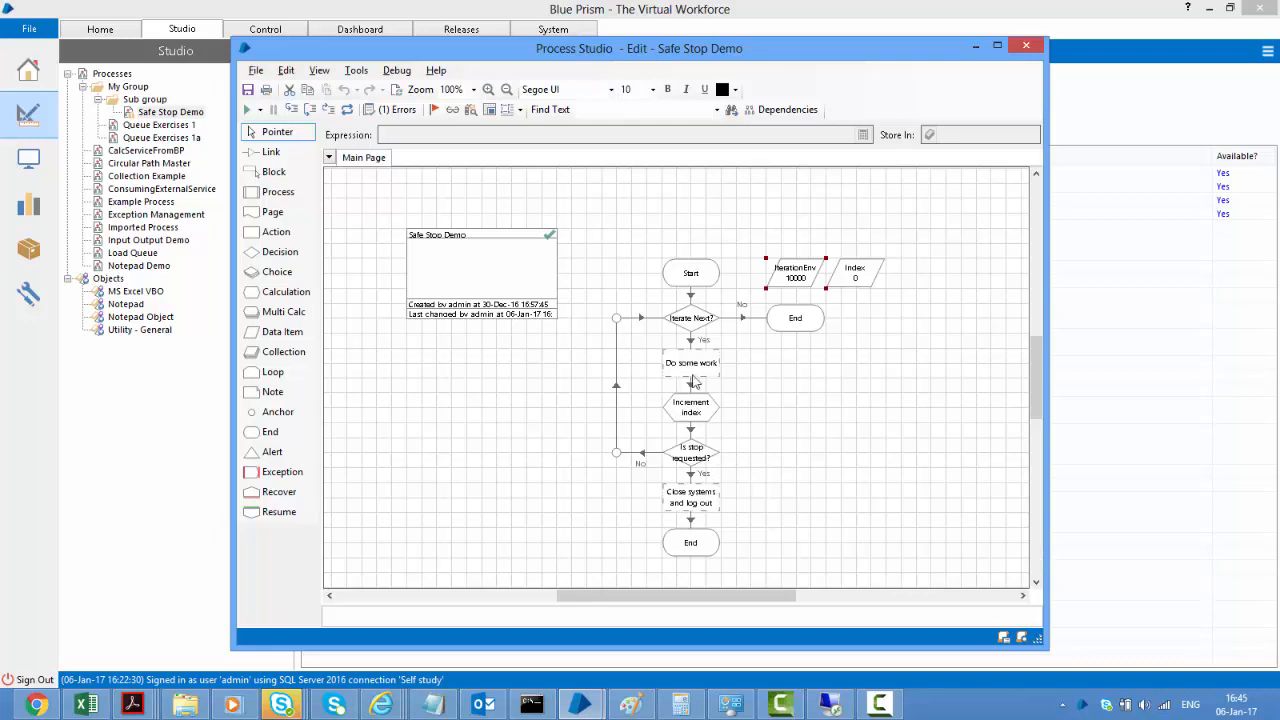
left_click(697, 333)
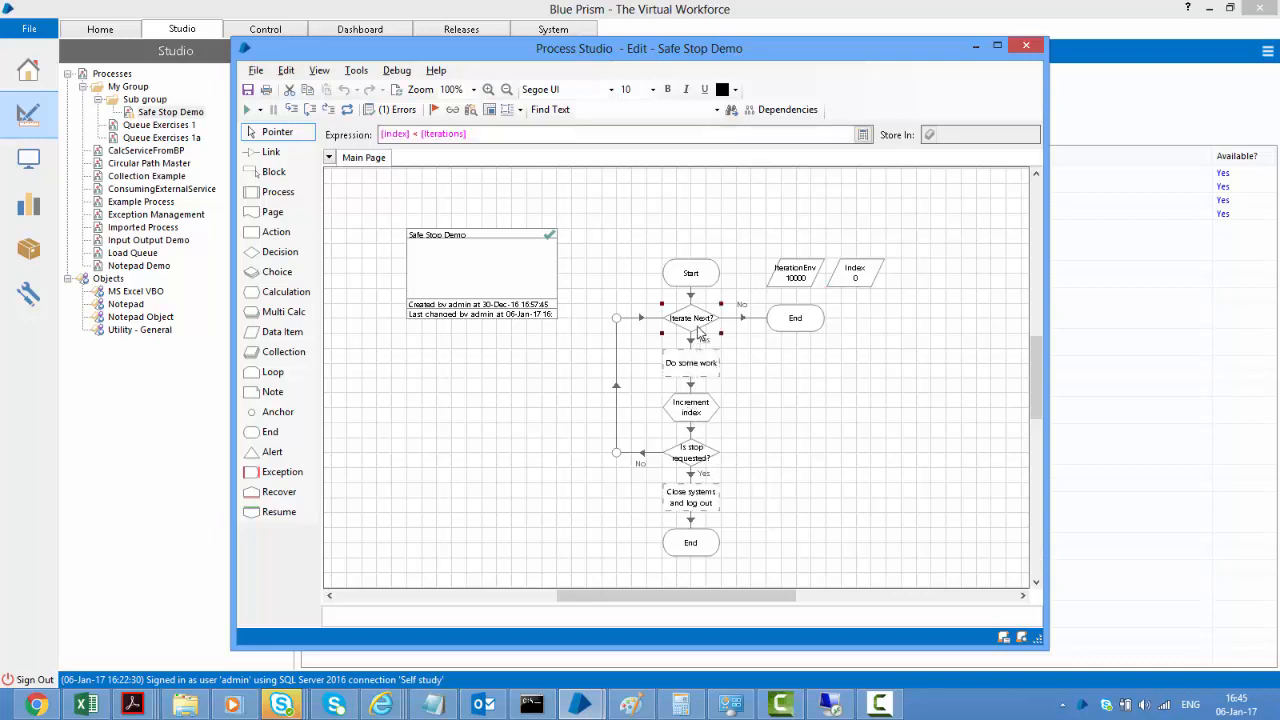
double_click(697, 330)
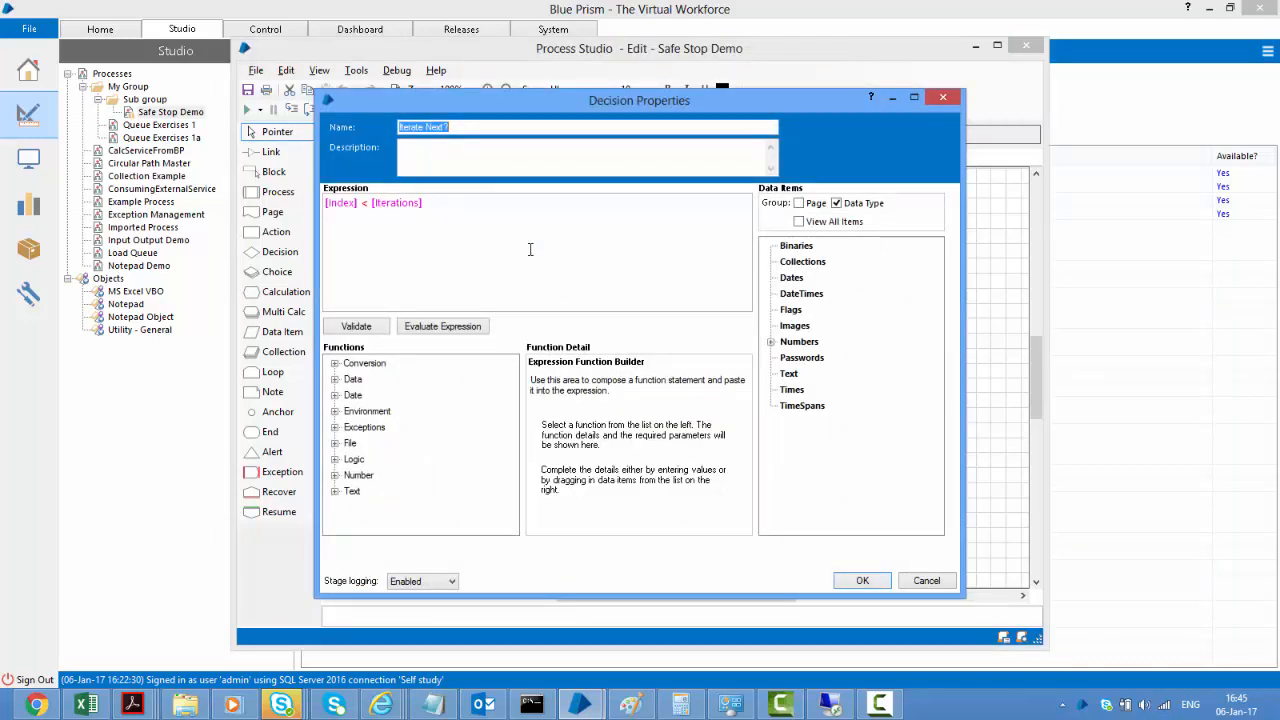
left_click(768, 342)
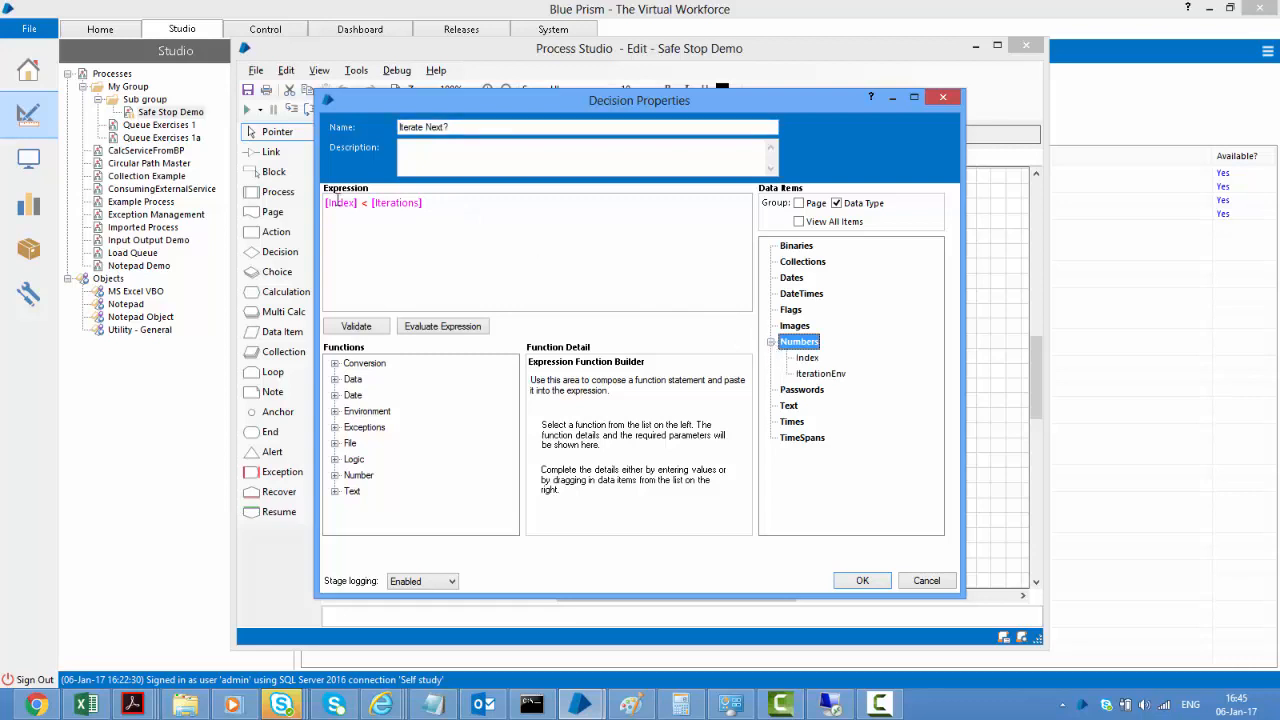
left_click_drag(370, 203, 424, 203)
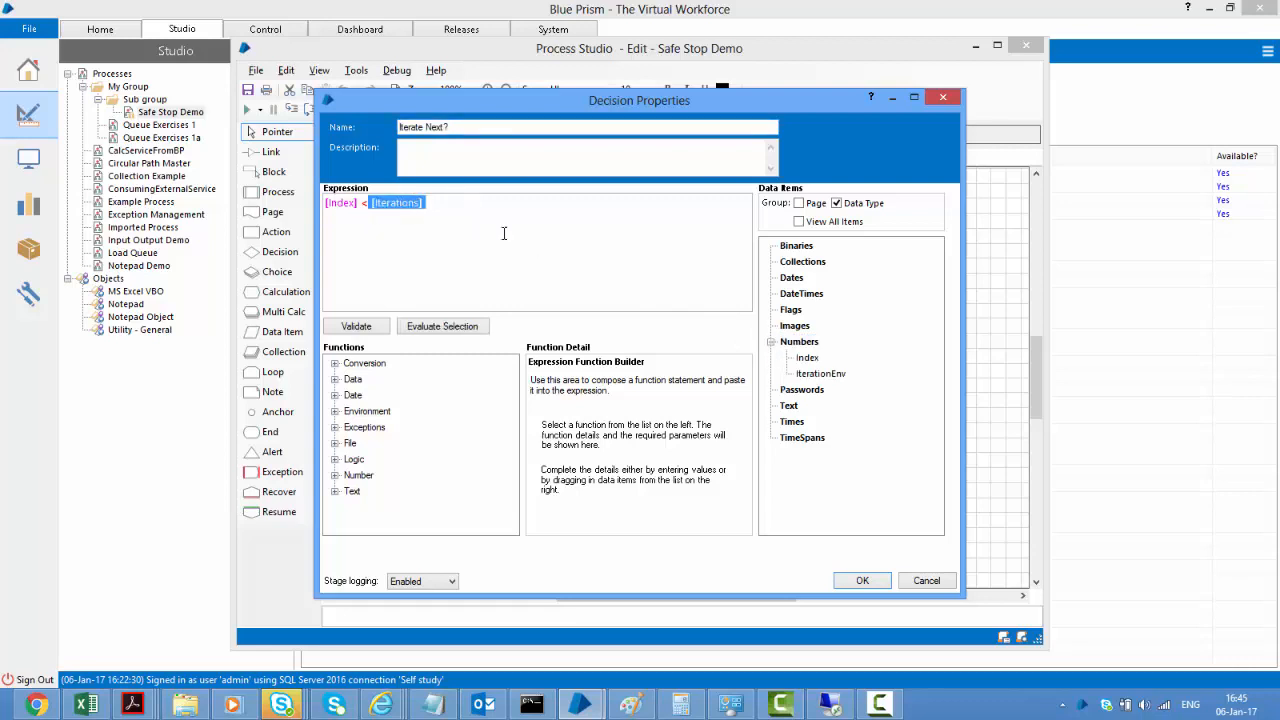
key("BackSpace")
left_click_drag(820, 373, 512, 250)
left_click(880, 582)
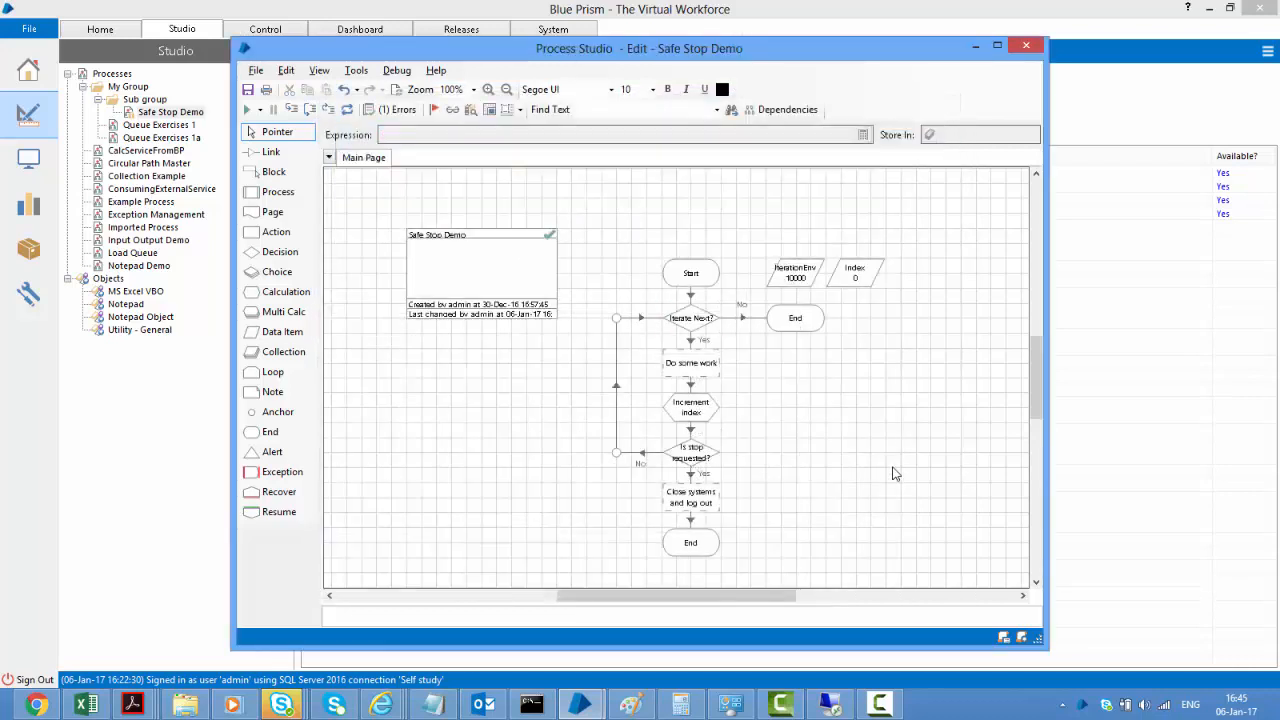
left_click(346, 110)
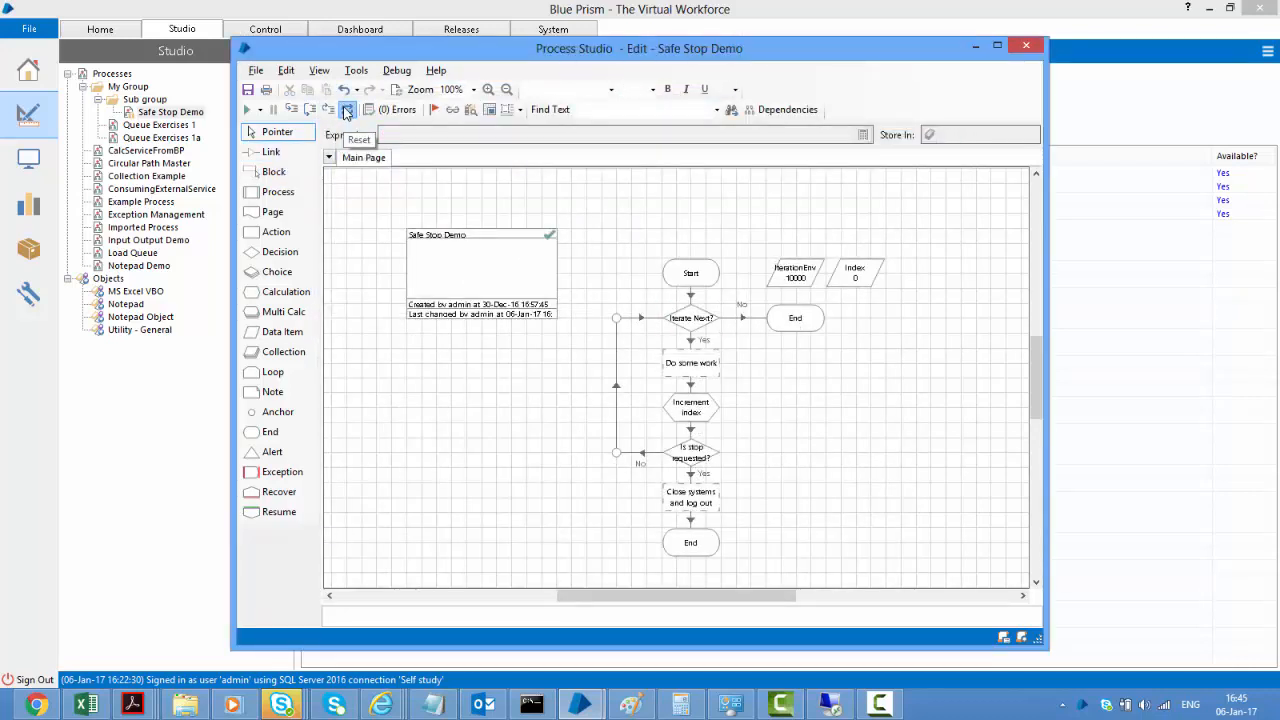
Close Process Studio, saving Safe Stop Demo with the comment 'save'
left_click(1025, 45)
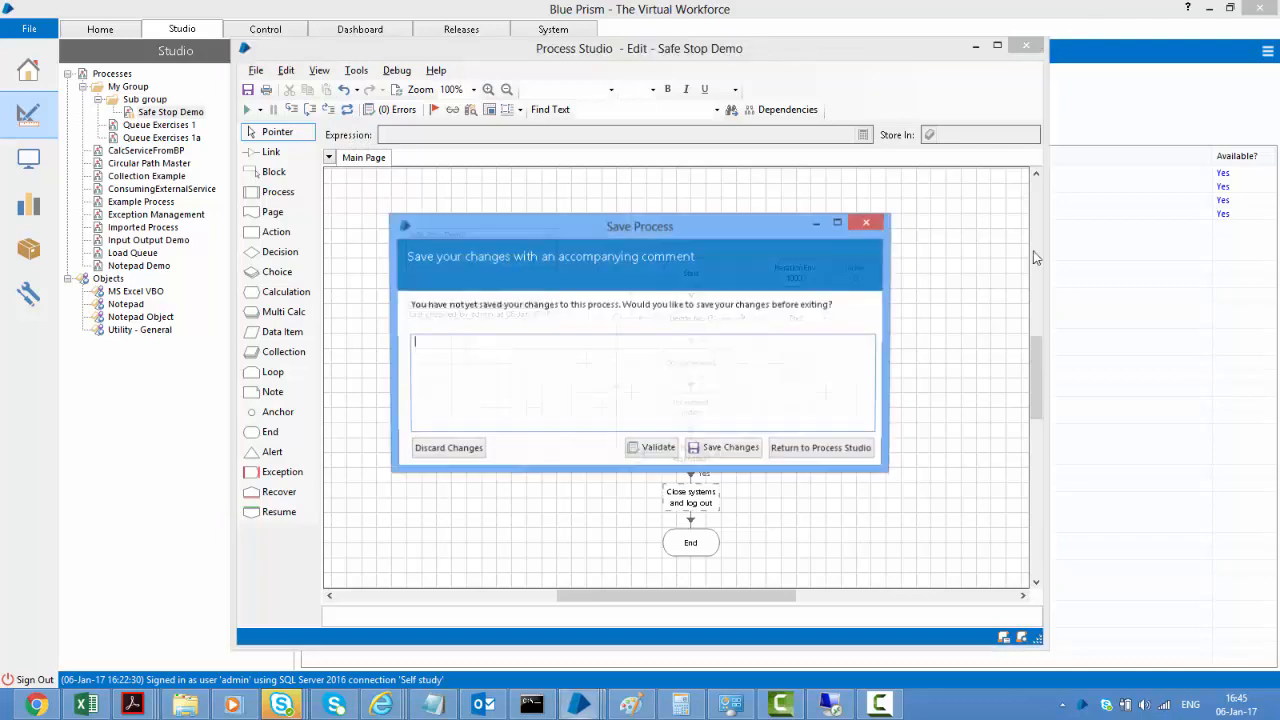
type("save")
key("Tab")
key("Return")
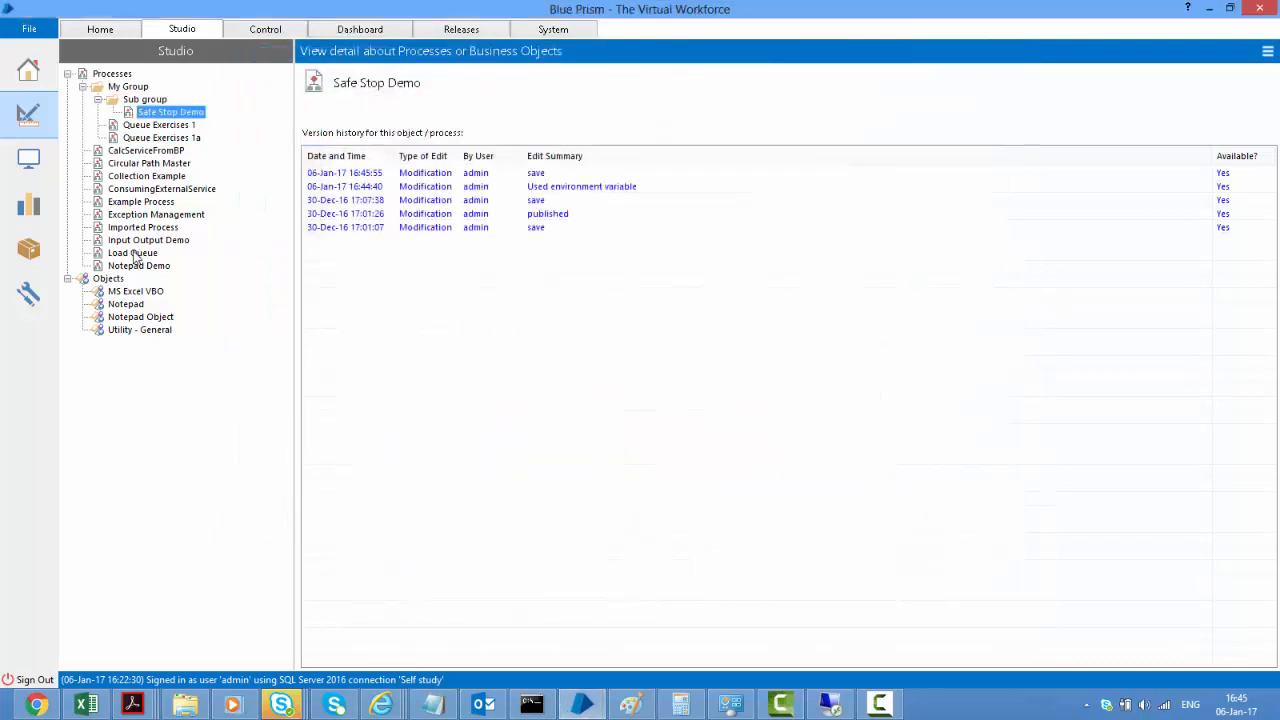
In Control, assign Safe Stop Demo from My Group to the connected resource as a pending session
left_click(22, 164)
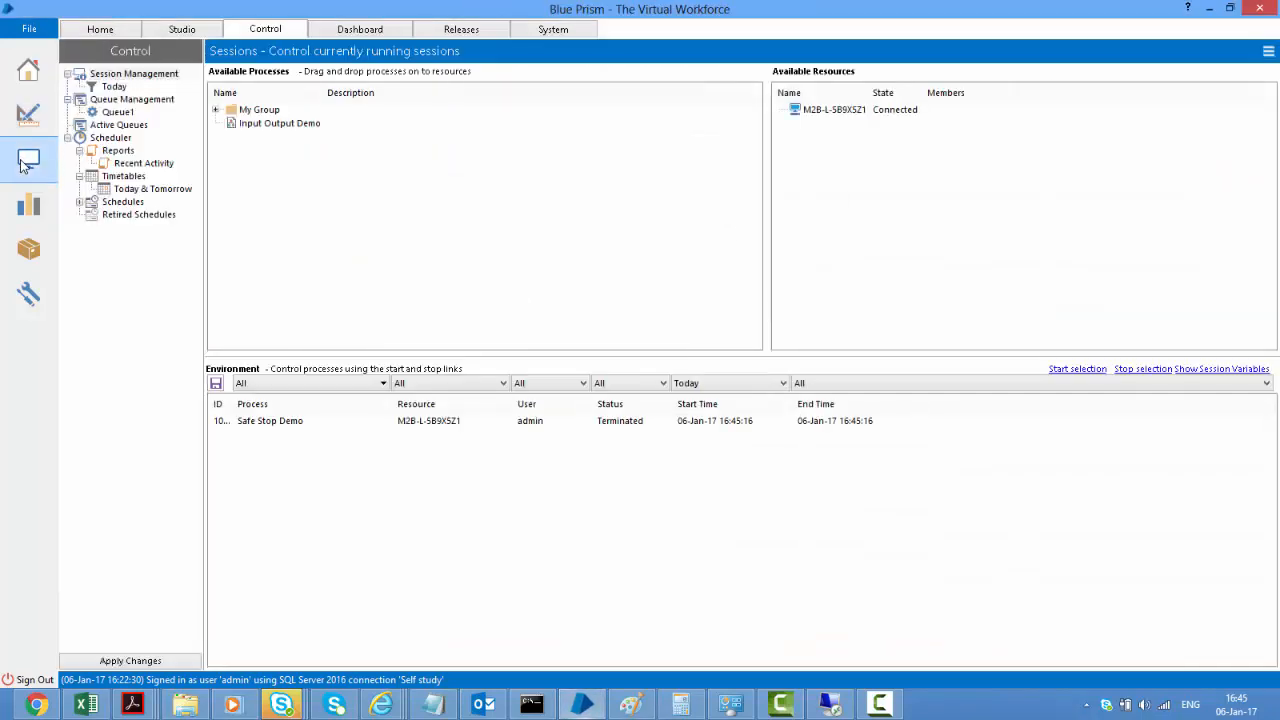
left_click(215, 109)
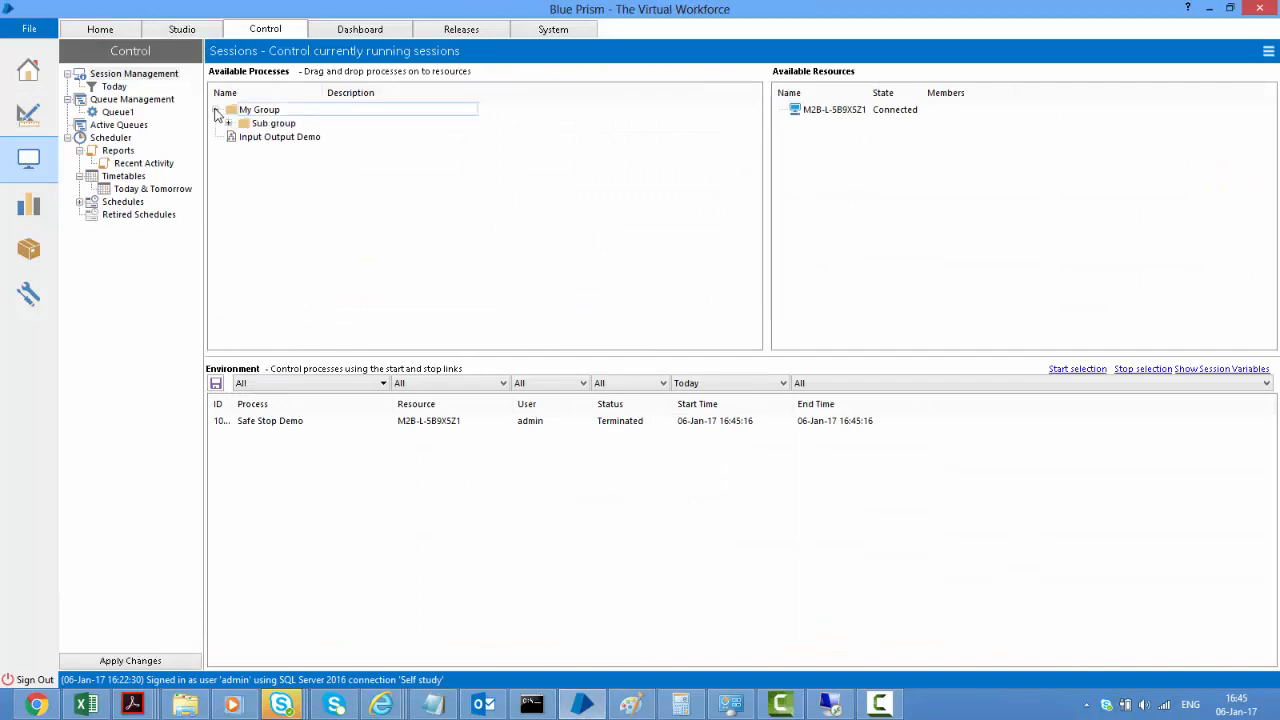
left_click_drag(282, 137, 830, 112)
left_click(278, 436)
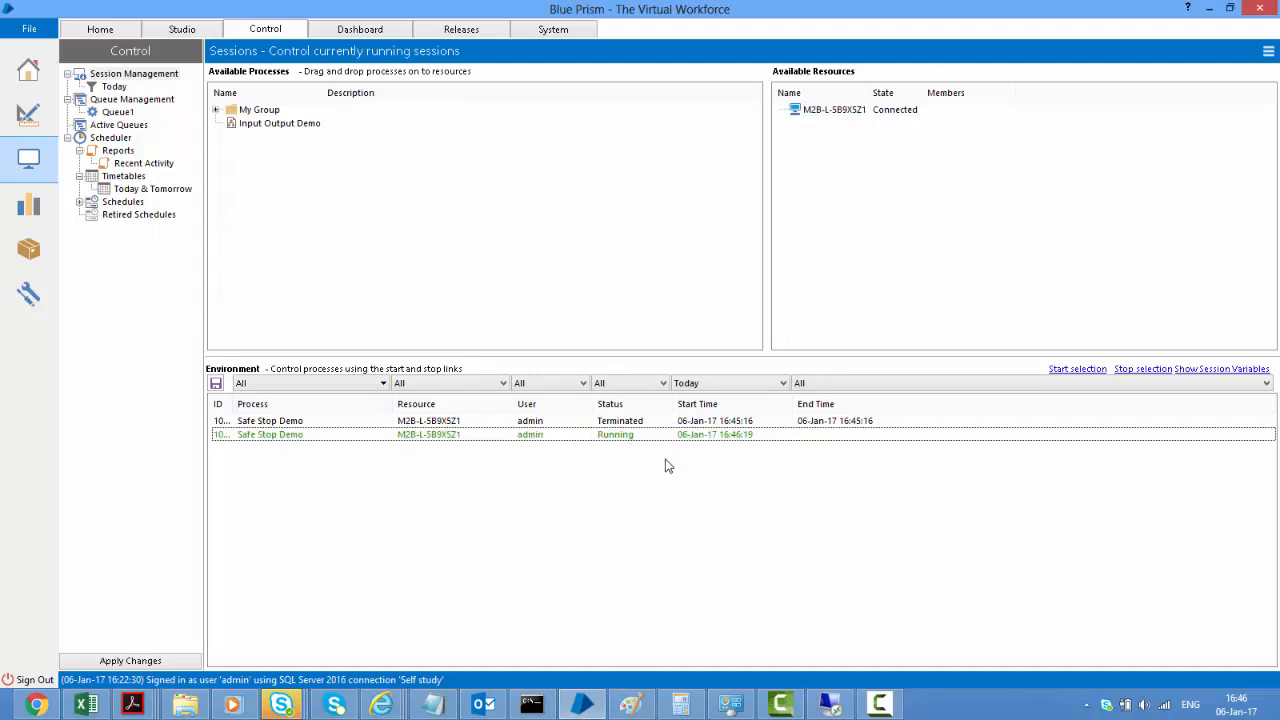
left_click(30, 296)
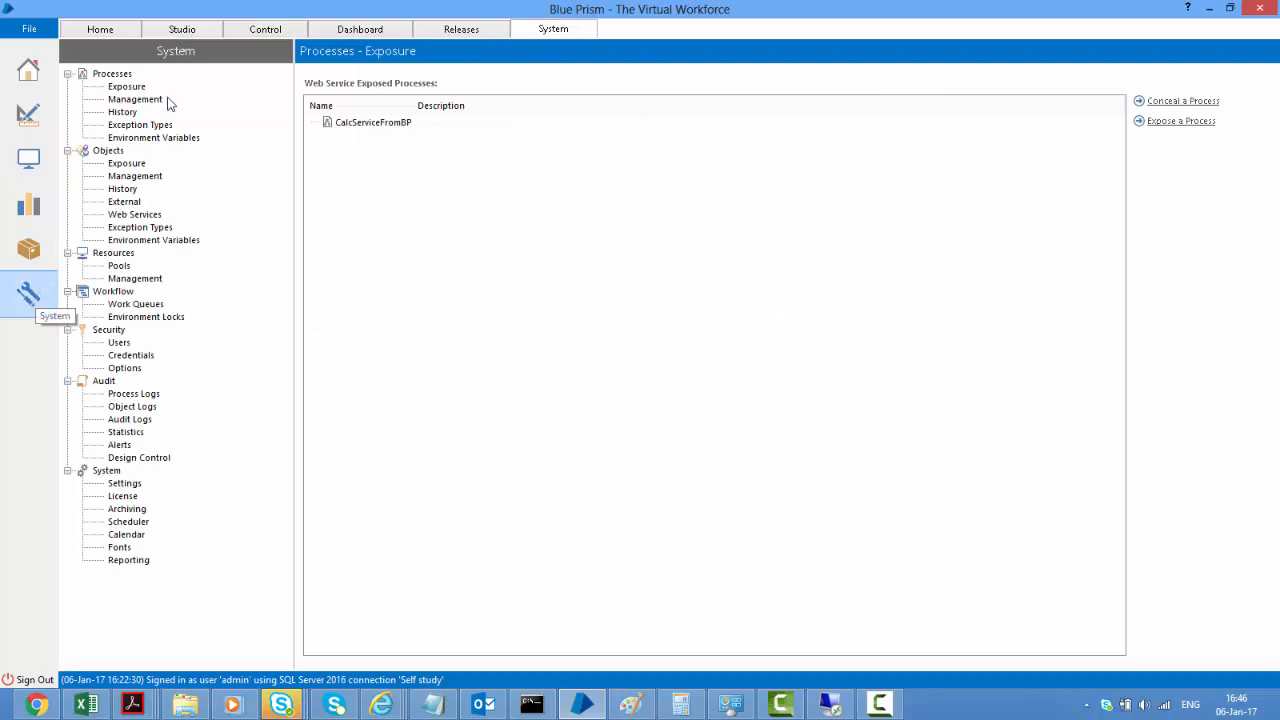
Change the IterationEnv environment variable's value from 5000 to 500, then return to Control
left_click(154, 137)
left_click(688, 108)
key("BackSpace")
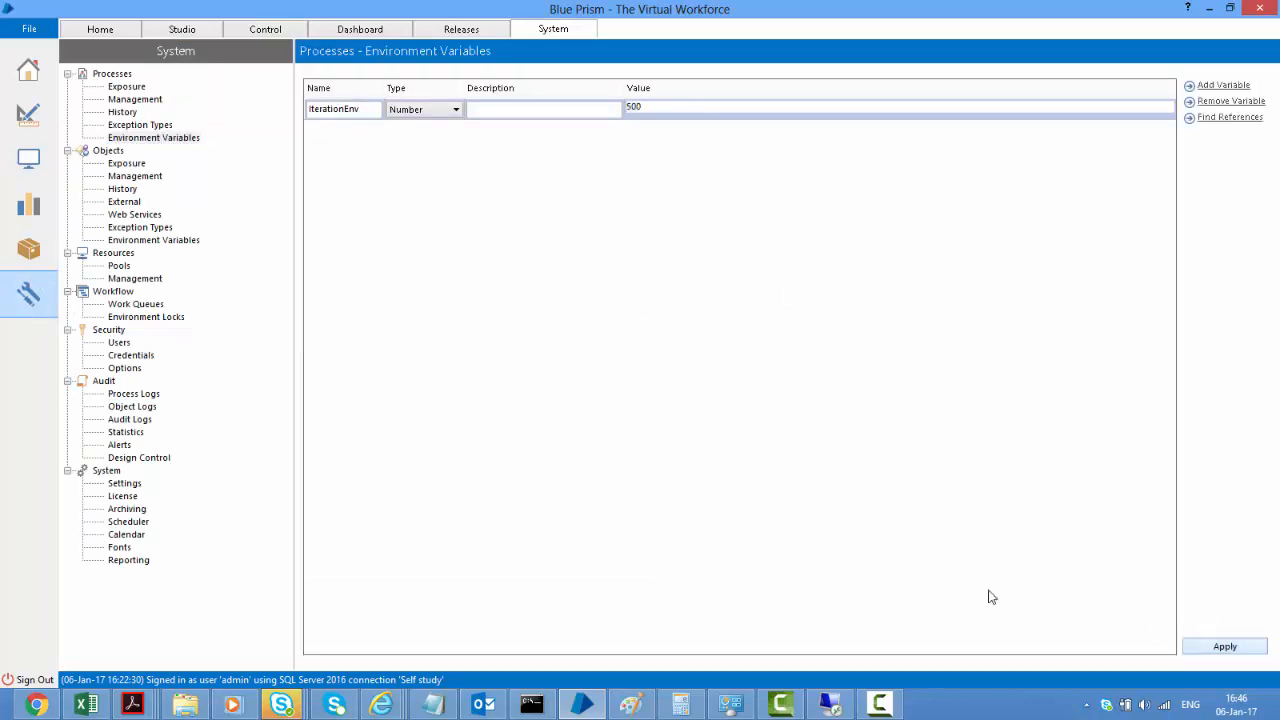
left_click(20, 160)
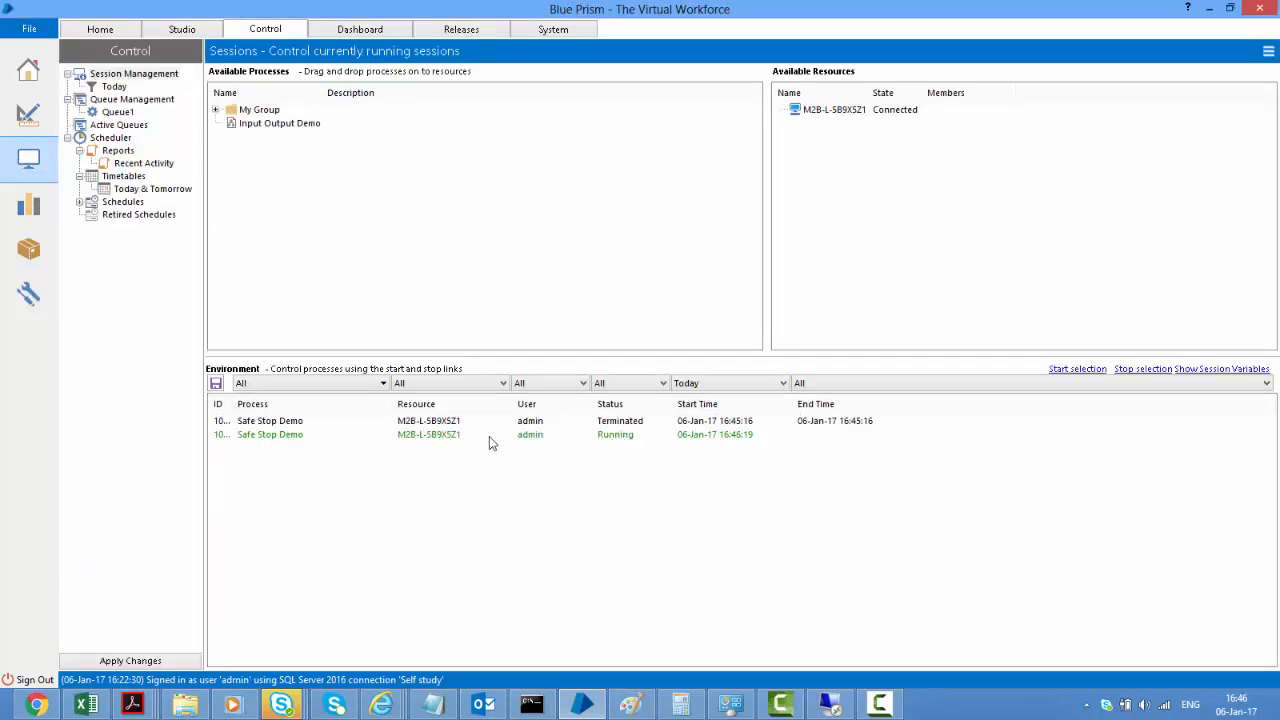
Drag Safe Stop Demo from My Group > Sub group onto the connected resource and start the new session
left_click(285, 125)
left_click_drag(620, 105, 207, 140)
left_click(216, 111)
left_click(229, 123)
left_click_drag(297, 137, 835, 120)
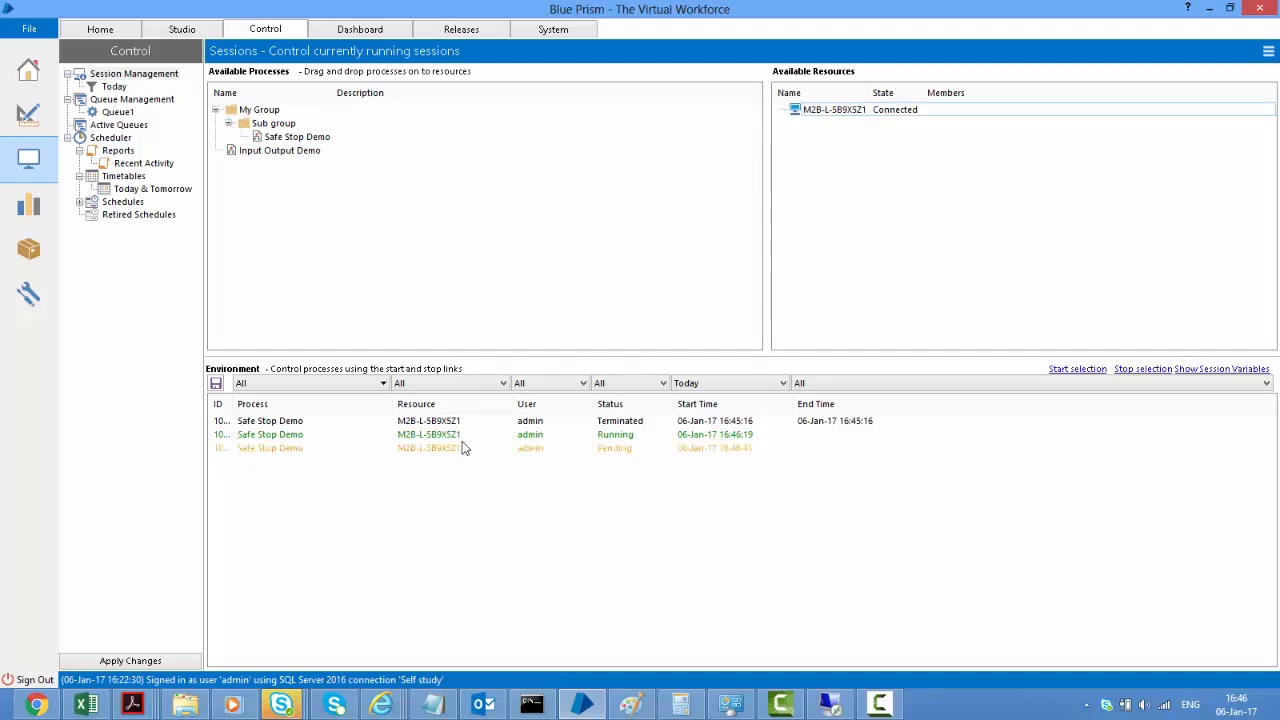
right_click(462, 452)
left_click(500, 458)
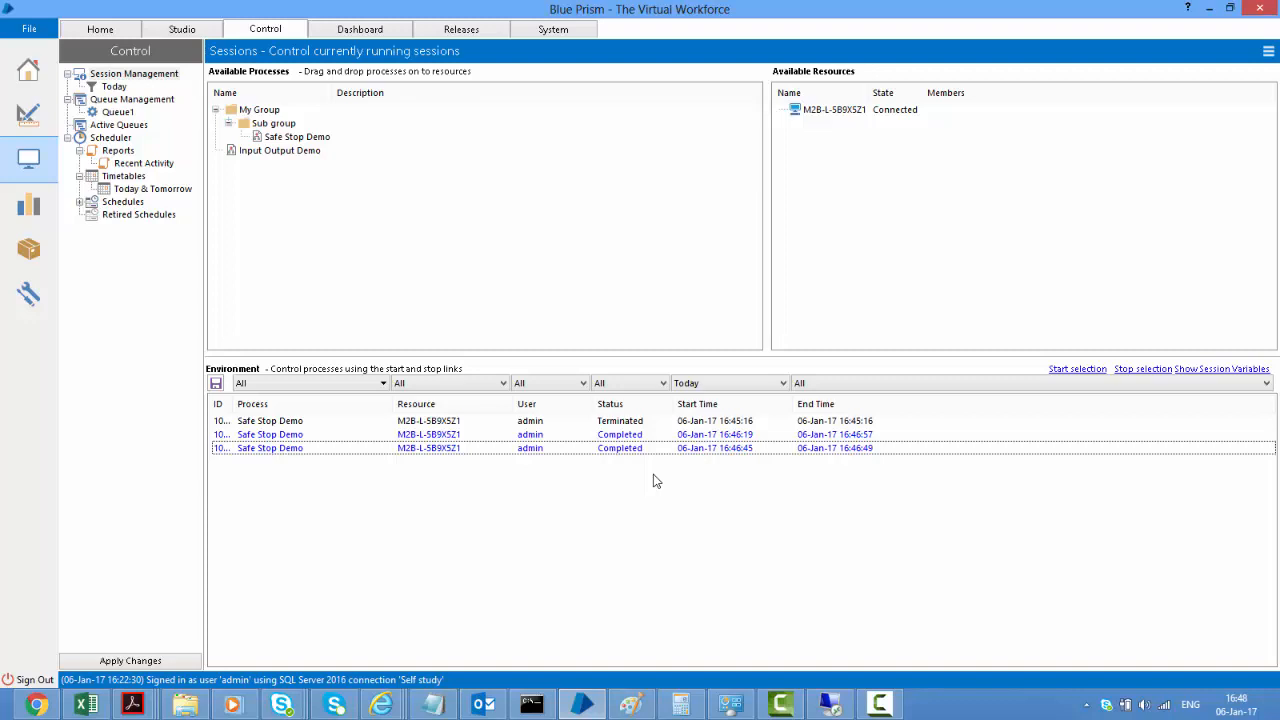
In Safe Stop Demo, set the IterationEnv data item to Session exposure and rename it IterationSession
left_click(27, 115)
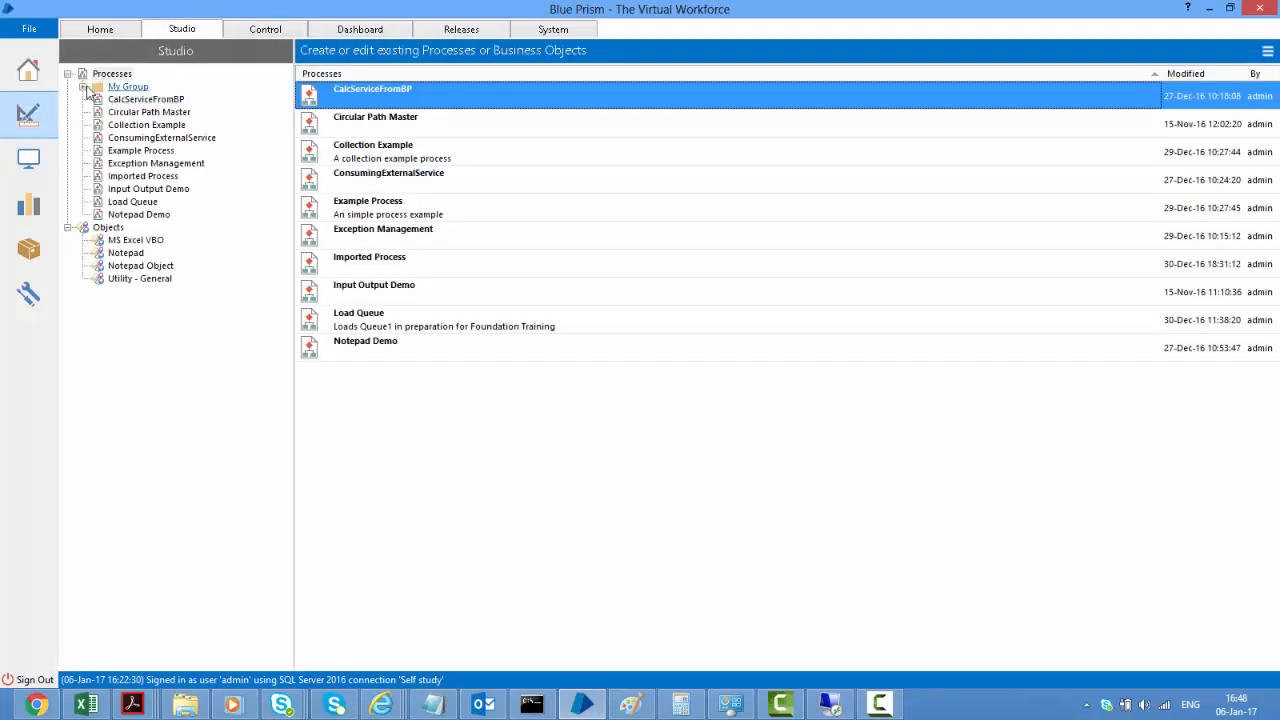
double_click(160, 112)
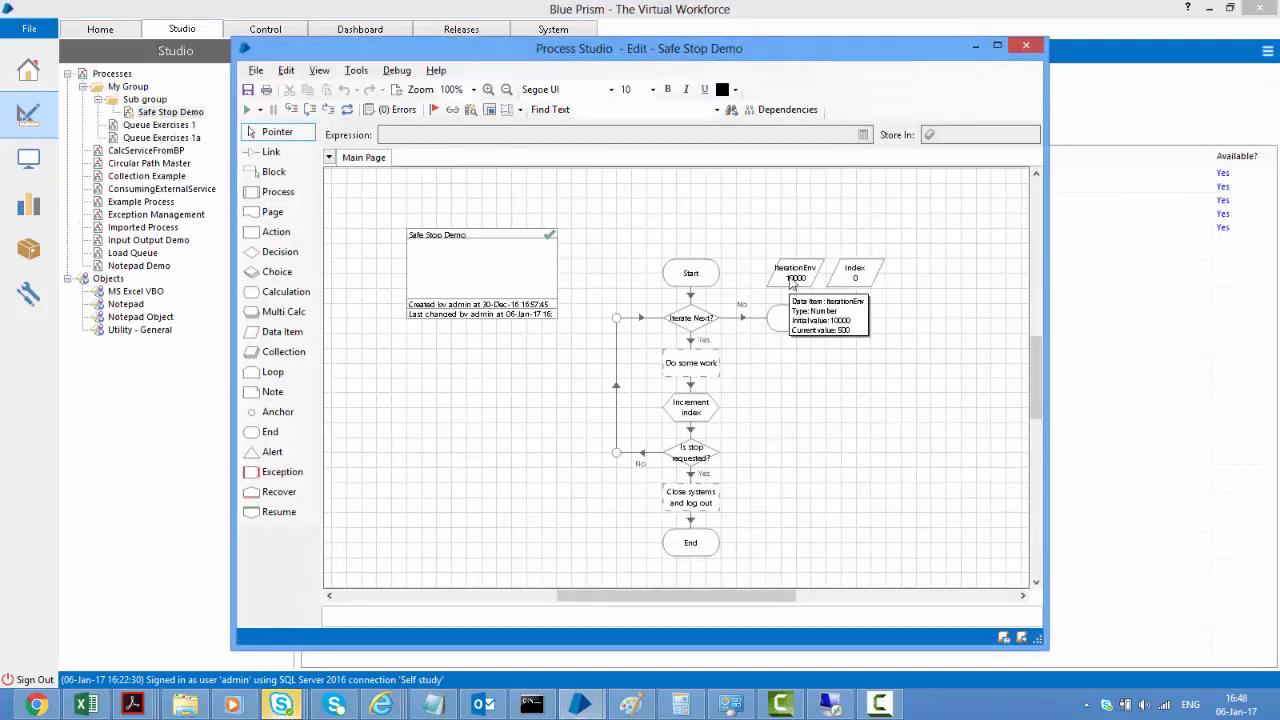
left_click(792, 283)
double_click(792, 281)
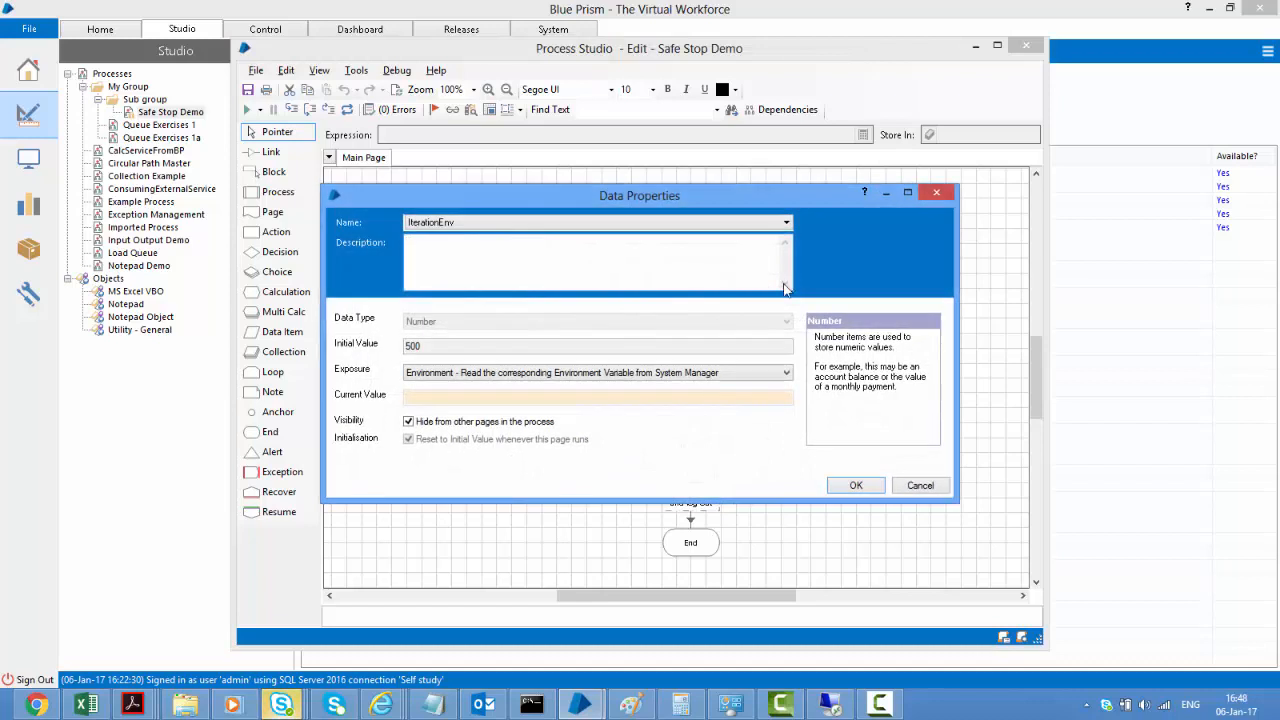
left_click(503, 374)
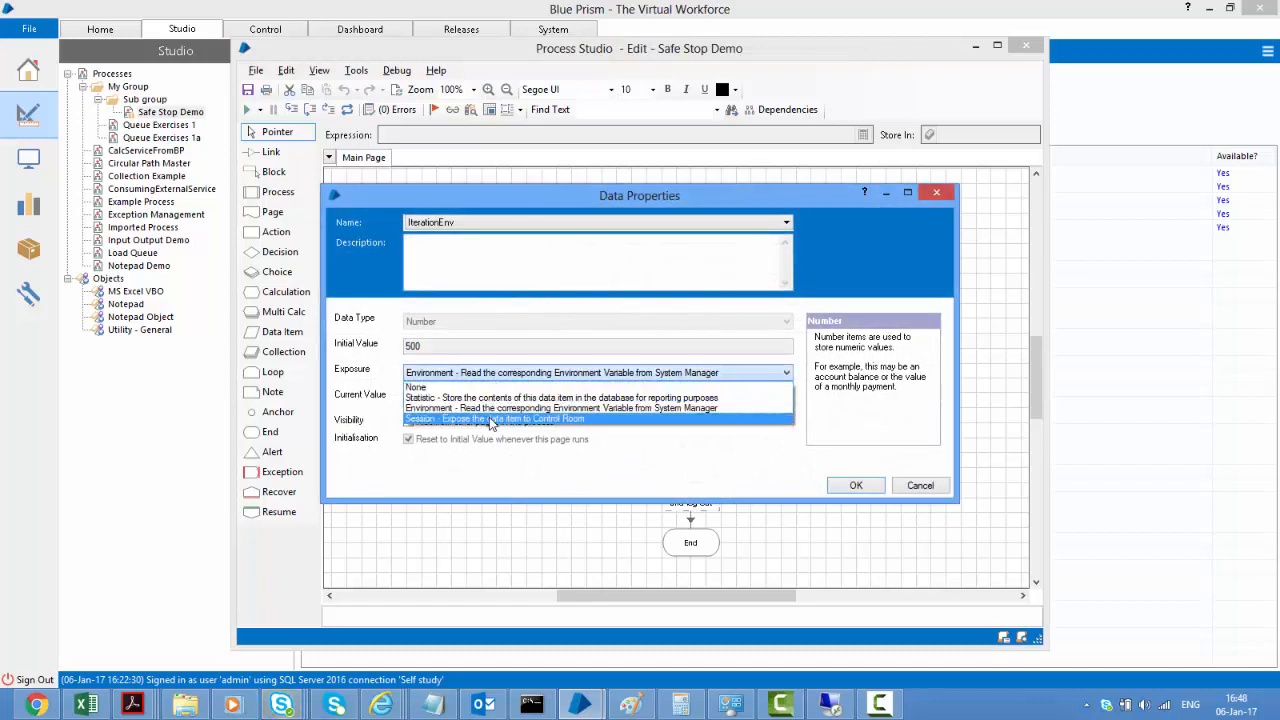
left_click(495, 419)
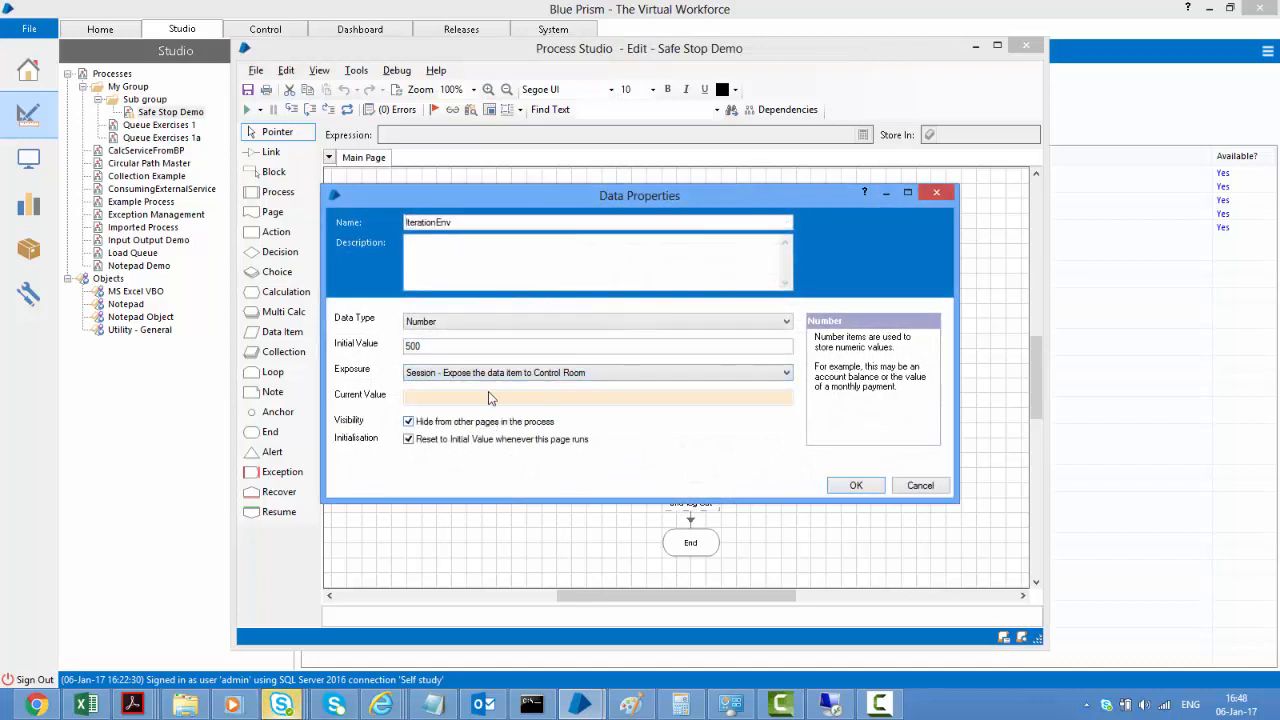
left_click(487, 221)
key("BackSpace")
key("BackSpace")
key("BackSpace")
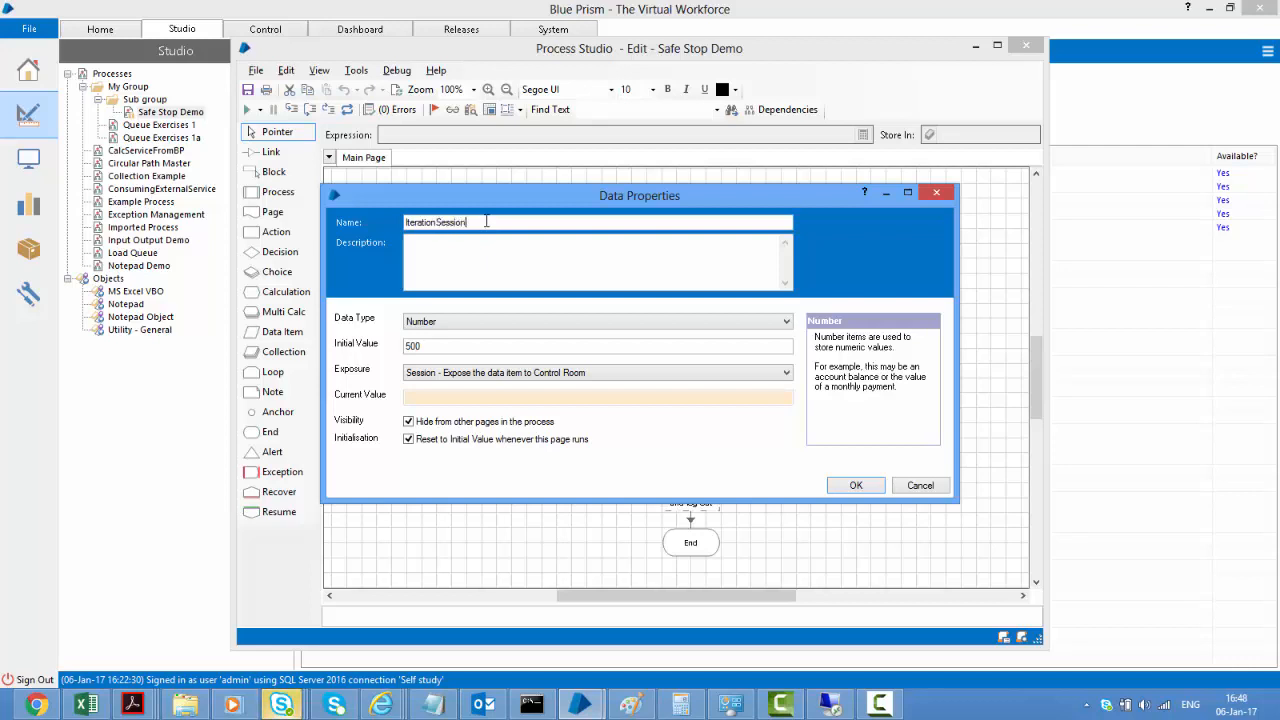
left_click(856, 486)
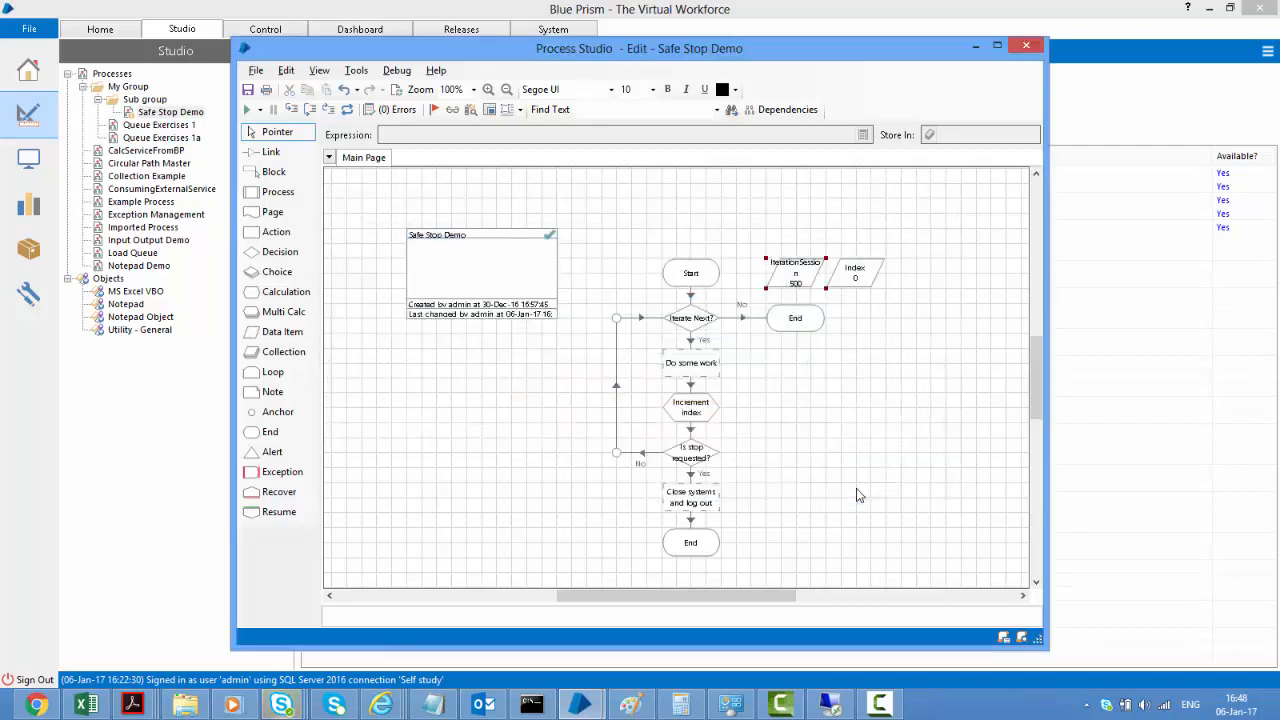
Confirm IterationSession's initial value of 5000 and open the Iterate Next? decision's properties
double_click(799, 281)
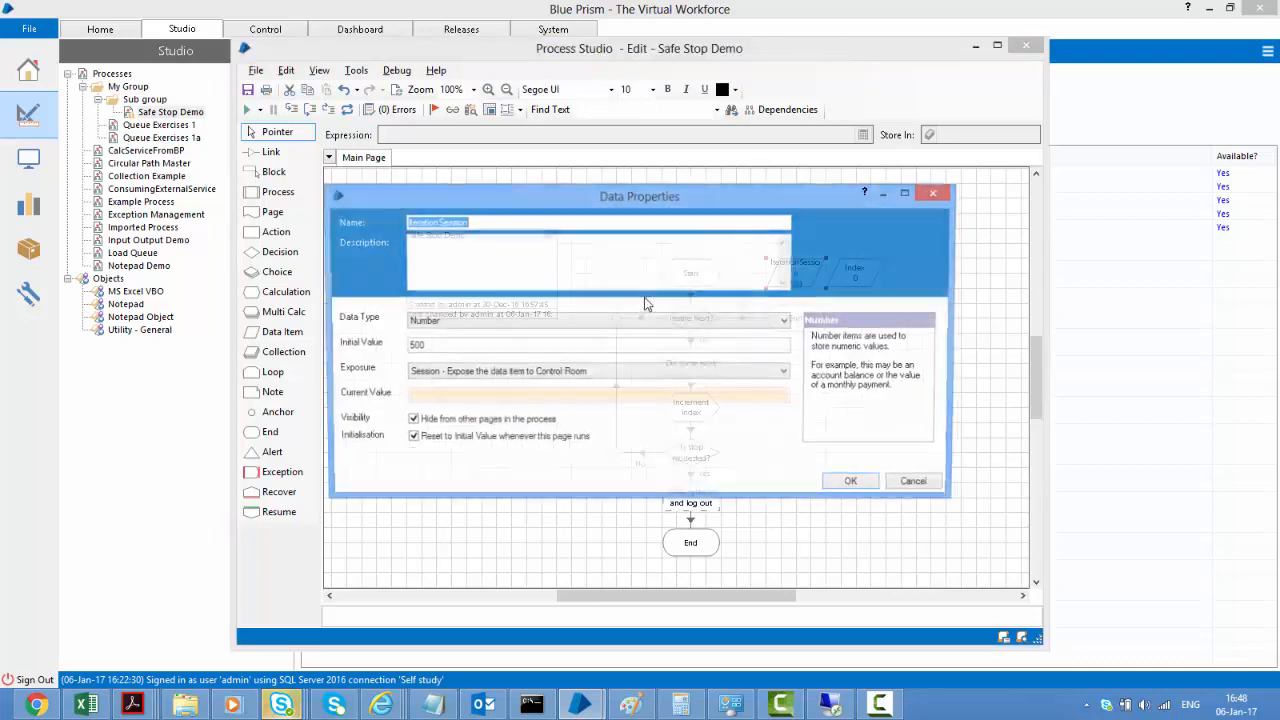
left_click(453, 344)
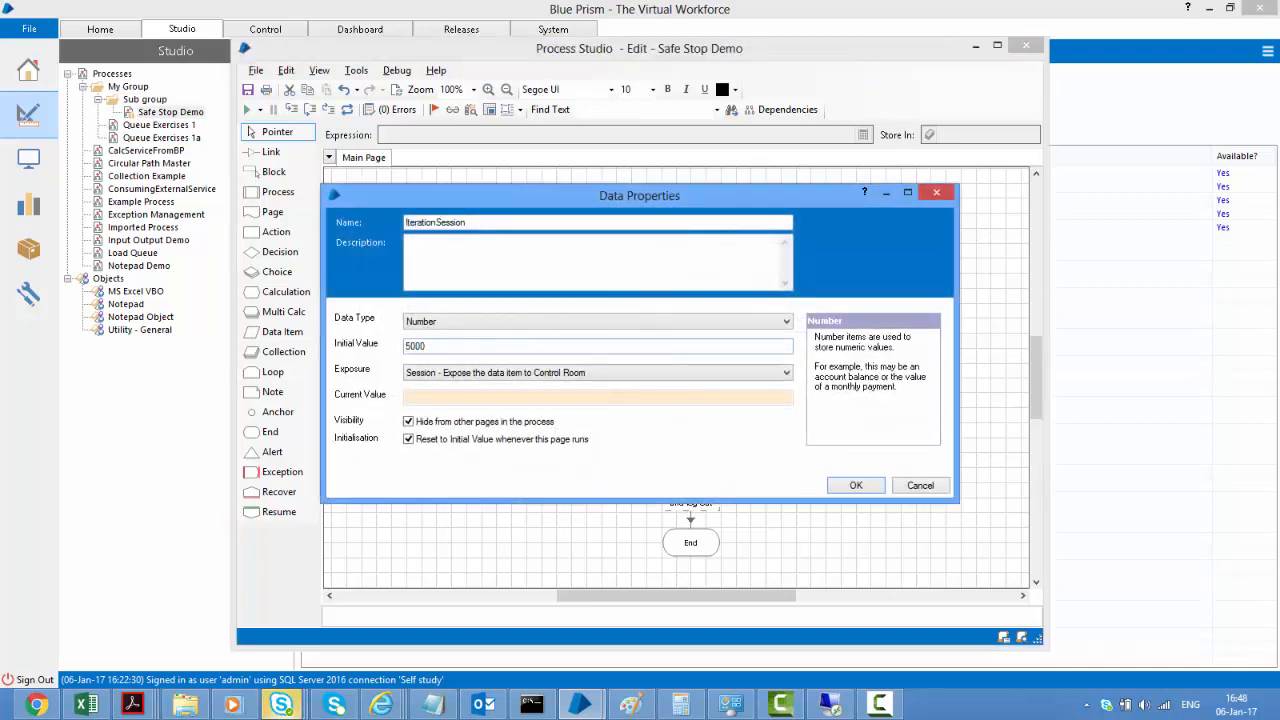
left_click(860, 485)
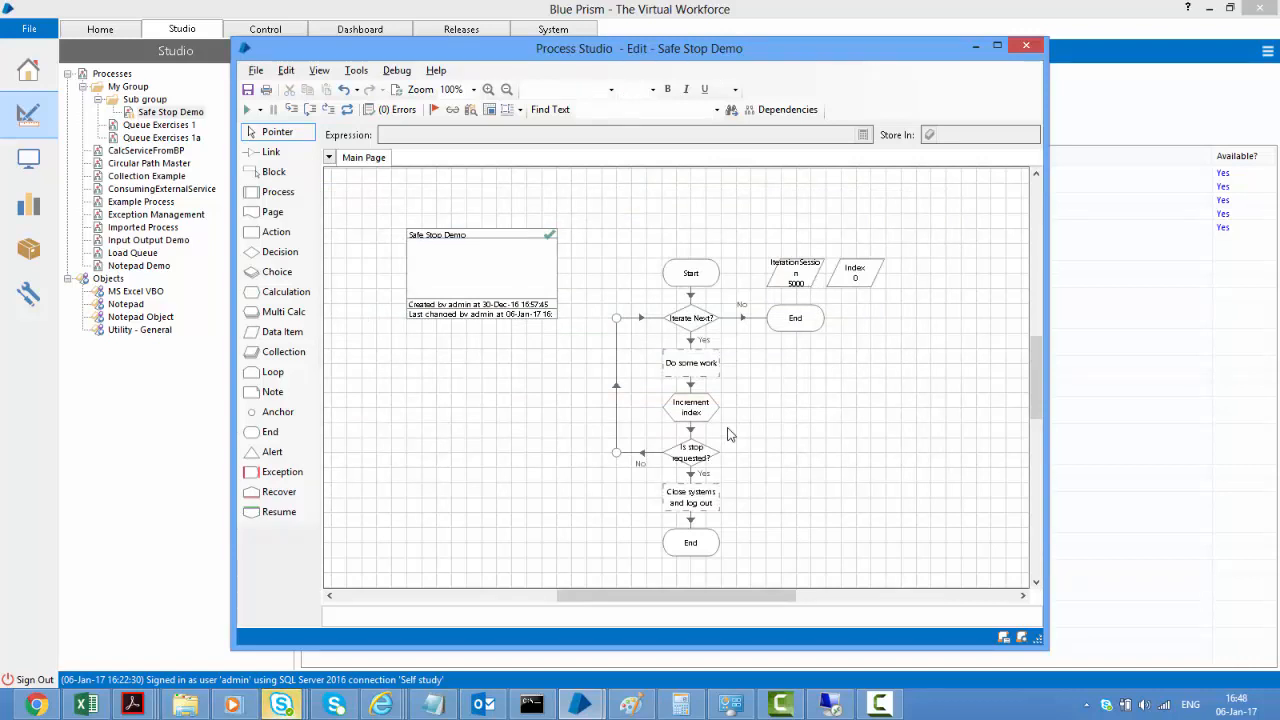
left_click(680, 325)
double_click(680, 325)
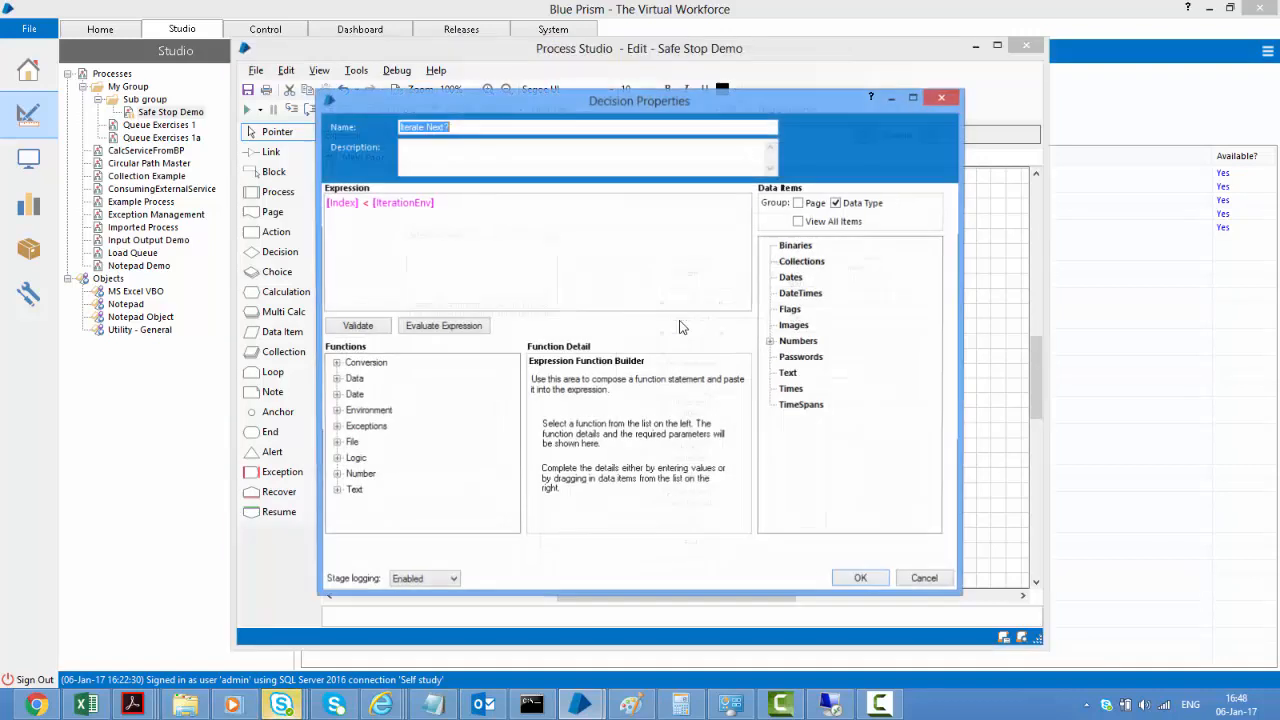
Change the Iterate Next? decision to compare [Index] < [IterationSession] instead of [IterationEnv]
left_click_drag(368, 203, 502, 202)
key("Delete")
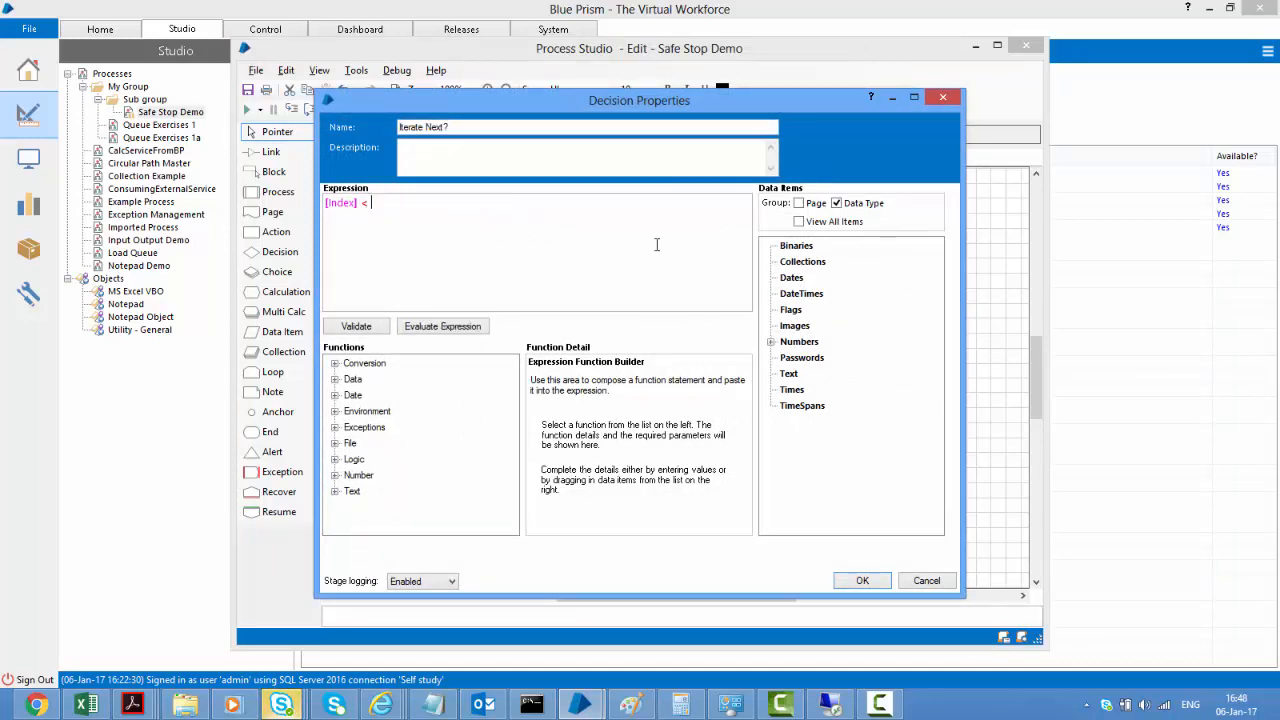
double_click(790, 342)
left_click_drag(823, 374, 555, 265)
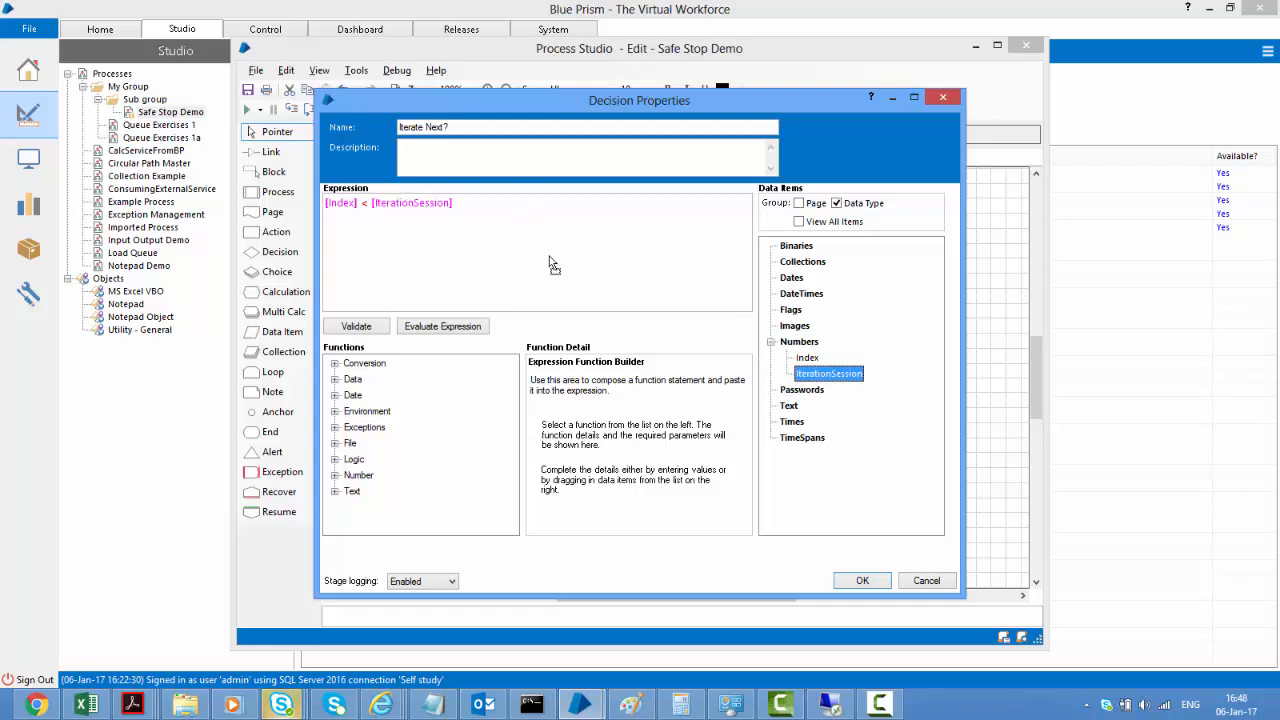
left_click(847, 582)
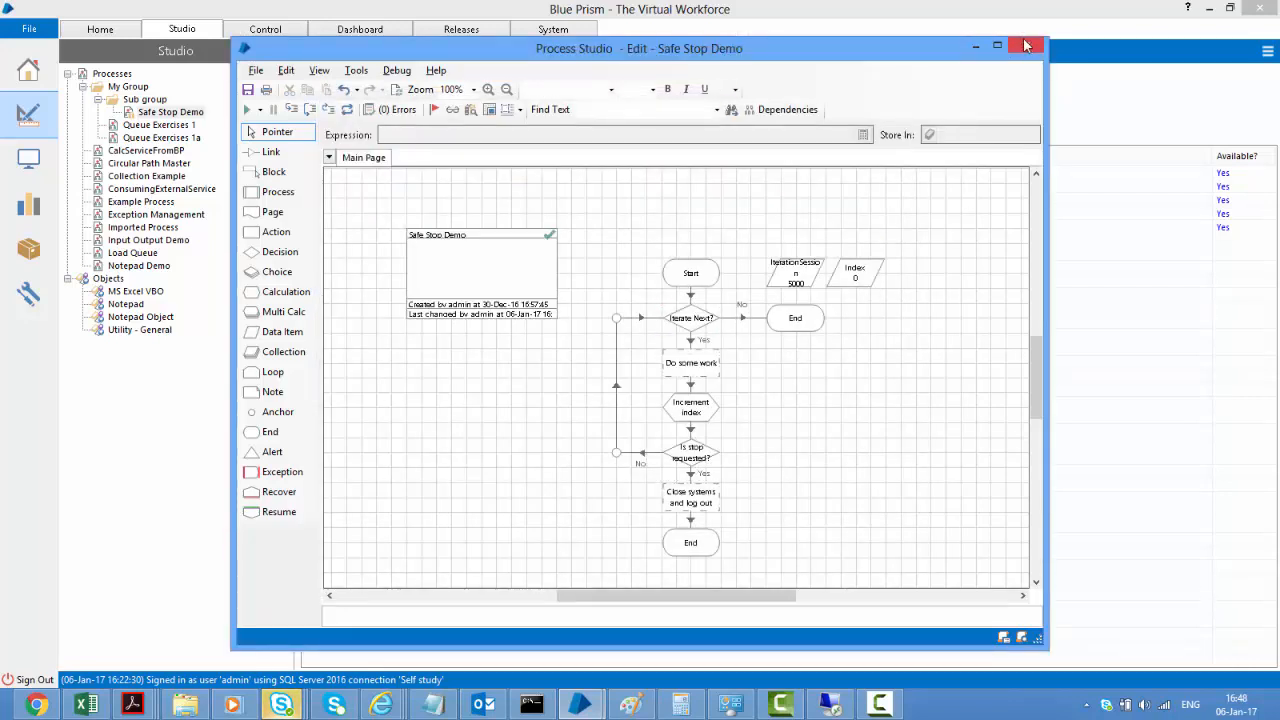
Save Safe Stop Demo with the comment 'Using session variable' and go to Control Room
left_click(1026, 45)
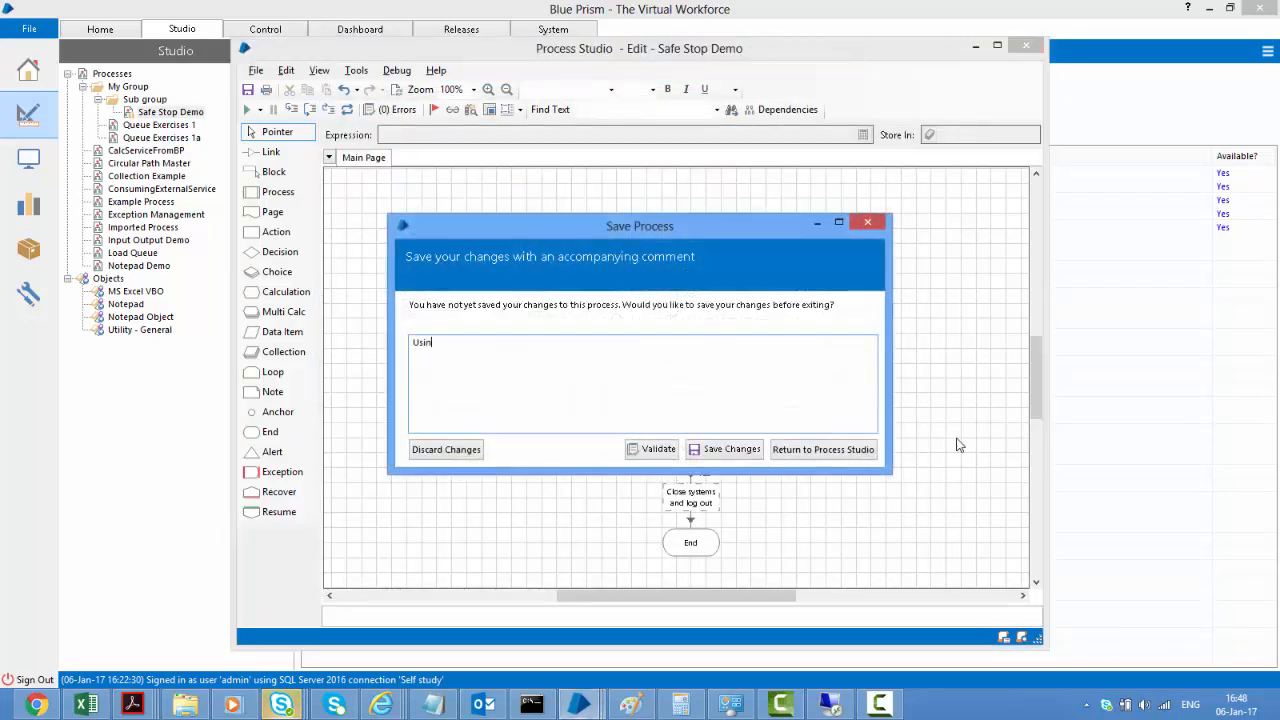
type("Using session variable")
key("Tab")
key("Return")
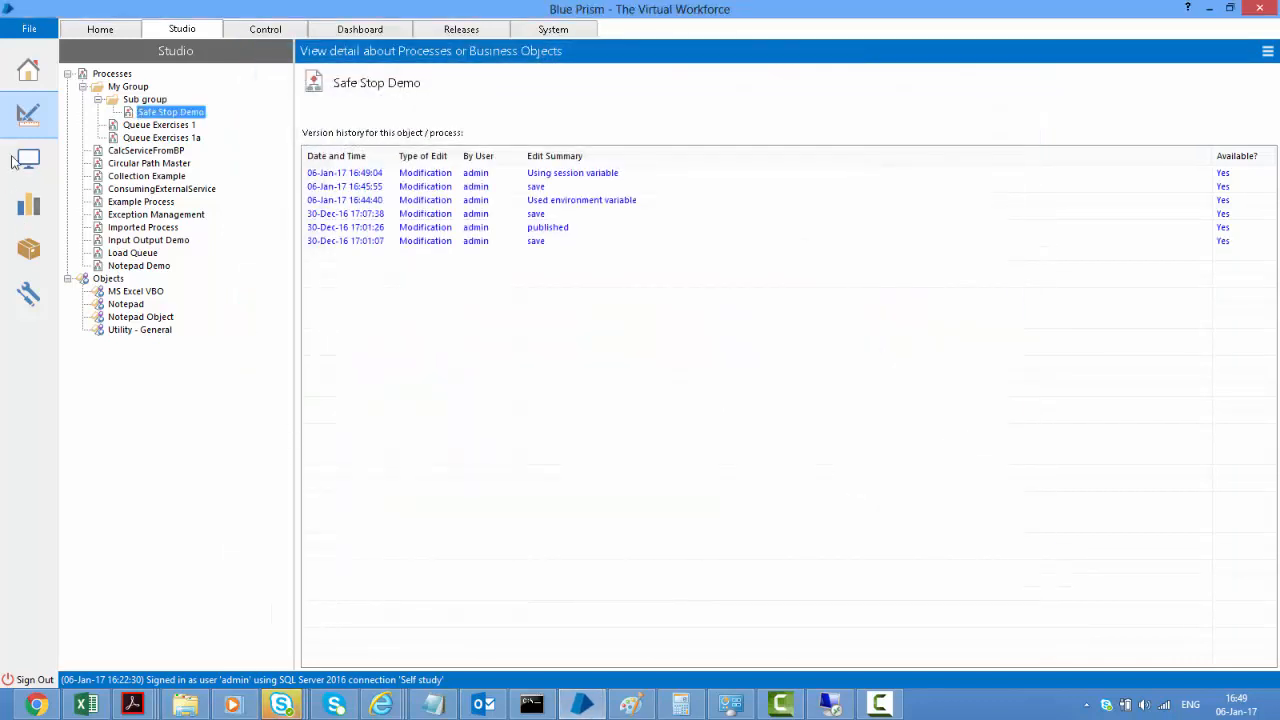
left_click(20, 160)
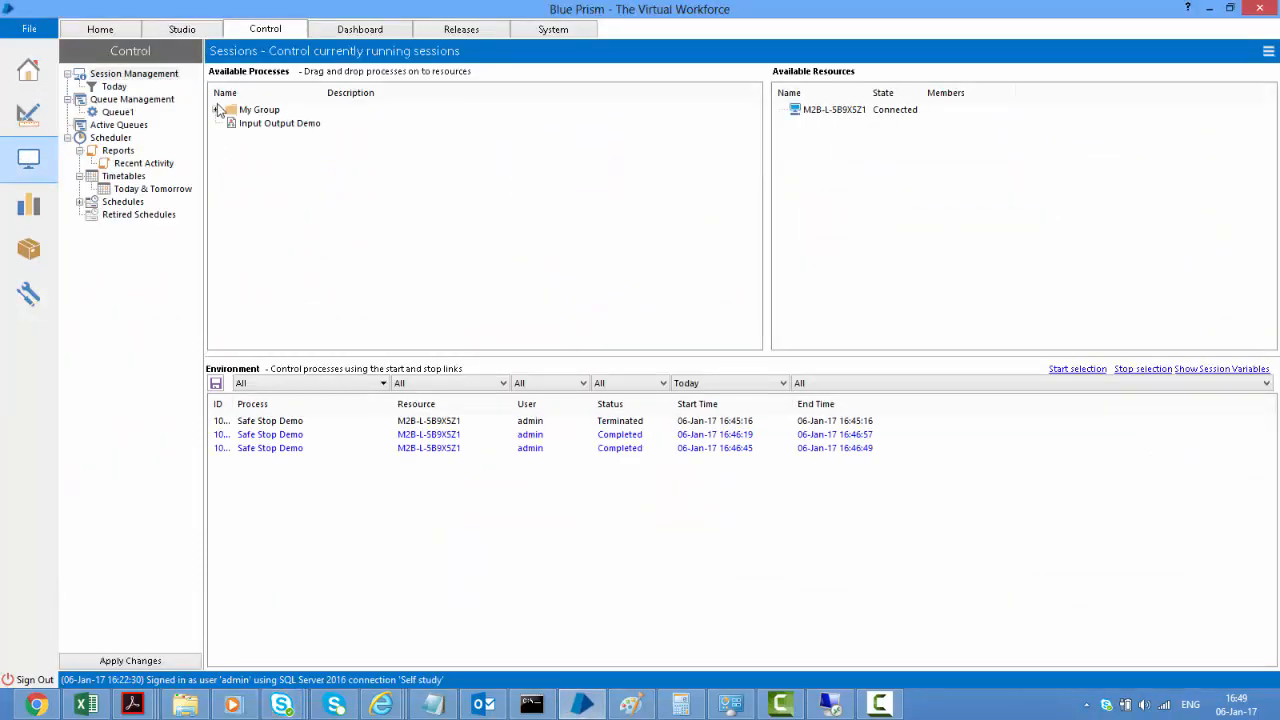
Queue two Safe Stop Demo sessions from My Group > Sub group on the connected resource
left_click(216, 110)
left_click(229, 123)
left_click_drag(268, 137, 812, 124)
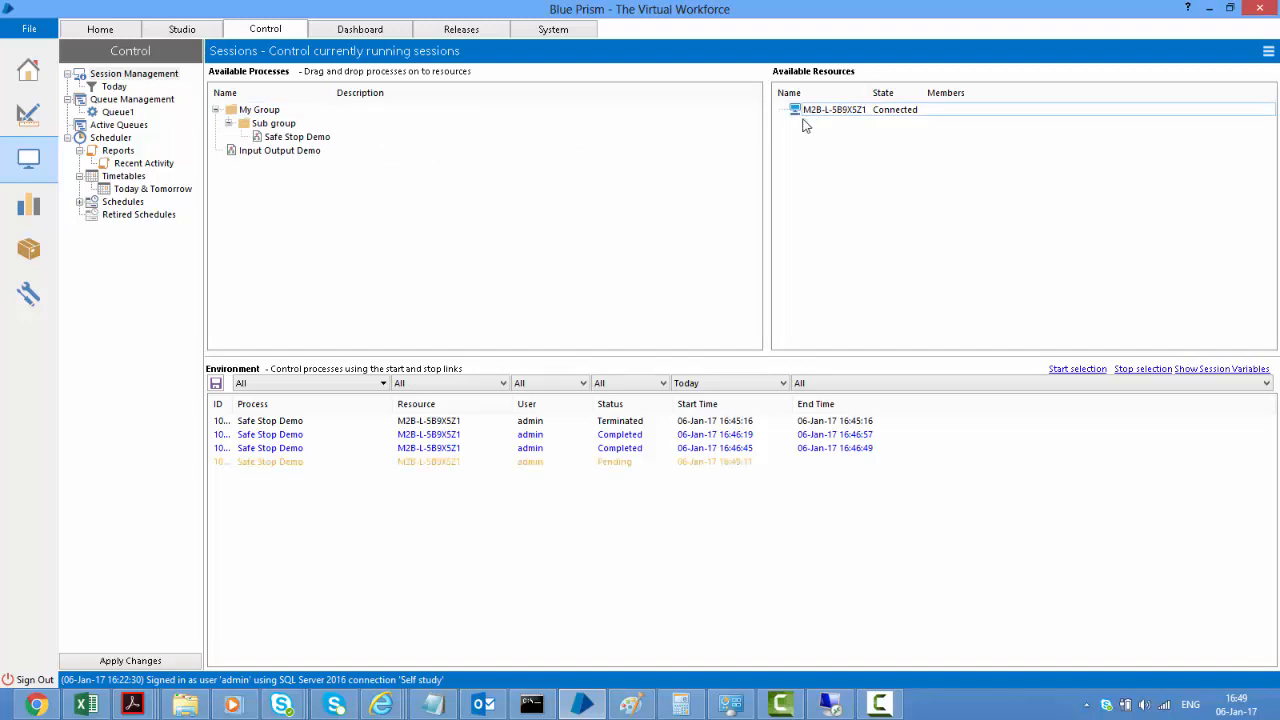
left_click_drag(300, 137, 806, 117)
Select both pending Safe Stop Demo sessions and start them running
right_click(491, 463)
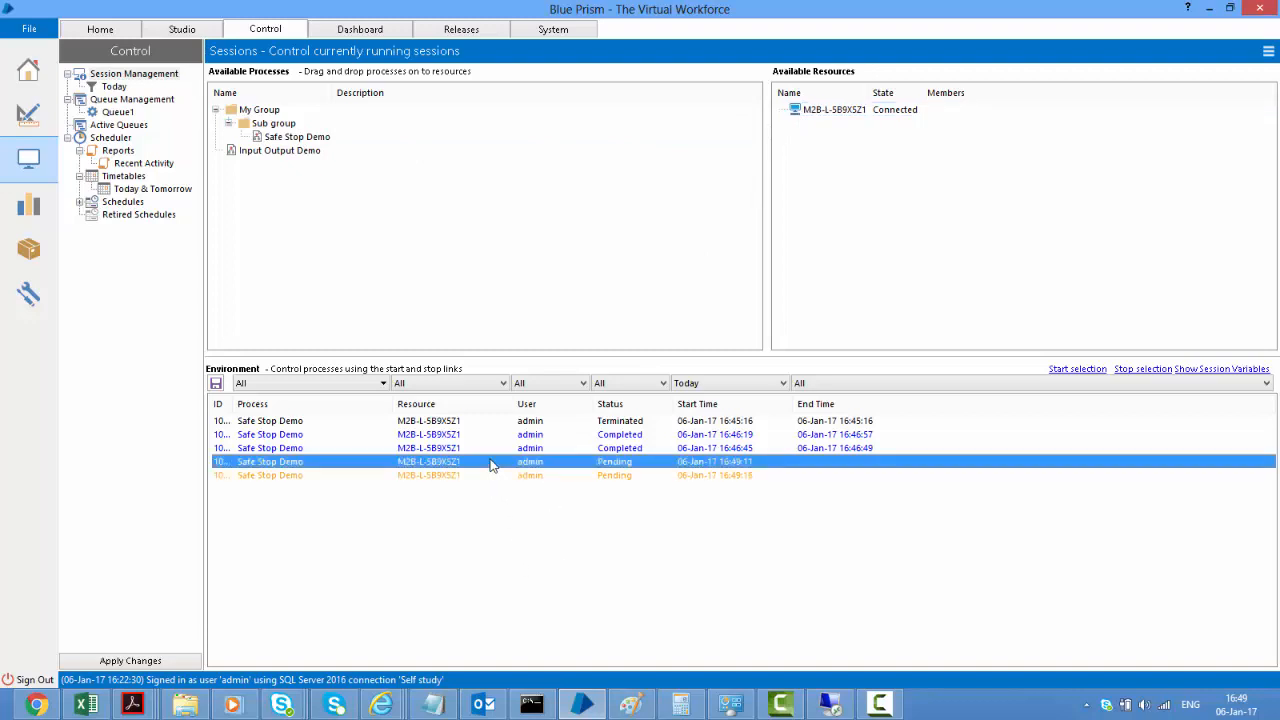
left_click(409, 476, "shift")
left_click(1088, 371)
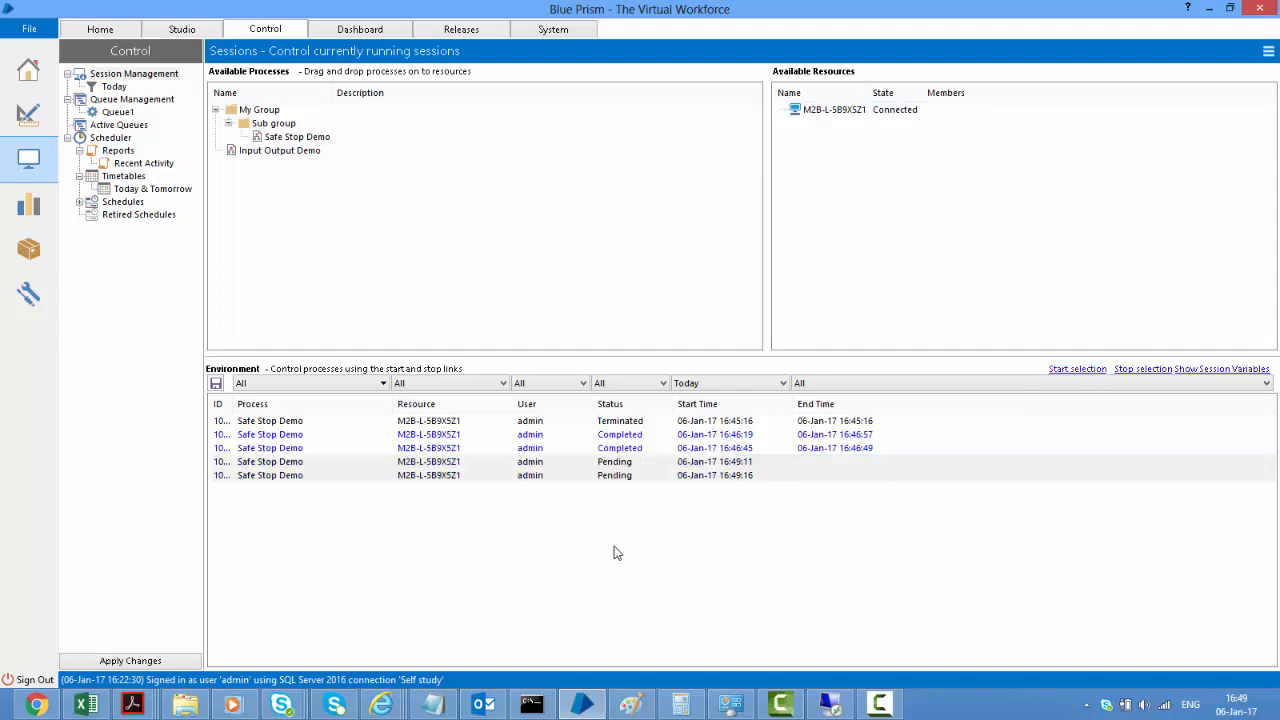
left_click(538, 465)
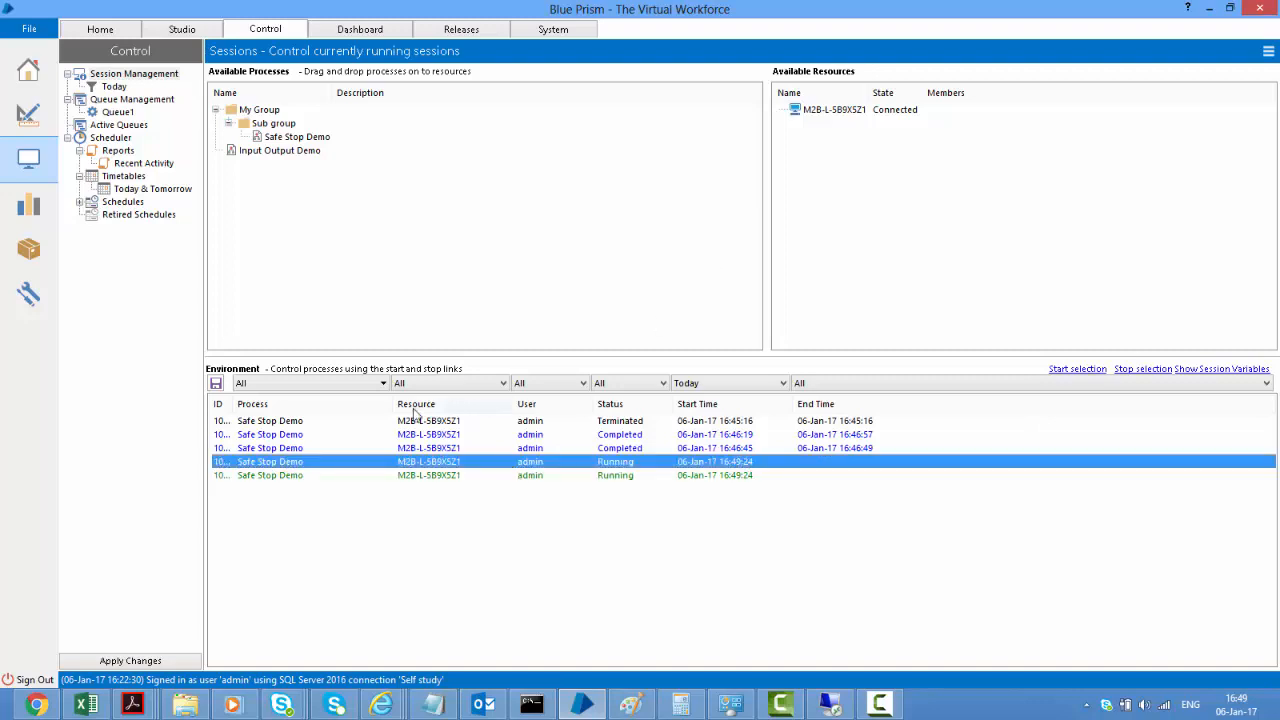
Edit the running session's IterationSession variable to a new Number value and apply it
left_click(1200, 372)
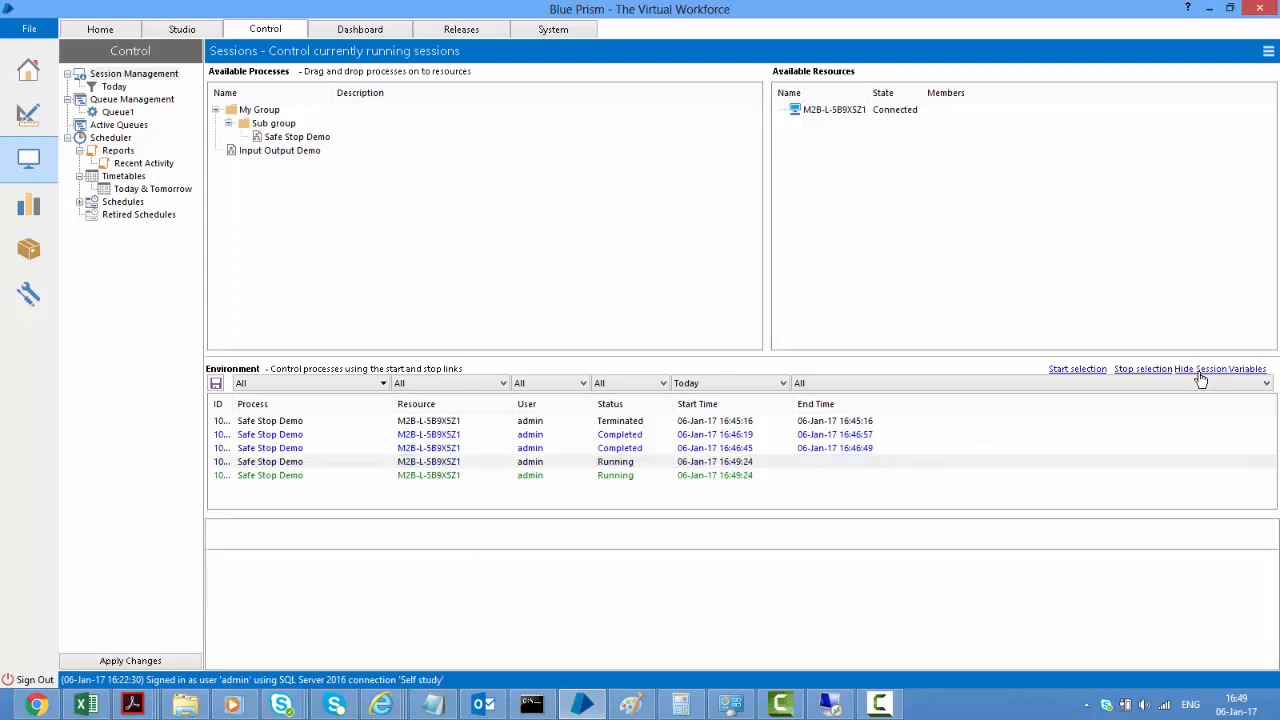
left_click(540, 462)
left_click(343, 548)
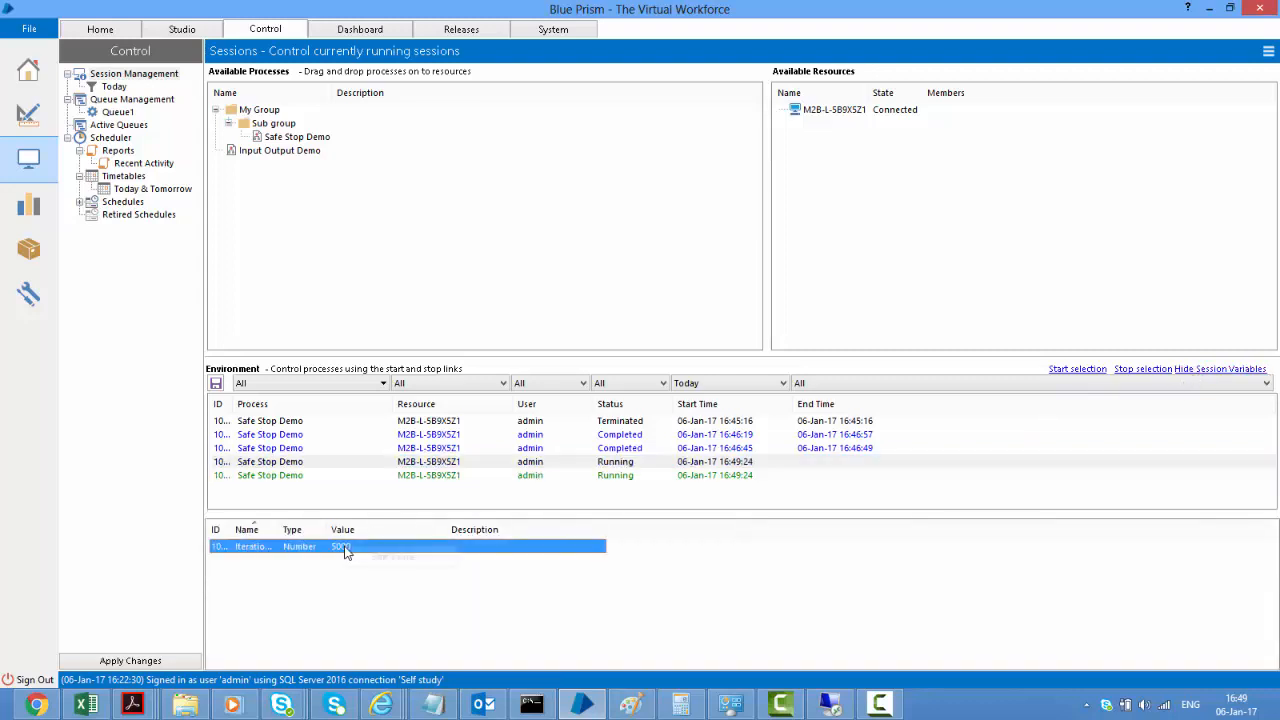
right_click(343, 548)
left_click(388, 556)
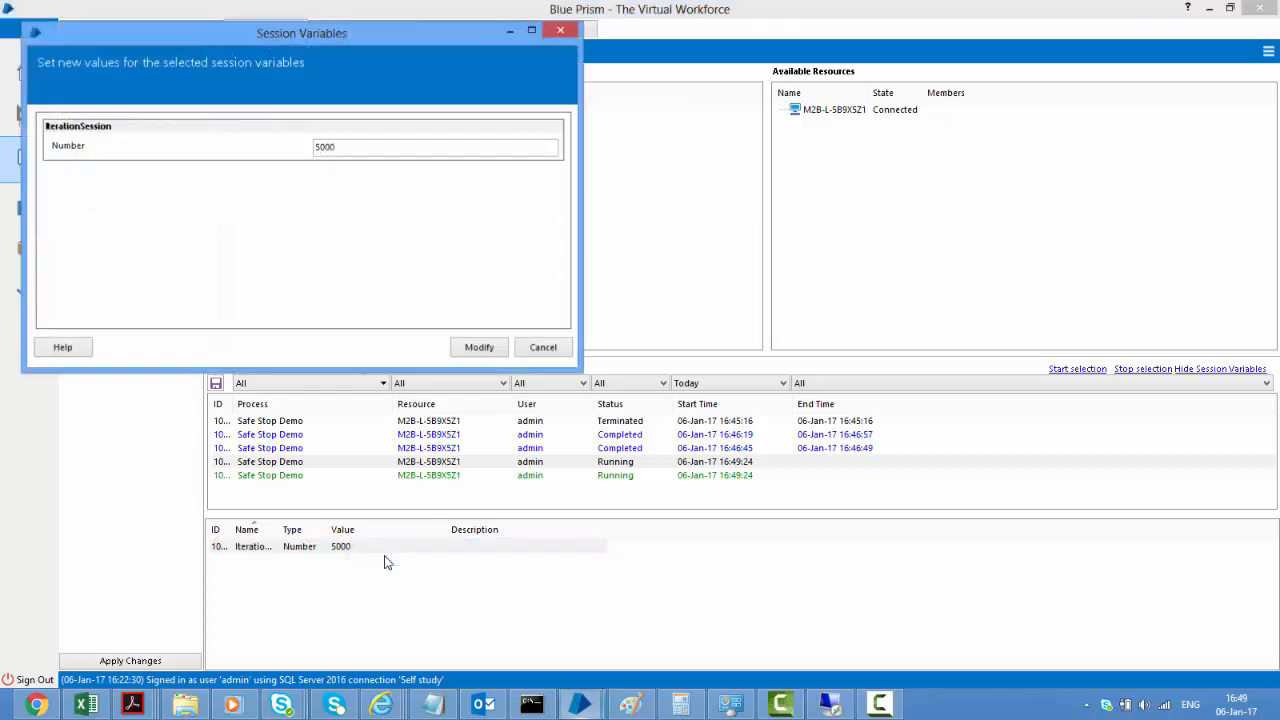
left_click(385, 147)
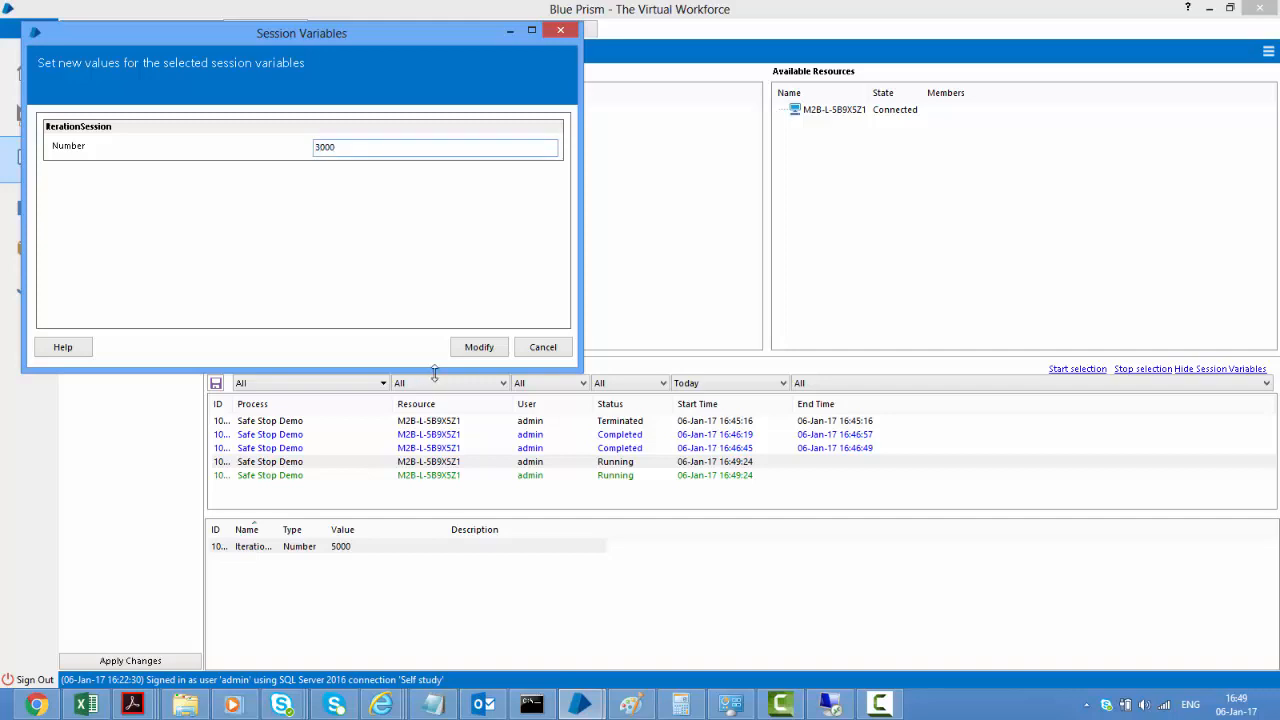
left_click(479, 347)
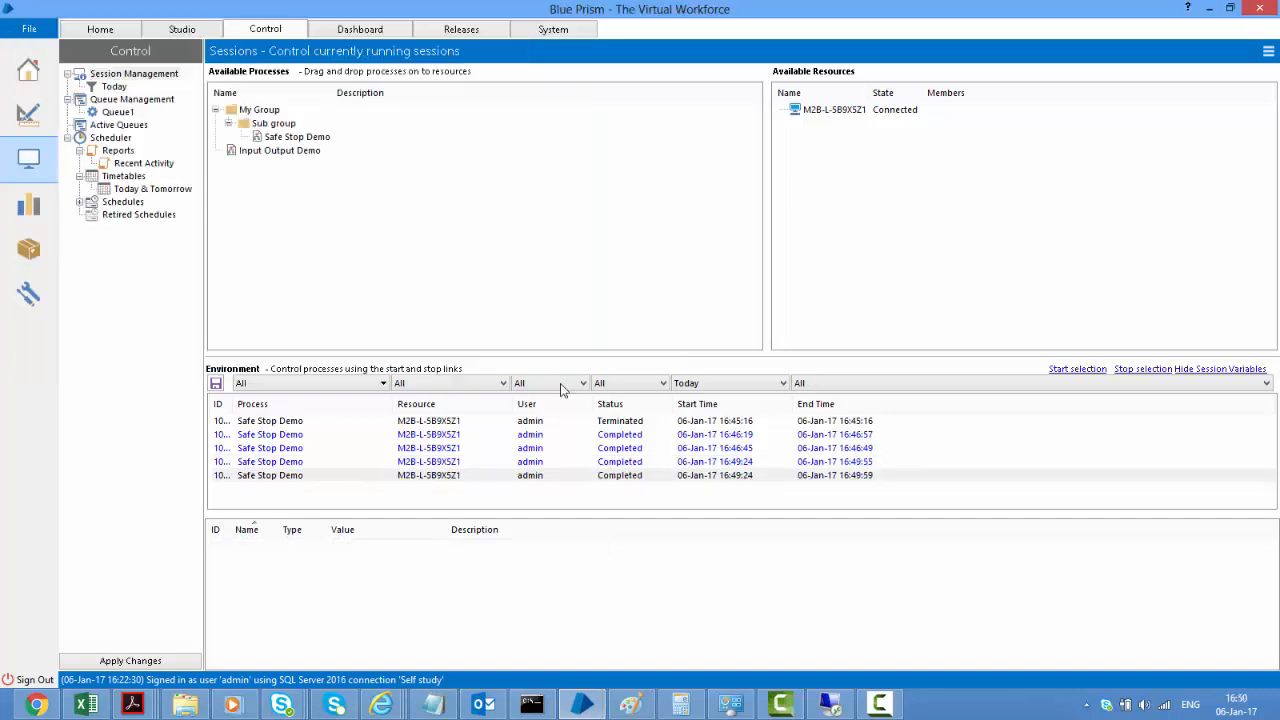
Open the log of the session ending 16:49:55 and check its last Increment index result, 4474
left_click(535, 462)
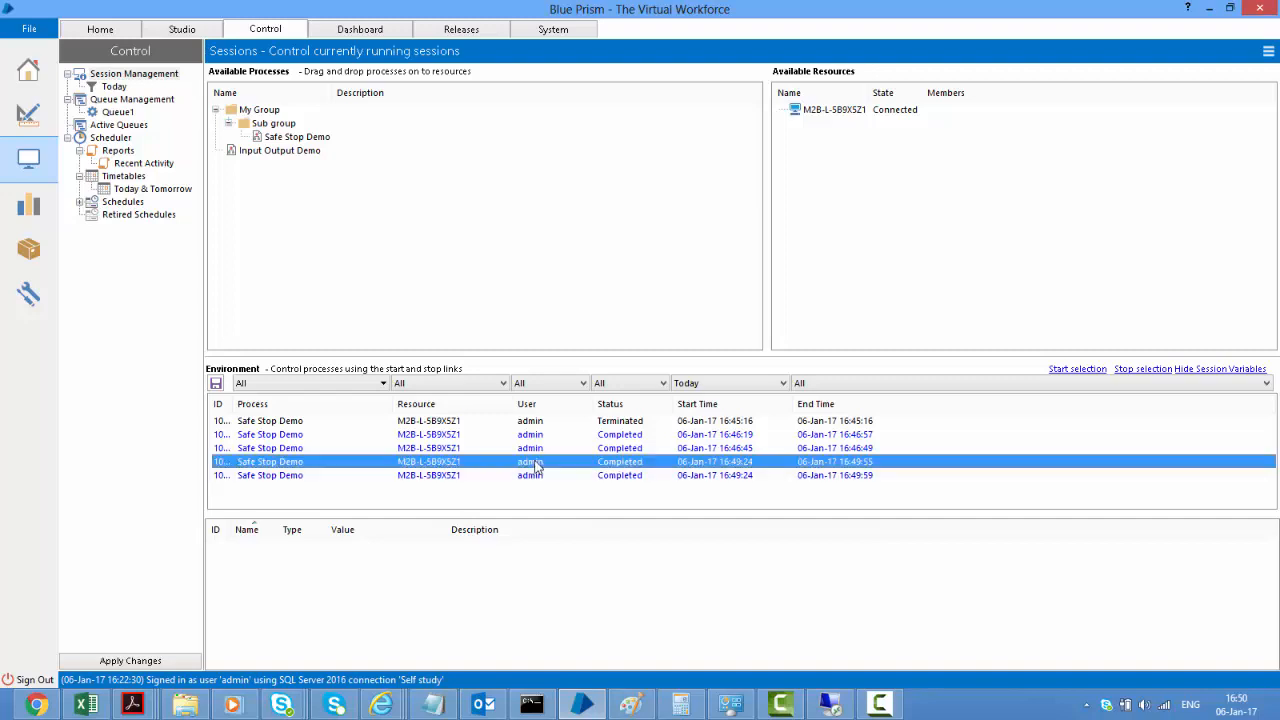
double_click(535, 465)
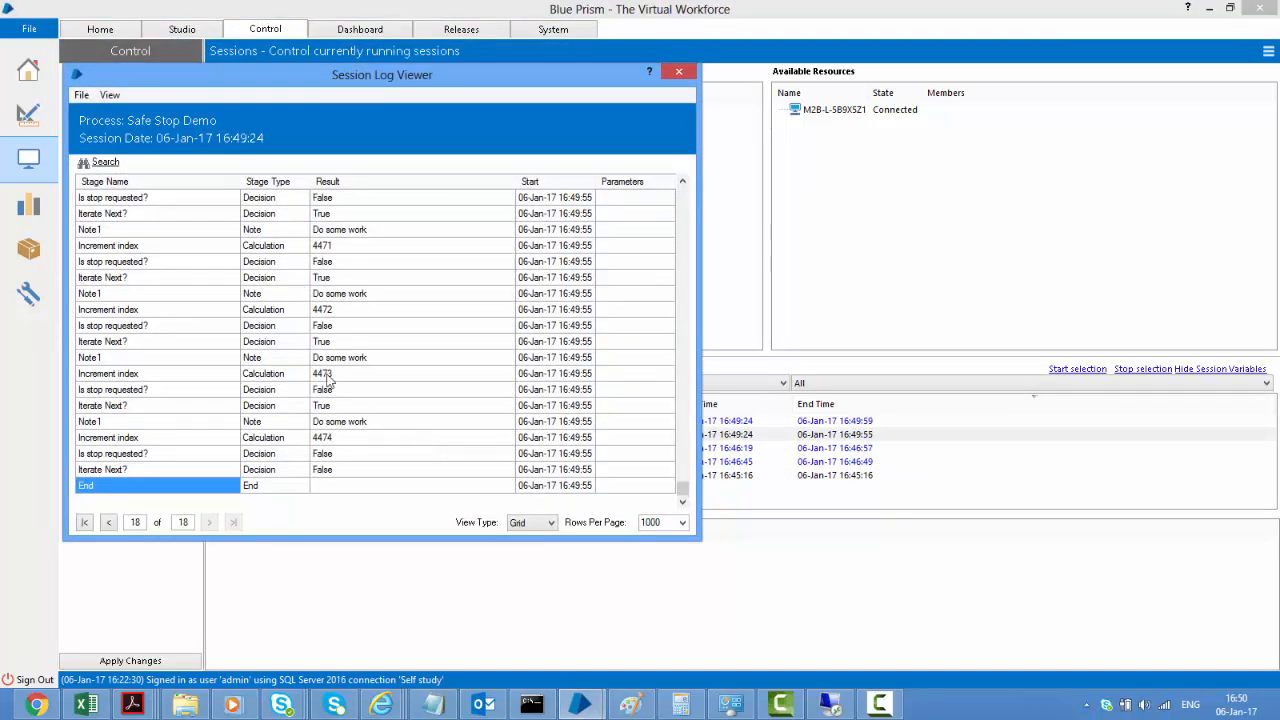
left_click(352, 441)
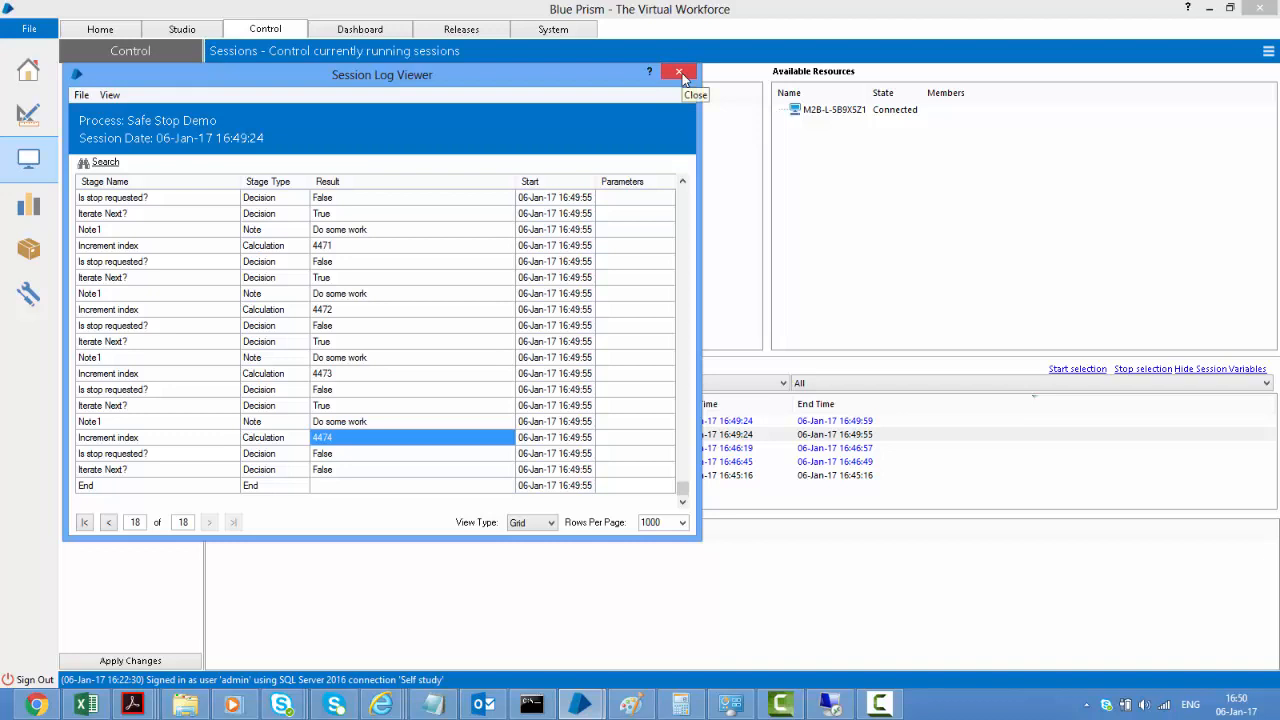
left_click(681, 73)
Open the log of the session ending 16:49:59, checking Increment index results 5000 and 4999
left_click(745, 421)
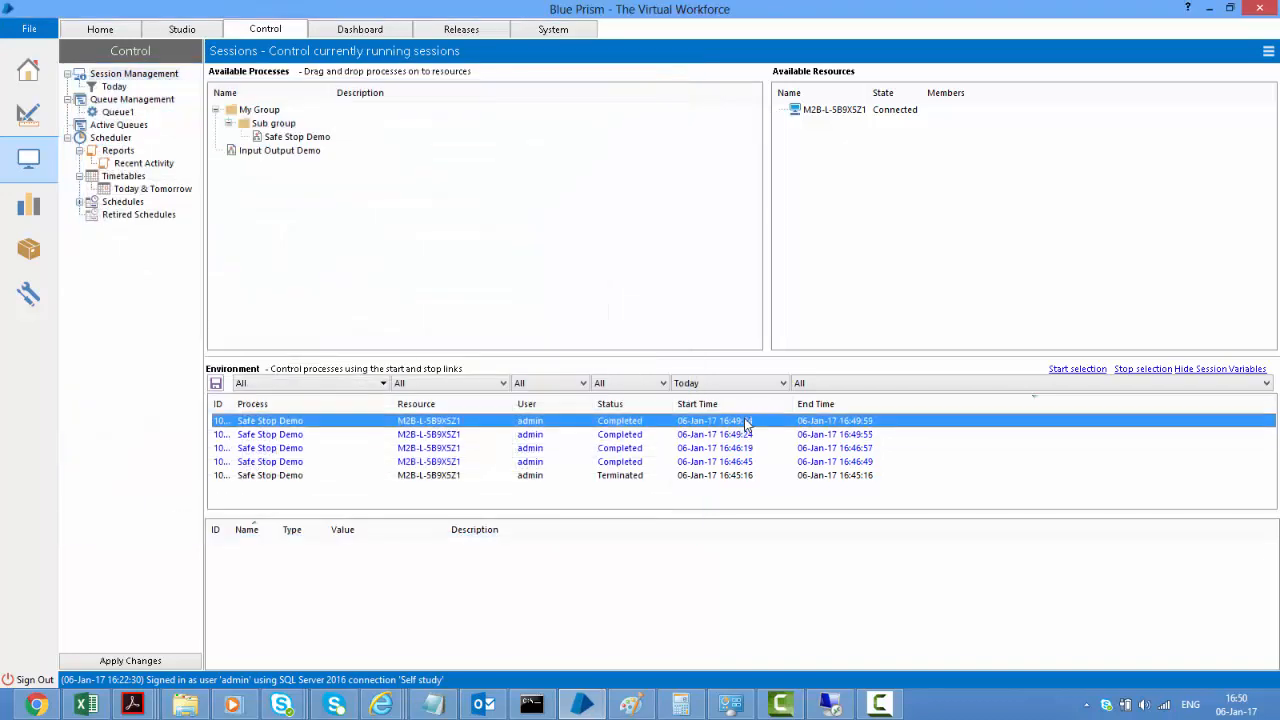
double_click(745, 421)
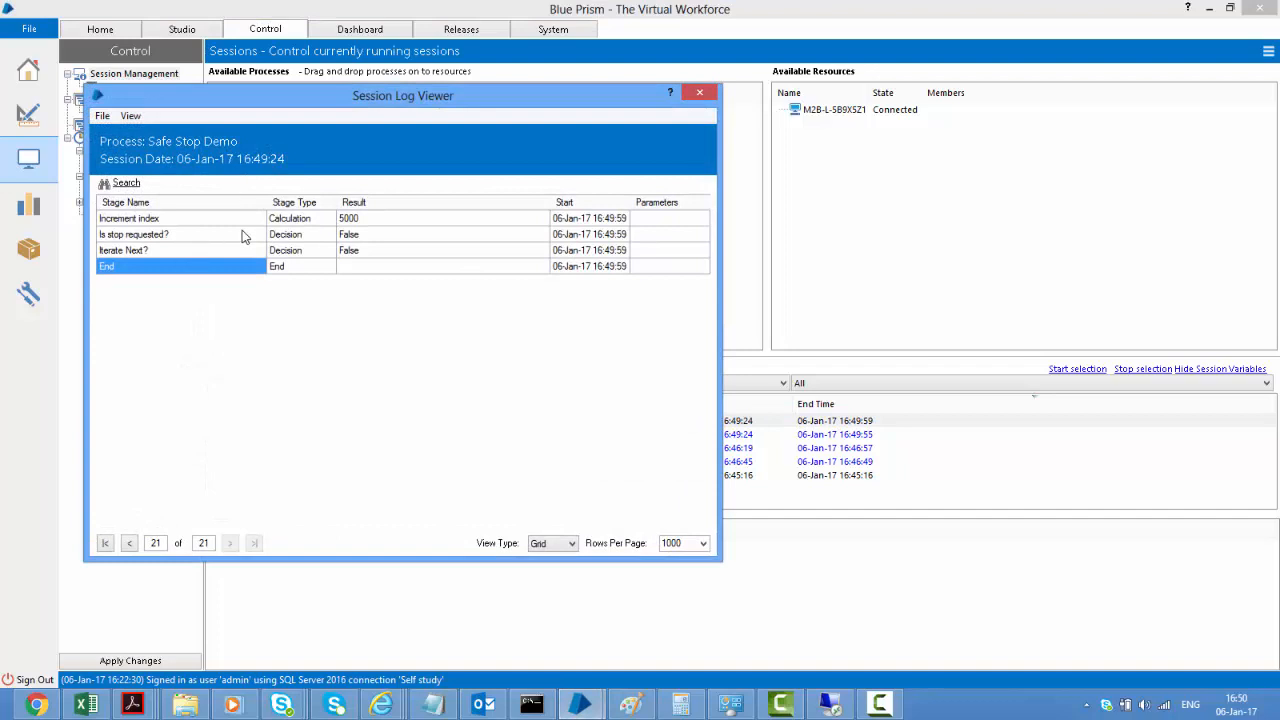
left_click(372, 224)
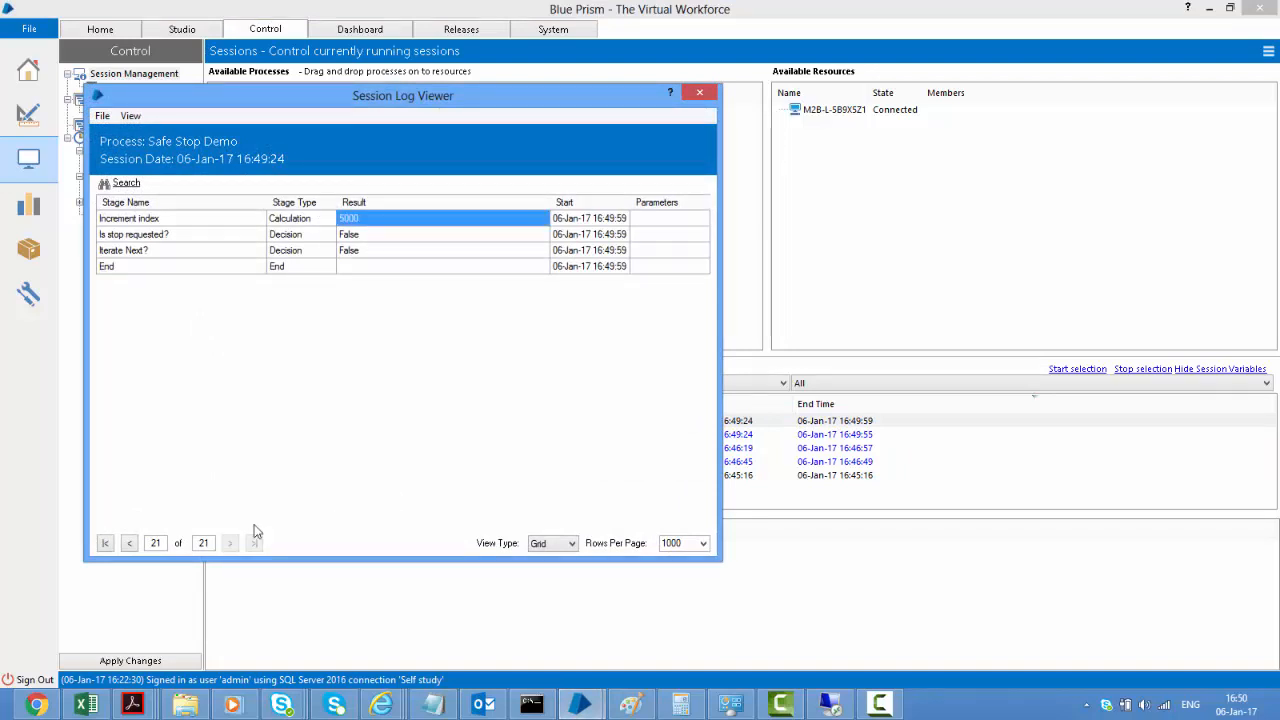
left_click(129, 544)
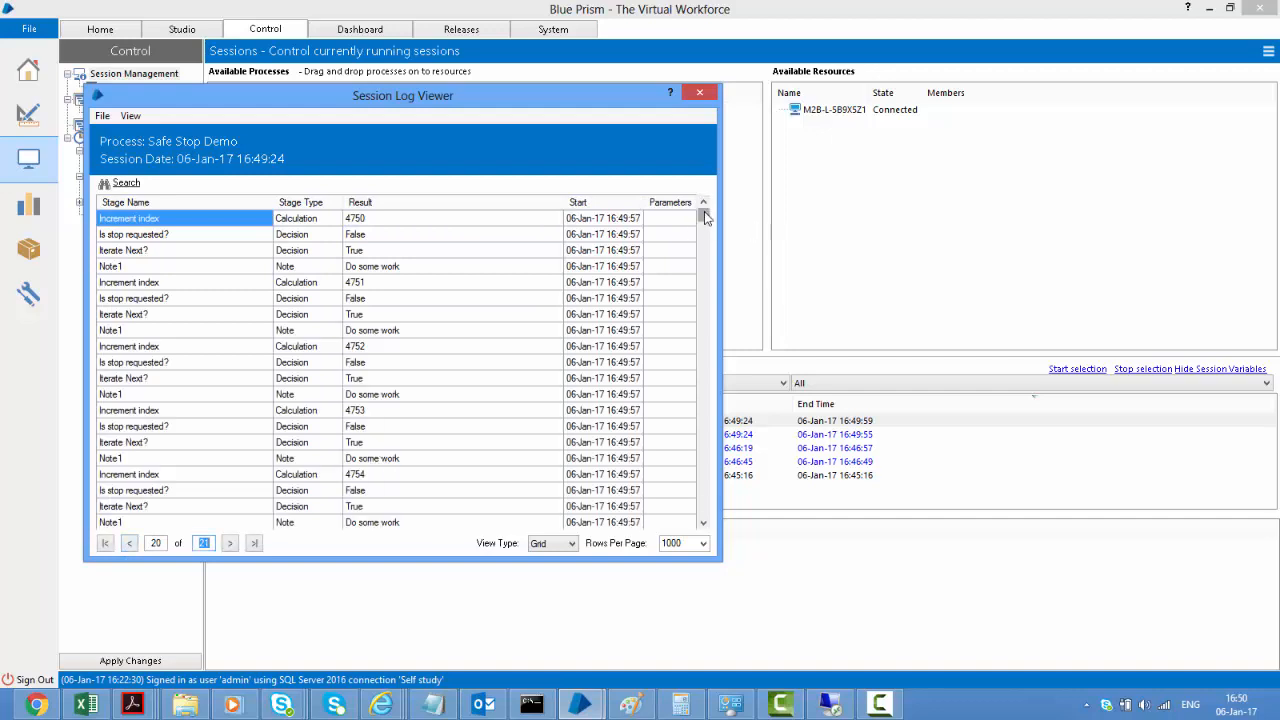
left_click_drag(704, 213, 705, 530)
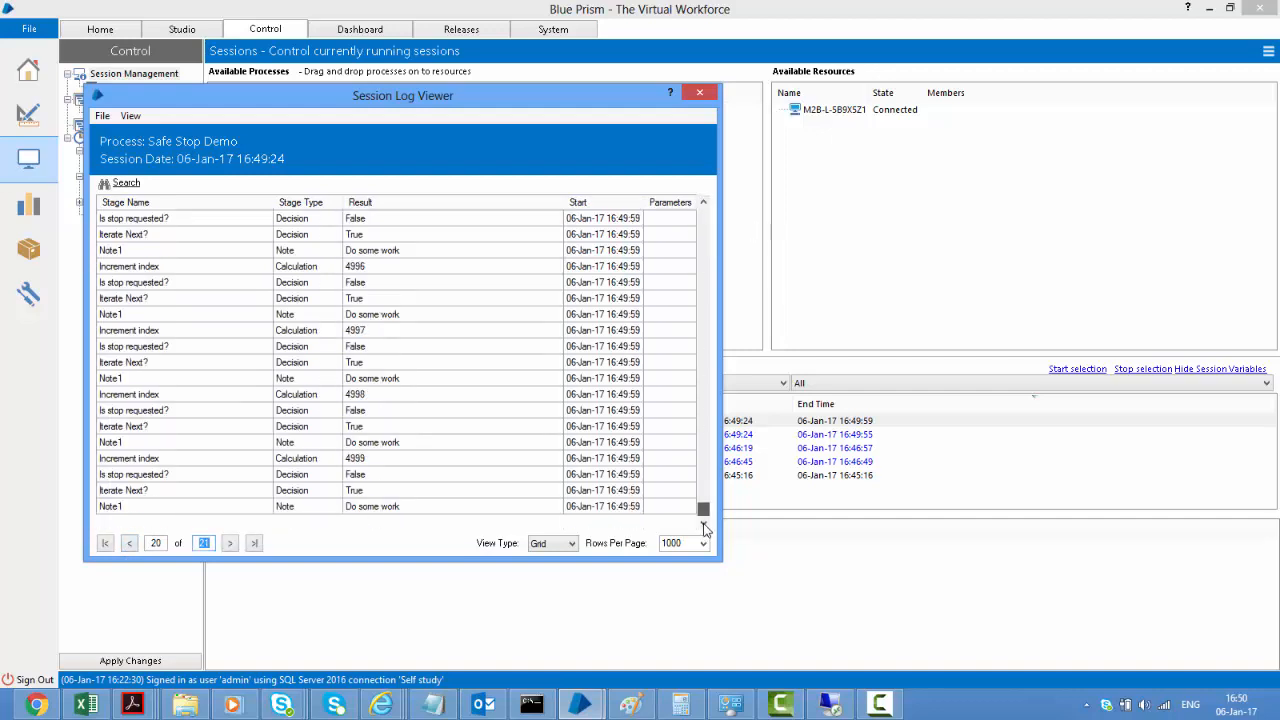
left_click(377, 458)
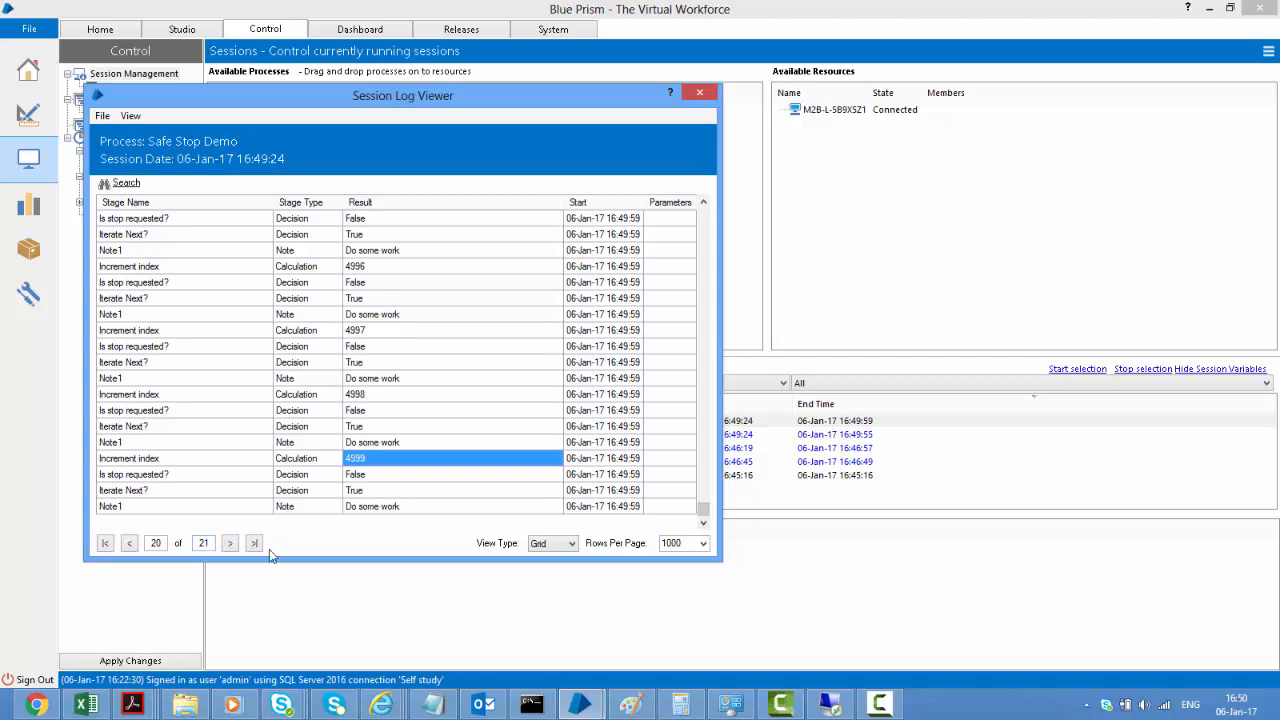
left_click(699, 92)
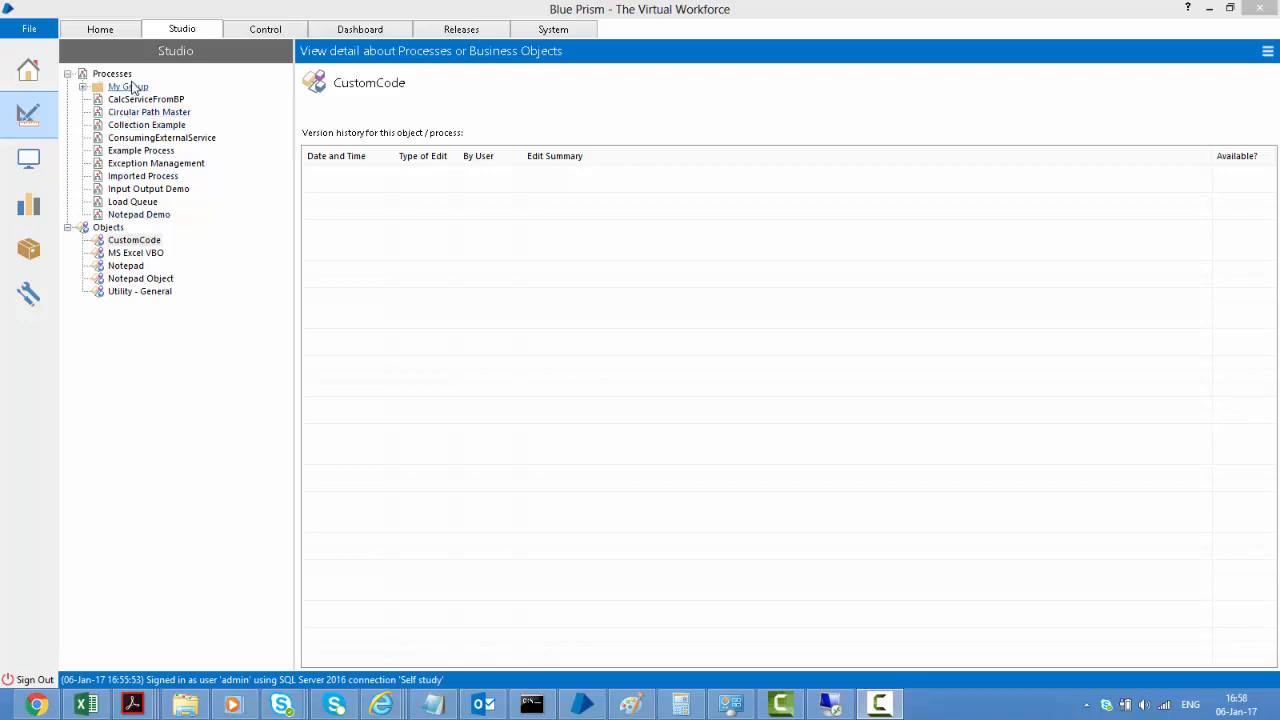
Open CustomCode's properties on Code Options, showing the ExternalReferenceTest.dll reference and namespace imports
double_click(140, 245)
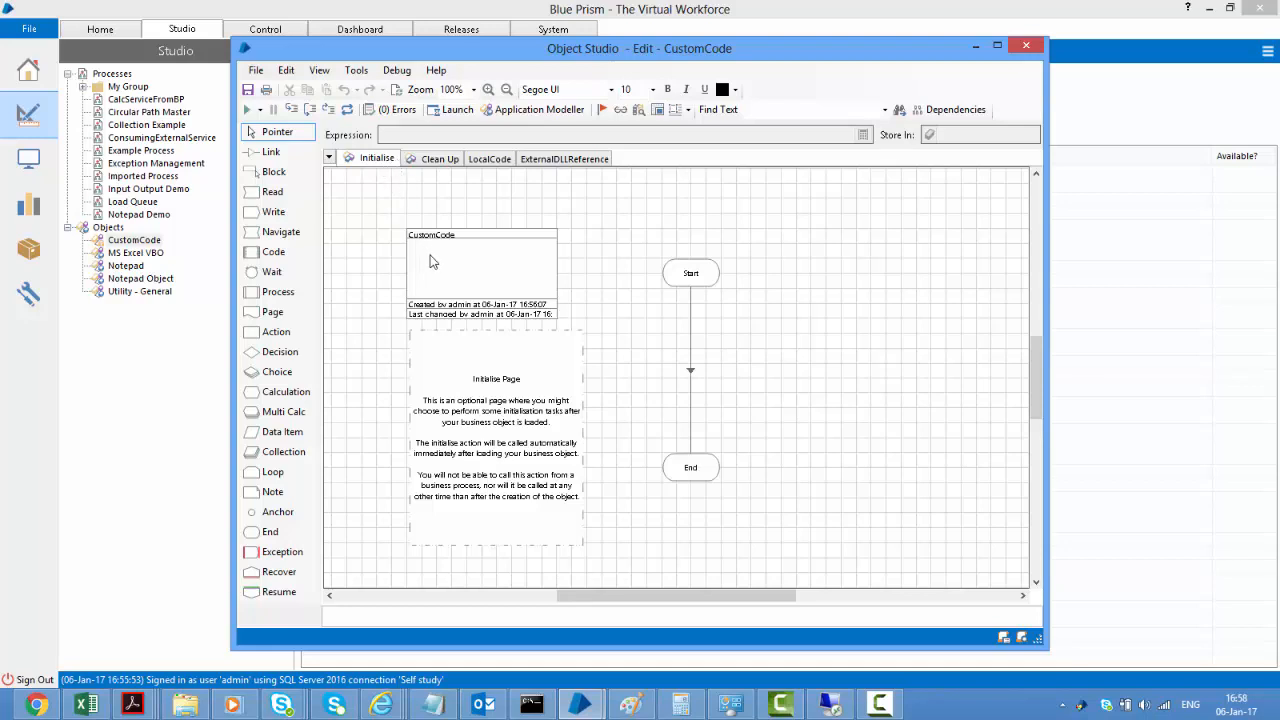
double_click(505, 287)
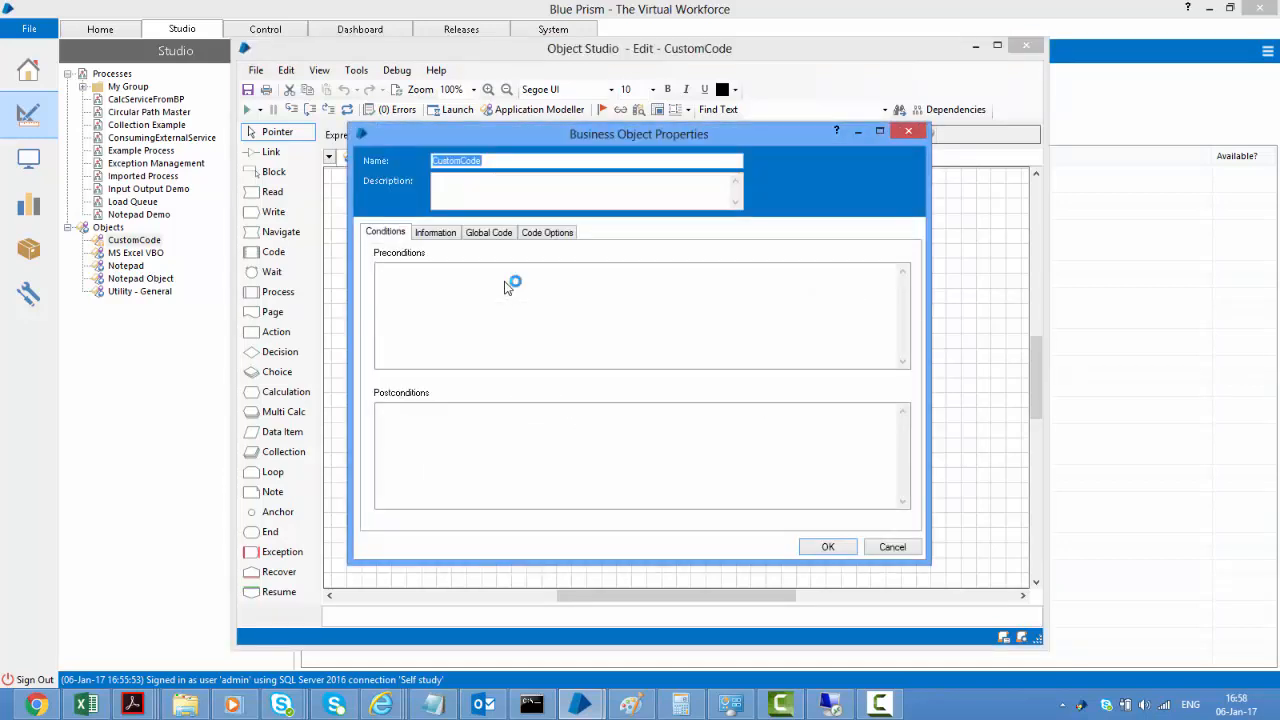
left_click(538, 233)
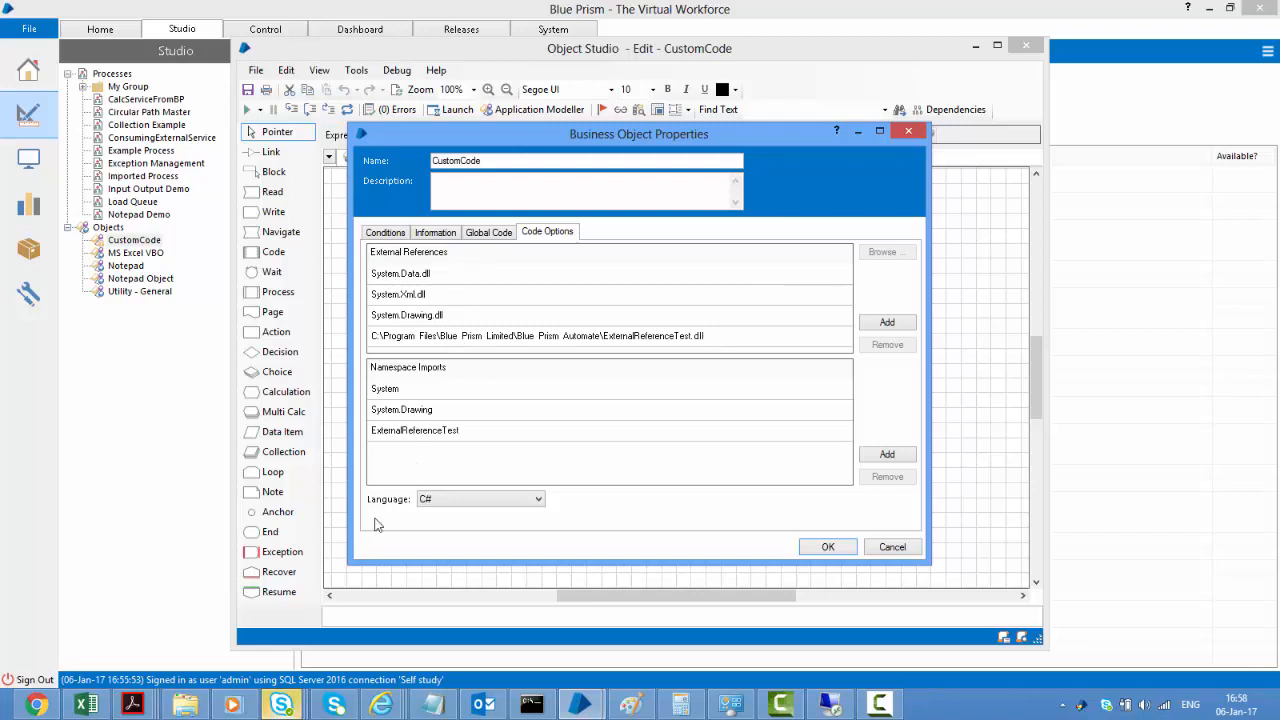
Keep C# selected as CustomCode's code language
left_click(434, 499)
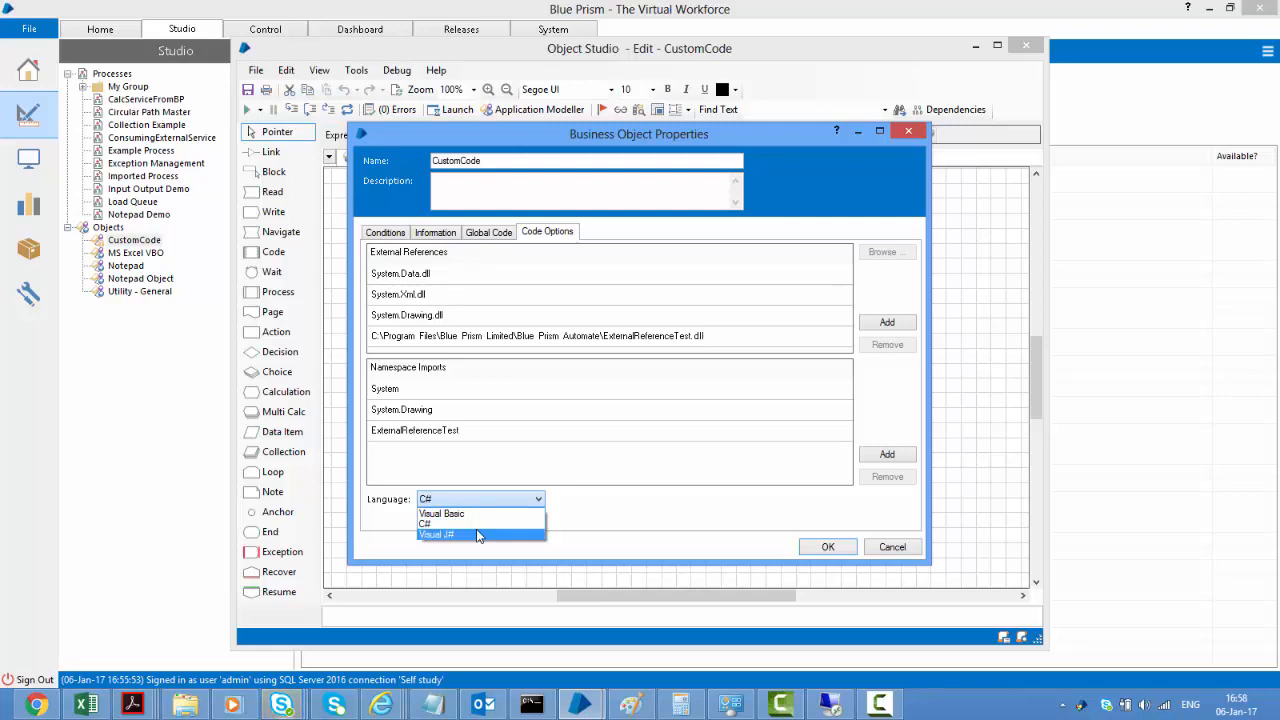
left_click(481, 524)
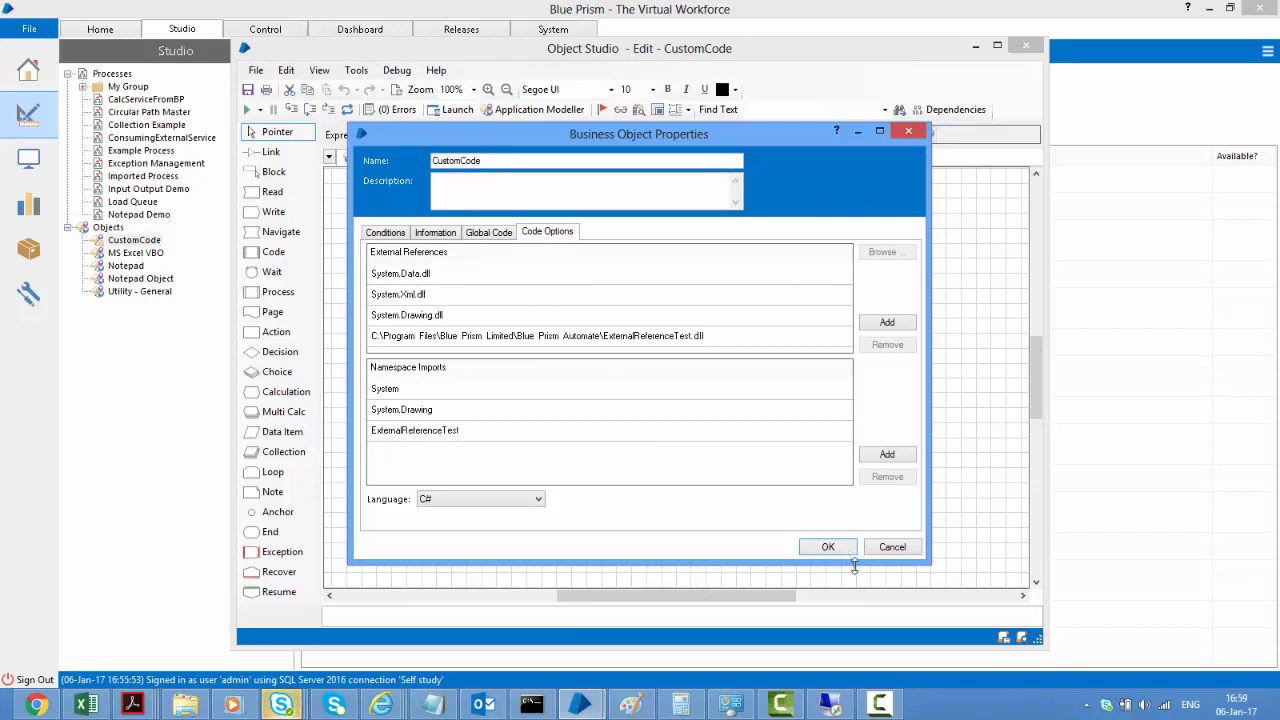
On the LocalCode page, open the Add stage's properties and review its Result output and C# code
left_click(828, 547)
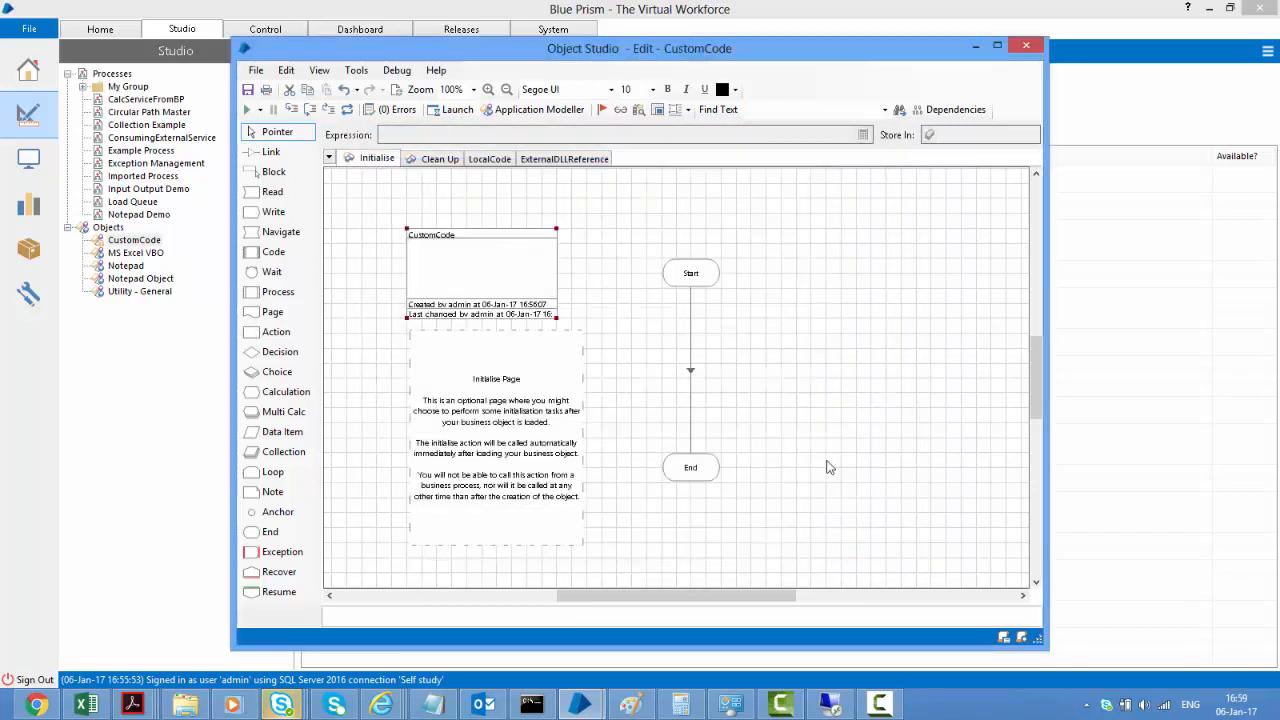
left_click(493, 160)
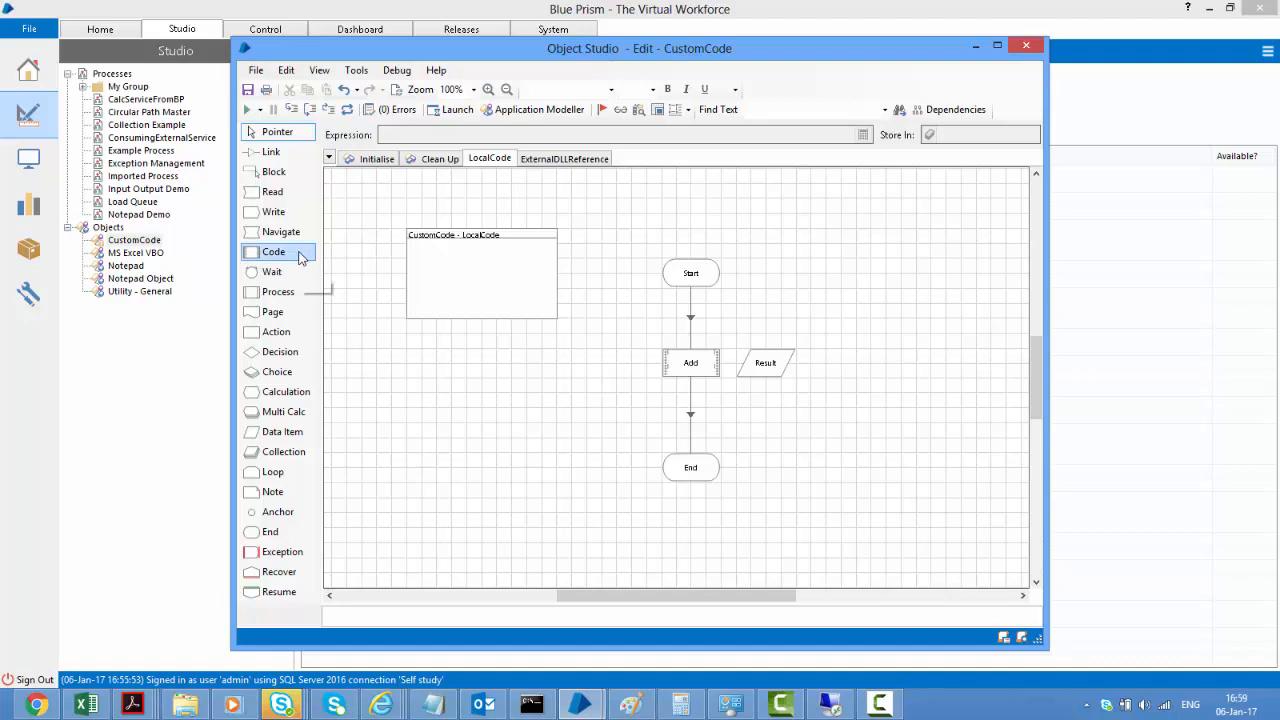
mouse_move(686, 366)
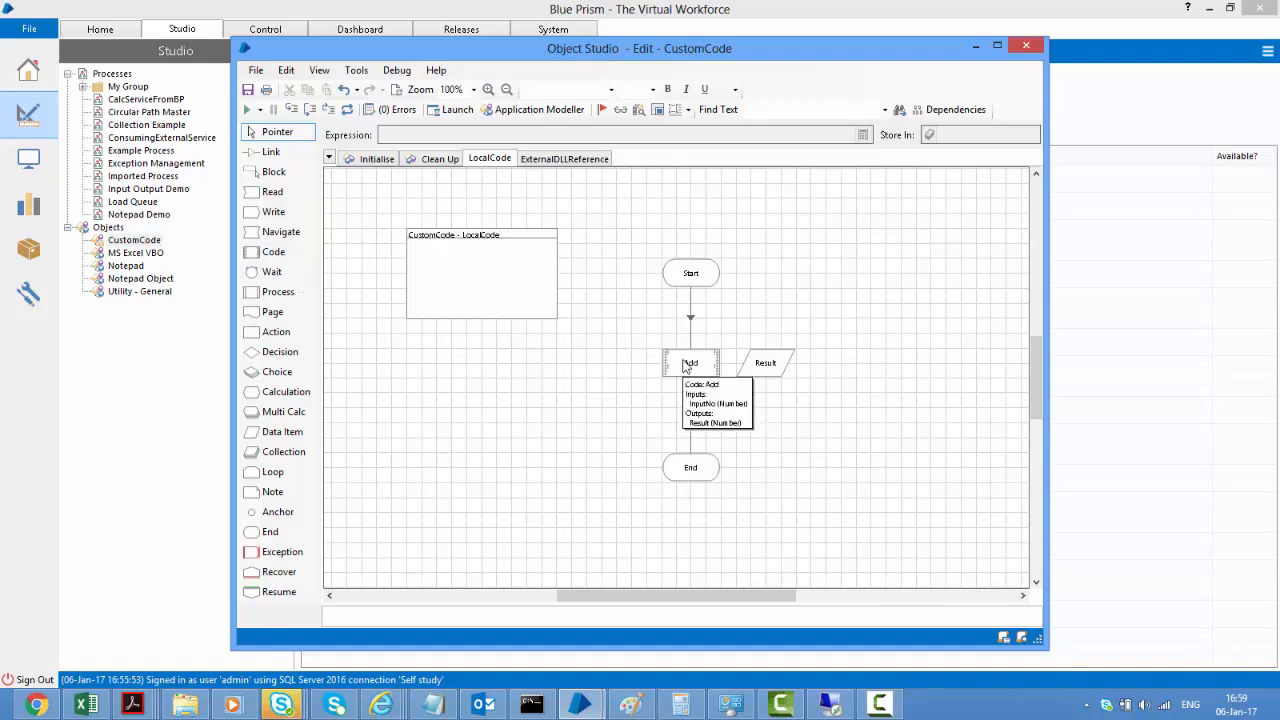
double_click(688, 364)
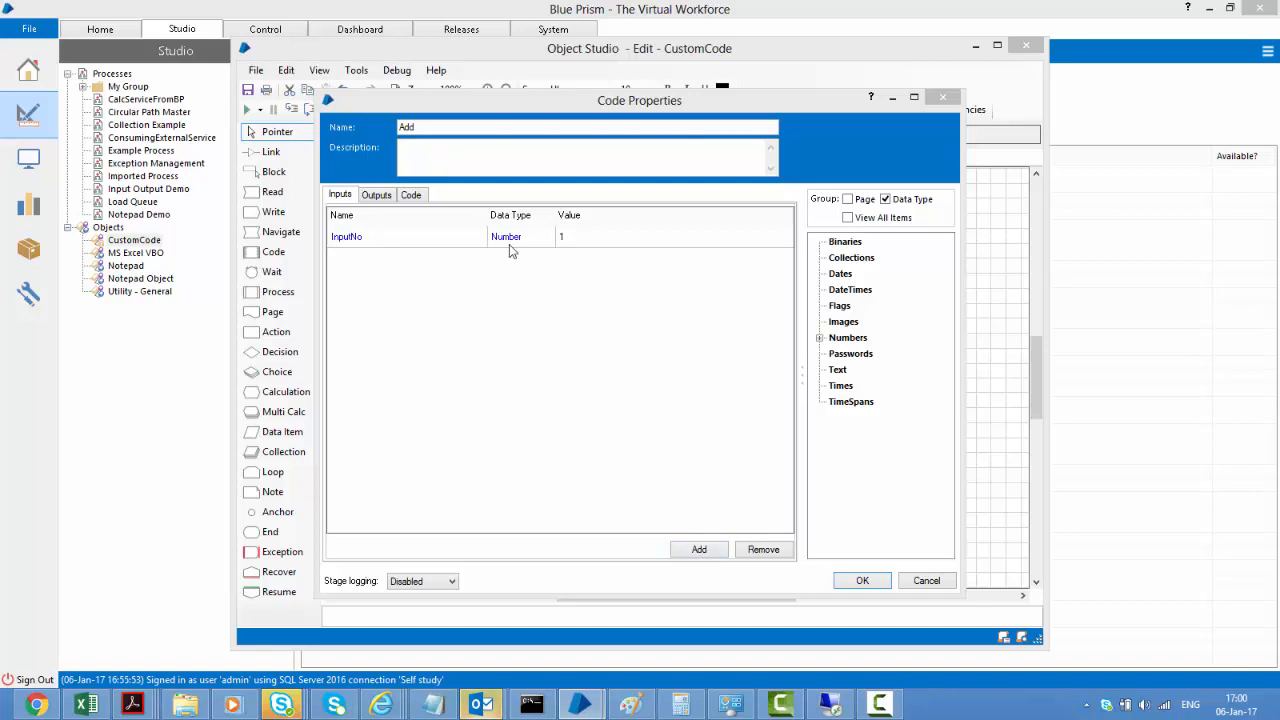
left_click(375, 194)
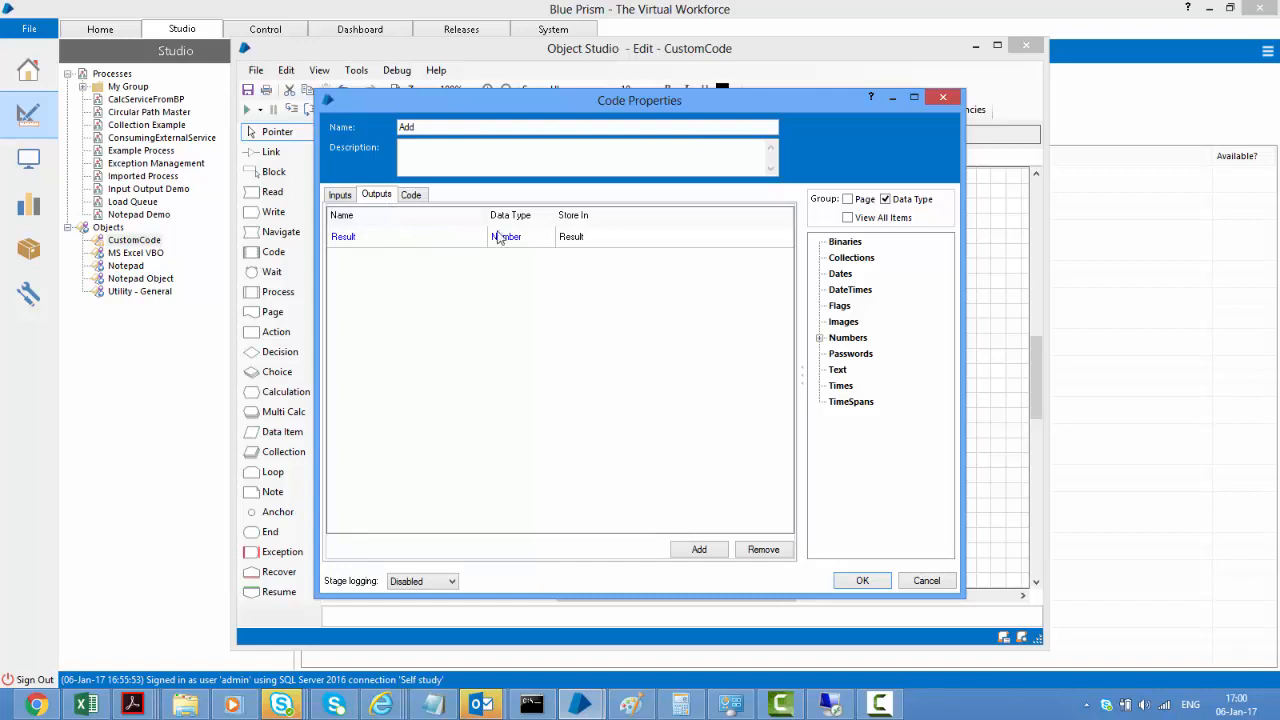
double_click(830, 340)
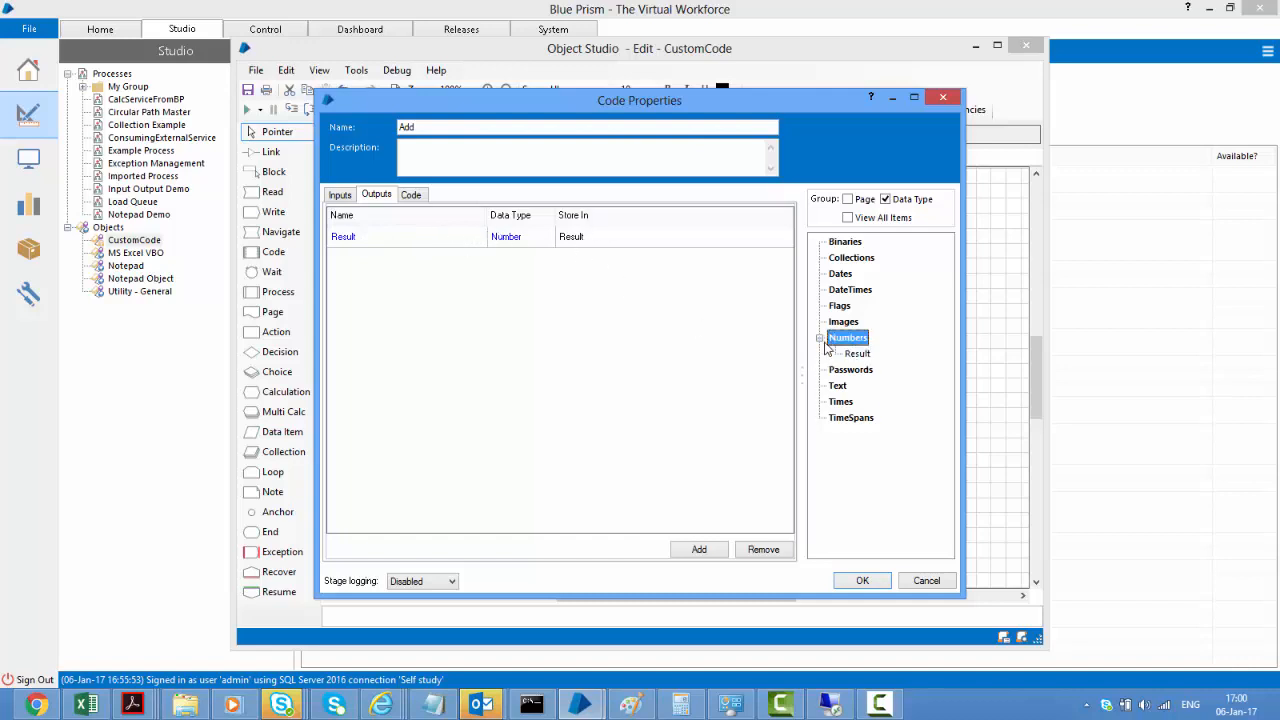
left_click(412, 195)
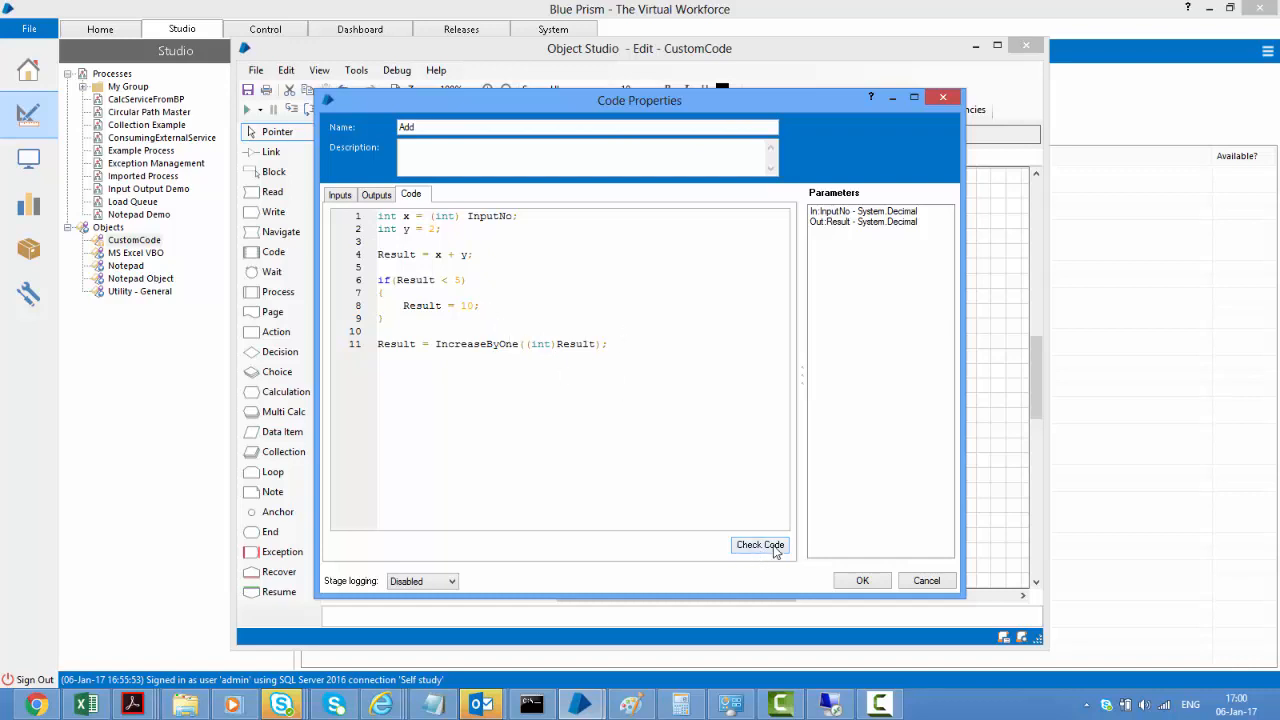
Check the Add stage's code, fix the missing semicolon on line 8, and view its InputNo input
left_click(530, 304)
left_click(774, 550)
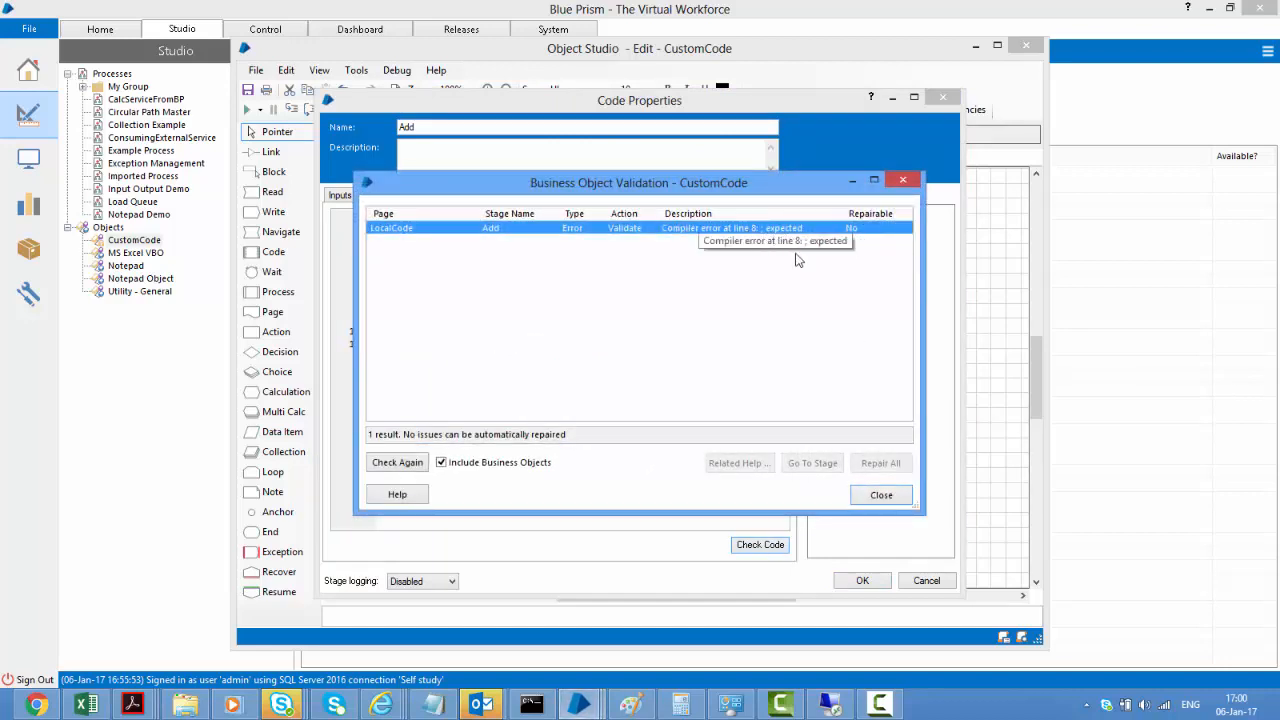
left_click(882, 497)
left_click(531, 302)
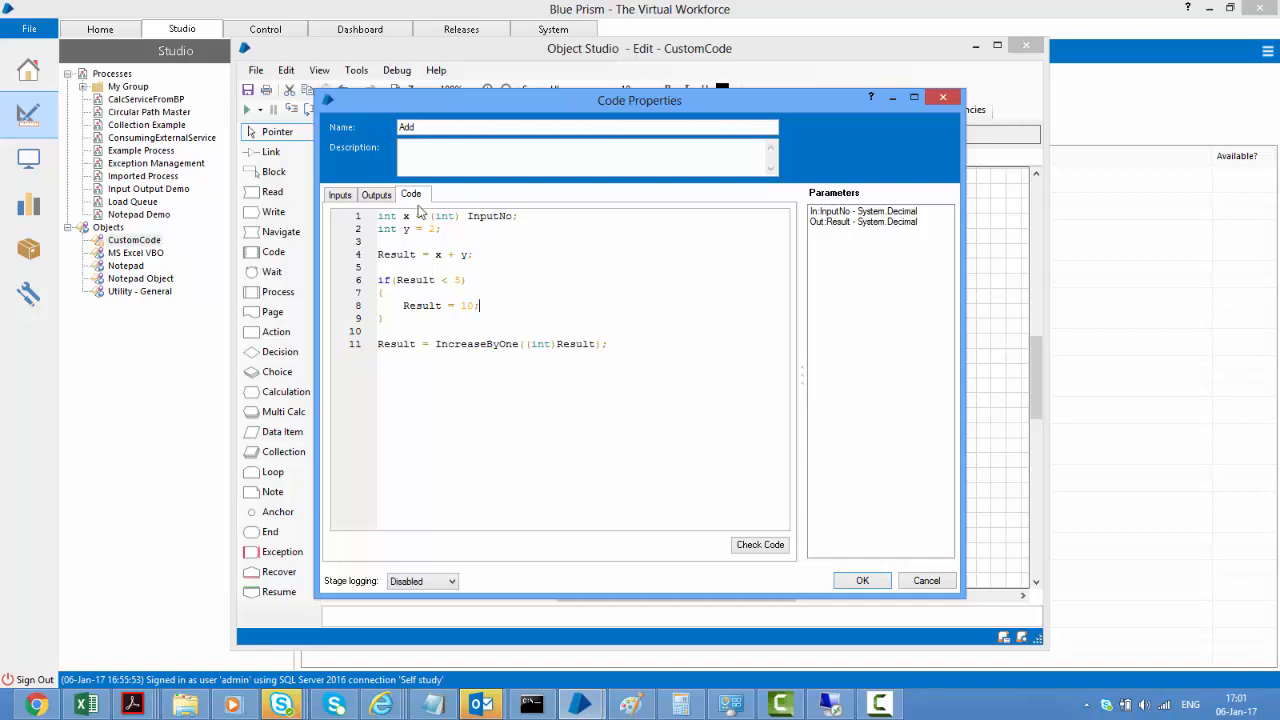
left_click(344, 196)
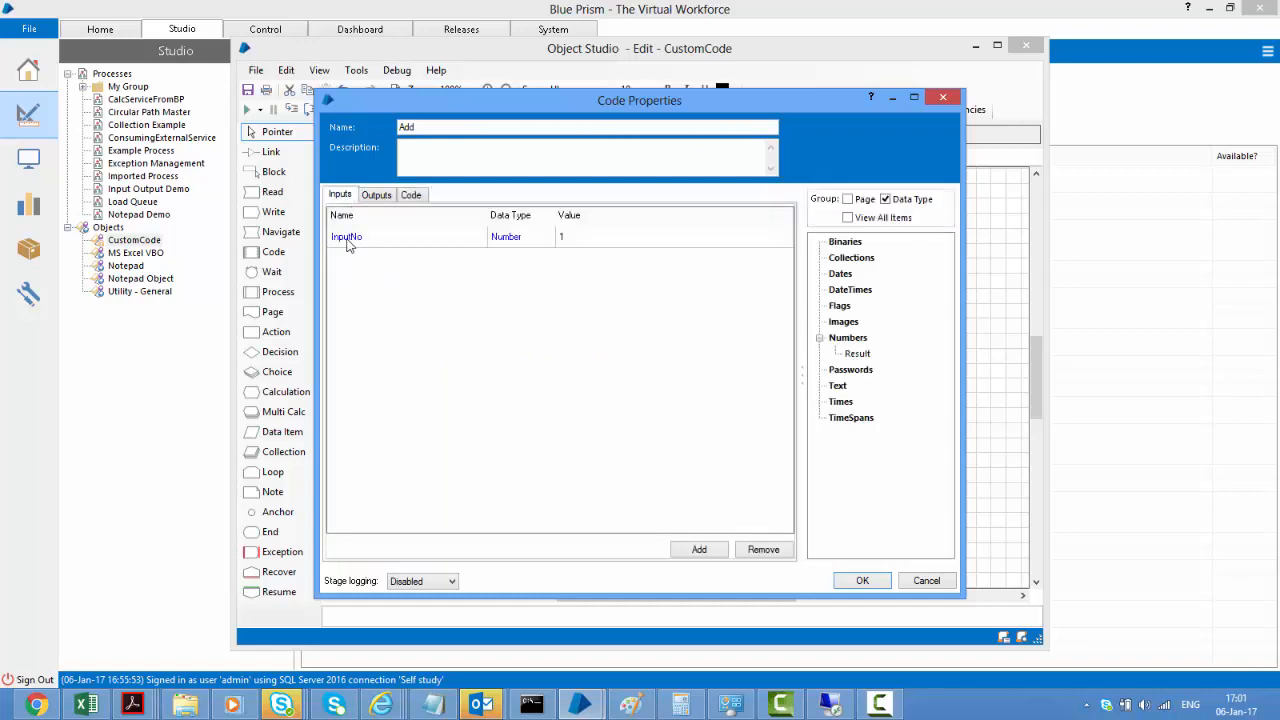
left_click(377, 196)
left_click(409, 196)
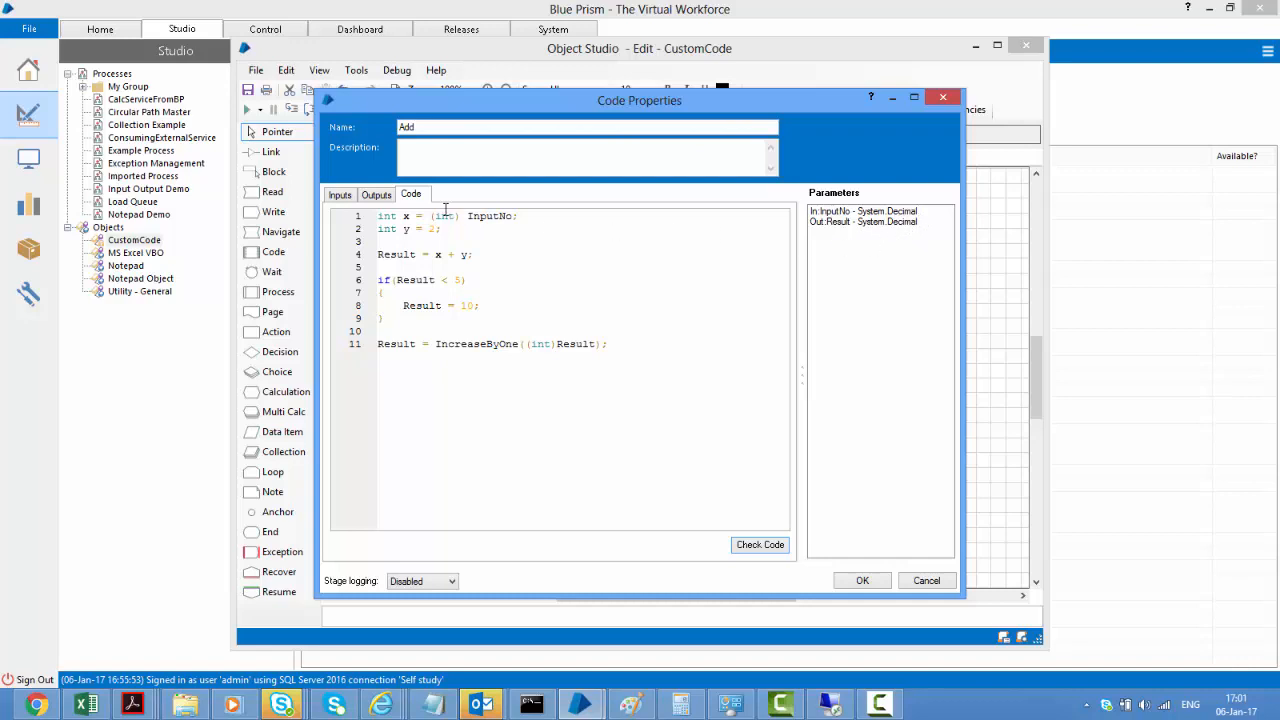
left_click(340, 196)
left_click(408, 197)
double_click(480, 345)
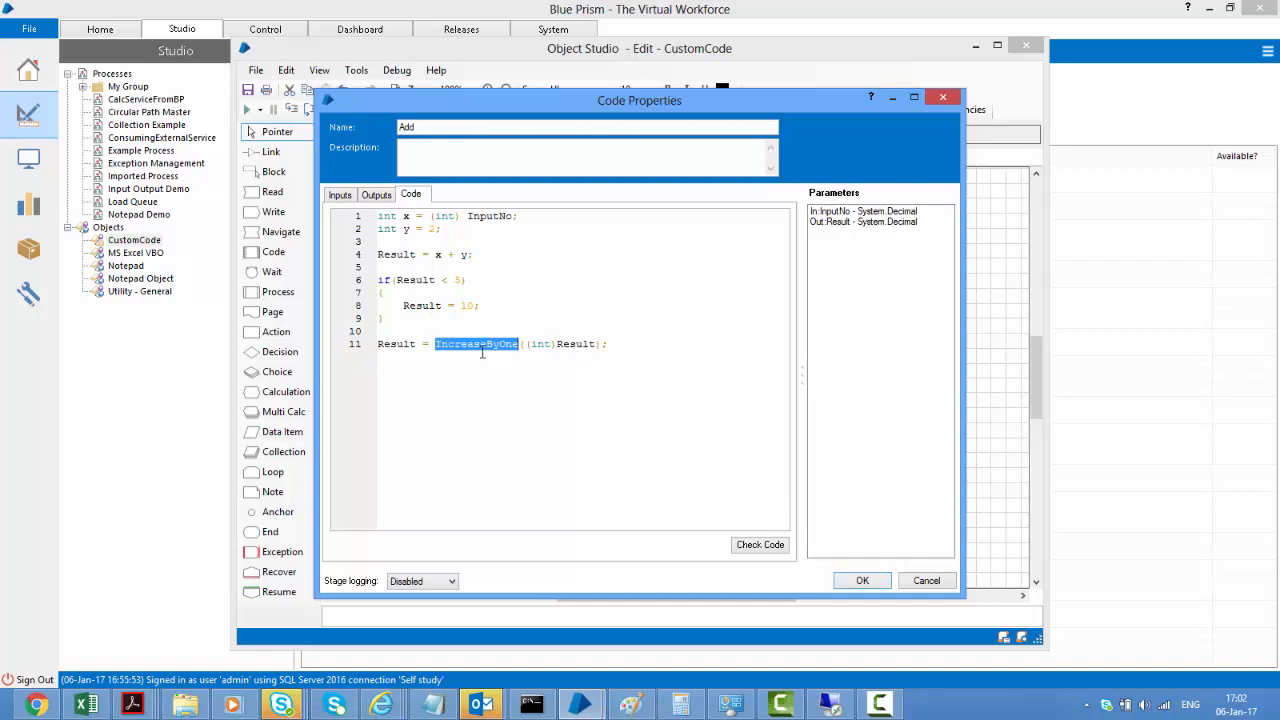
Close the Add stage properties and view the object's Global Code from the Initialise page
left_click(945, 587)
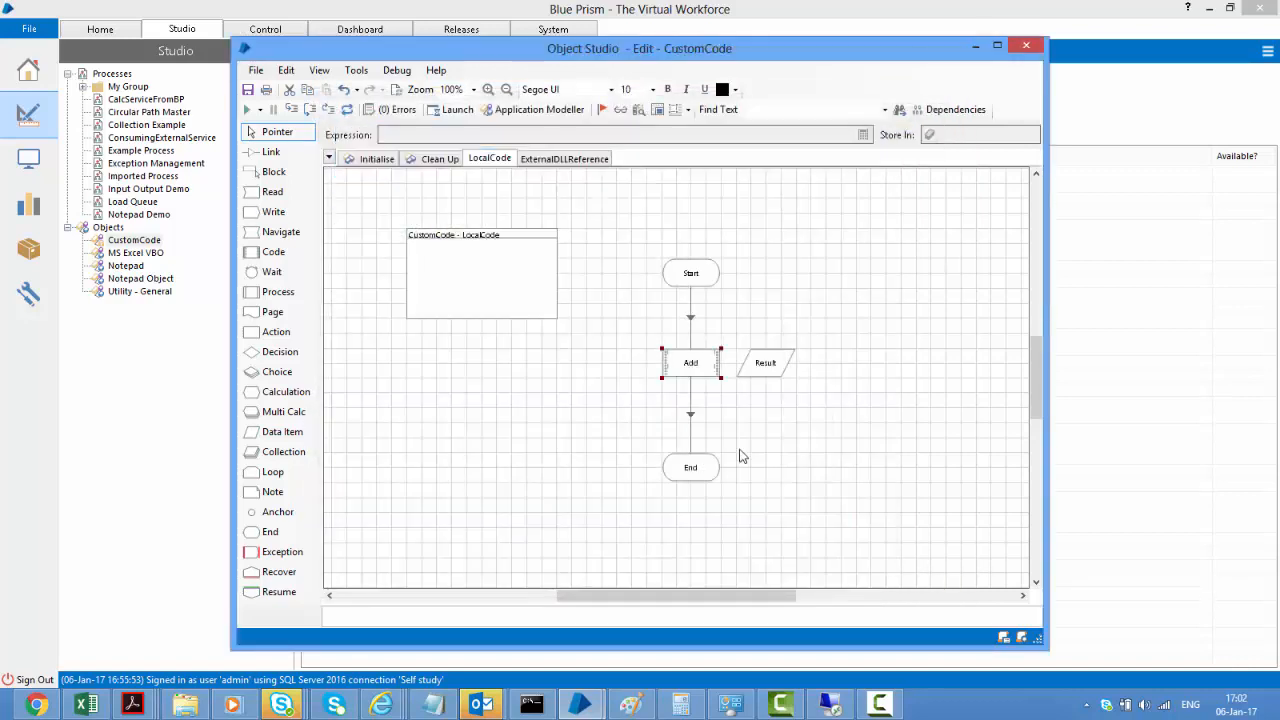
left_click(378, 158)
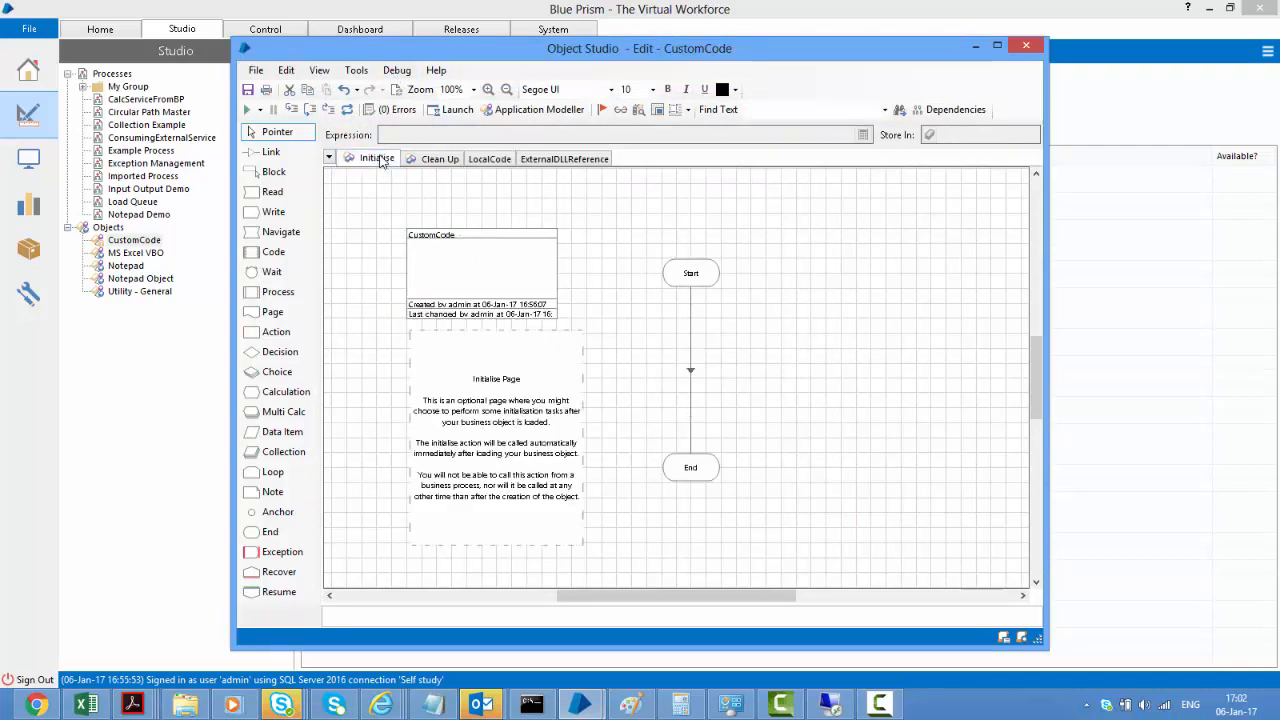
double_click(480, 276)
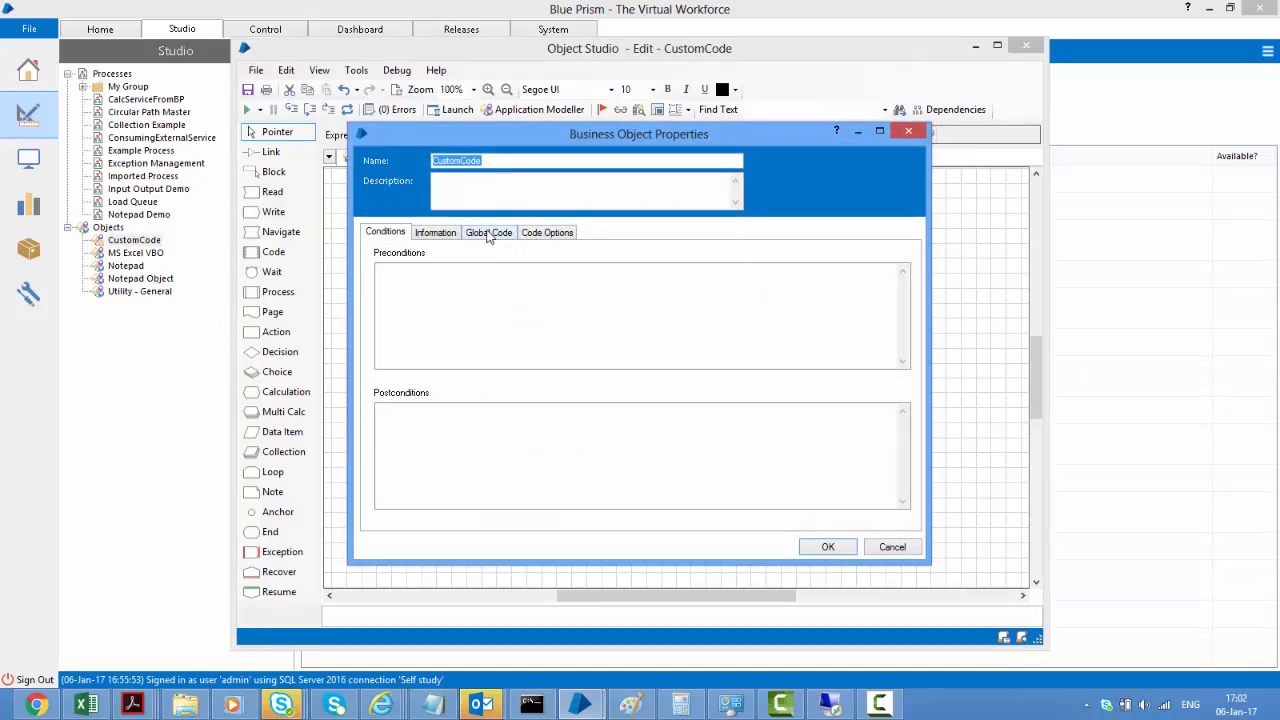
left_click(483, 234)
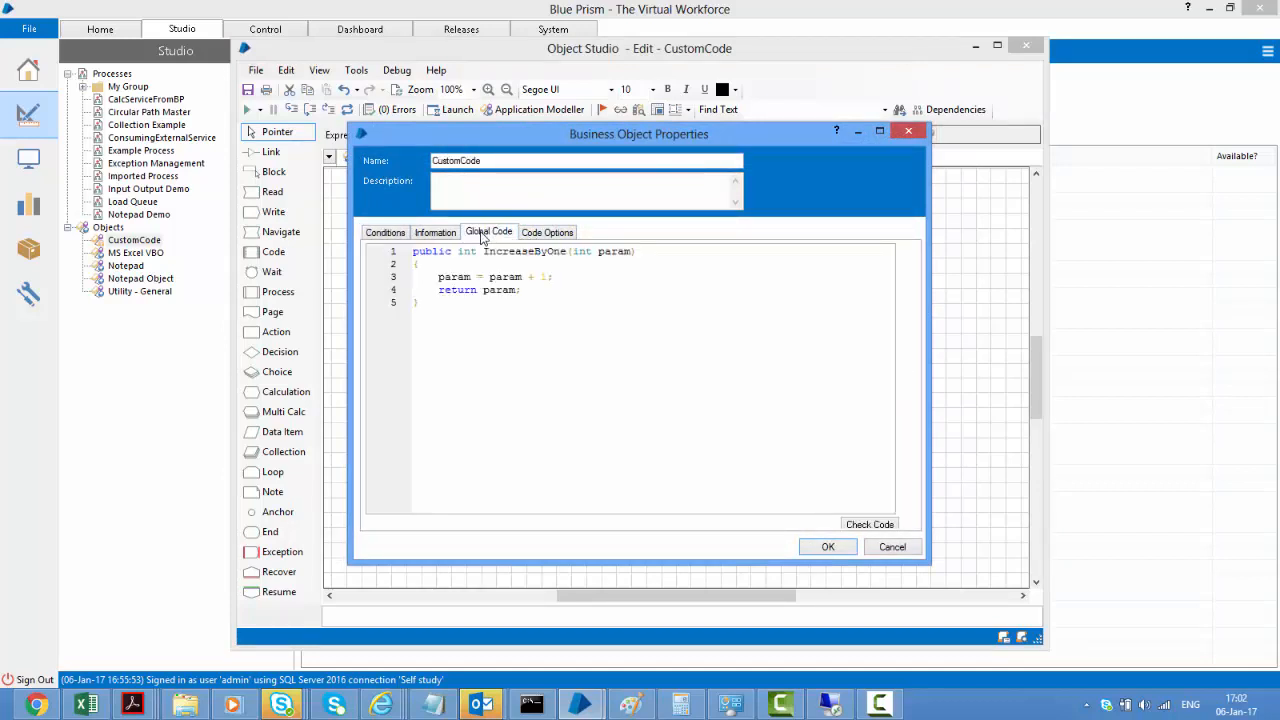
Review the IncreaseByOne function's int types and + 1 increment, then close the properties unchanged
double_click(530, 252)
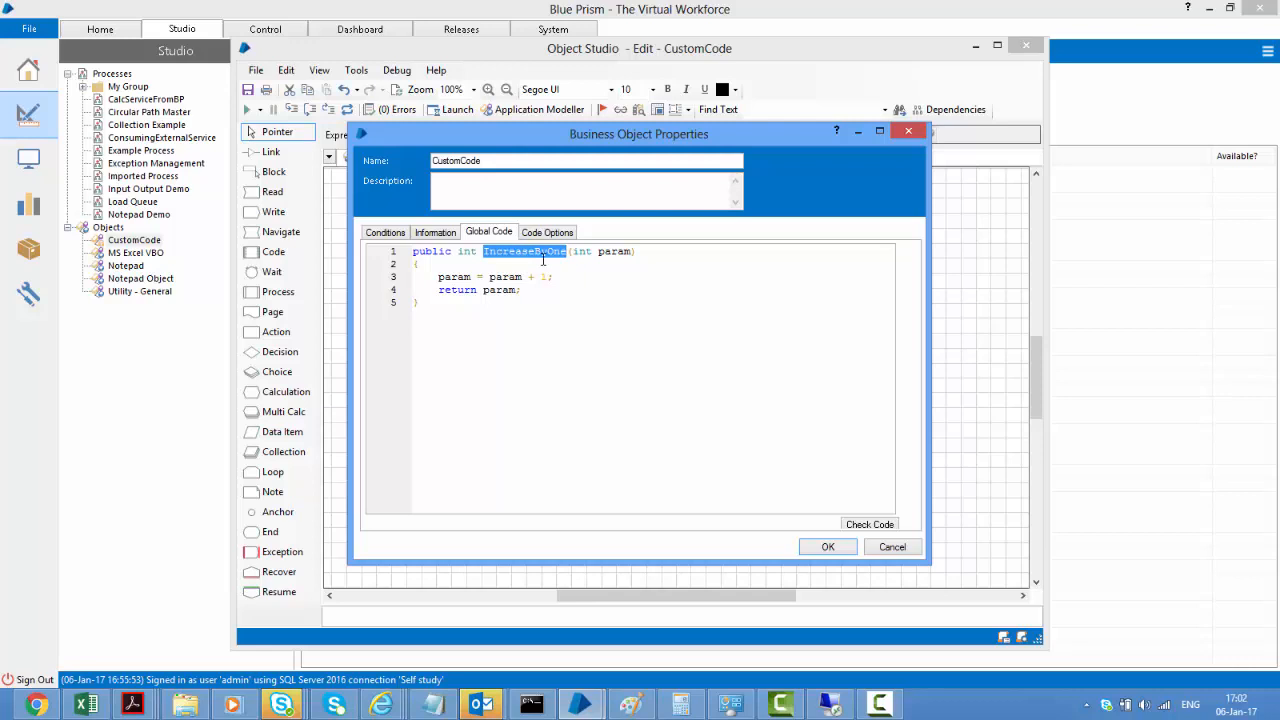
double_click(581, 251)
double_click(468, 252)
mouse_move(528, 278)
left_mouse_down()
mouse_move(553, 276)
mouse_move(486, 290)
mouse_move(534, 292)
left_mouse_up()
left_click(893, 548)
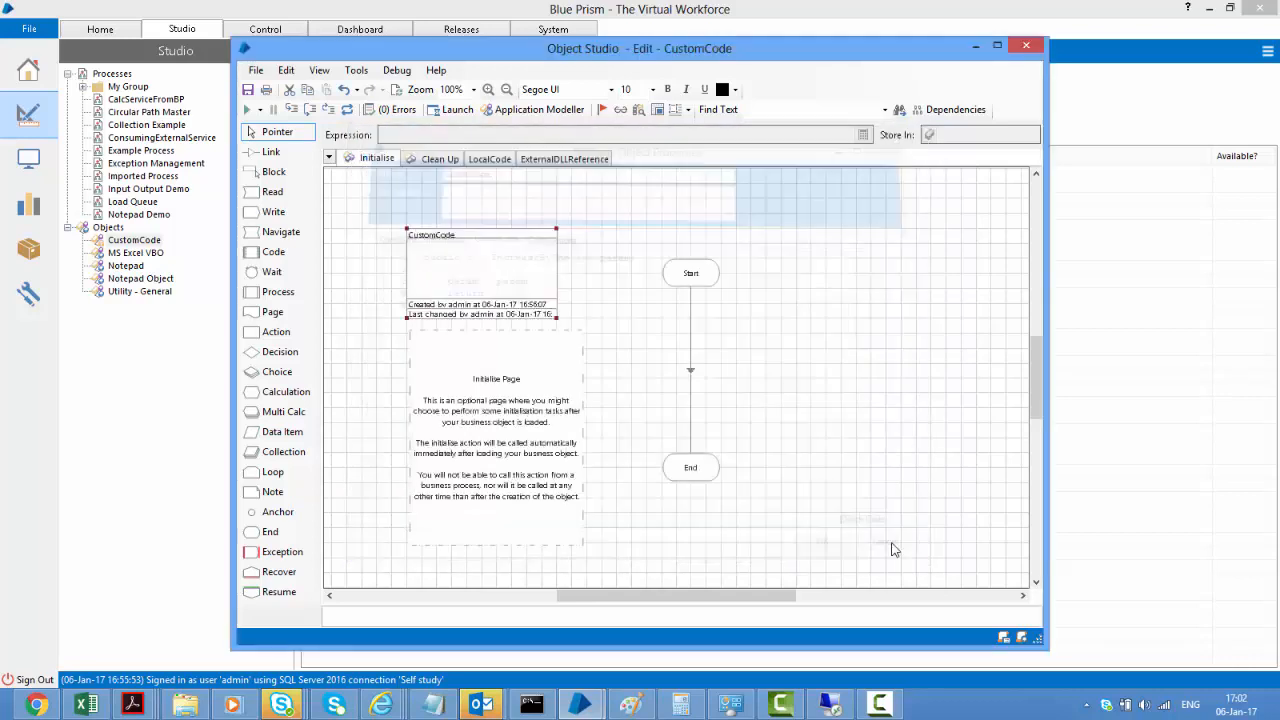
Review the Add stage's C# code on LocalCode, including the = 10 assignment and IncreaseByOne call
left_click(486, 162)
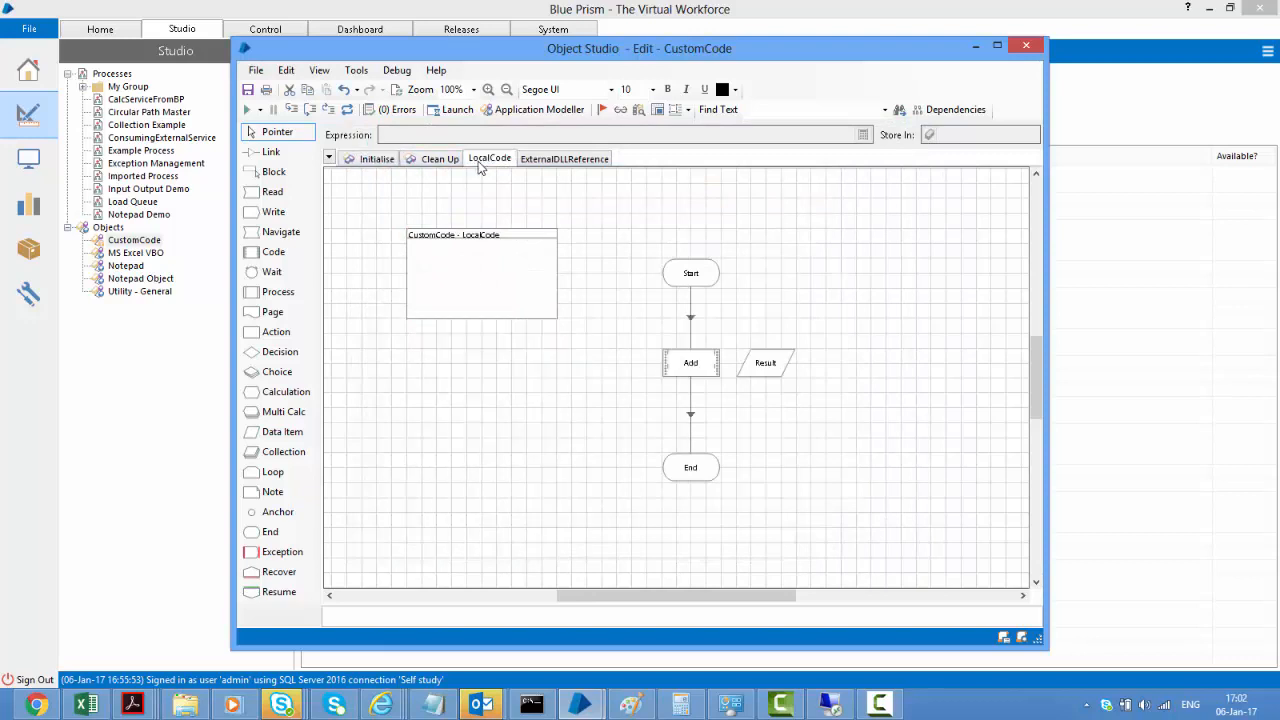
double_click(709, 368)
left_click(414, 196)
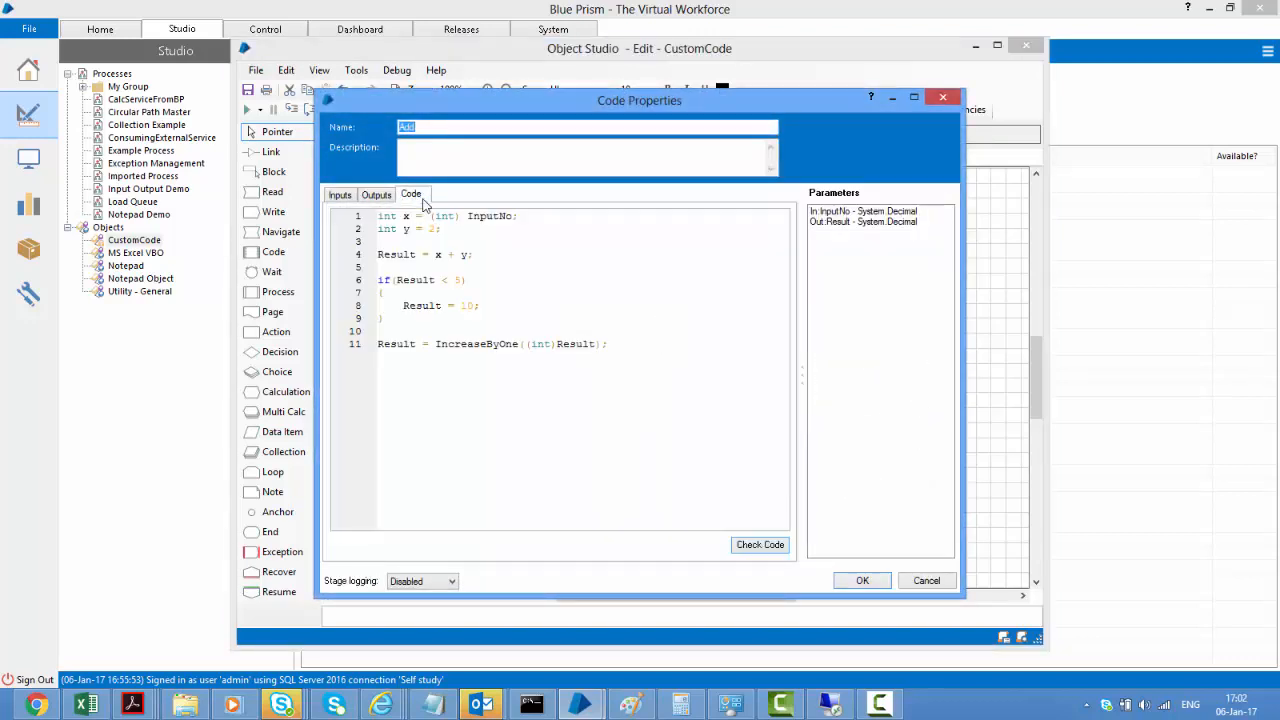
left_click_drag(448, 306, 481, 306)
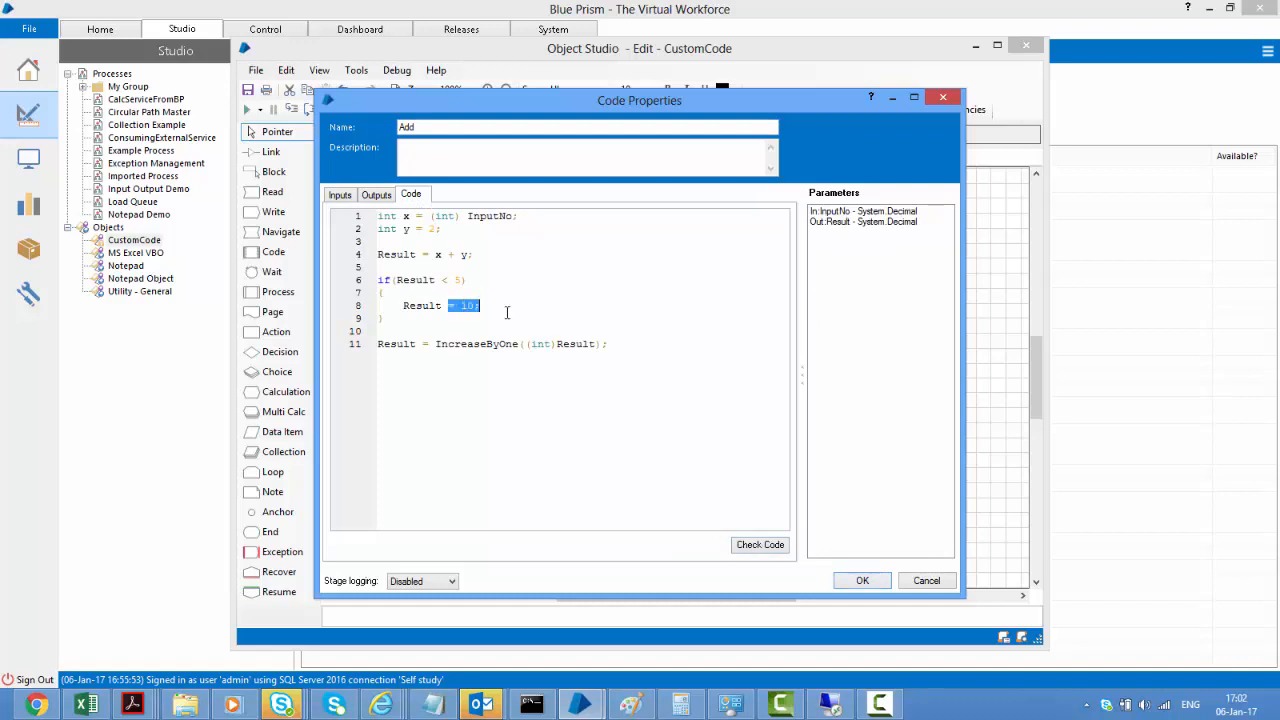
double_click(566, 344)
double_click(476, 344)
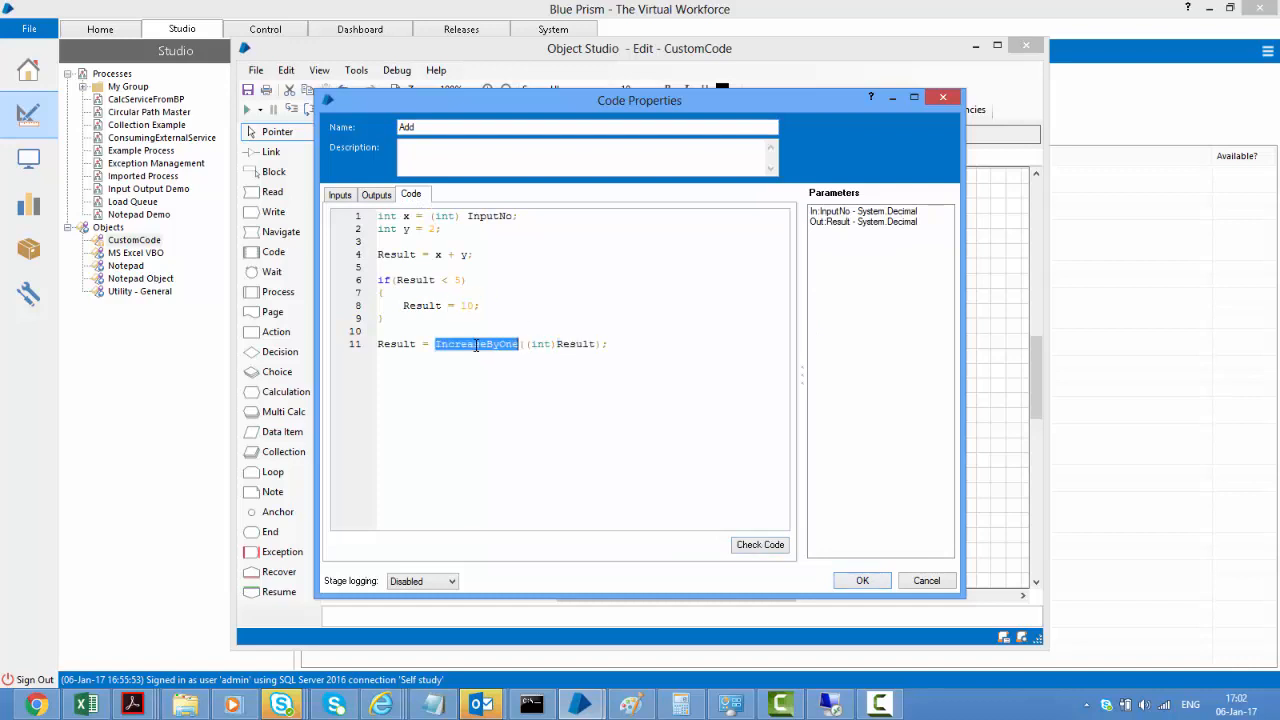
double_click(394, 344)
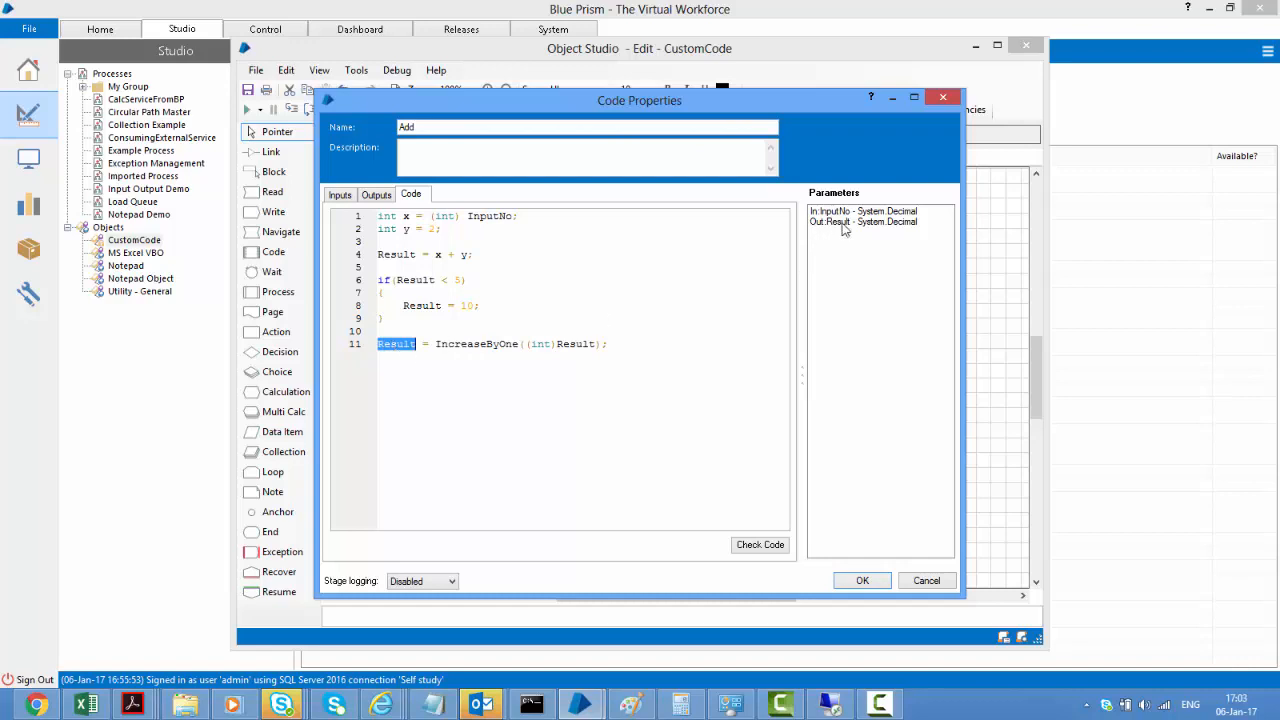
left_click(860, 580)
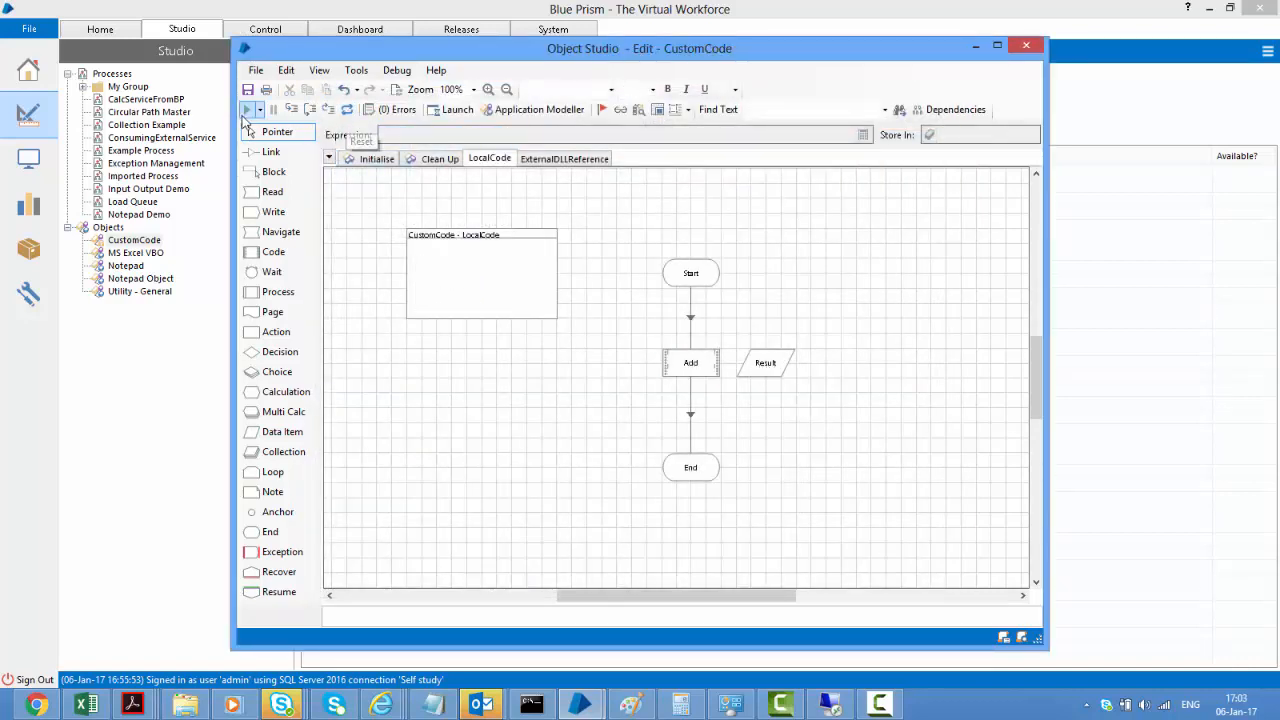
Run the LocalCode page until the Add stage returns Result 11, then reset the run
left_click(245, 110)
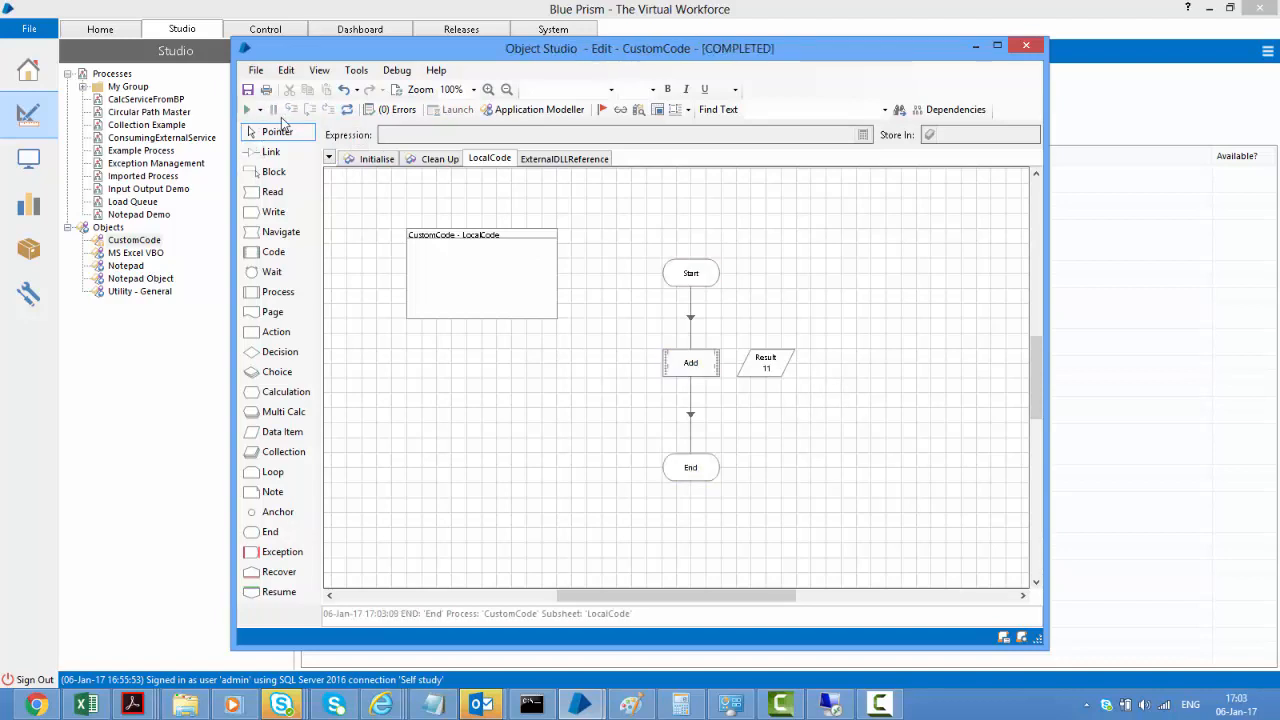
left_click(346, 111)
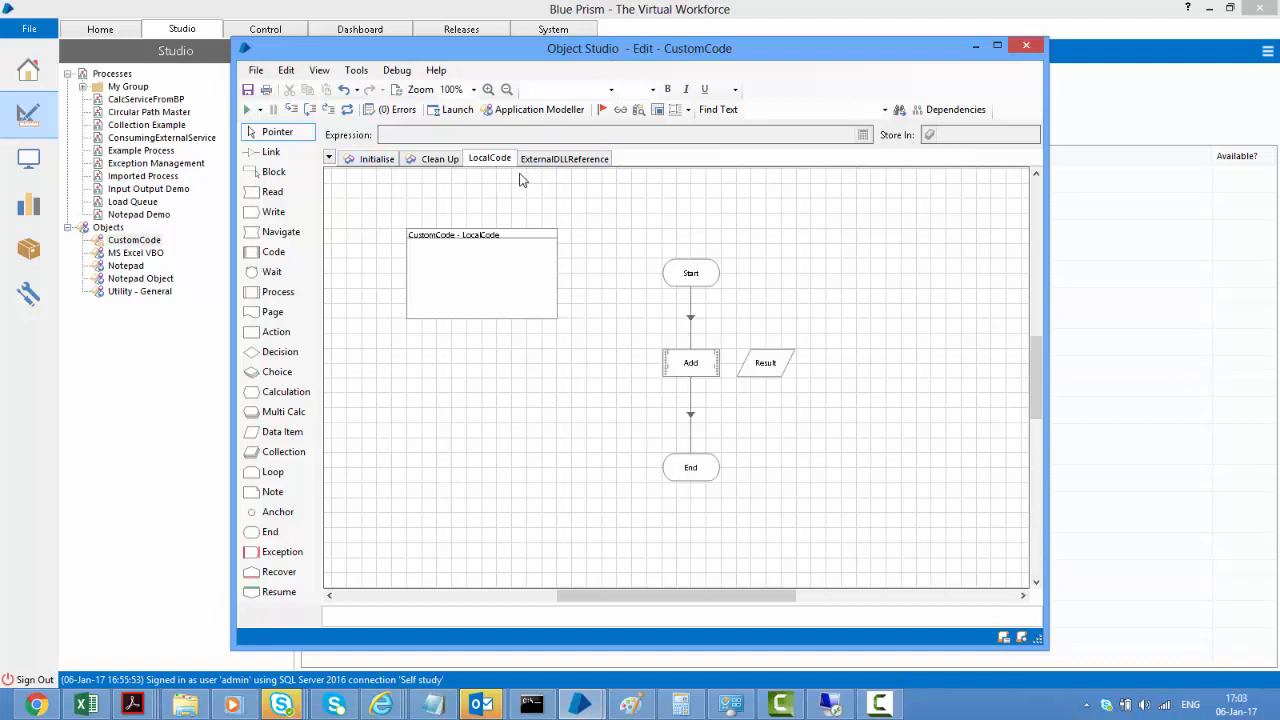
left_click(377, 162)
left_click(441, 266)
double_click(441, 266)
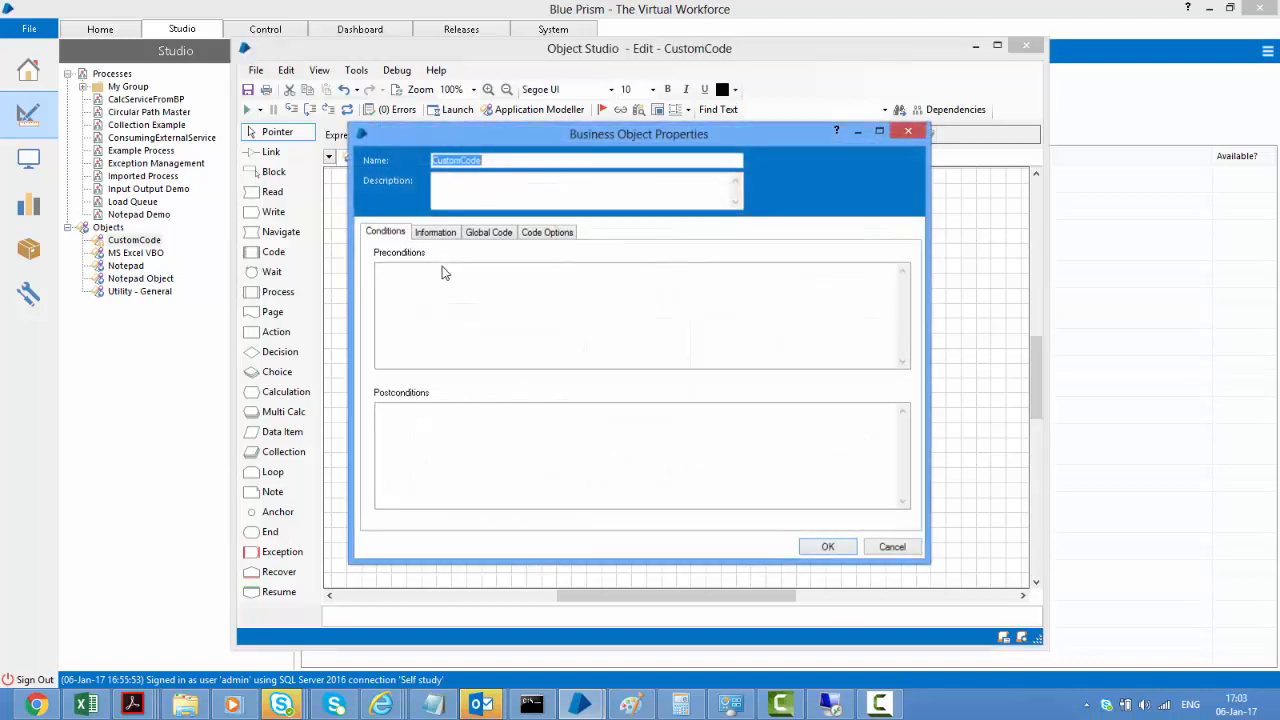
left_click(488, 232)
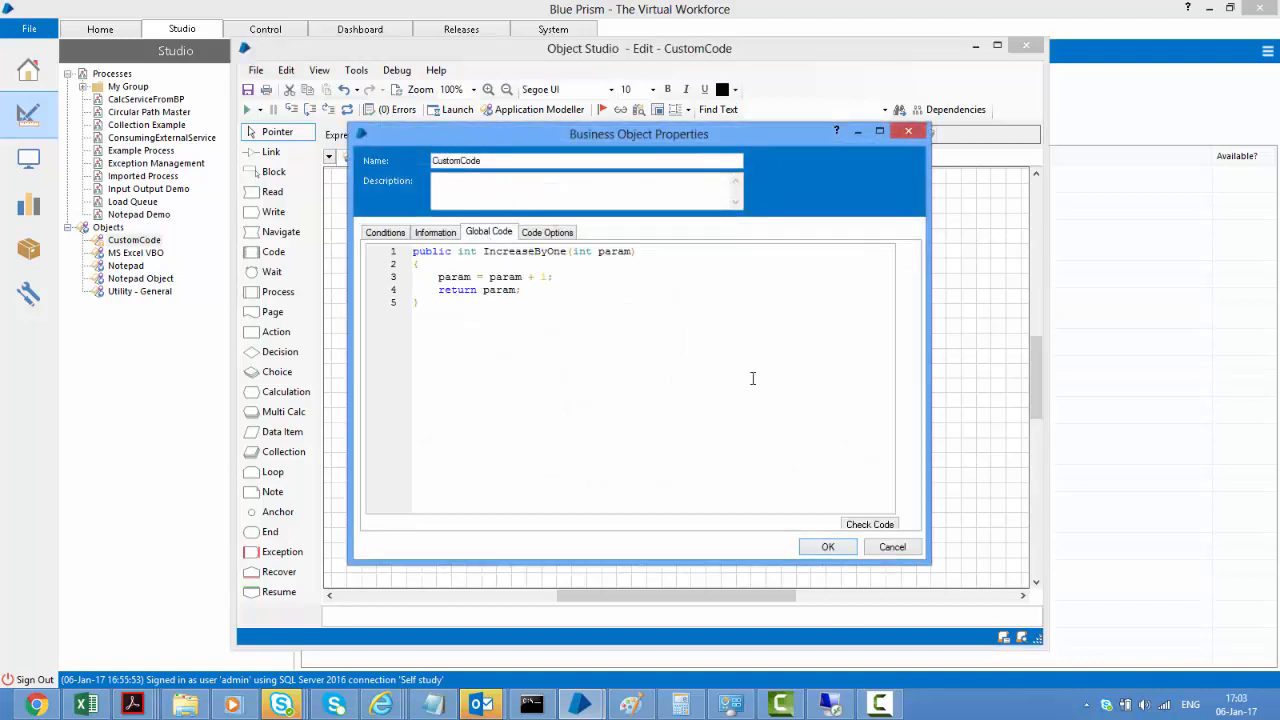
left_click(895, 548)
left_click(510, 160)
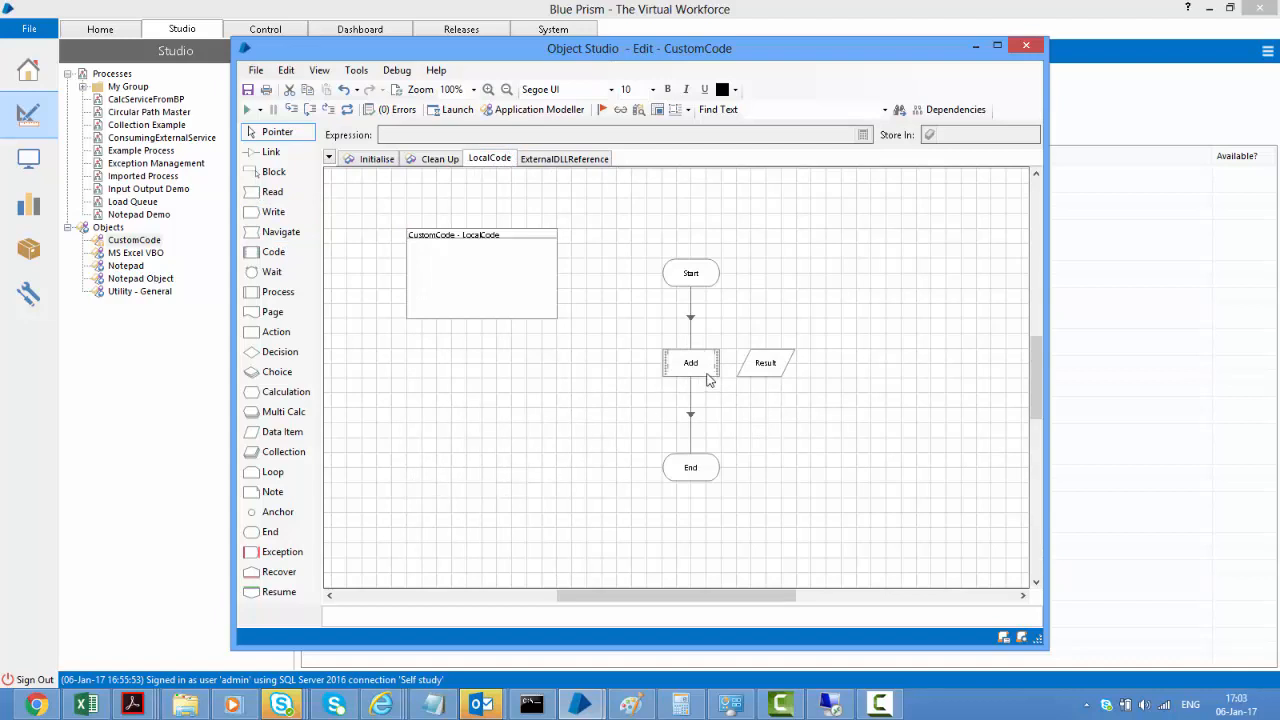
Show the CustomCode object's Code Options: the ExternalReferenceTest.dll reference and ExternalReferenceTest namespace import
mouse_move(707, 378)
left_click(553, 160)
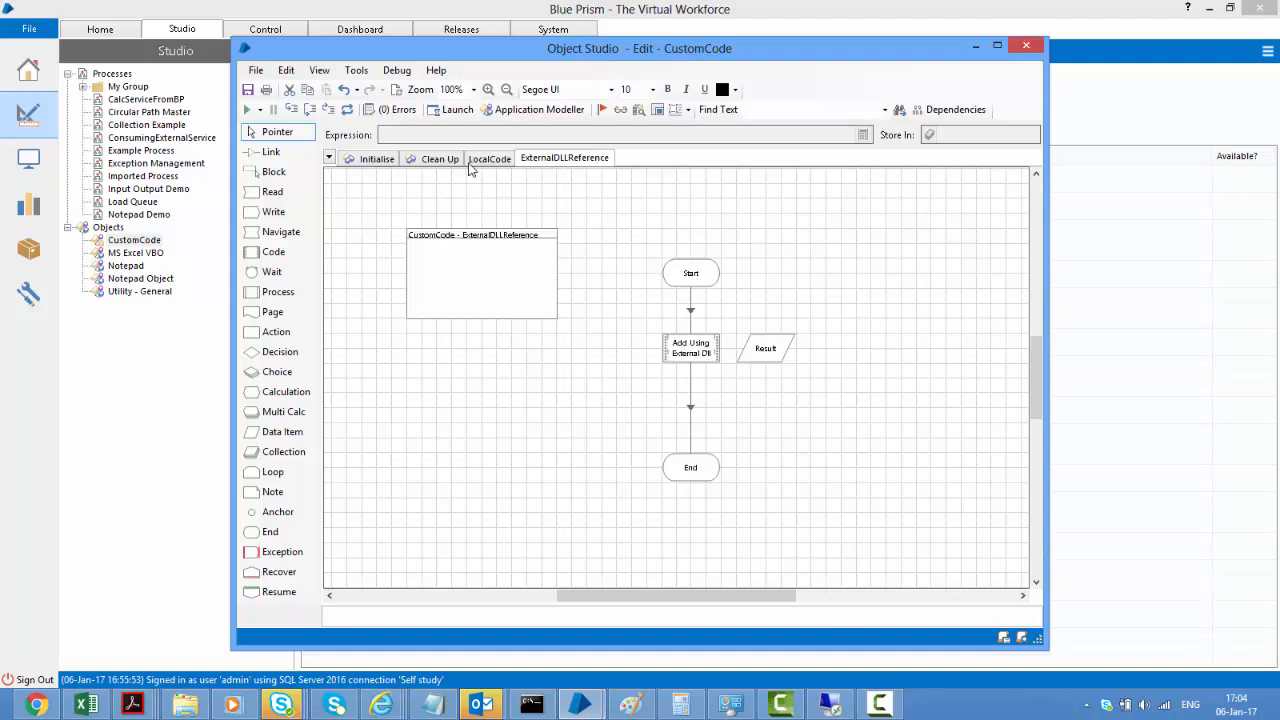
left_click(368, 160)
double_click(455, 265)
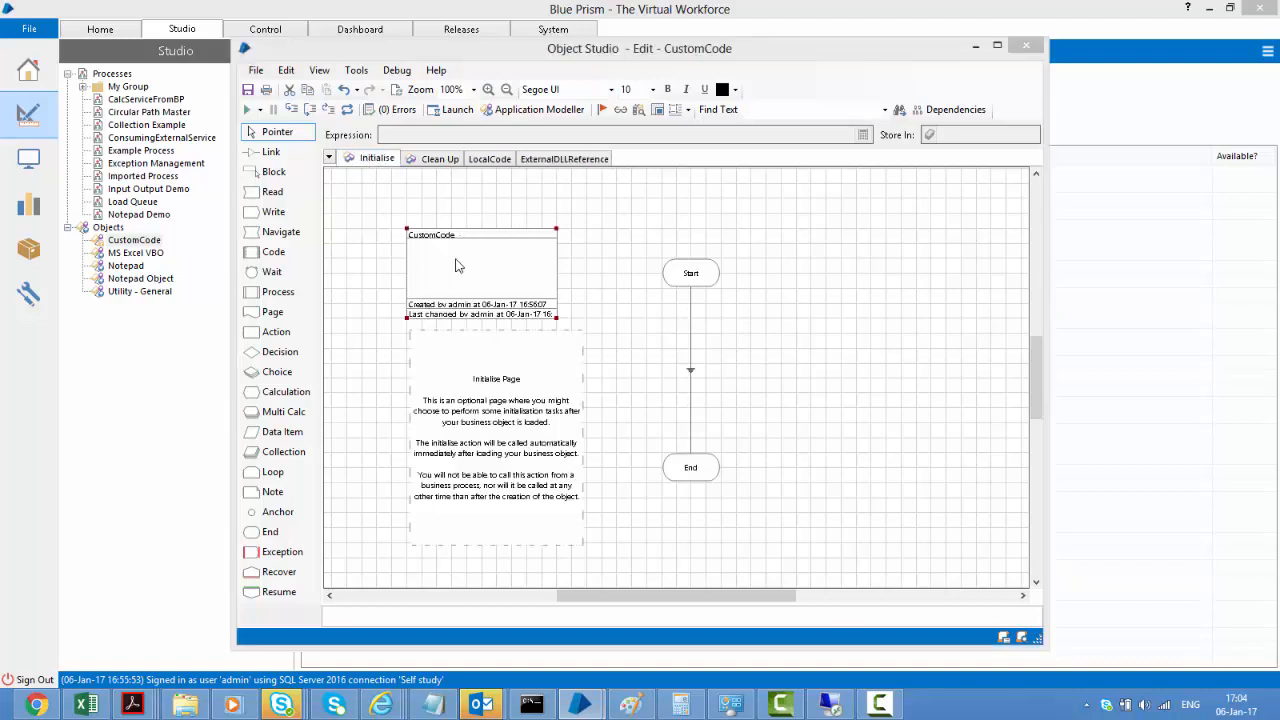
left_click(542, 235)
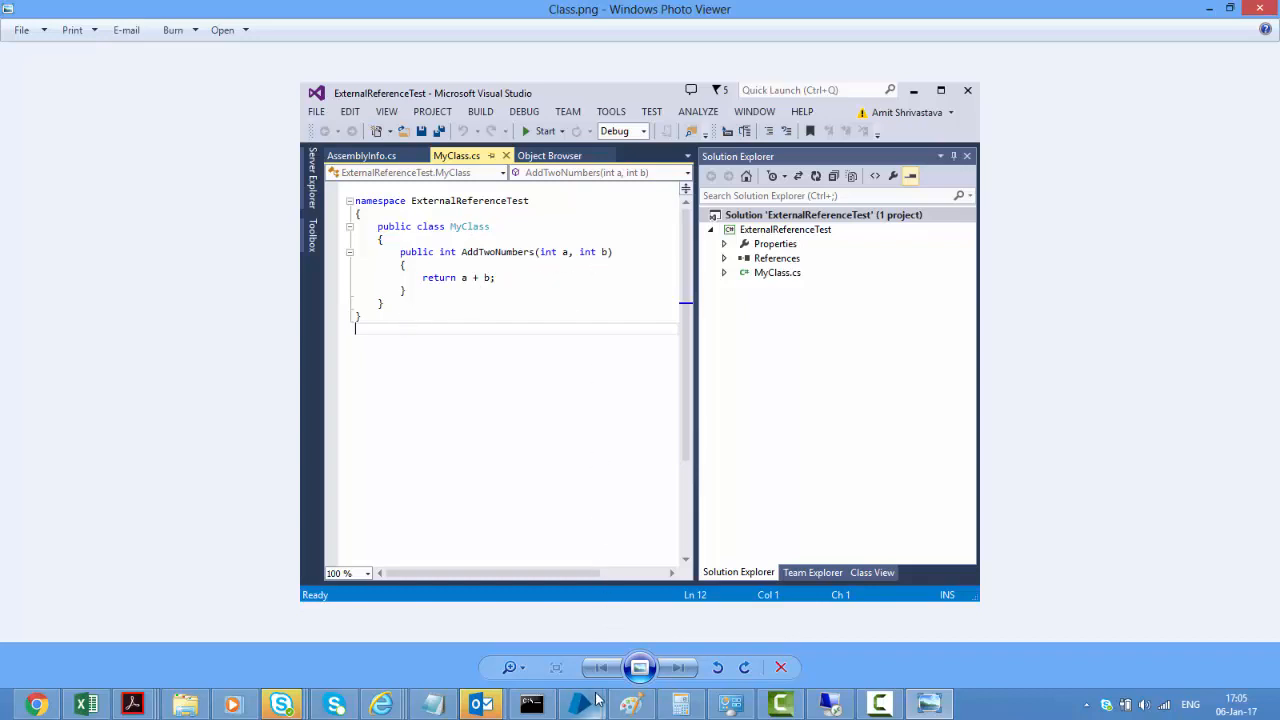
mouse_move(596, 702)
left_click(677, 585)
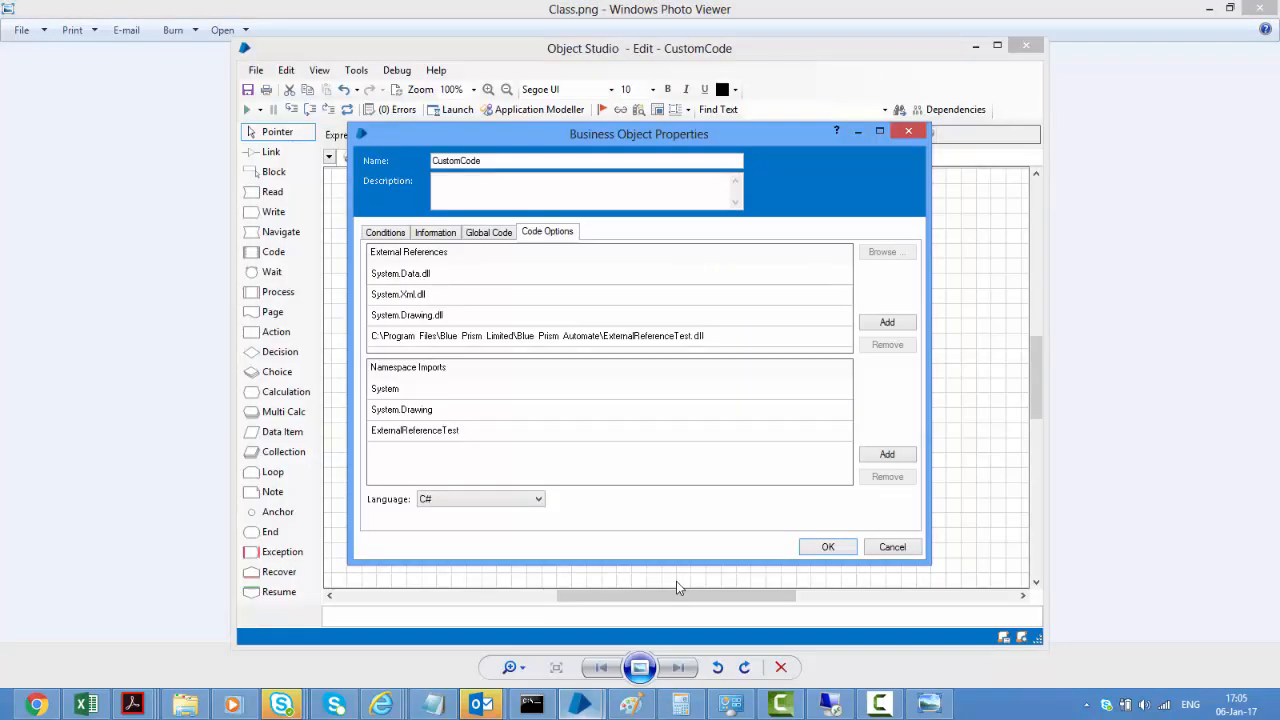
Close the object properties and view Add Using External Dll's code calling myClass.AddTwoNumbers((int)Num1, 6)
left_click(884, 547)
left_click(572, 162)
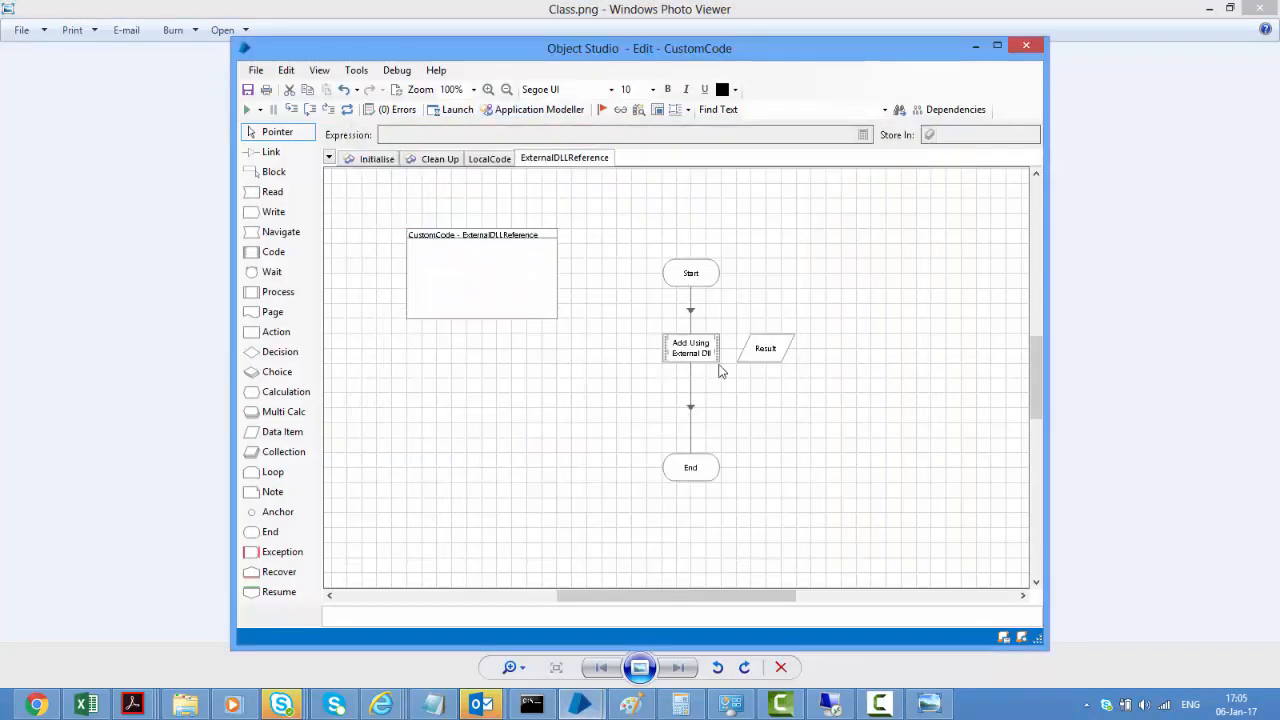
double_click(700, 351)
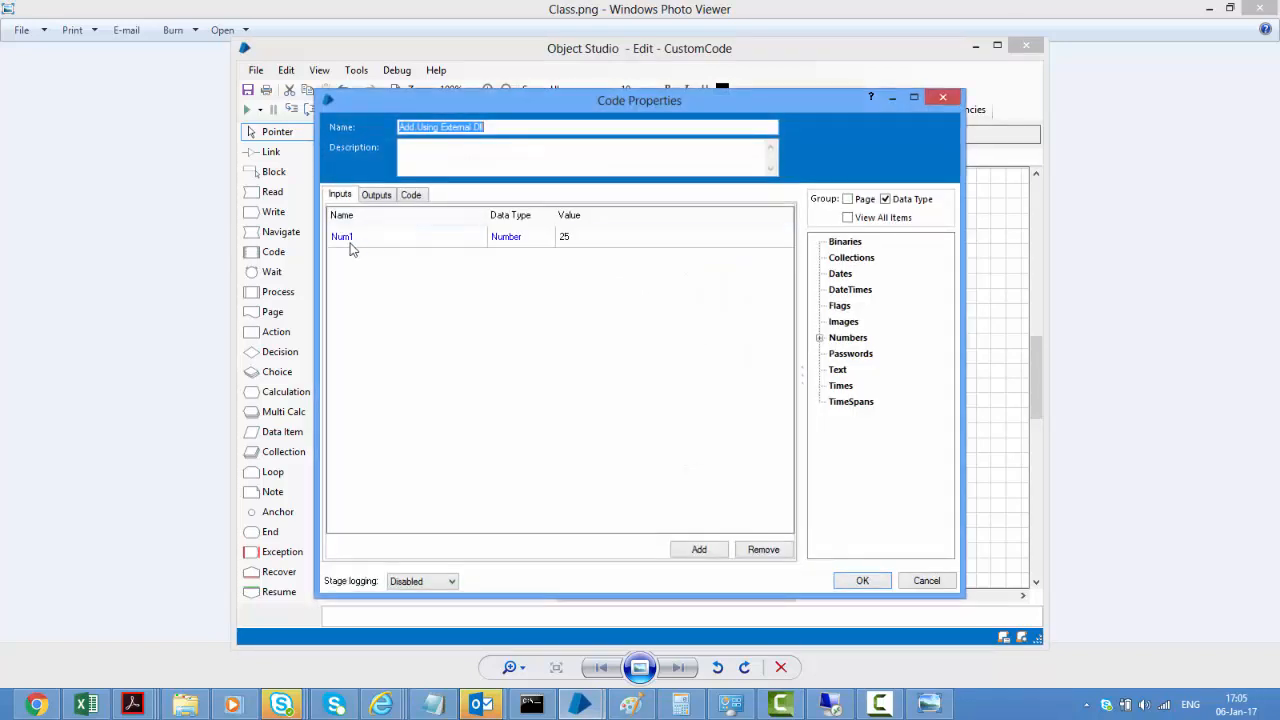
left_click(378, 196)
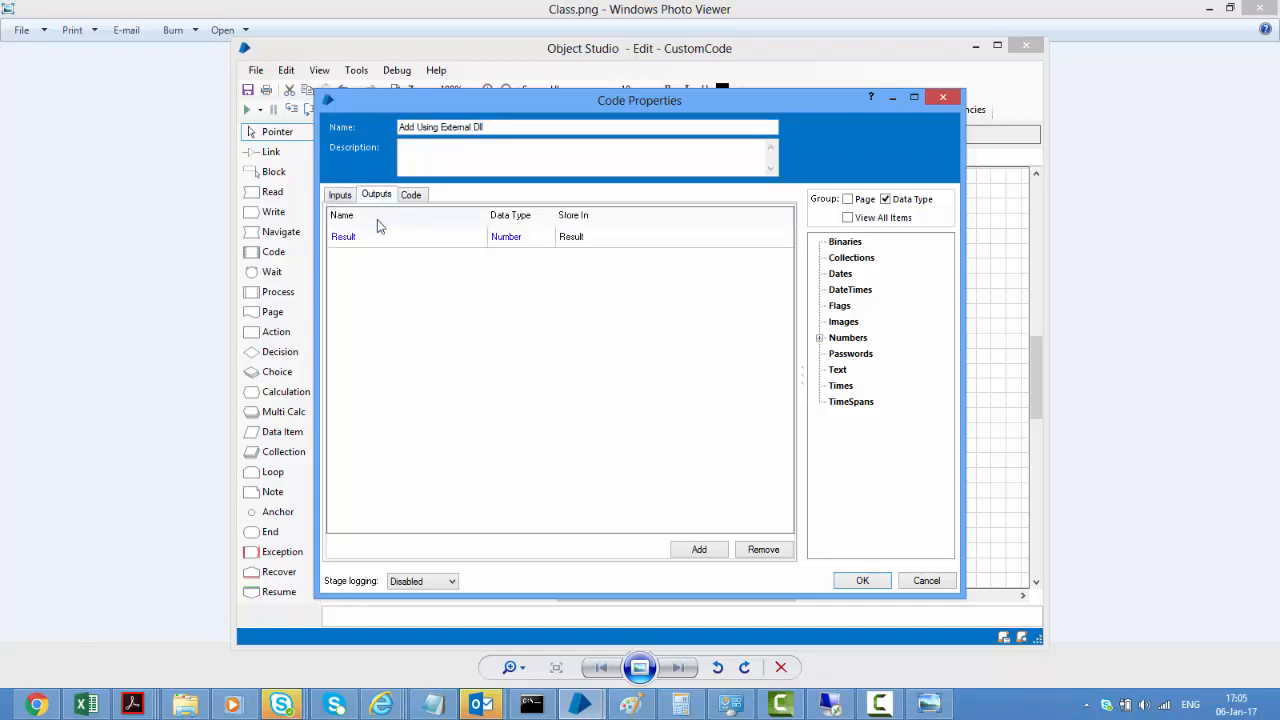
left_click(423, 198)
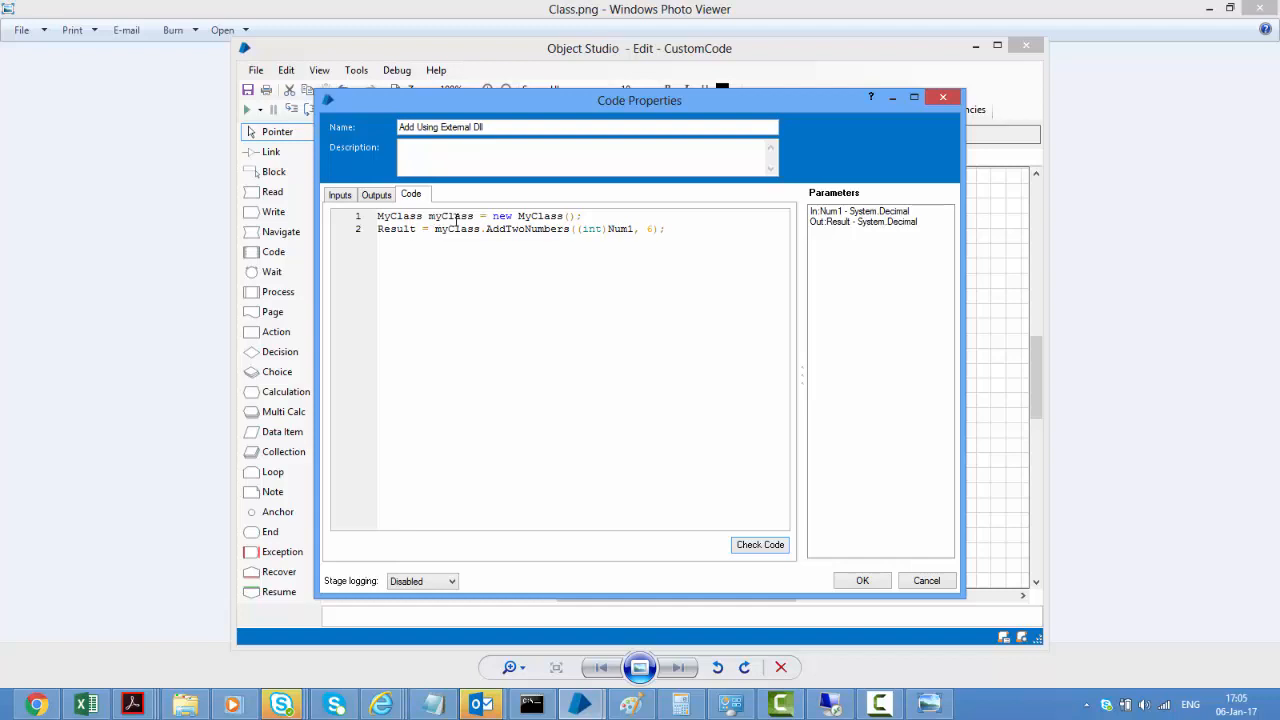
Compare the code against the Class.png MyClass screenshot, then return to the code stage properties
key("alt+Tab")
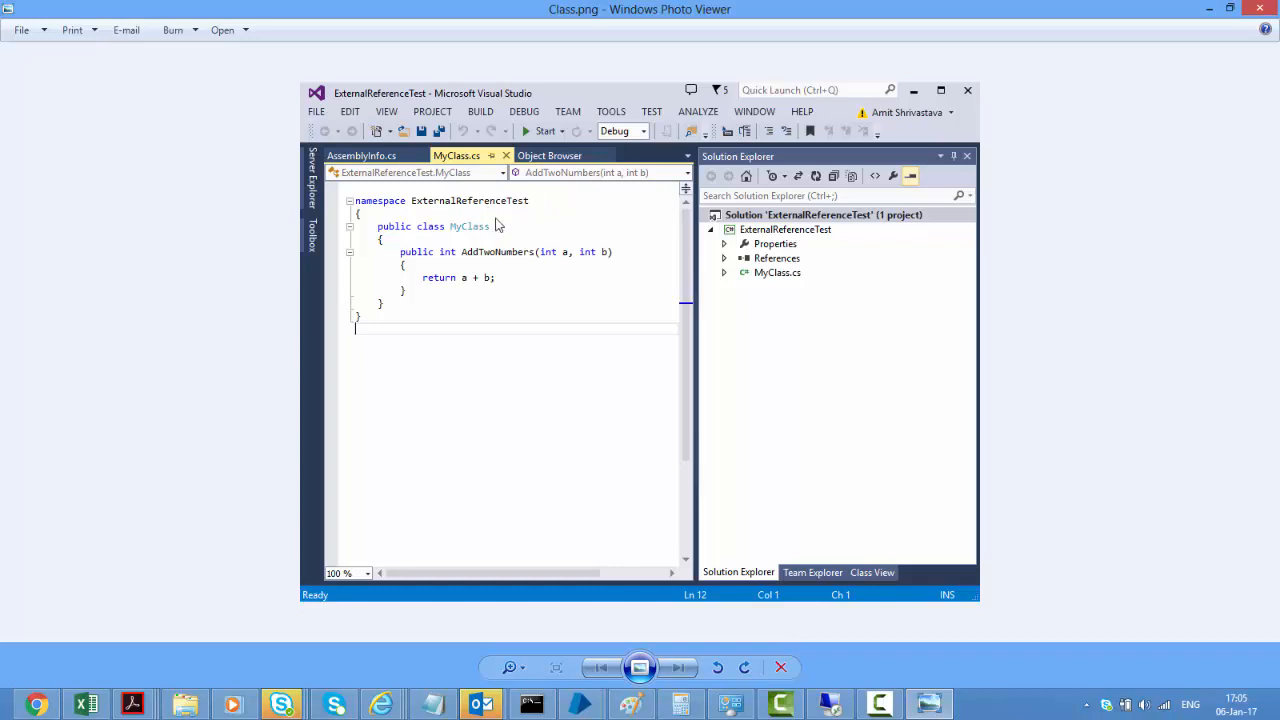
left_click(586, 708)
left_click(656, 620)
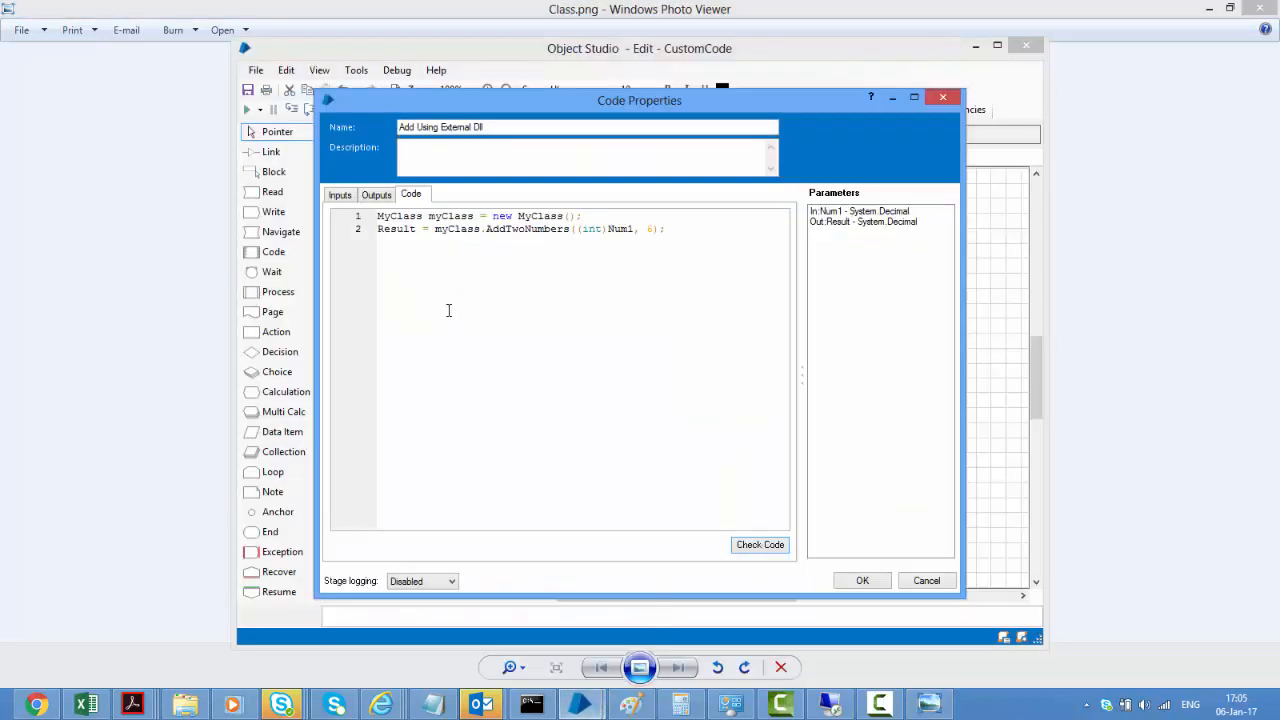
Highlight the AddTwoNumbers call, its Num1 and 6 arguments, and Result, then cancel unchanged
double_click(511, 229)
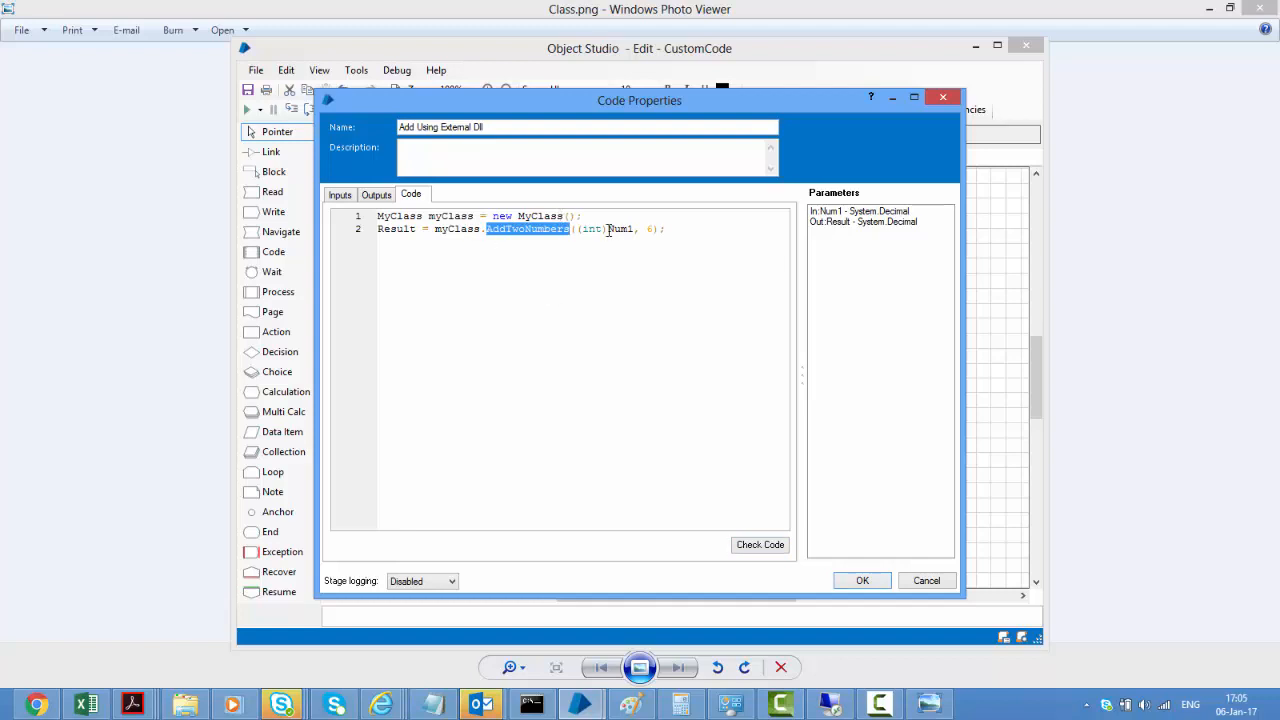
left_click_drag(608, 230, 637, 229)
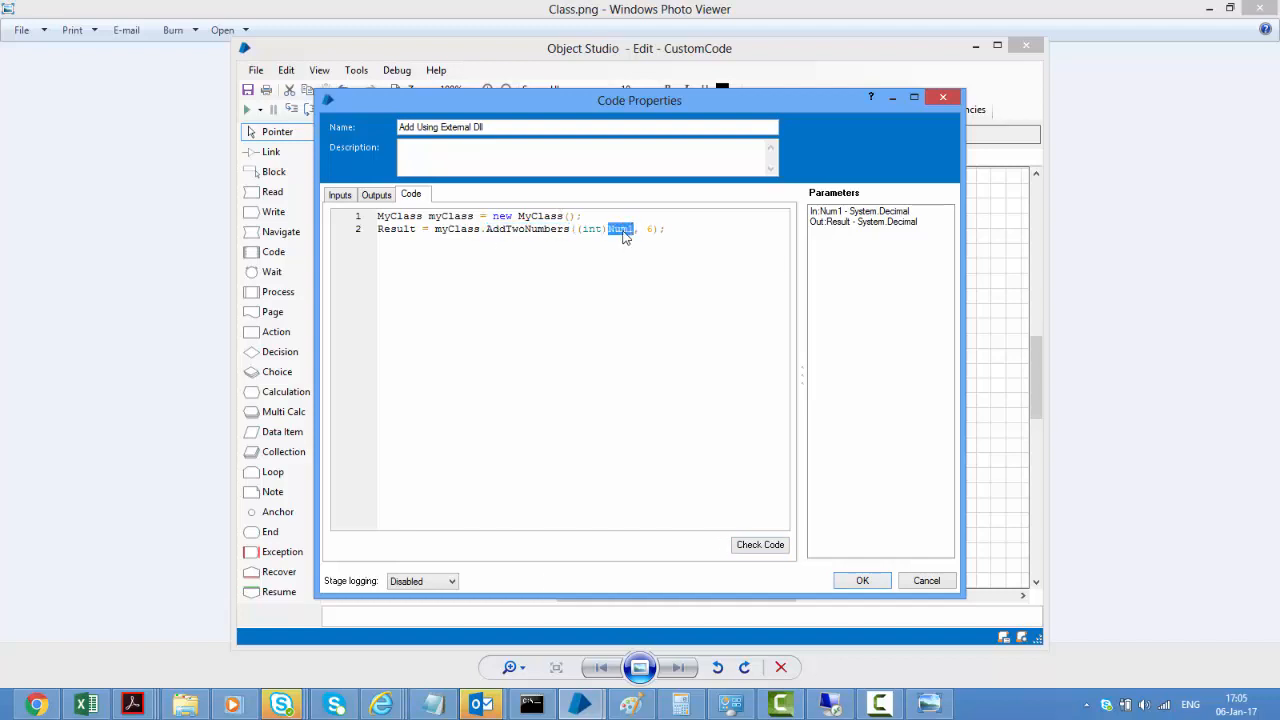
double_click(650, 229)
double_click(614, 230)
left_click_drag(645, 229, 677, 236)
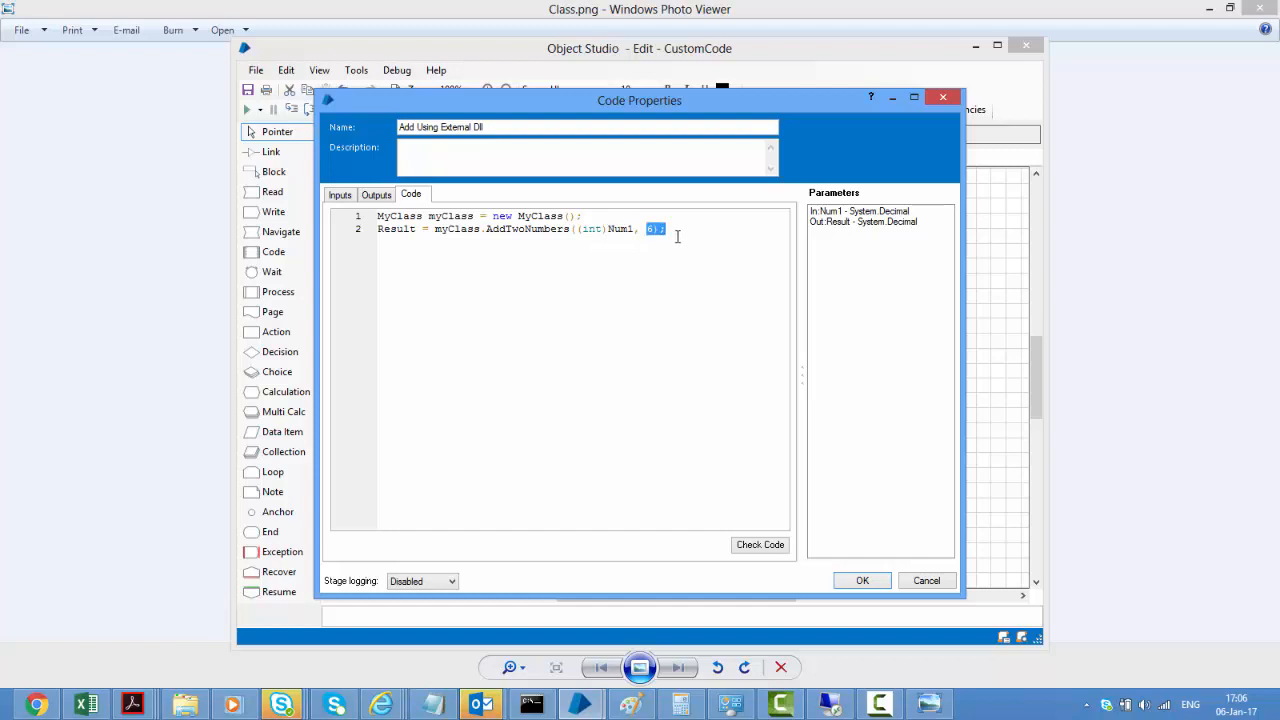
double_click(396, 230)
left_click(927, 582)
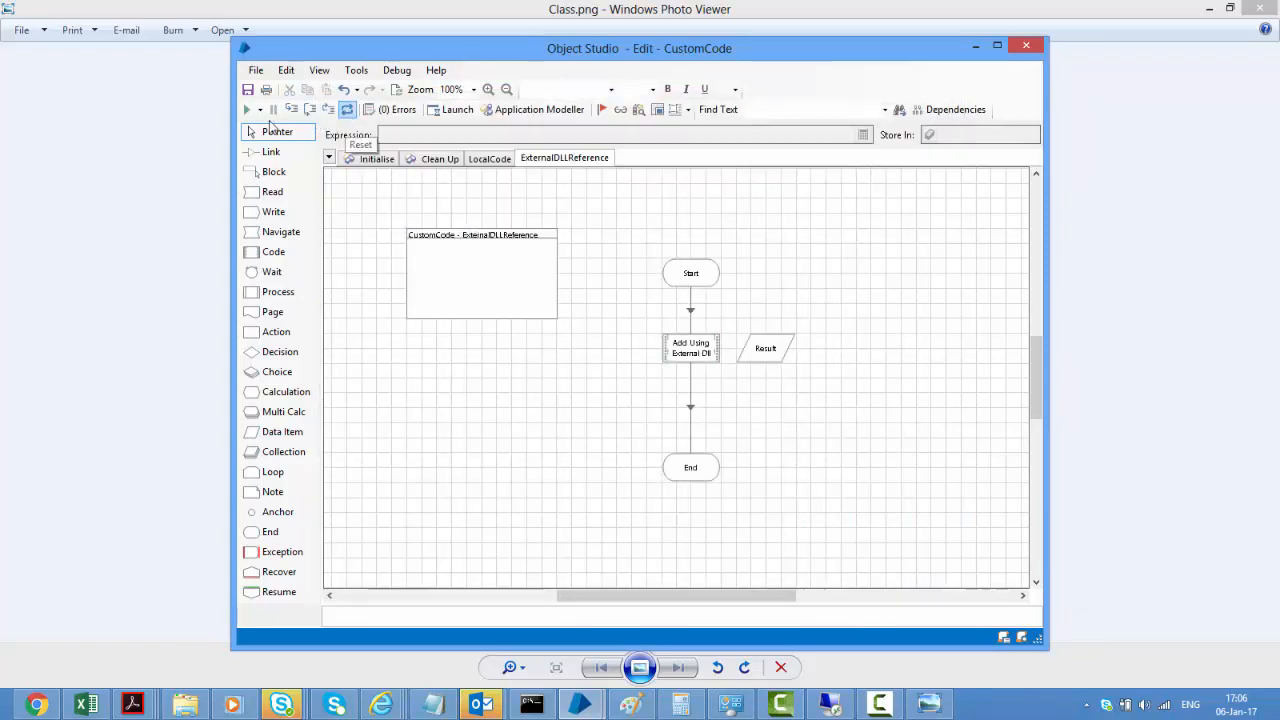
Run the ExternalDLLReference page until Result shows 31, then reset it
left_click(246, 110)
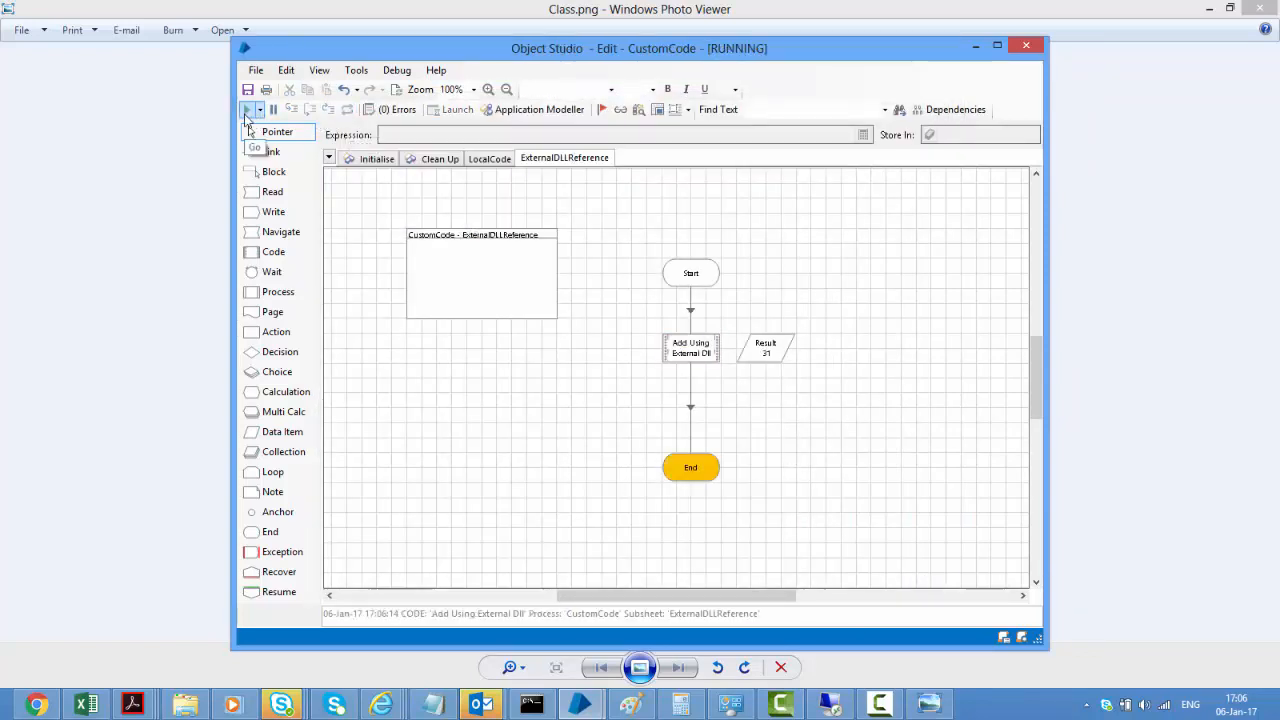
left_click(348, 112)
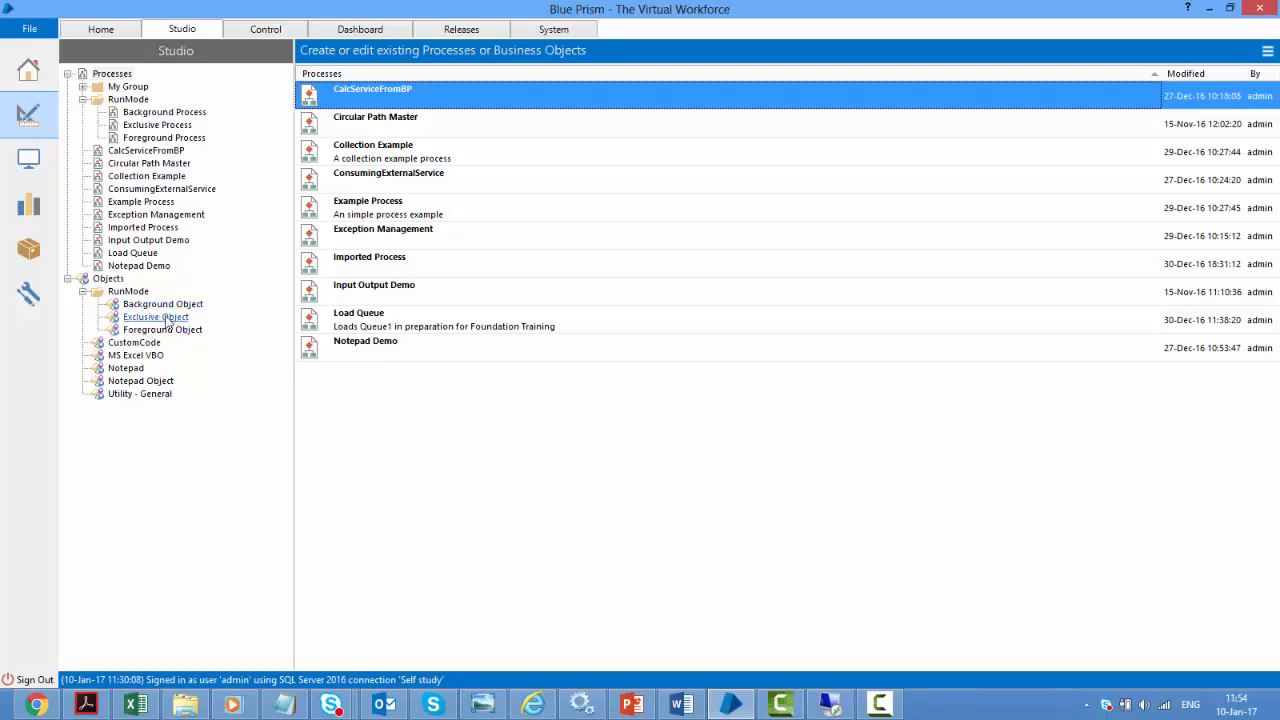
Open Exclusive Object and check its properties' Information tab shows Run Mode Exclusive, then cancel
double_click(160, 318)
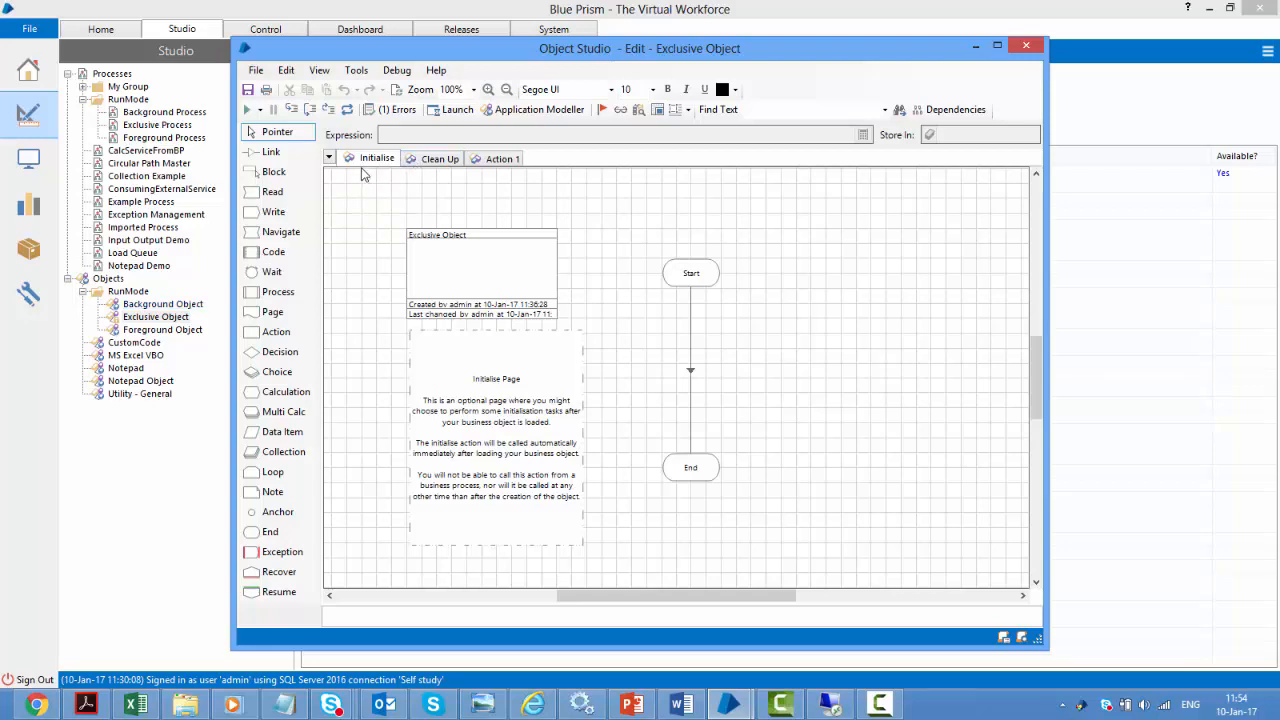
double_click(530, 281)
left_click(437, 233)
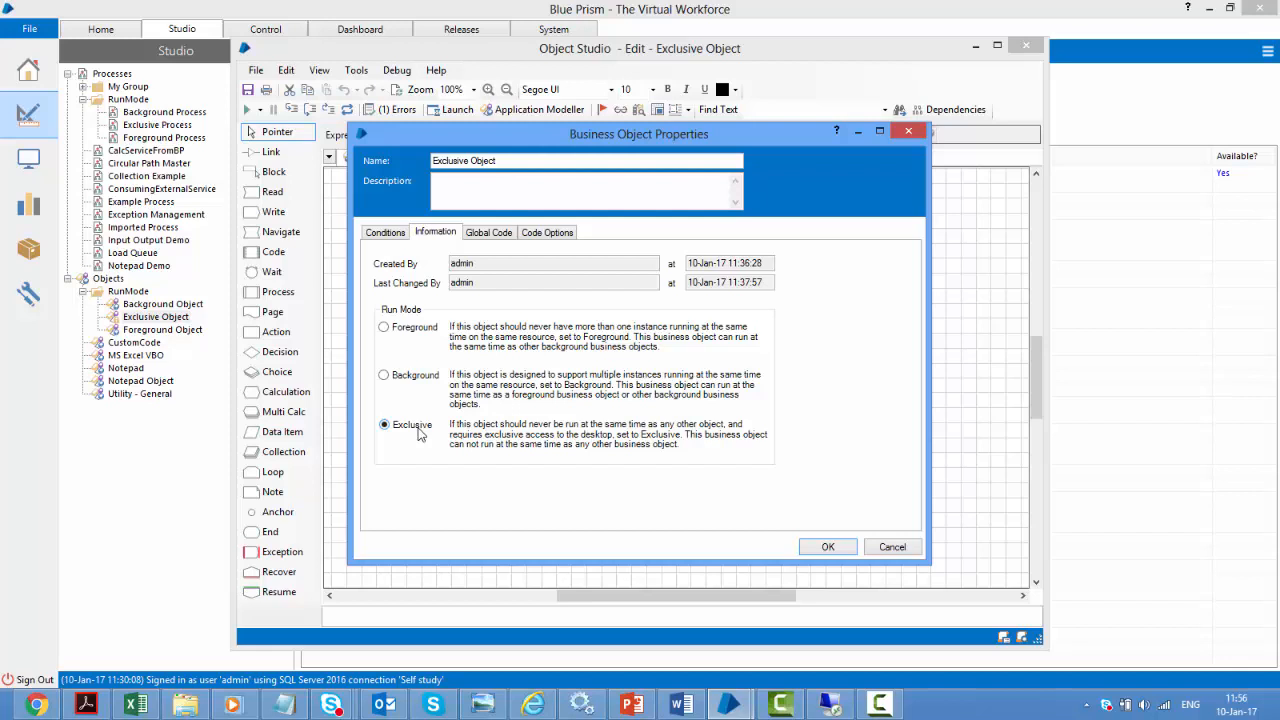
left_click(890, 548)
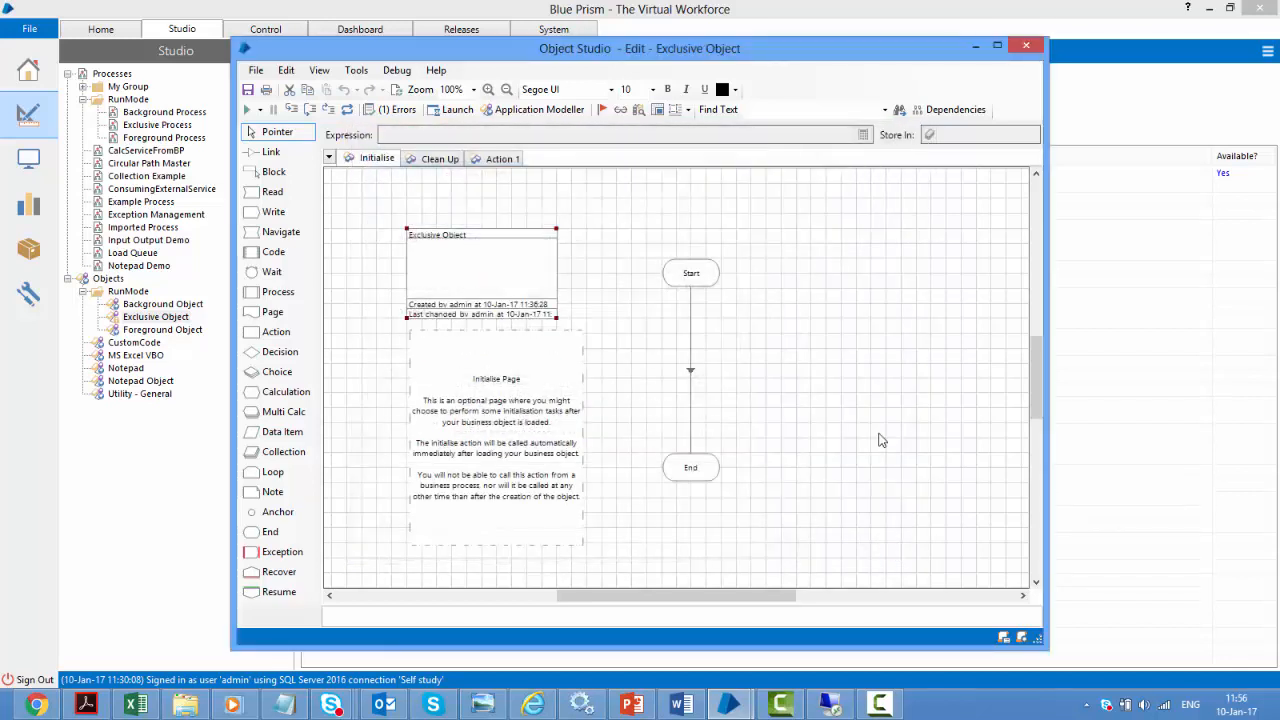
Review Action 1's Start–Wait1–Time Out1–End flow, then close the Exclusive Object editor
left_click(498, 159)
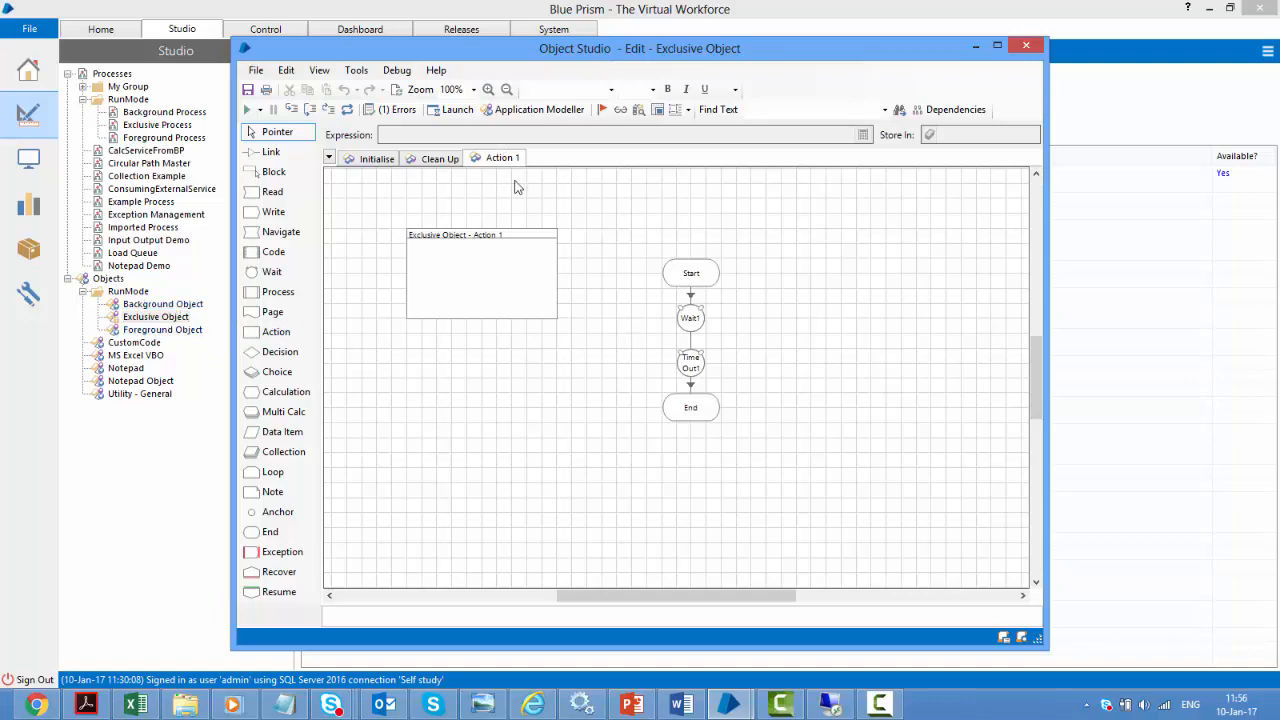
left_click_drag(687, 381, 690, 403)
left_click(1027, 48)
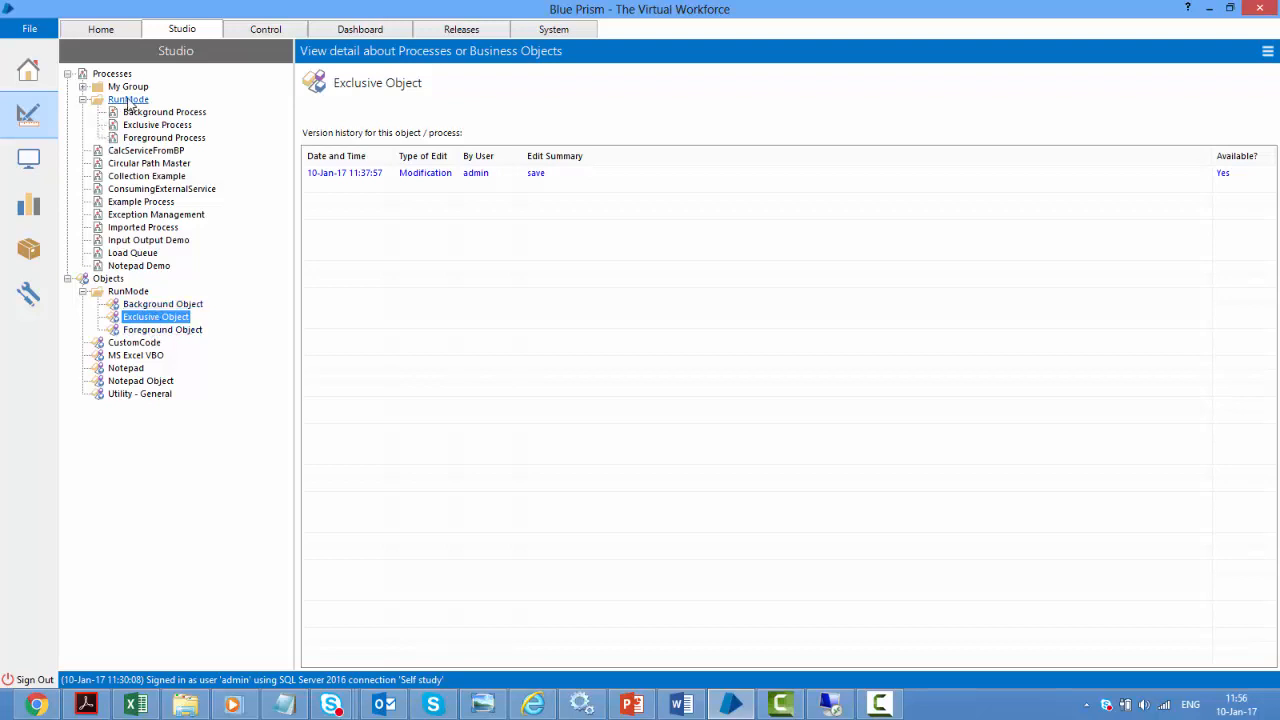
Inspect Exclusive Process's Exclusive action stage, close it, and go to the Control room
double_click(155, 125)
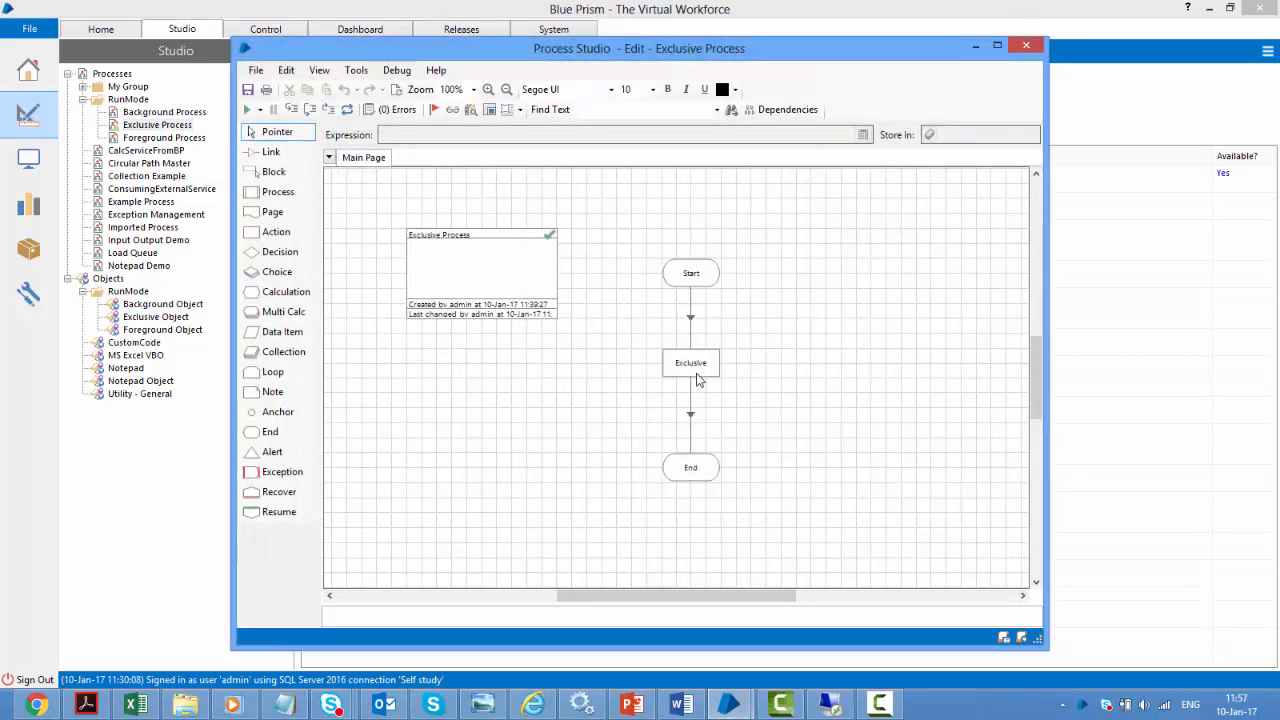
mouse_move(698, 378)
left_click(1026, 45)
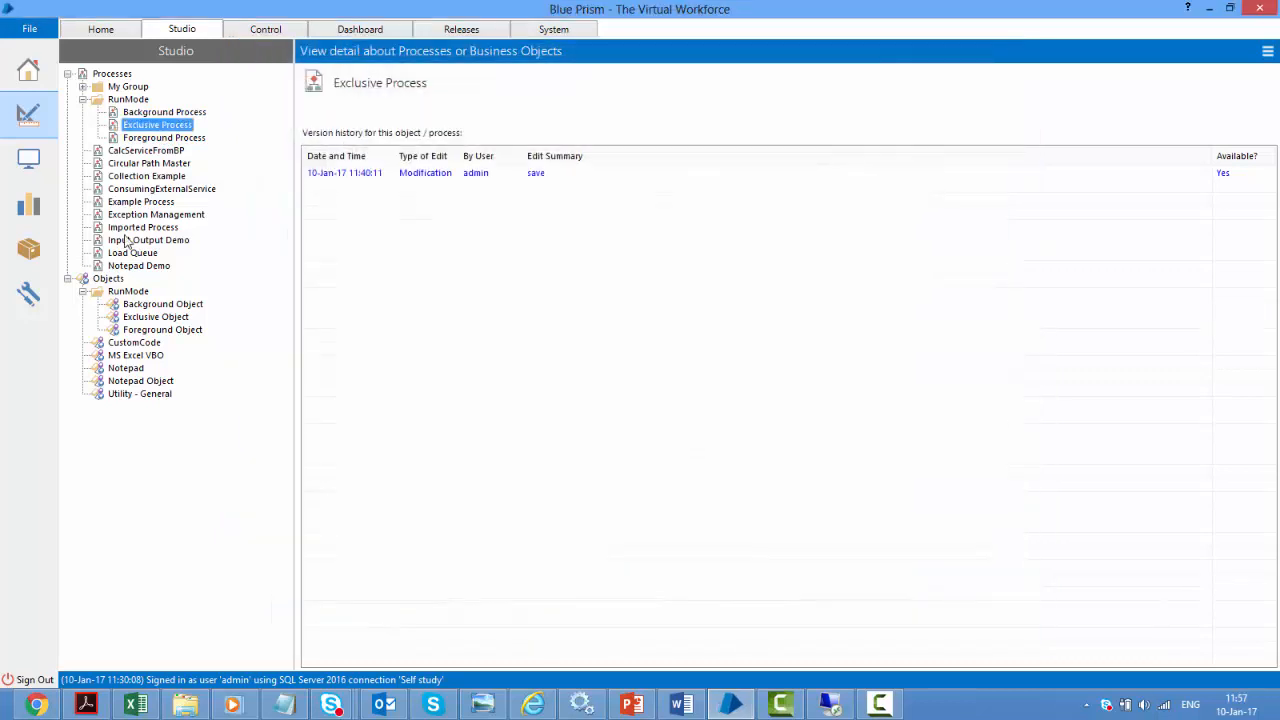
left_click(38, 166)
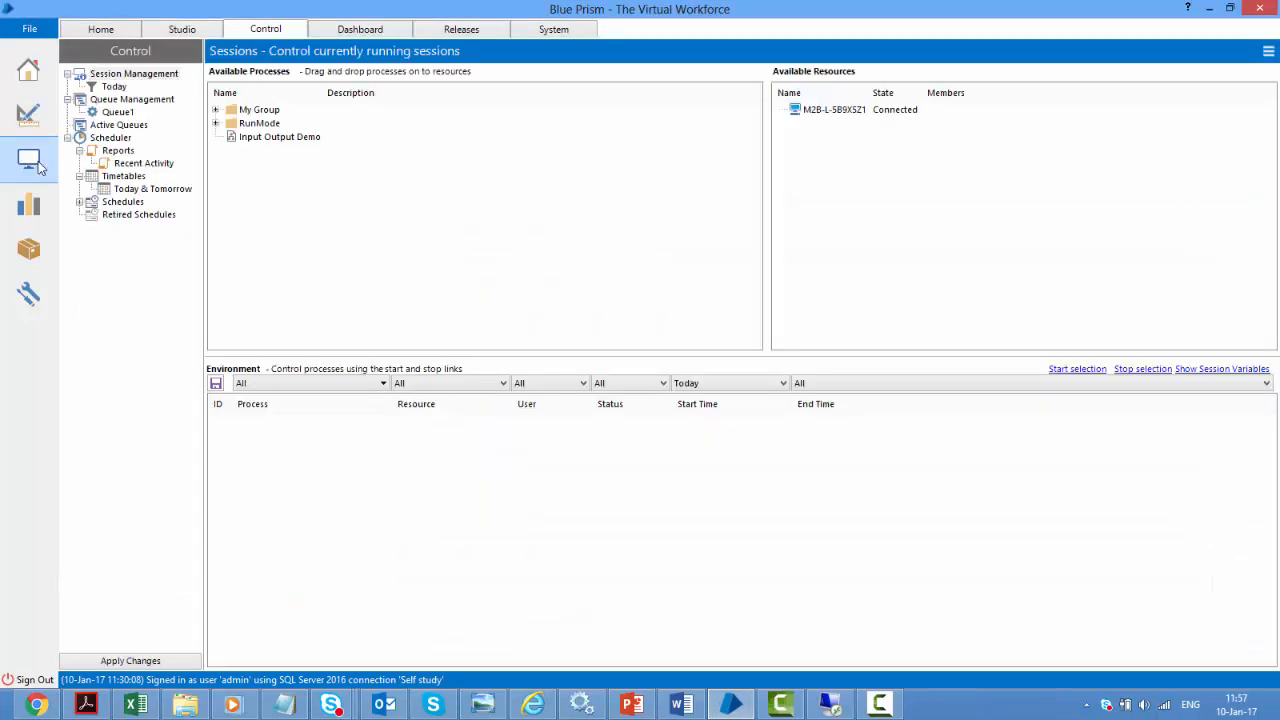
Expand RunMode and assign Exclusive Process to the connected resource, dismissing the busy message
left_click(215, 123)
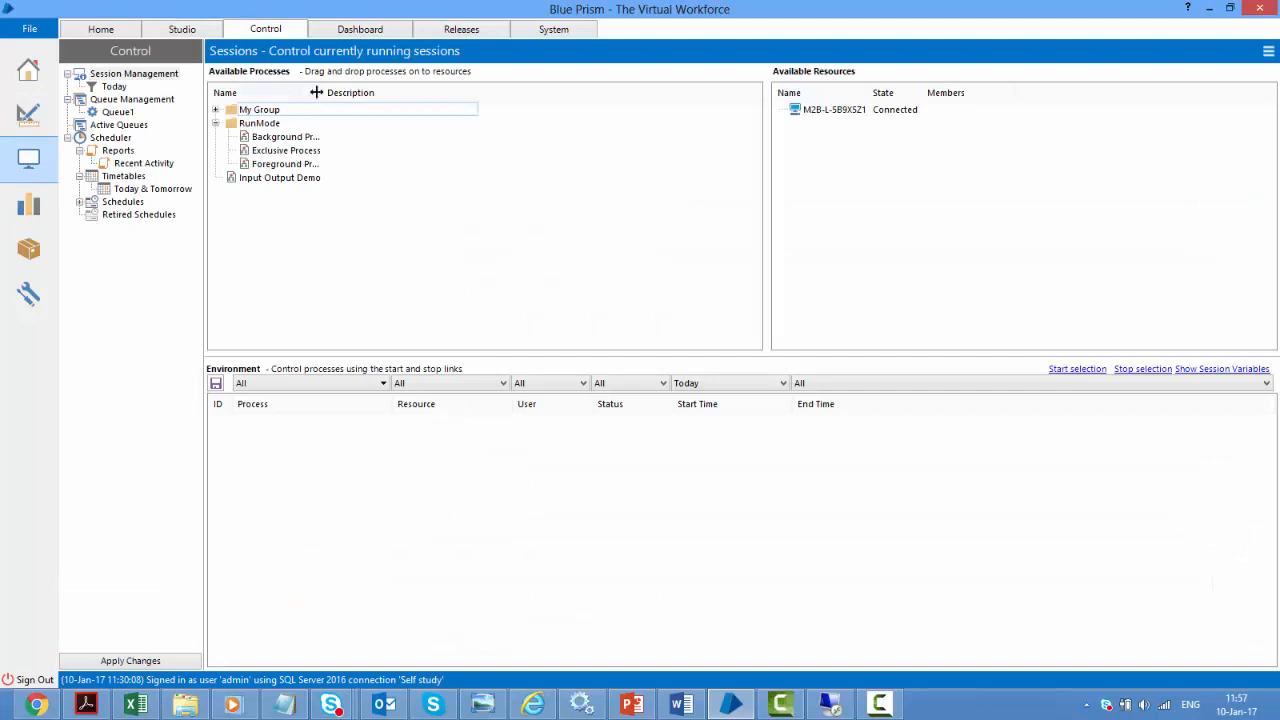
left_click_drag(322, 92, 367, 92)
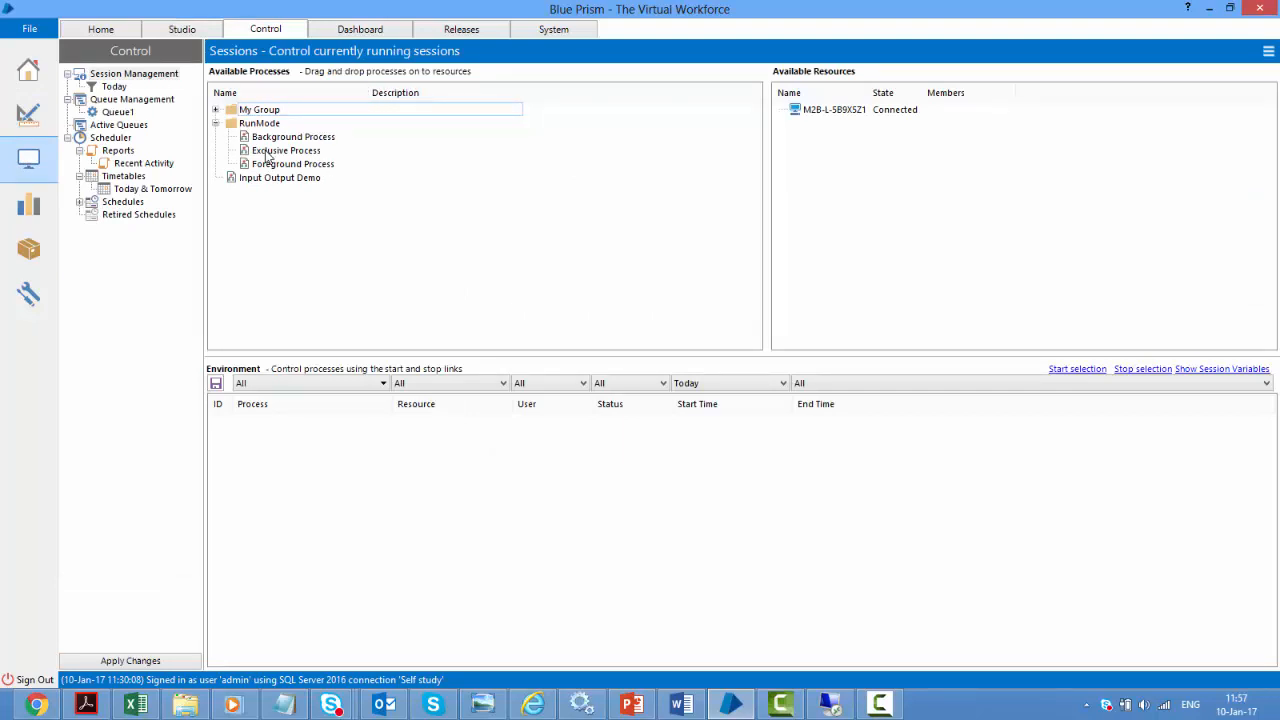
left_click_drag(268, 155, 856, 115)
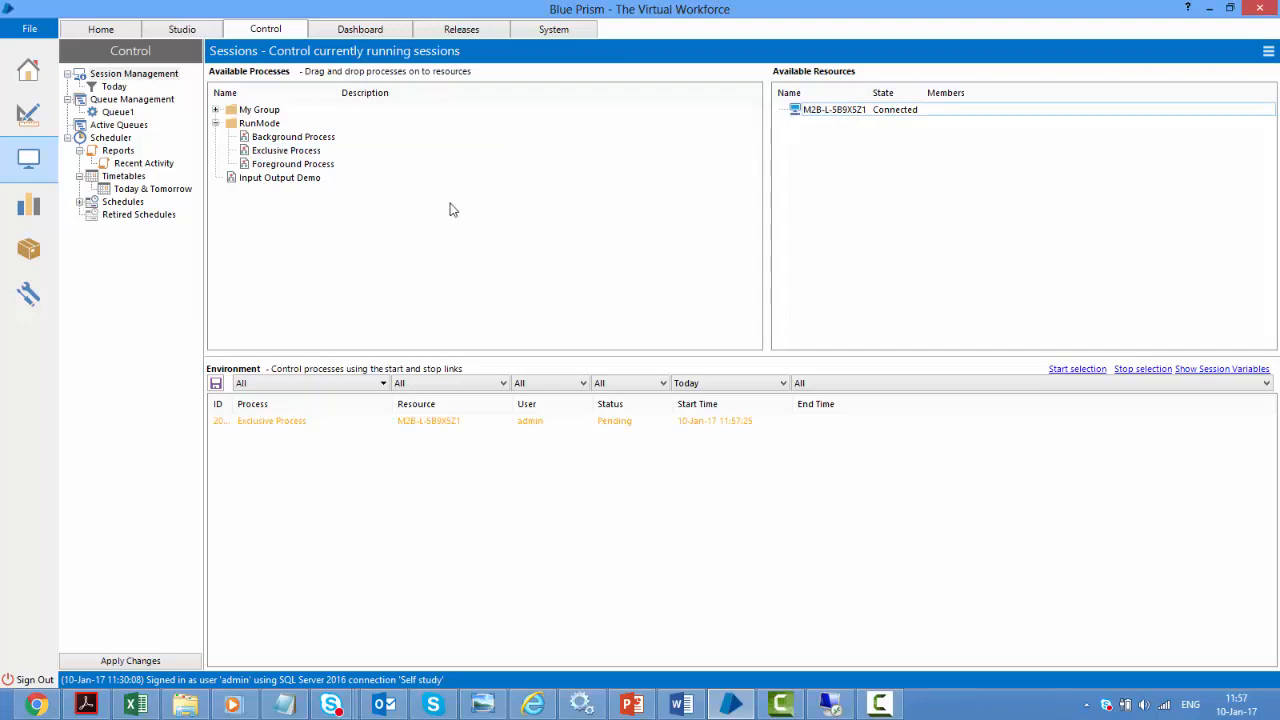
left_click(302, 157)
left_click_drag(302, 157, 853, 117)
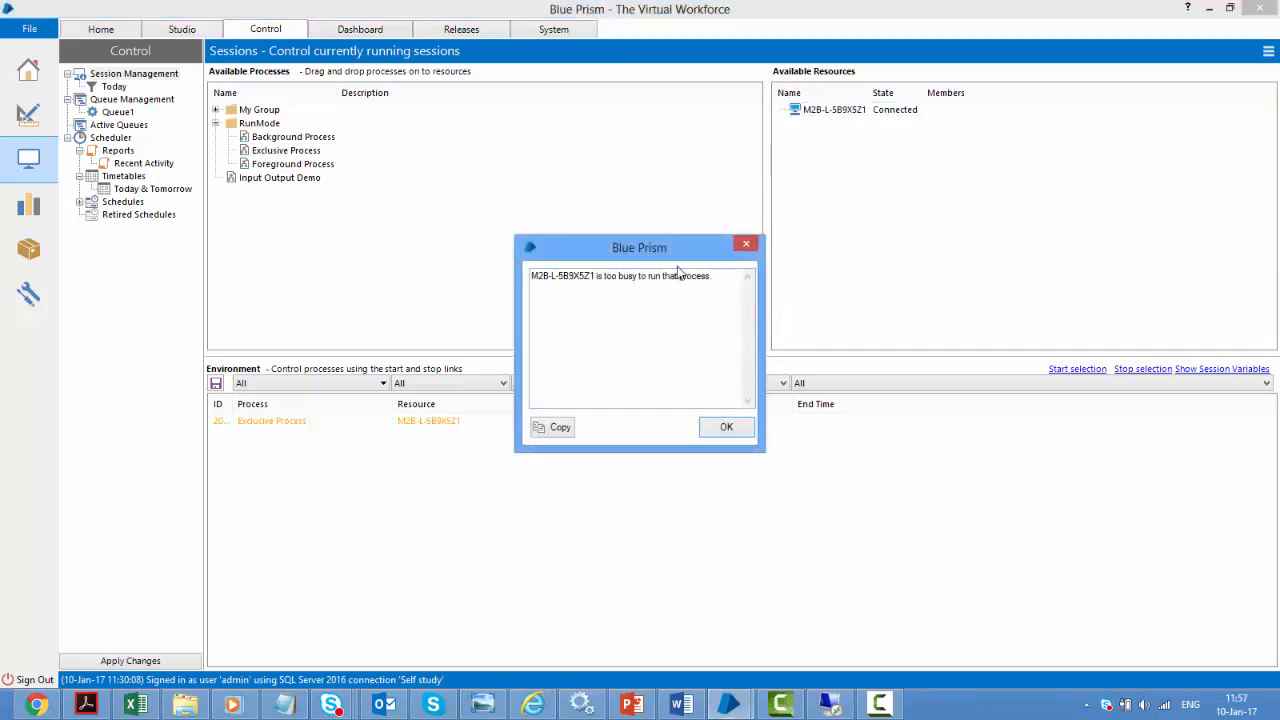
left_click(727, 426)
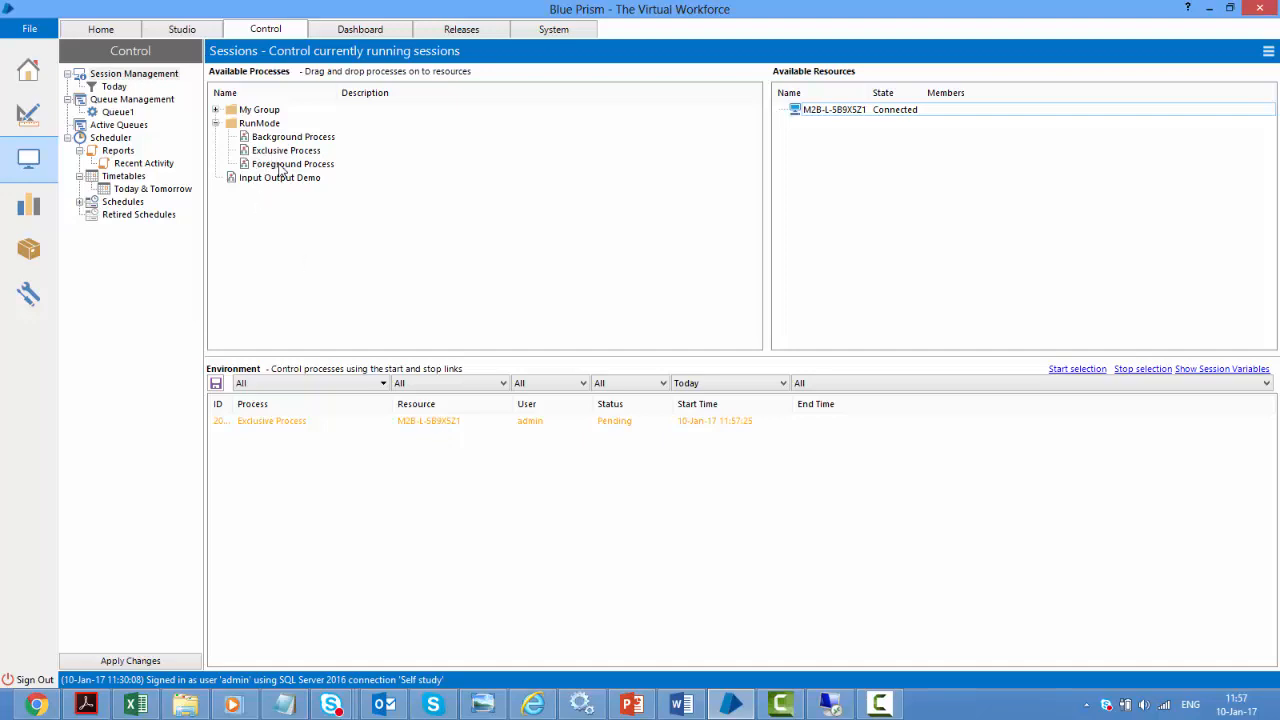
Try assigning Foreground Process, then start the pending Exclusive Process session so it completes
left_click_drag(282, 170, 823, 115)
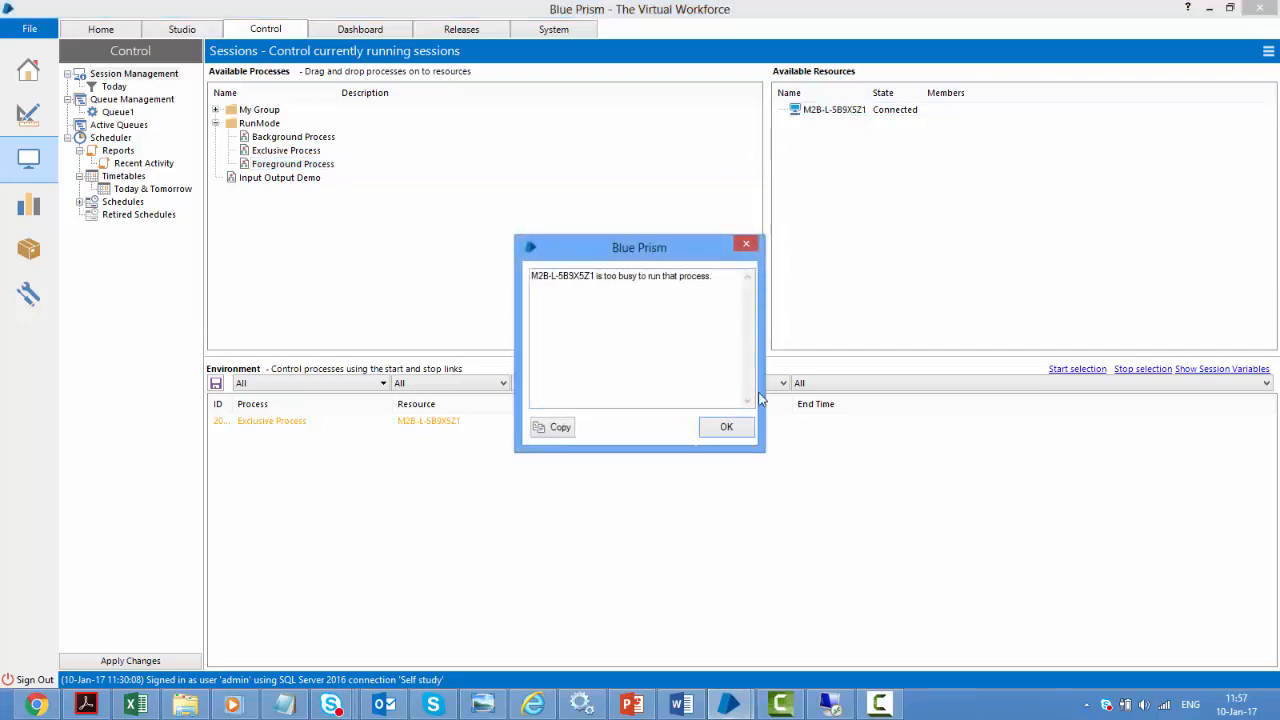
left_click(727, 427)
left_click(424, 424)
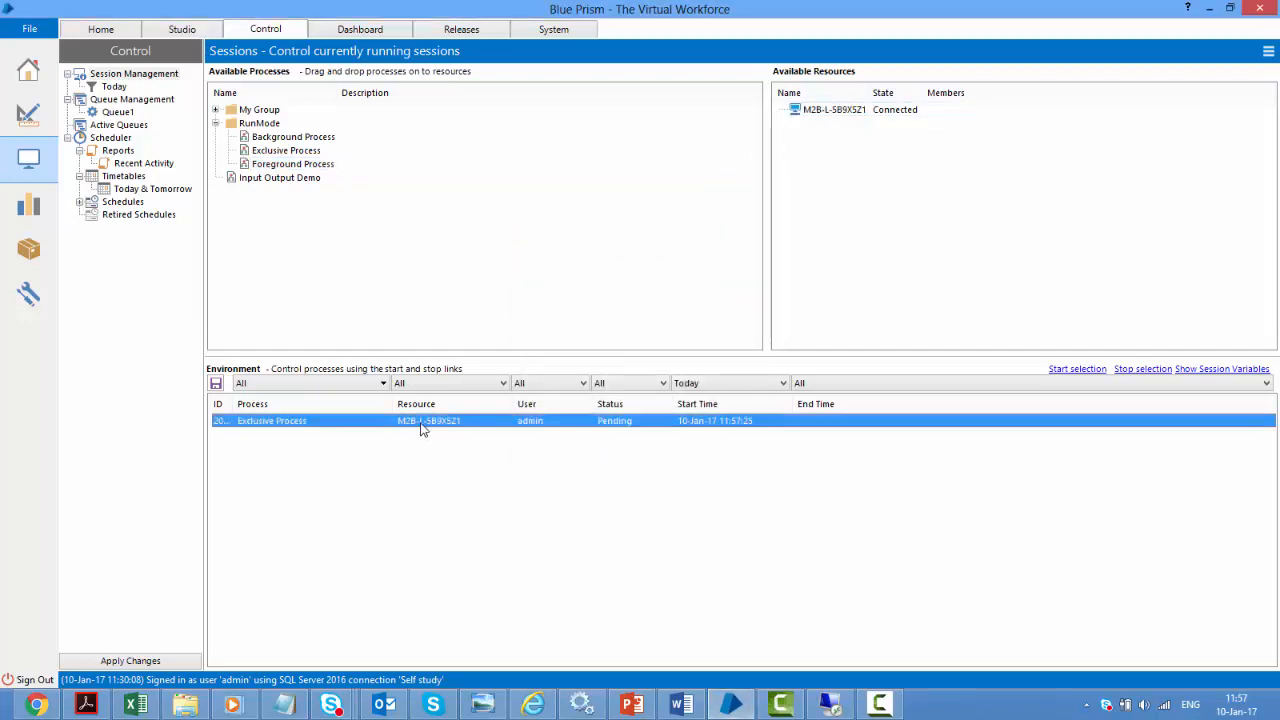
left_click(1077, 370)
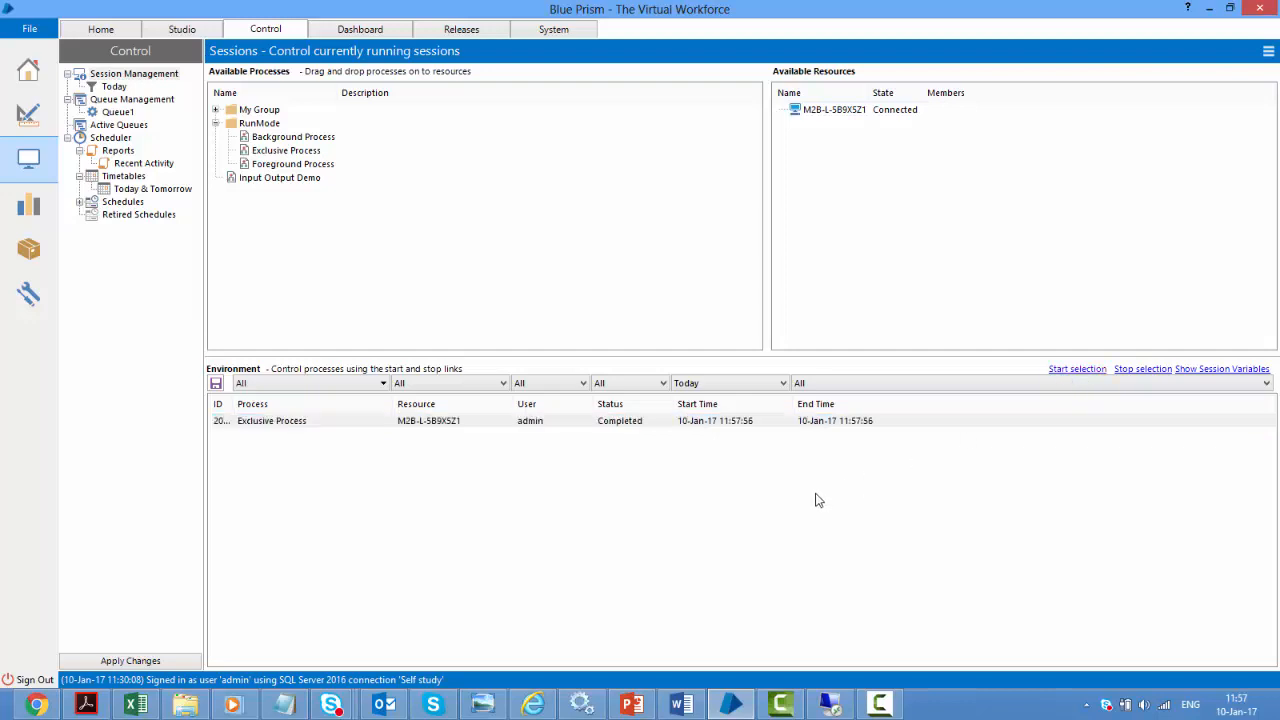
Assign Exclusive Process to the resource again and start its pending session
left_click(288, 153)
left_click_drag(288, 153, 838, 115)
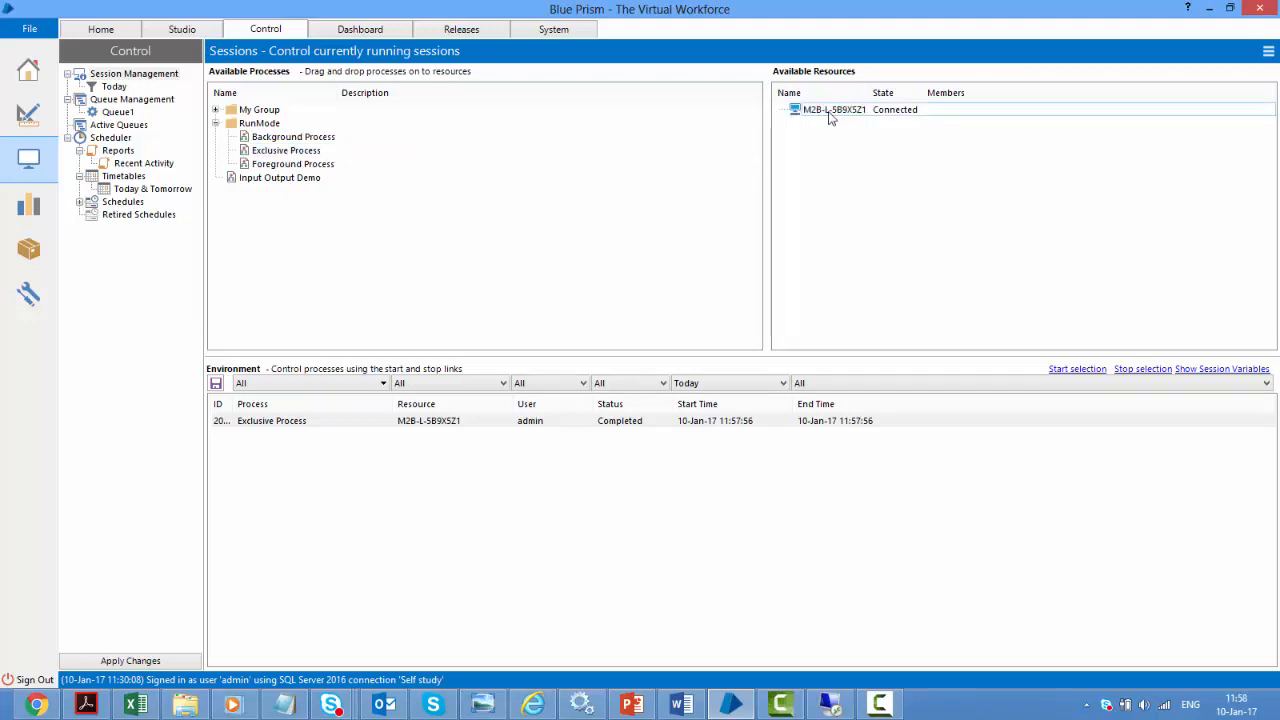
left_click(569, 436)
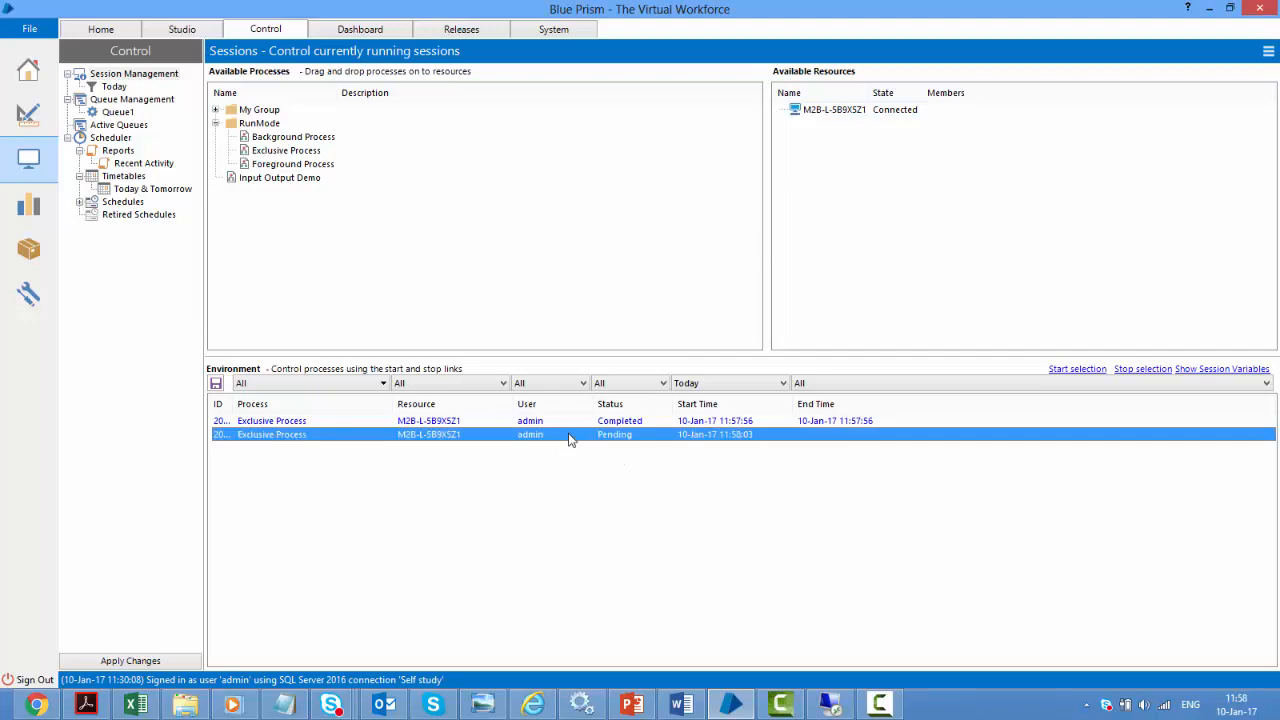
left_click_drag(291, 165, 812, 120)
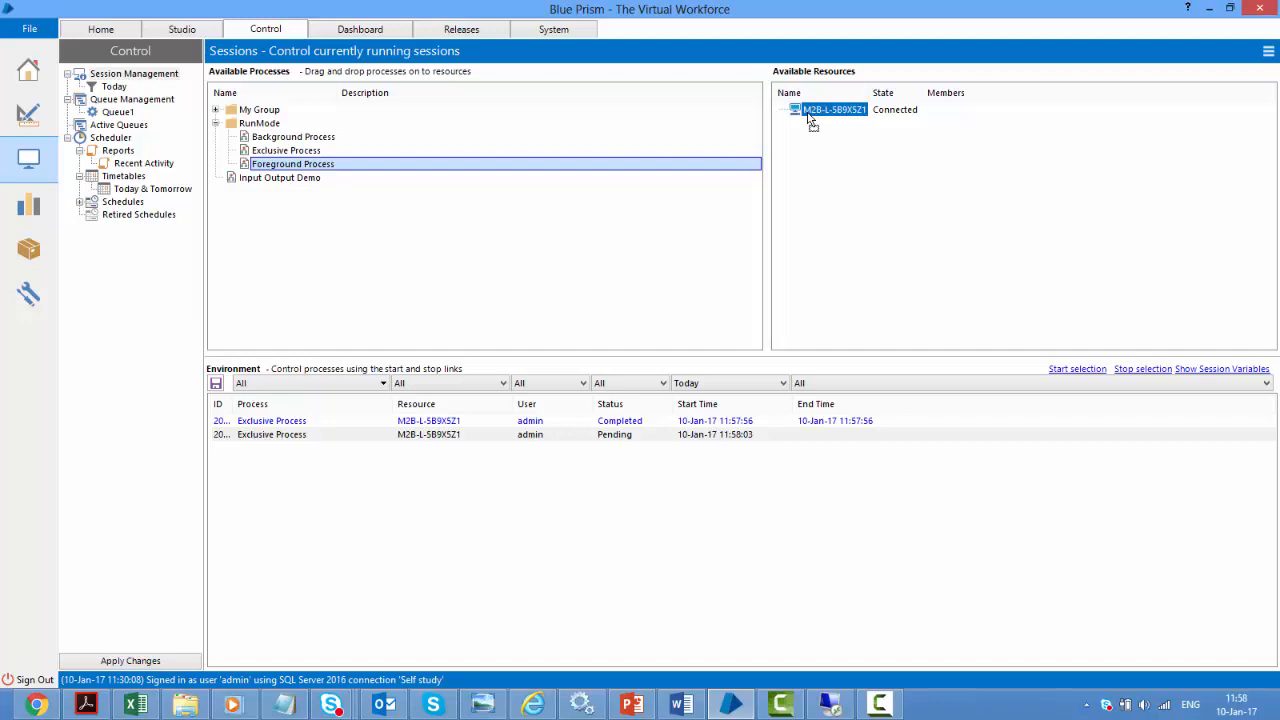
left_click_drag(812, 120, 812, 120)
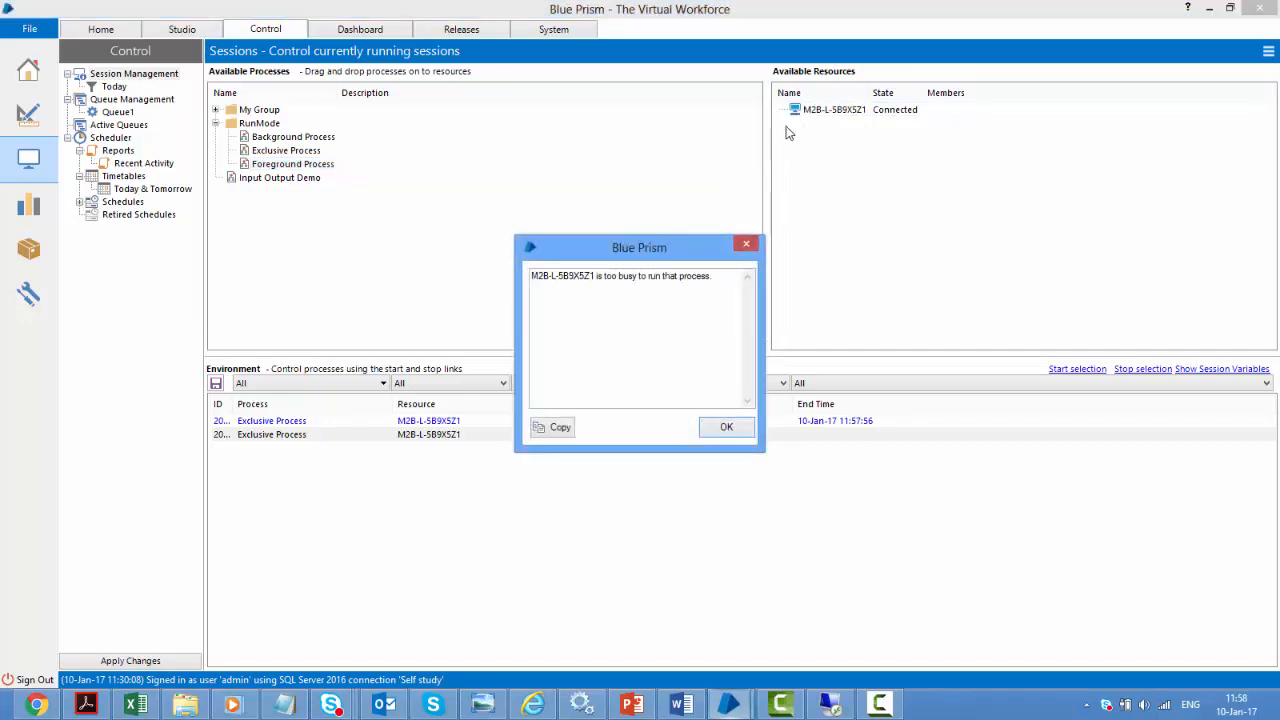
left_click(729, 430)
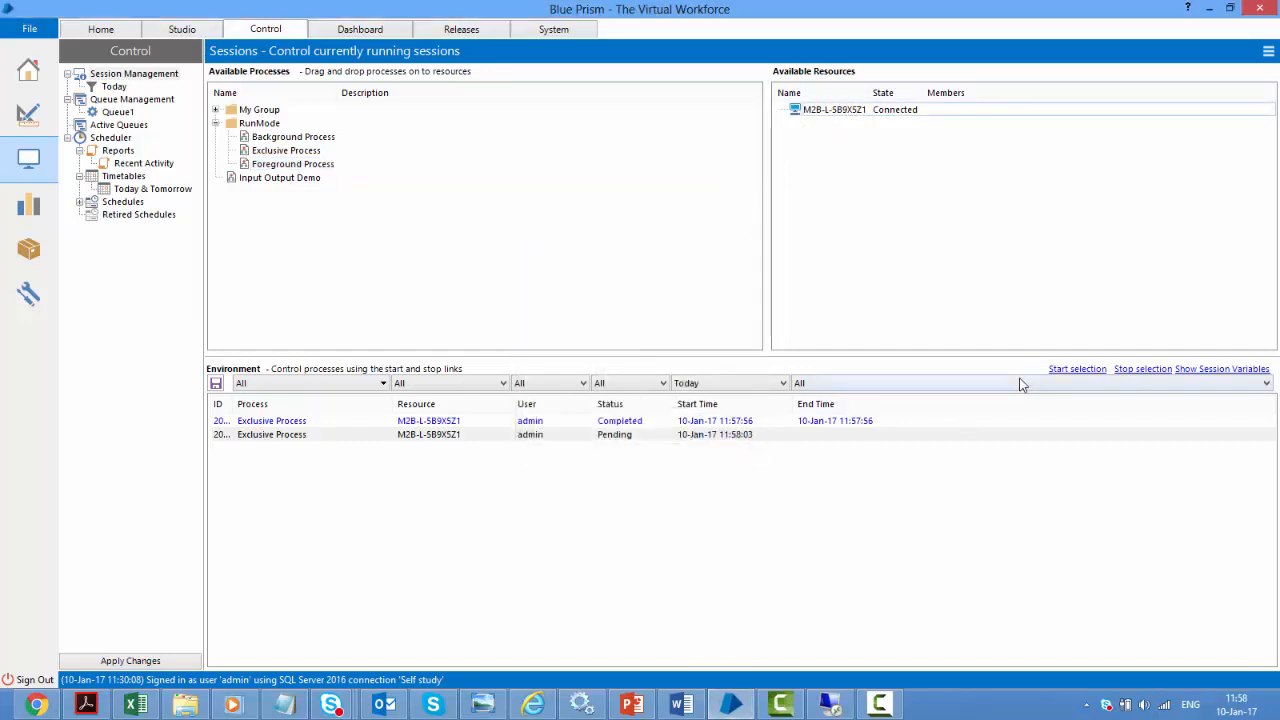
left_click(1074, 371)
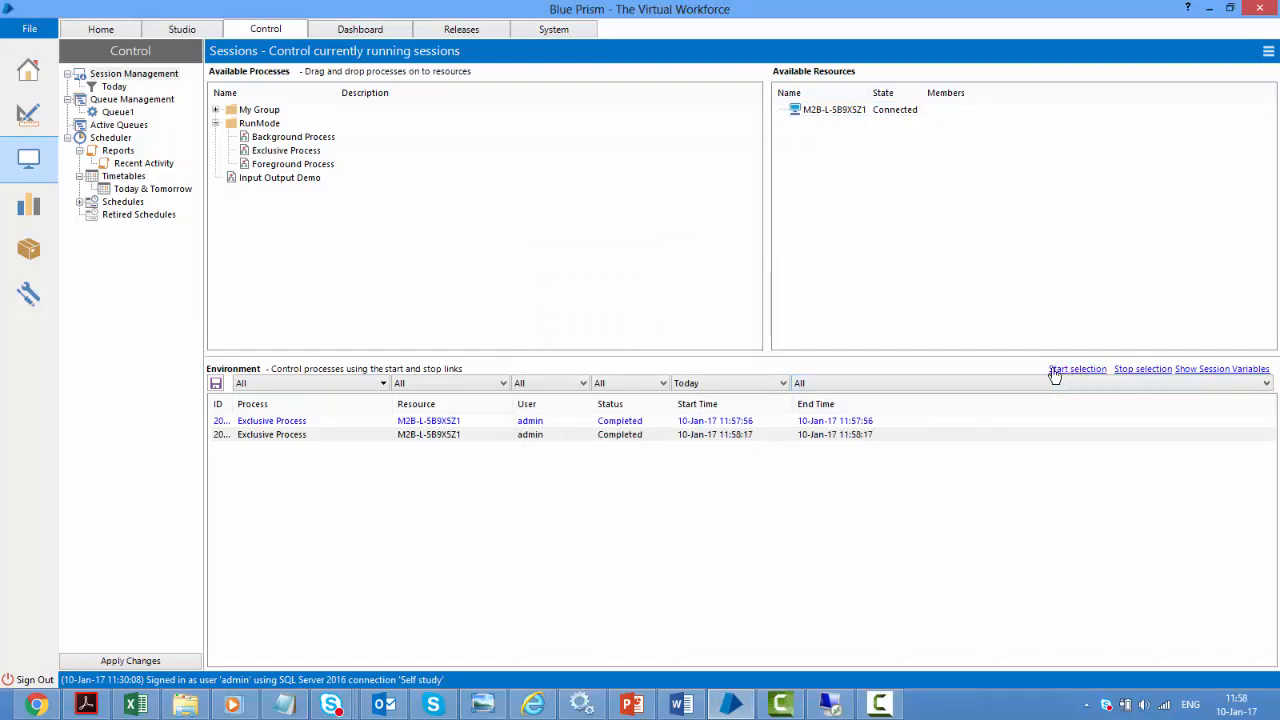
Queue pending Foreground Process and Background Process sessions on the resource
left_click(278, 164)
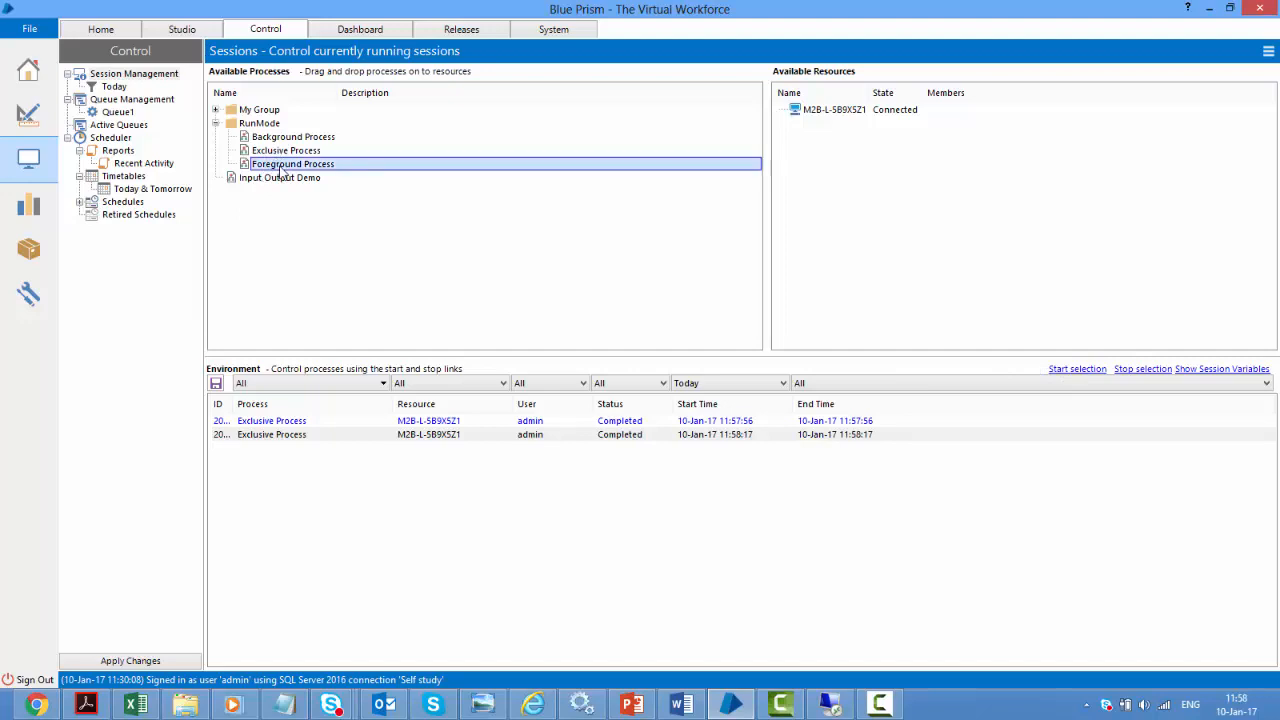
left_click_drag(349, 174, 828, 118)
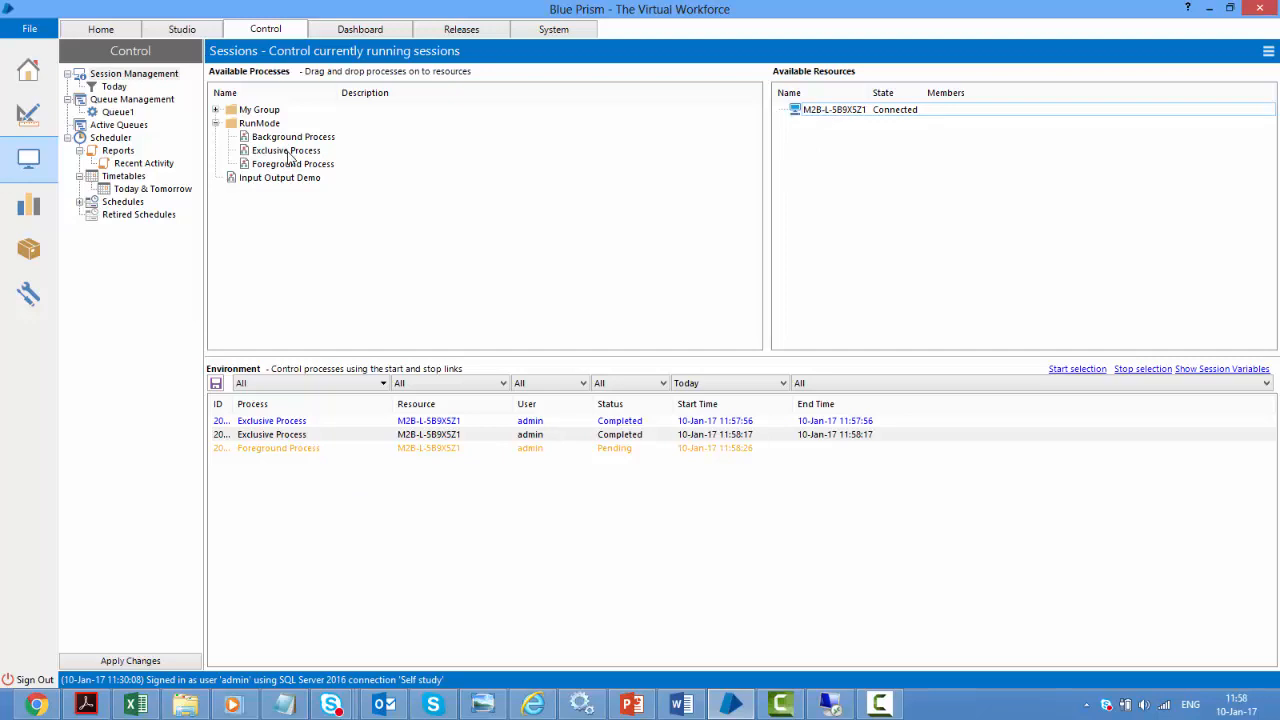
left_click_drag(288, 153, 820, 113)
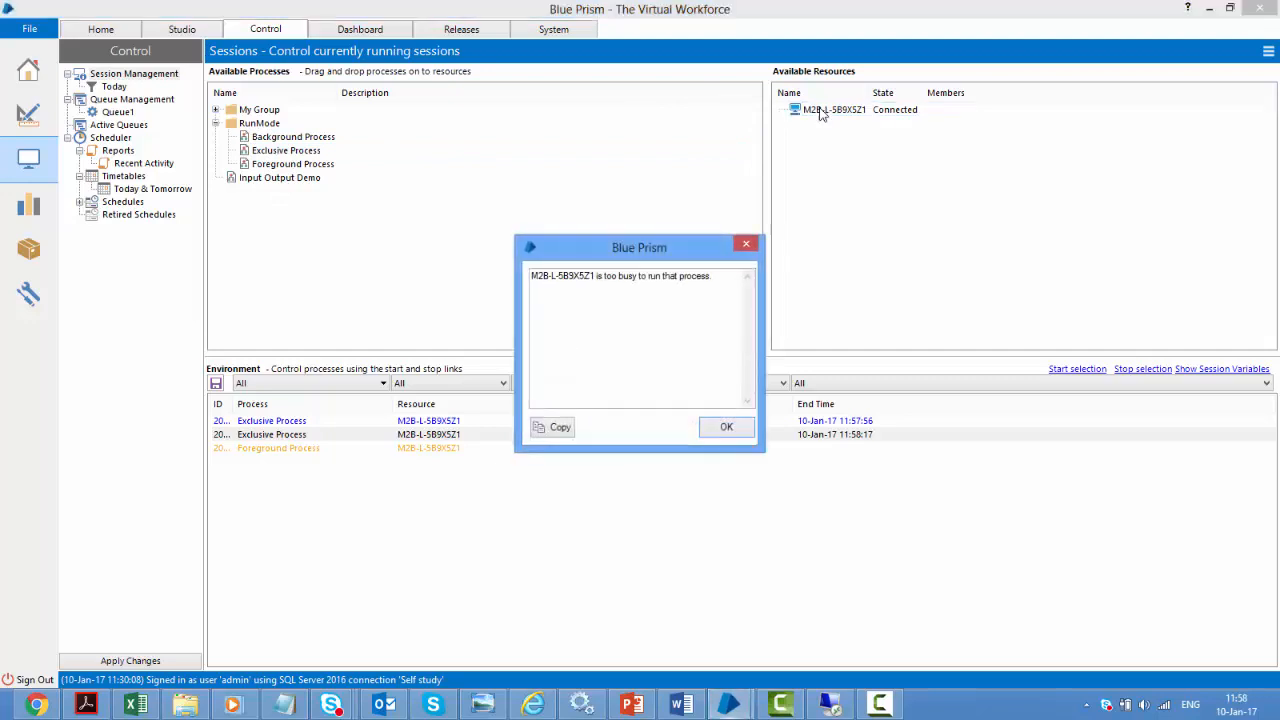
left_click(718, 433)
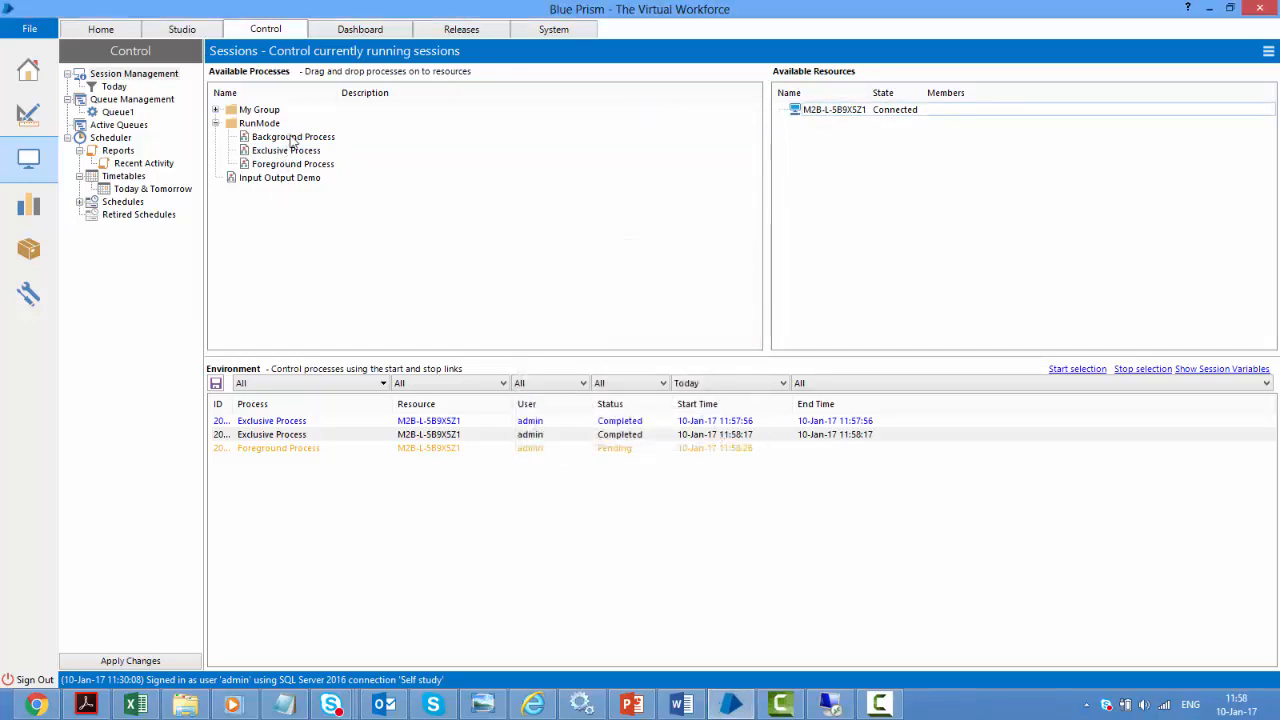
left_click(337, 139)
left_click_drag(339, 145, 816, 117)
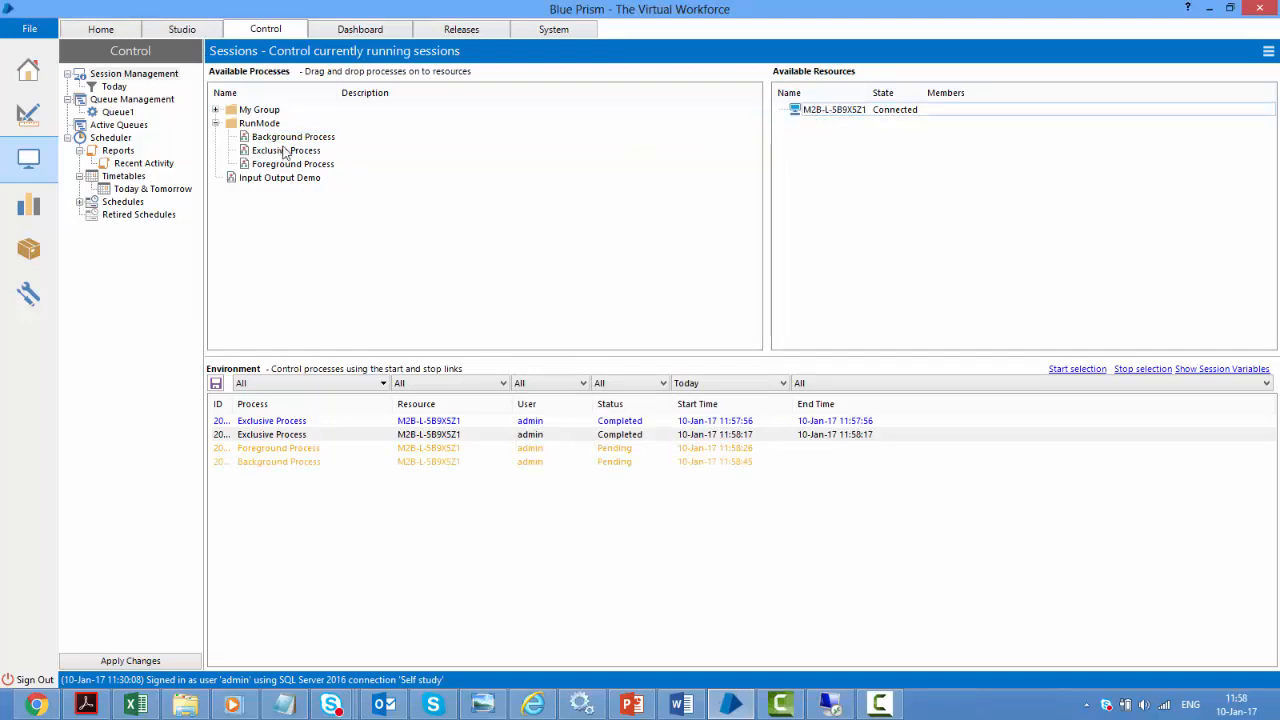
Queue Background Process on the resource, start all three pending sessions, then return to Studio
left_click_drag(284, 138, 845, 118)
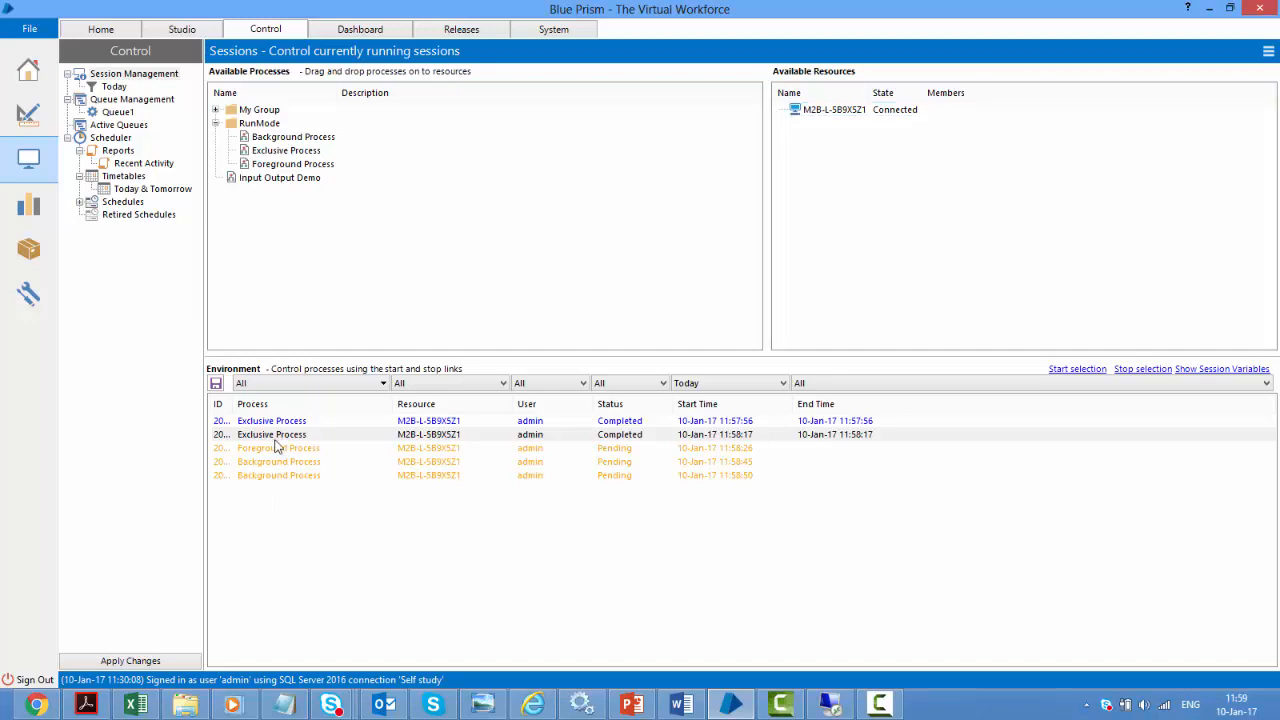
left_click(275, 436)
left_click(281, 450)
left_click(311, 480, "shift")
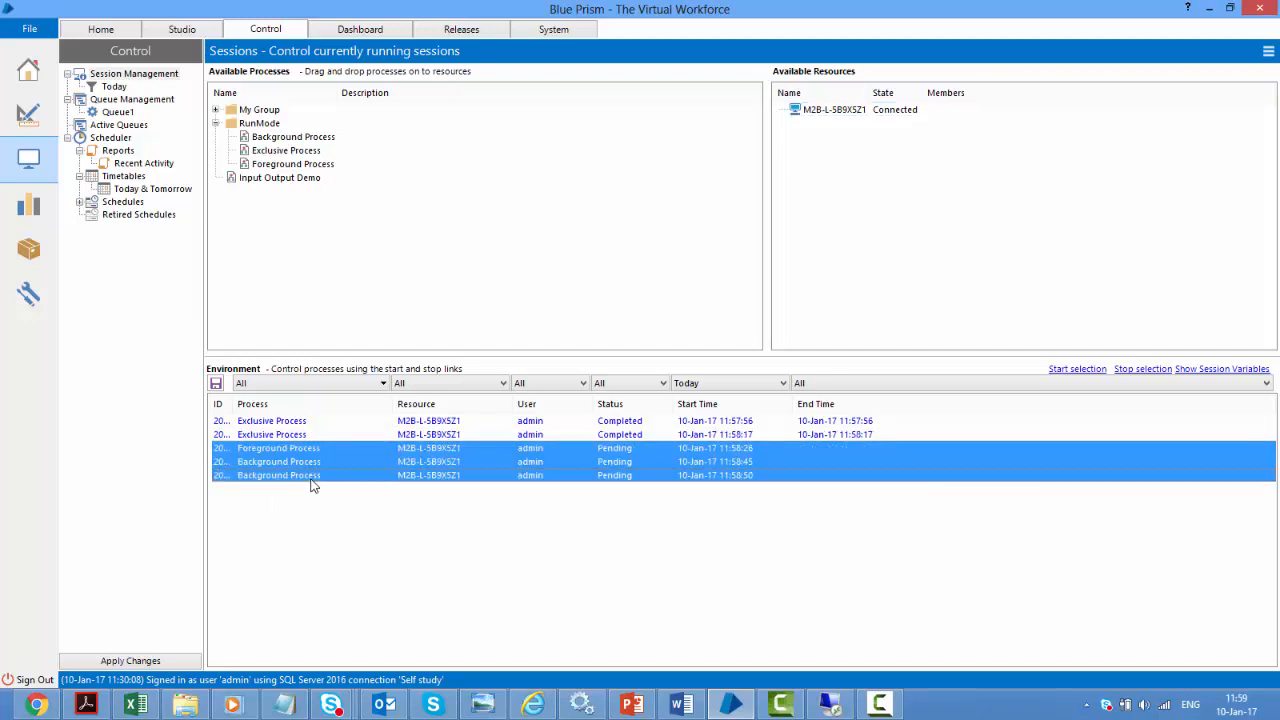
left_click(1077, 370)
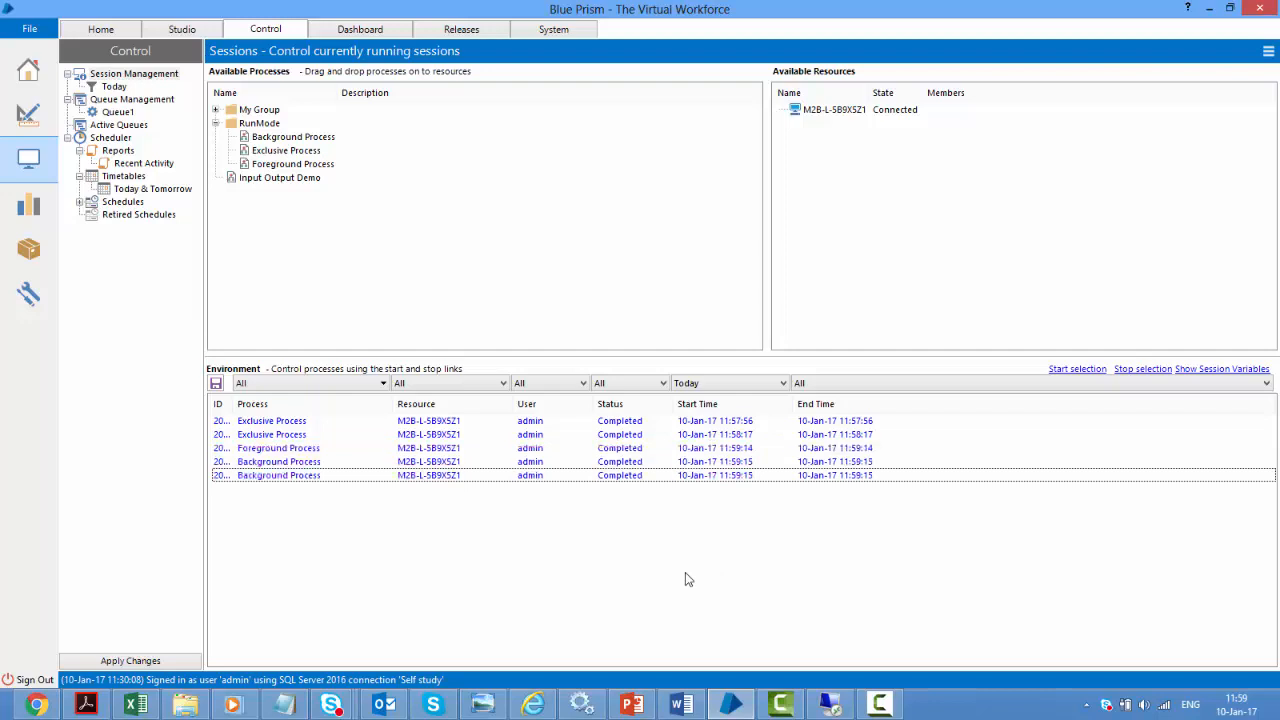
left_click(27, 116)
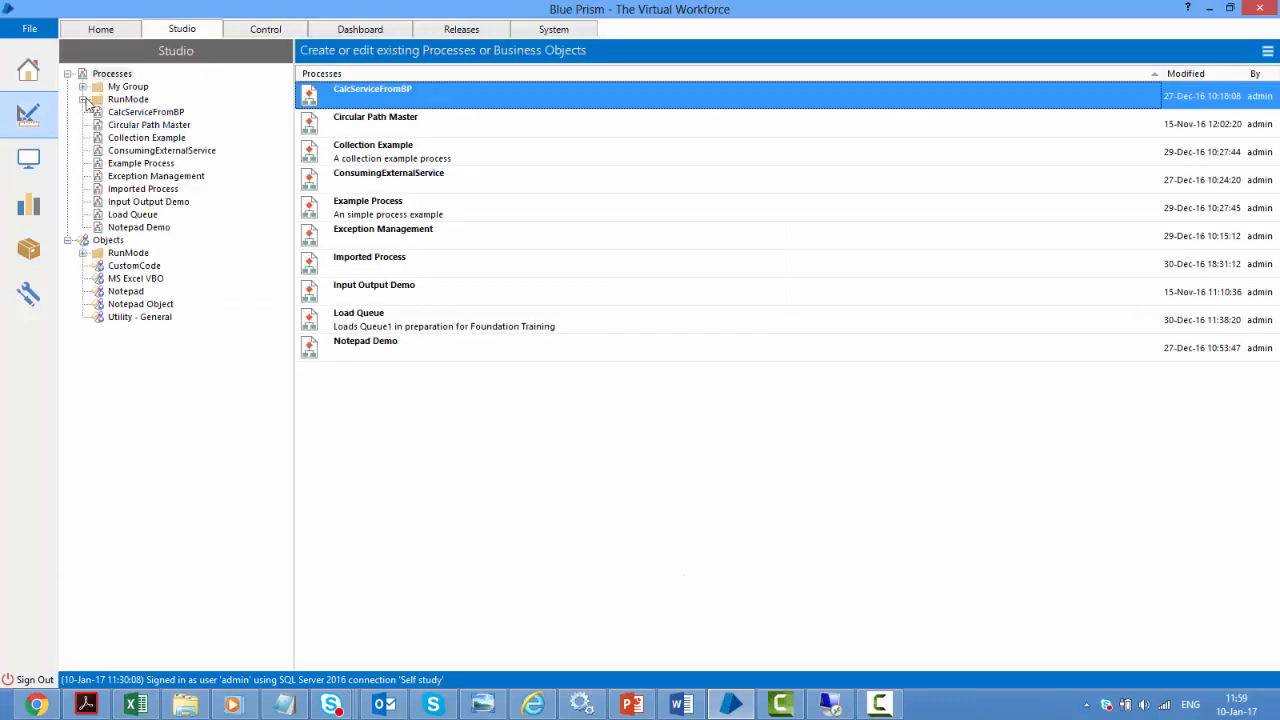
Expand the RunMode folder and open Background Process in Process Studio
left_click(82, 99)
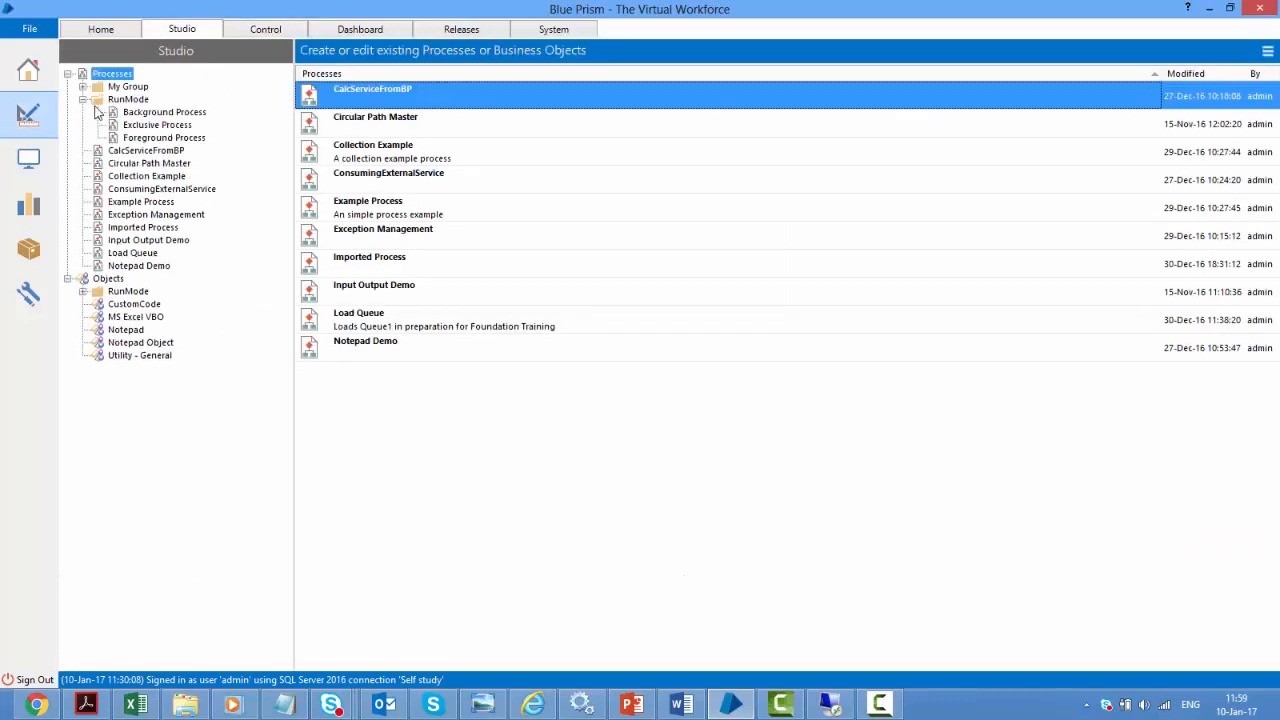
left_click(166, 112)
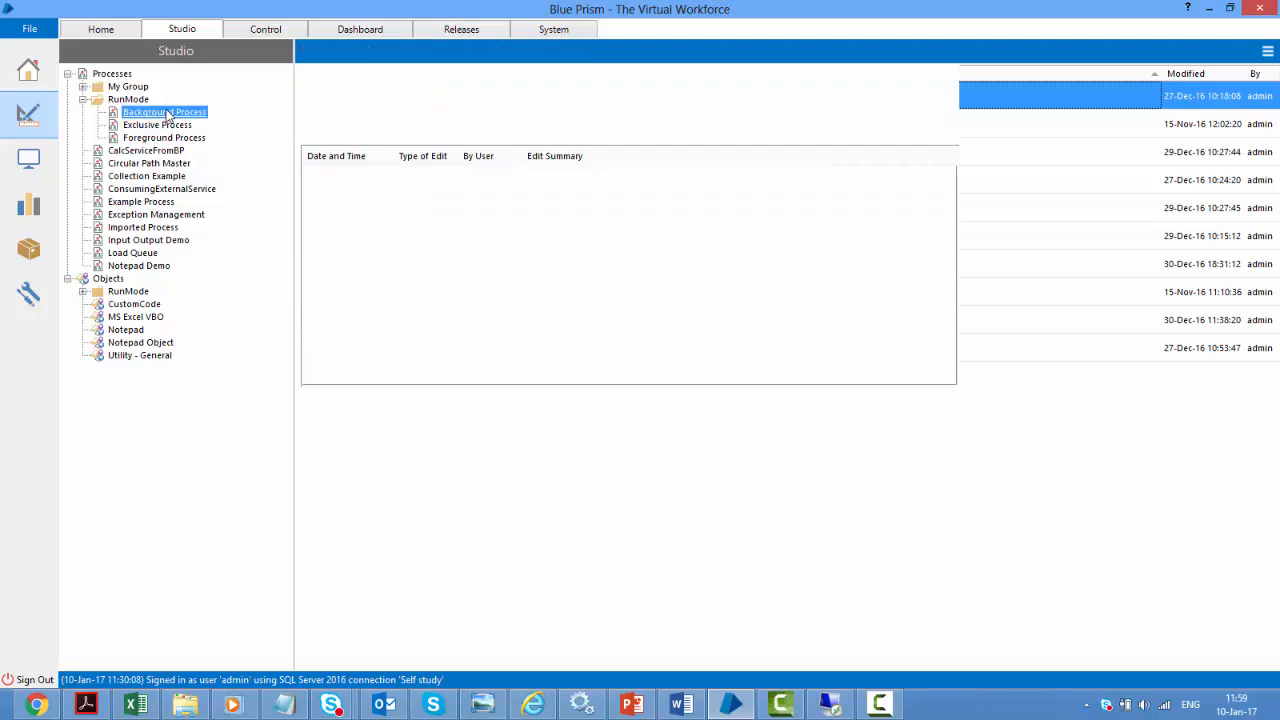
double_click(166, 113)
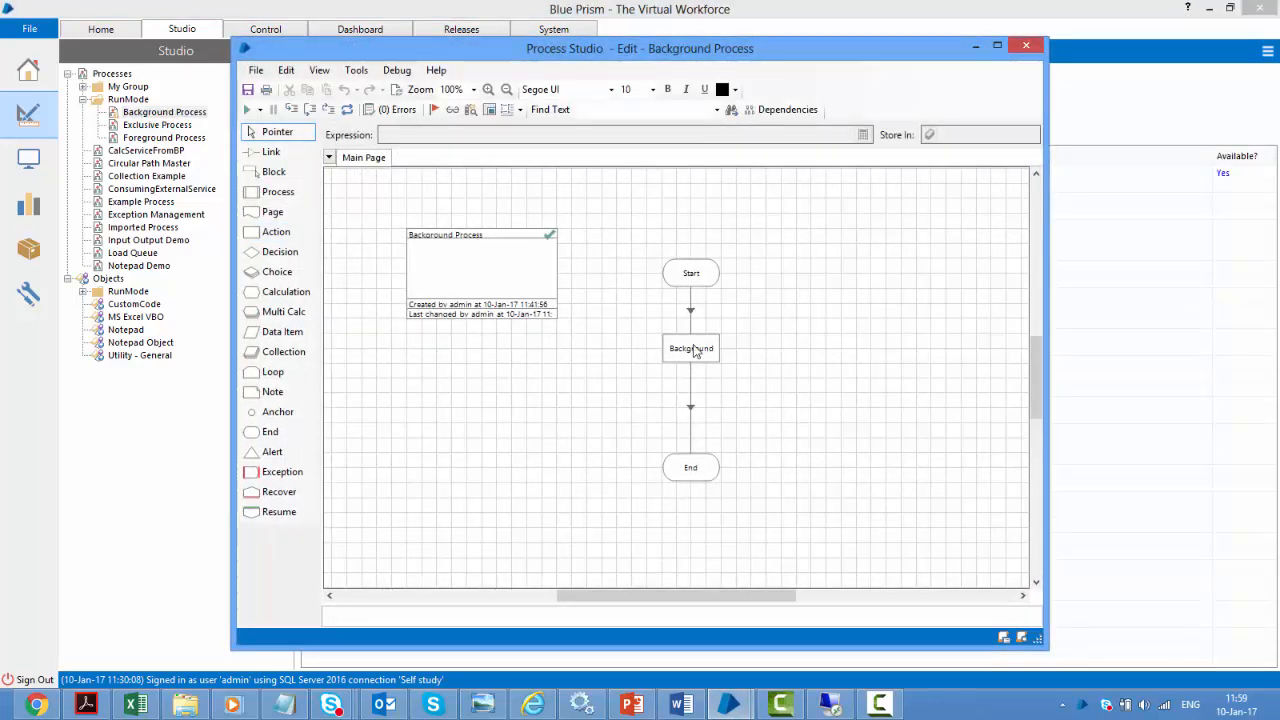
mouse_move(692, 352)
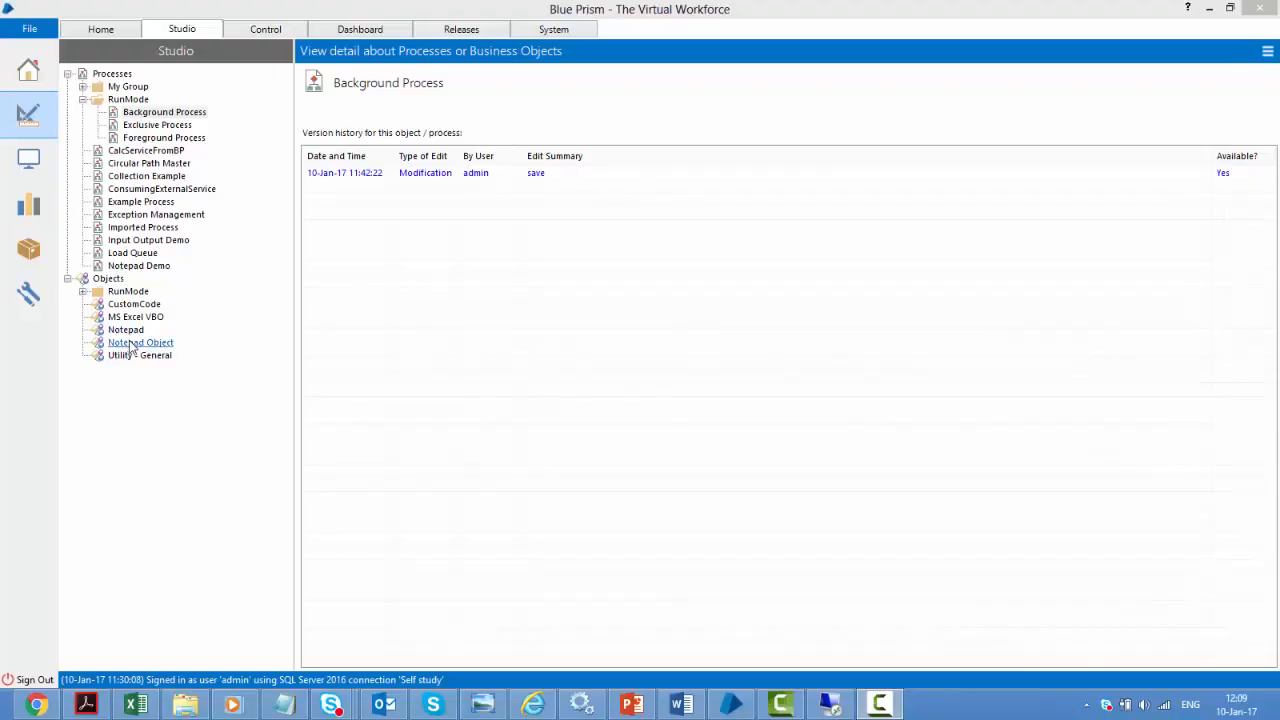
Open Notepad Object in Object Studio, landing on its Initialise page
double_click(129, 344)
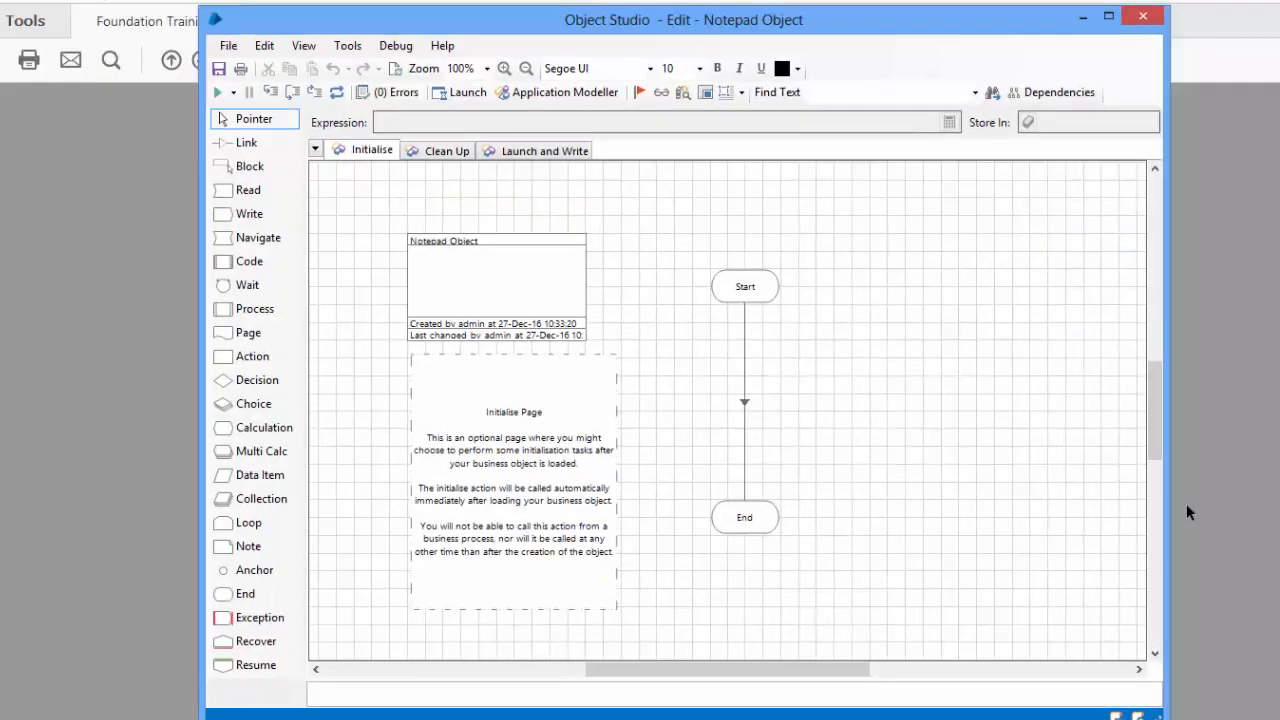
left_click(437, 152)
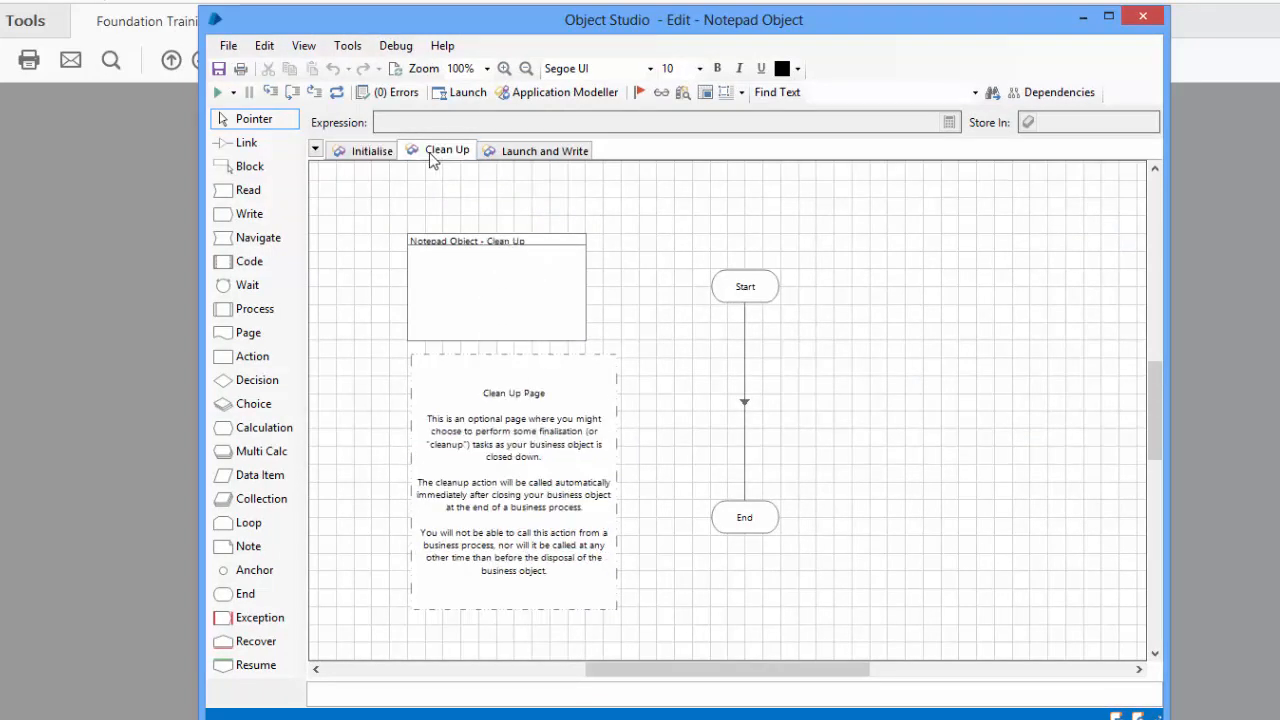
left_click(376, 152)
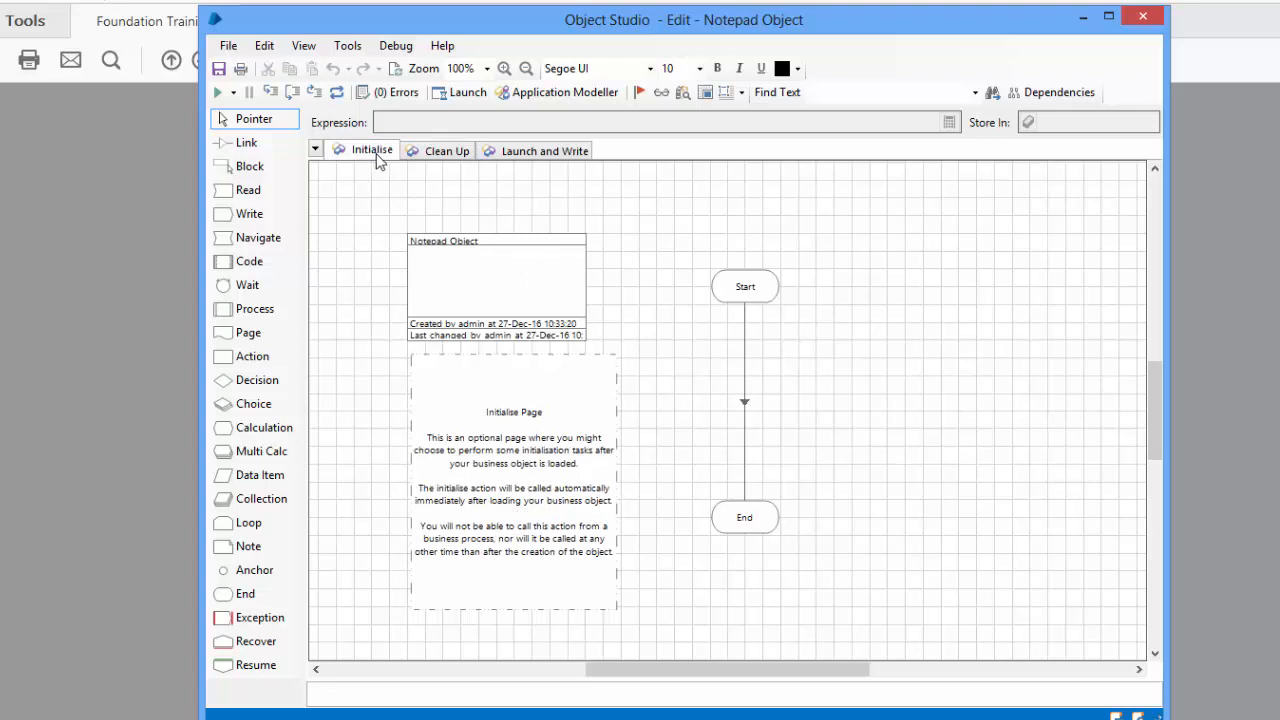
left_click(437, 151)
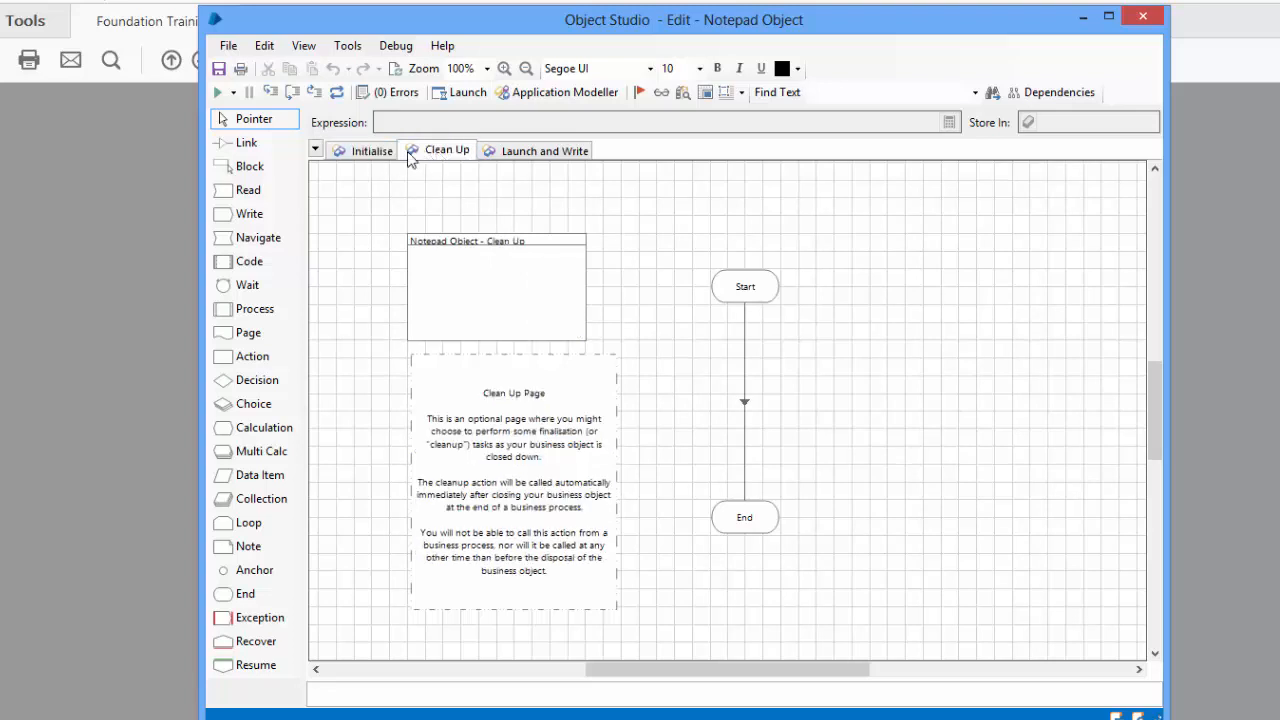
left_click(350, 153)
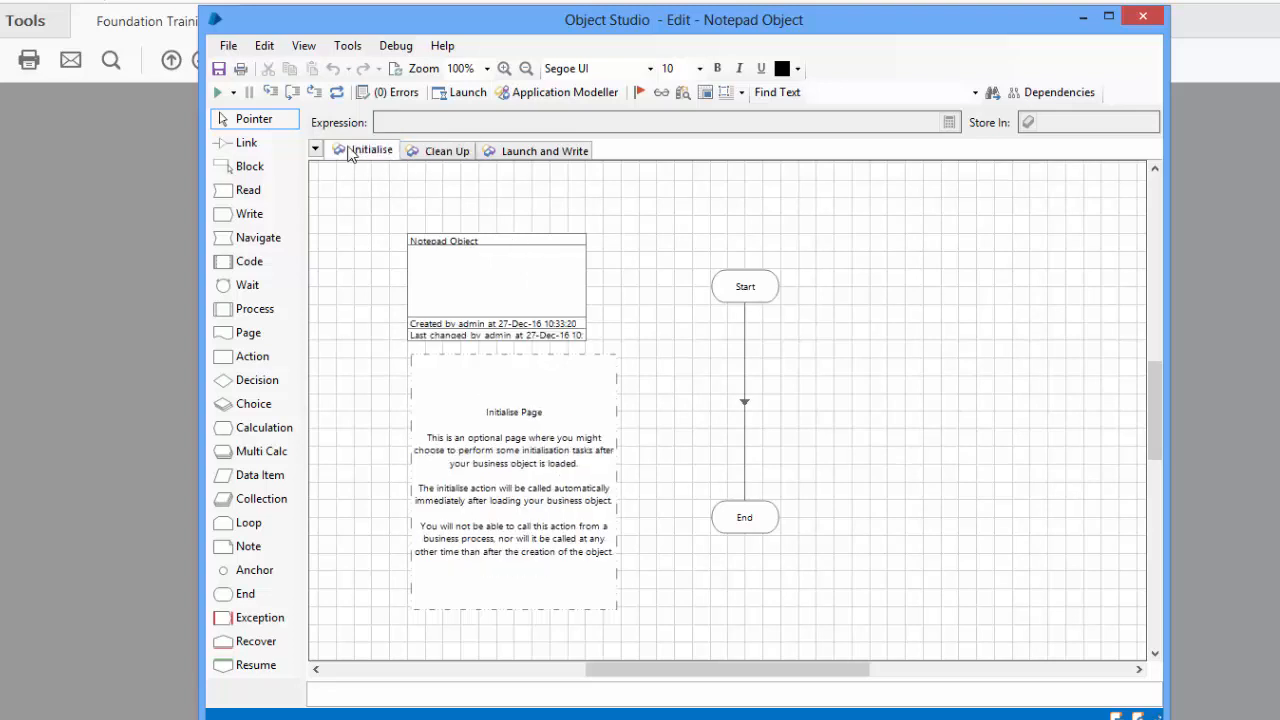
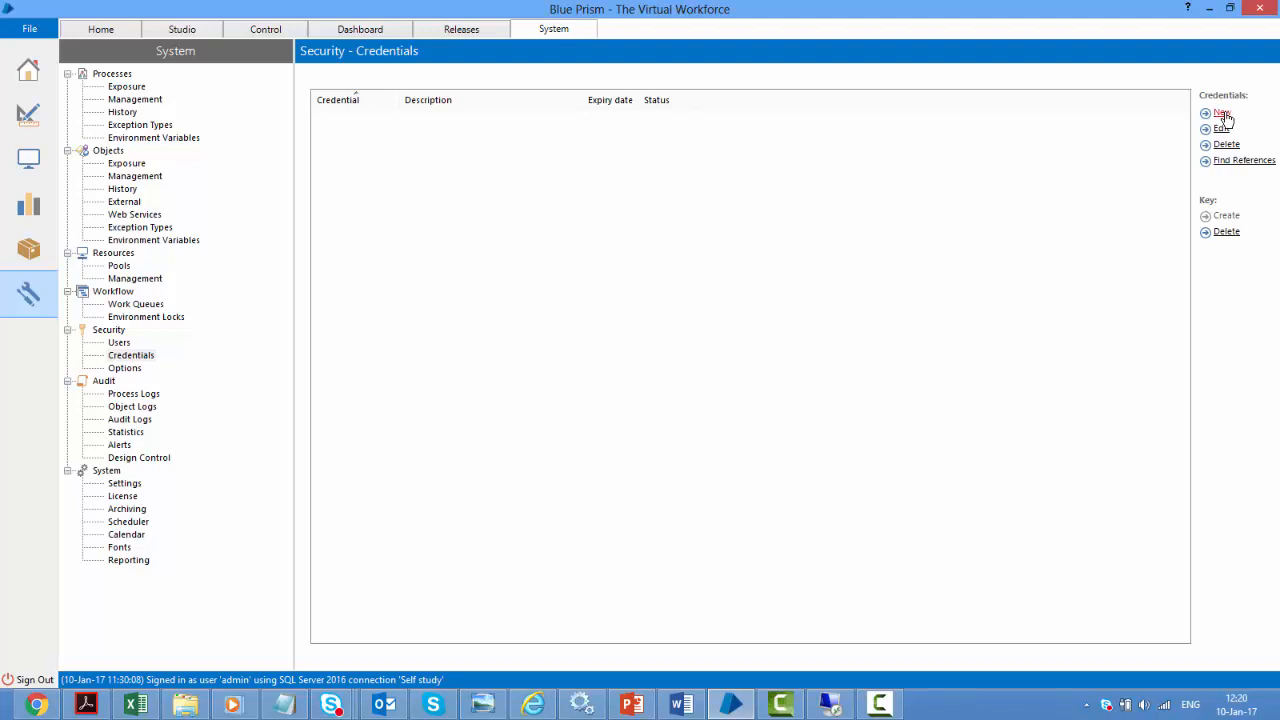
Create a new credential 'ravi credentials' for user ravi, expiring 27 January 2017
left_click(1224, 116)
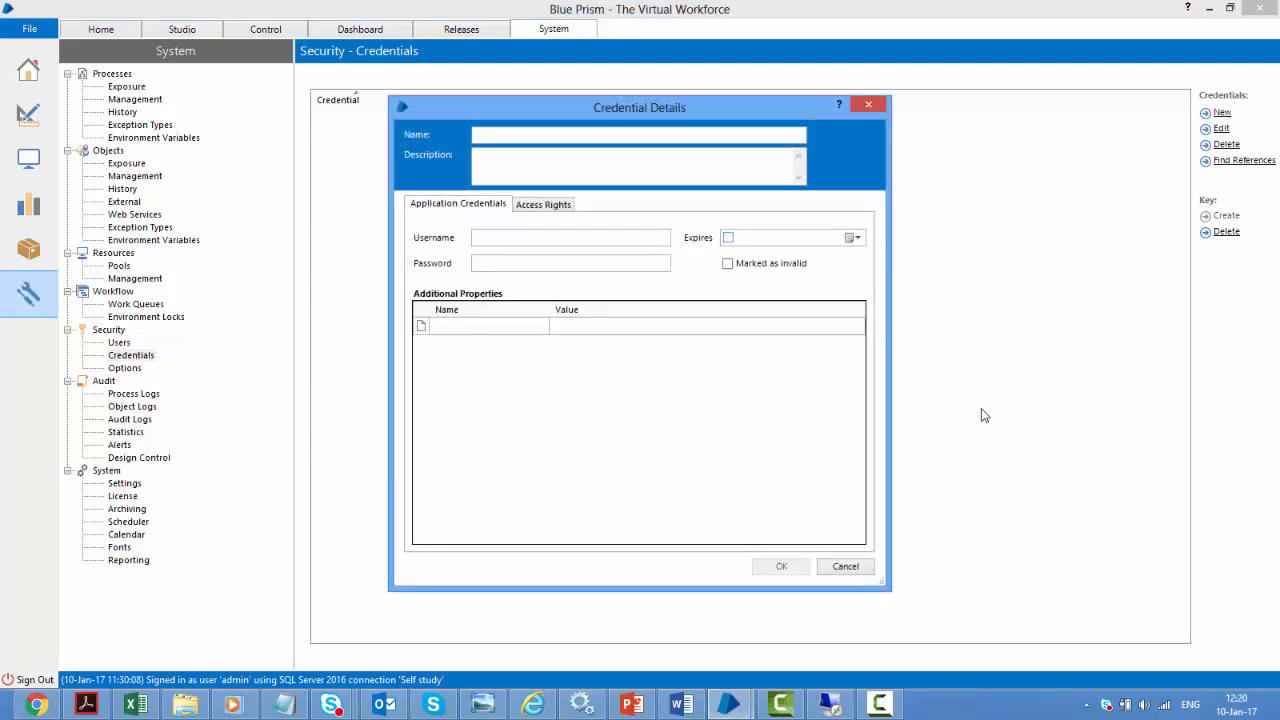
type("ravi")
type("credentials")
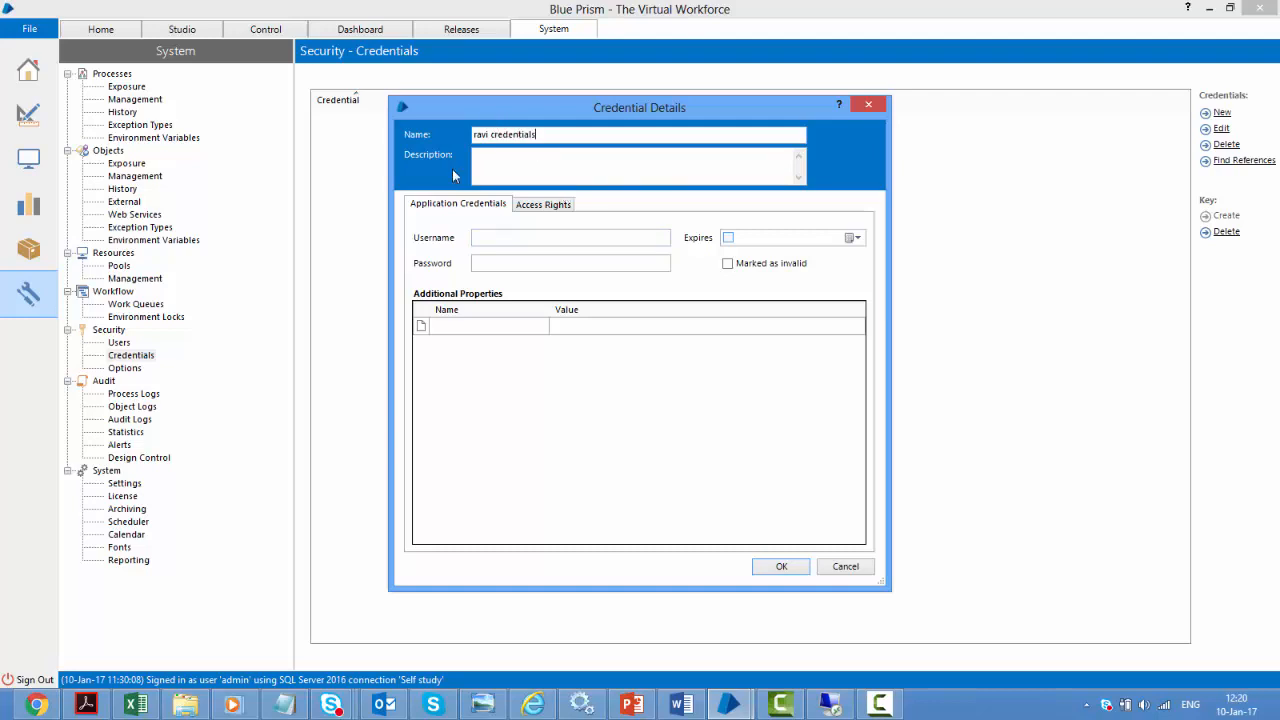
left_click(494, 241)
type("rav")
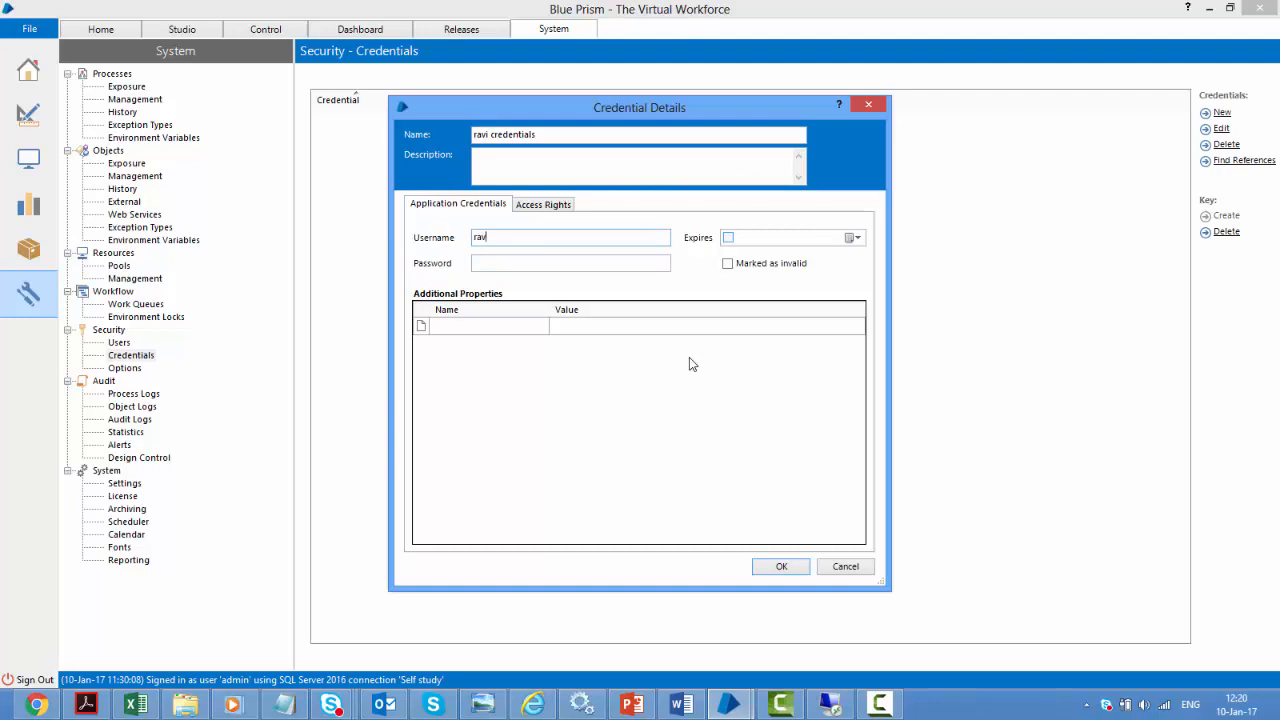
type("i")
left_click(857, 239)
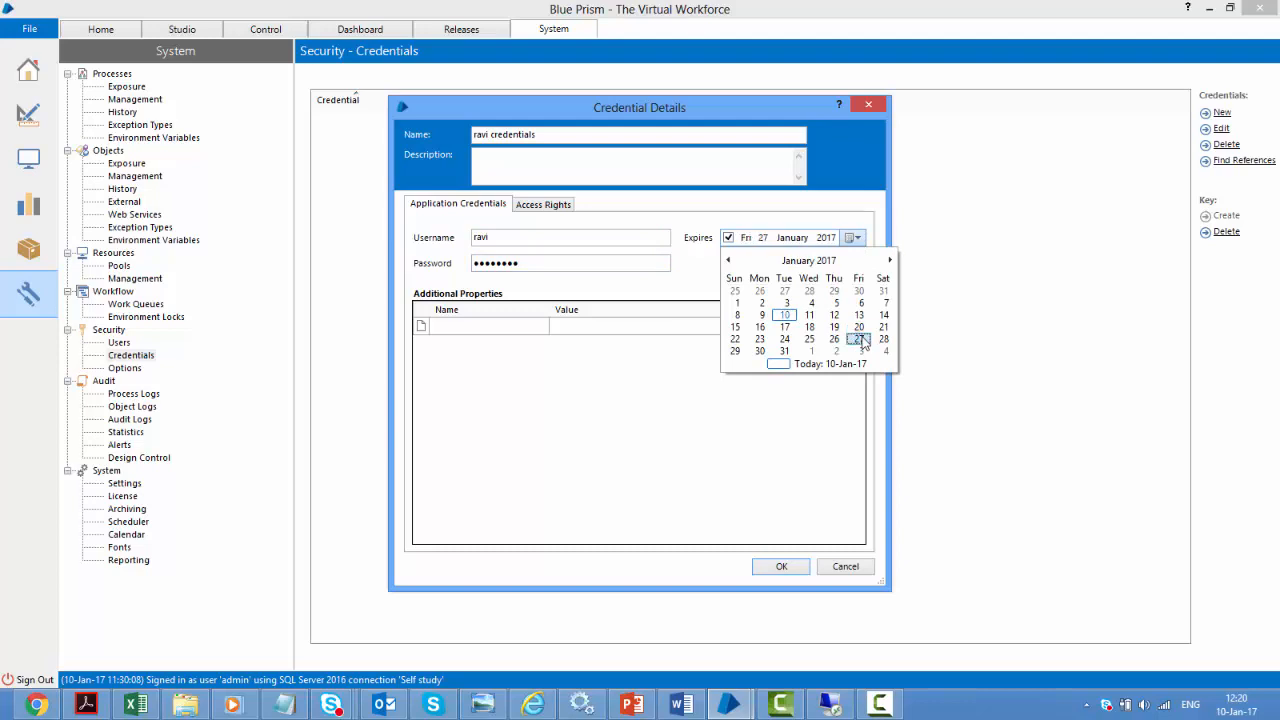
left_click(861, 339)
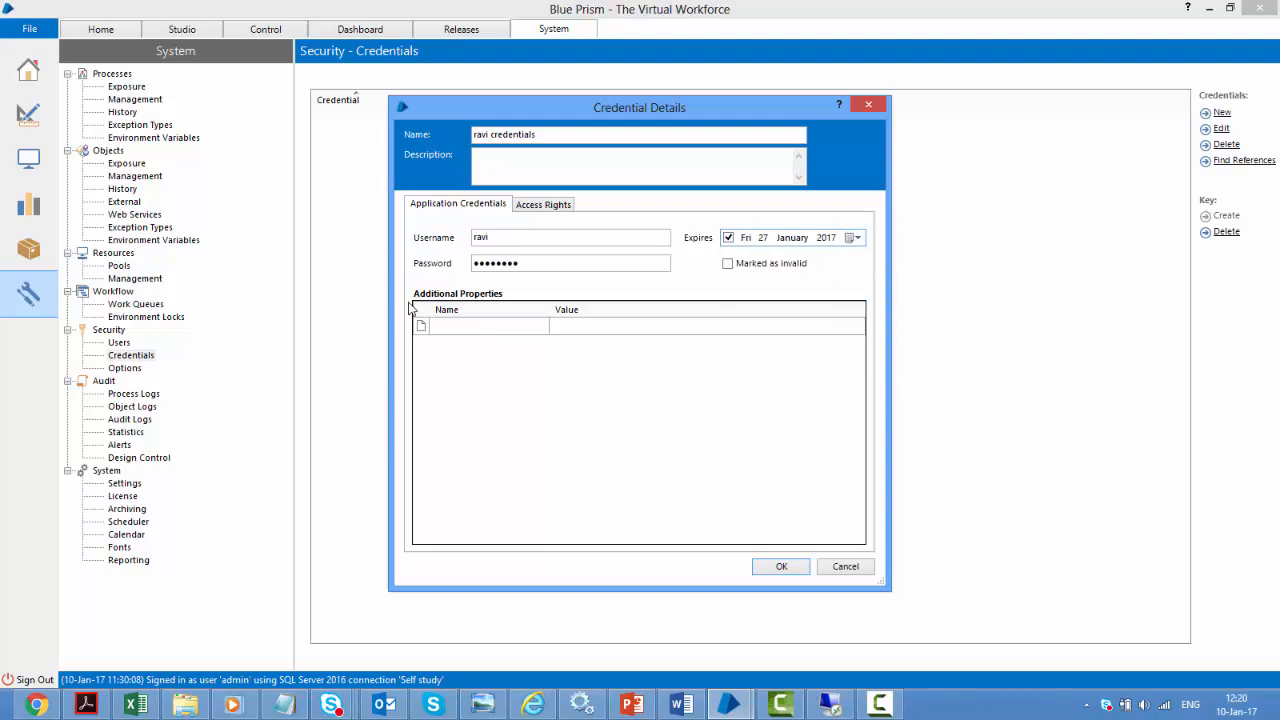
Add the properties property1 and property2 with their values
left_click(465, 329)
type("propert")
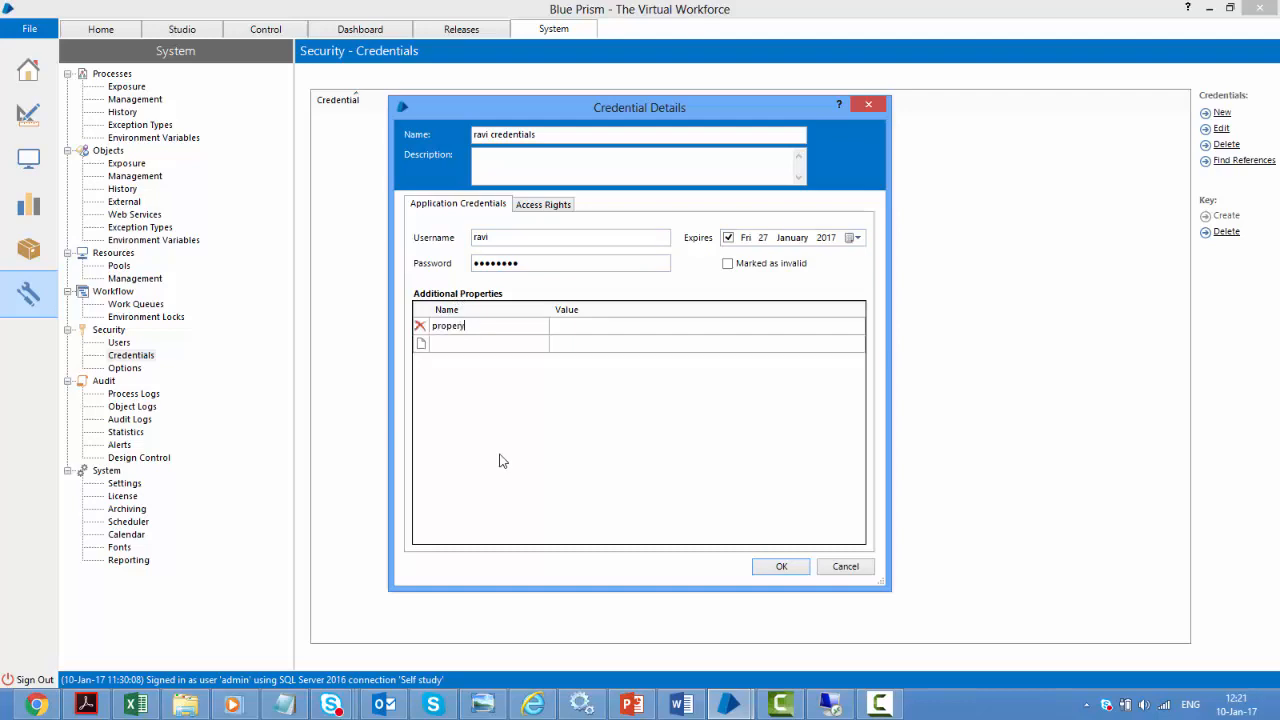
type("y1")
key("Tab")
type("pr")
key("Tab")
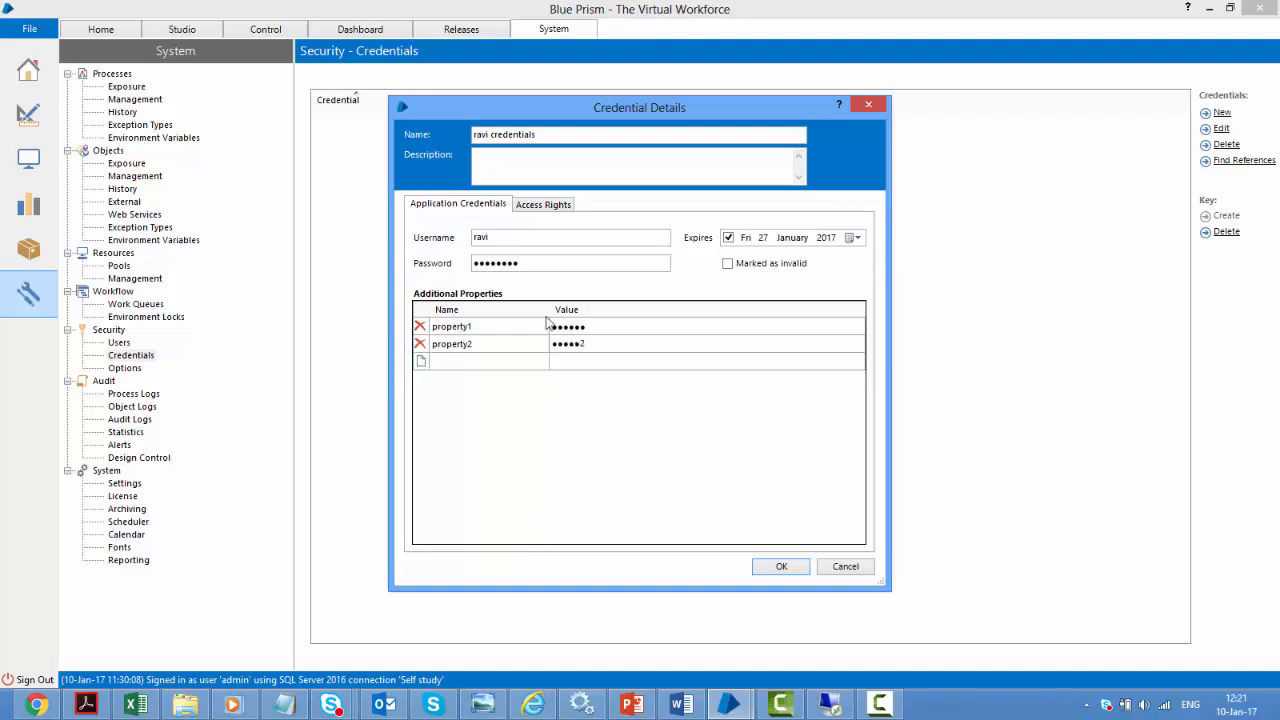
left_click(538, 205)
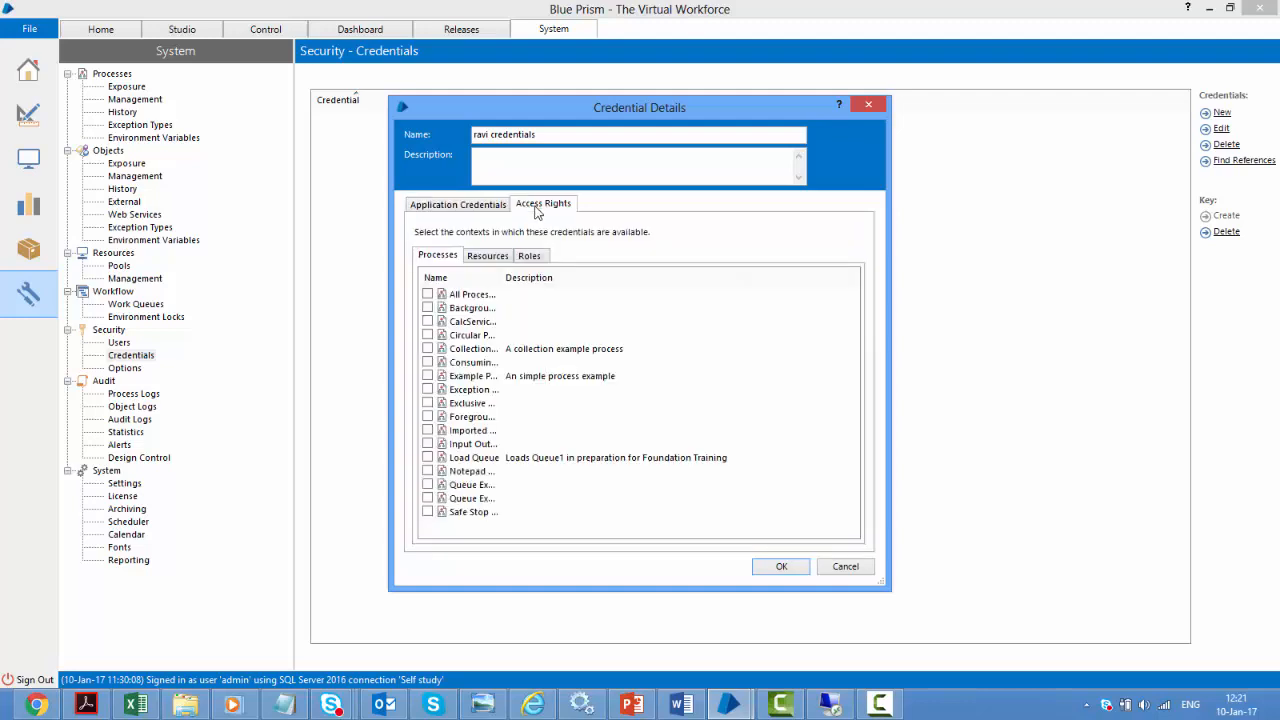
Allow ravi credentials on All Resources and save the credential
left_click_drag(505, 277, 568, 277)
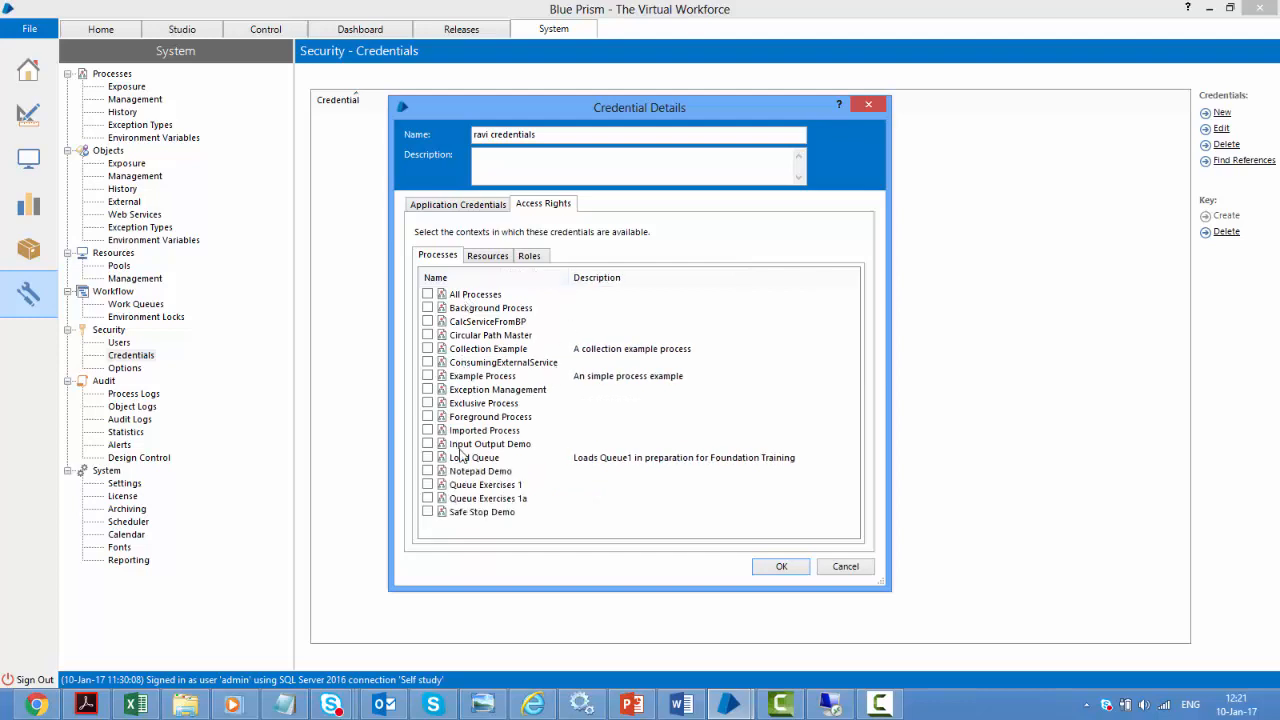
left_click(490, 256)
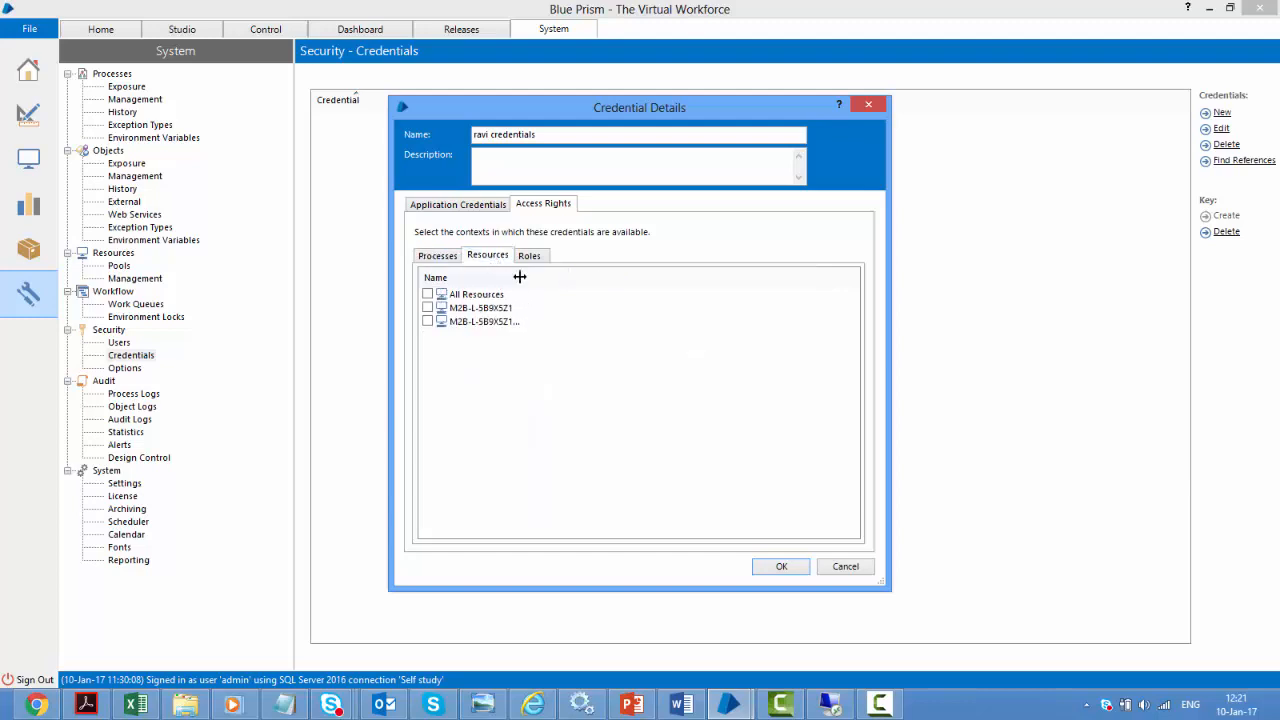
left_click(428, 294)
left_click(527, 256)
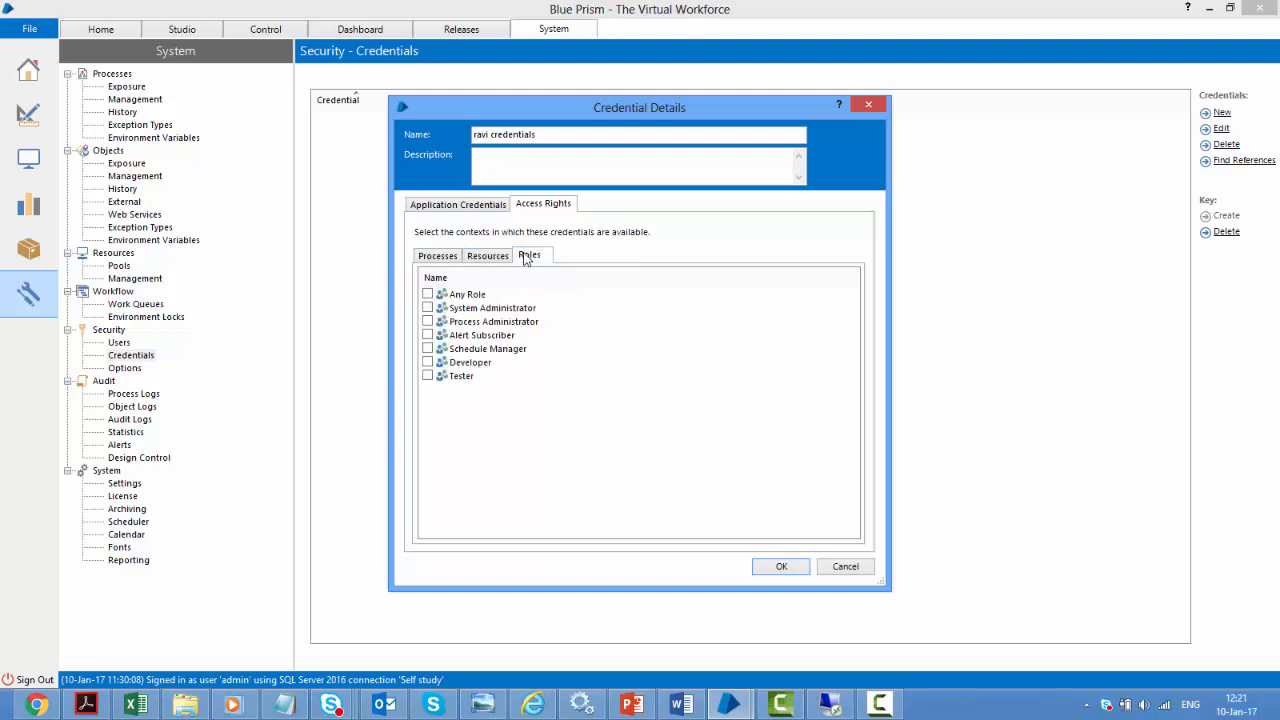
left_click(440, 258)
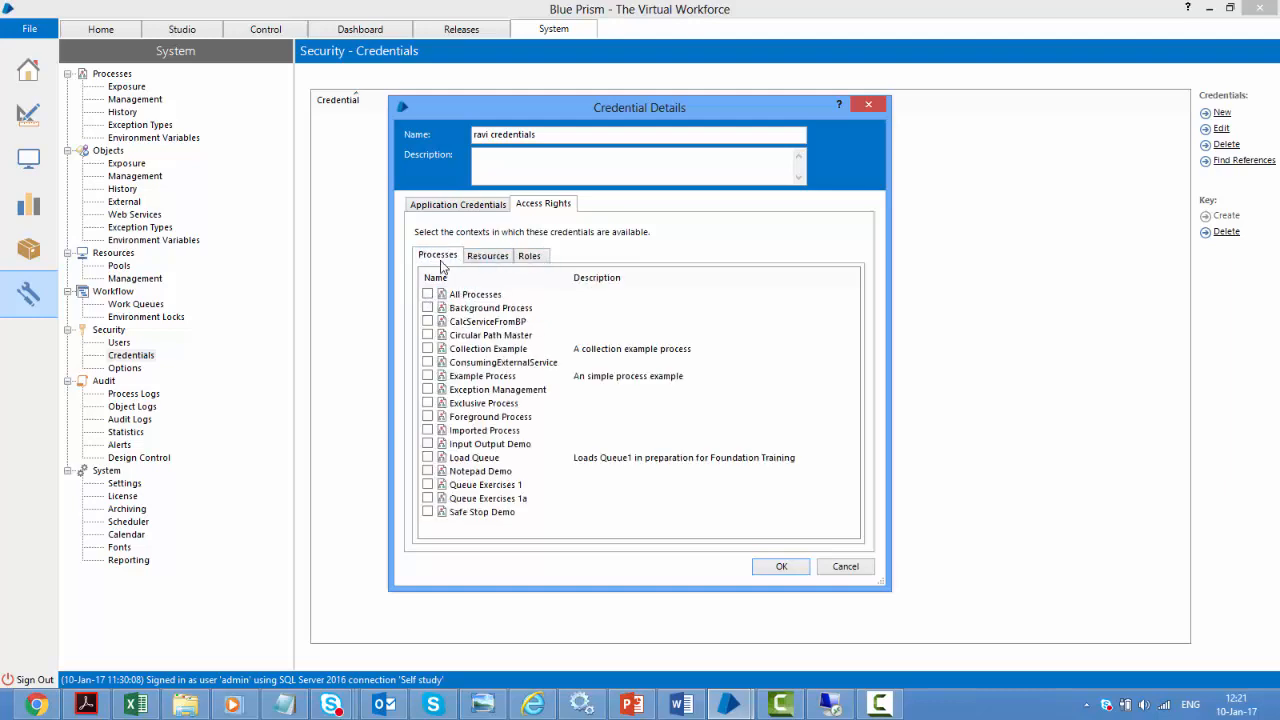
left_click(487, 257)
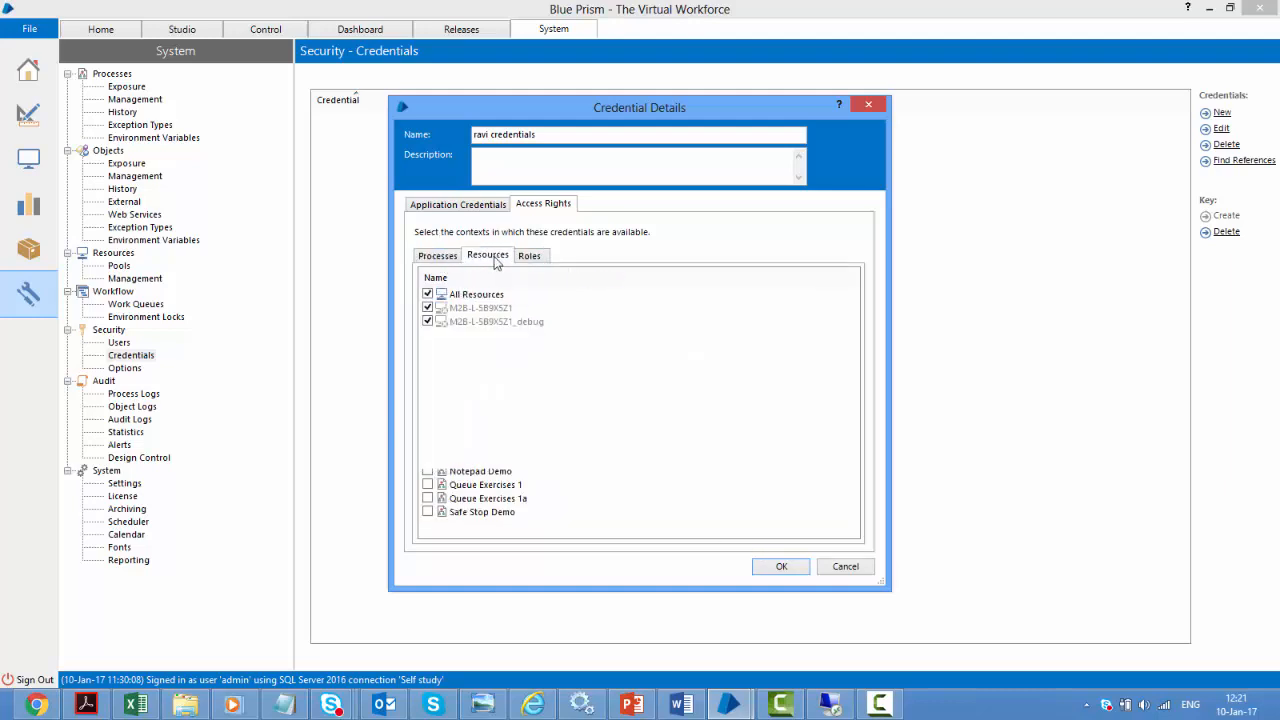
left_click(776, 567)
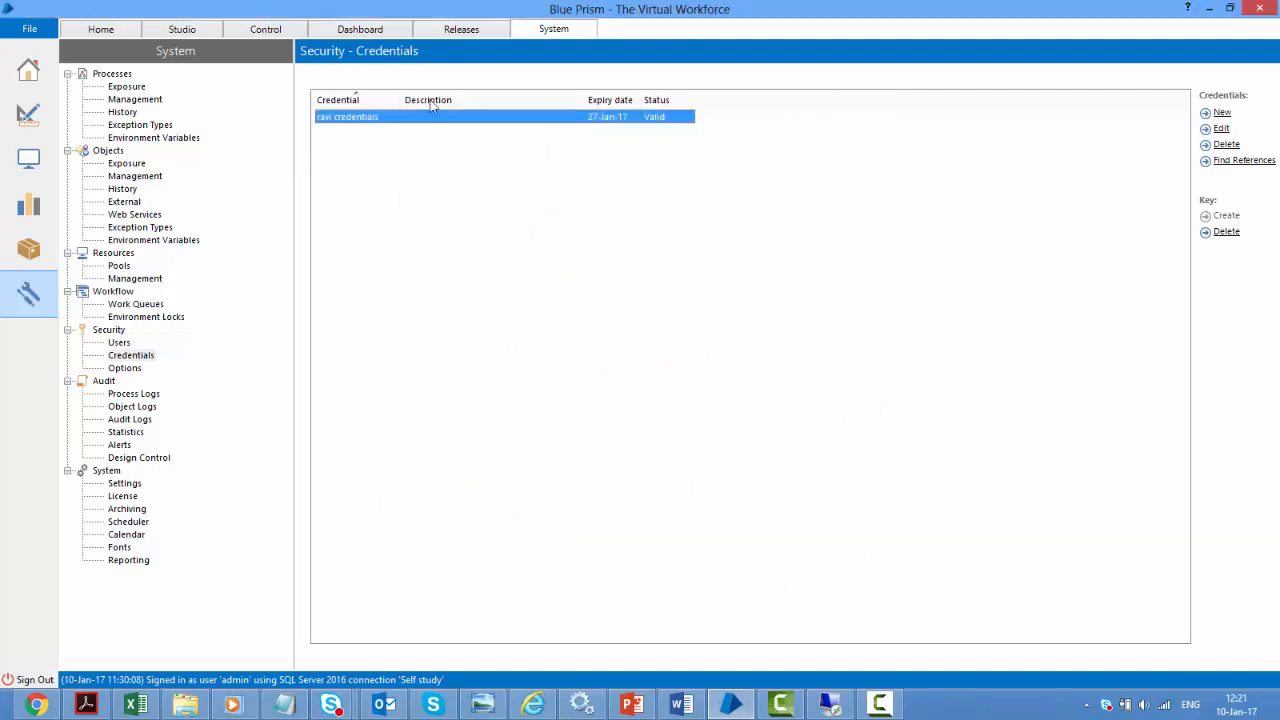
Create a process named 'Credentials demo' and open it in Process Studio
left_click(24, 117)
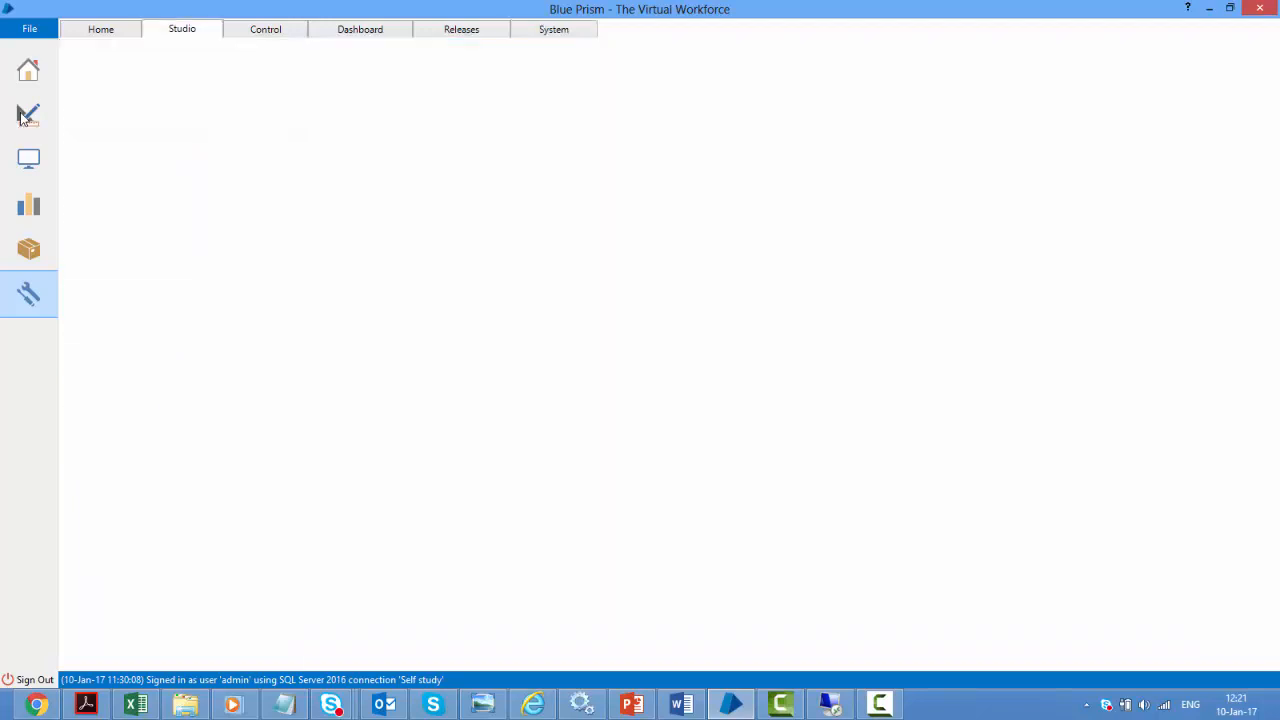
left_click(108, 75)
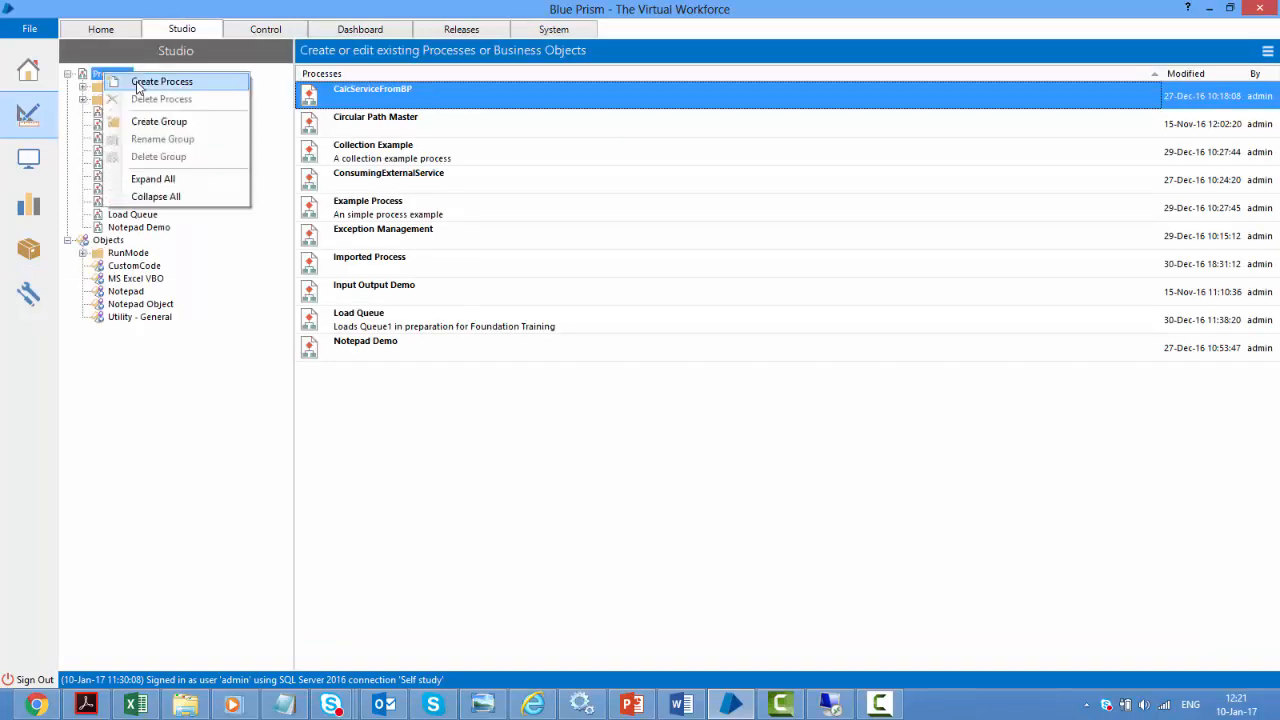
left_click(138, 86)
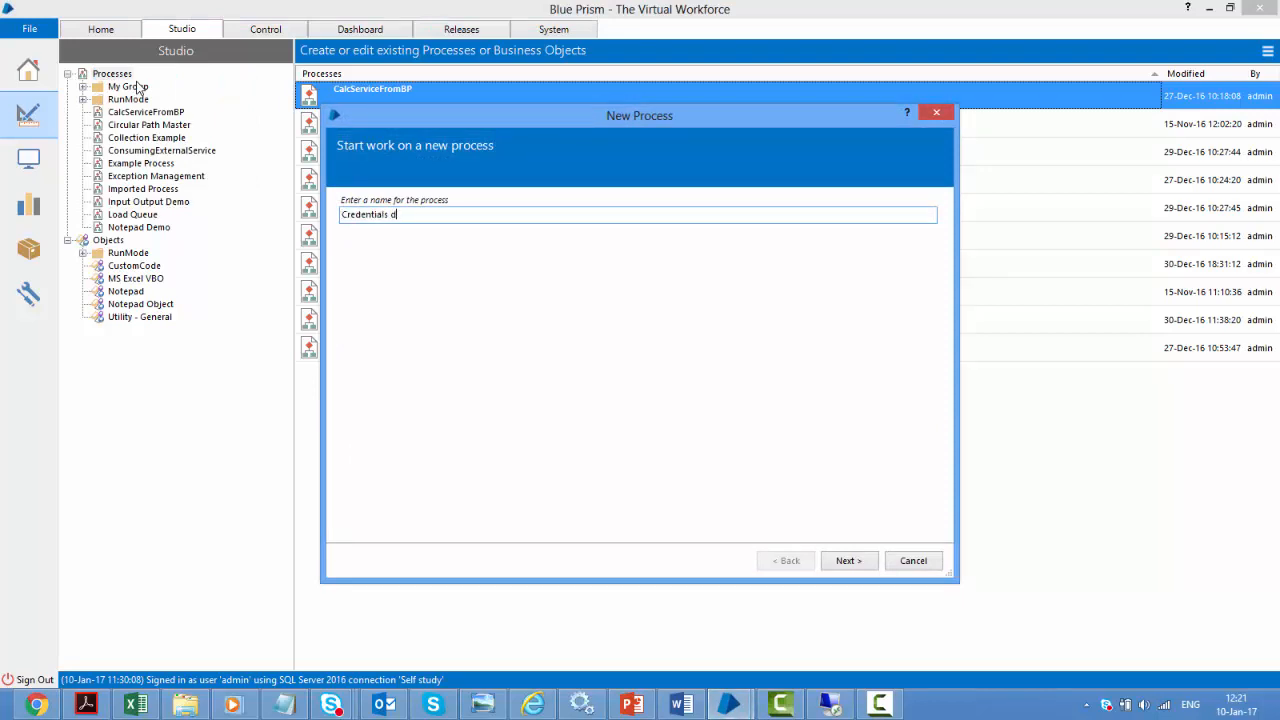
type("Credentials demo")
key("Return")
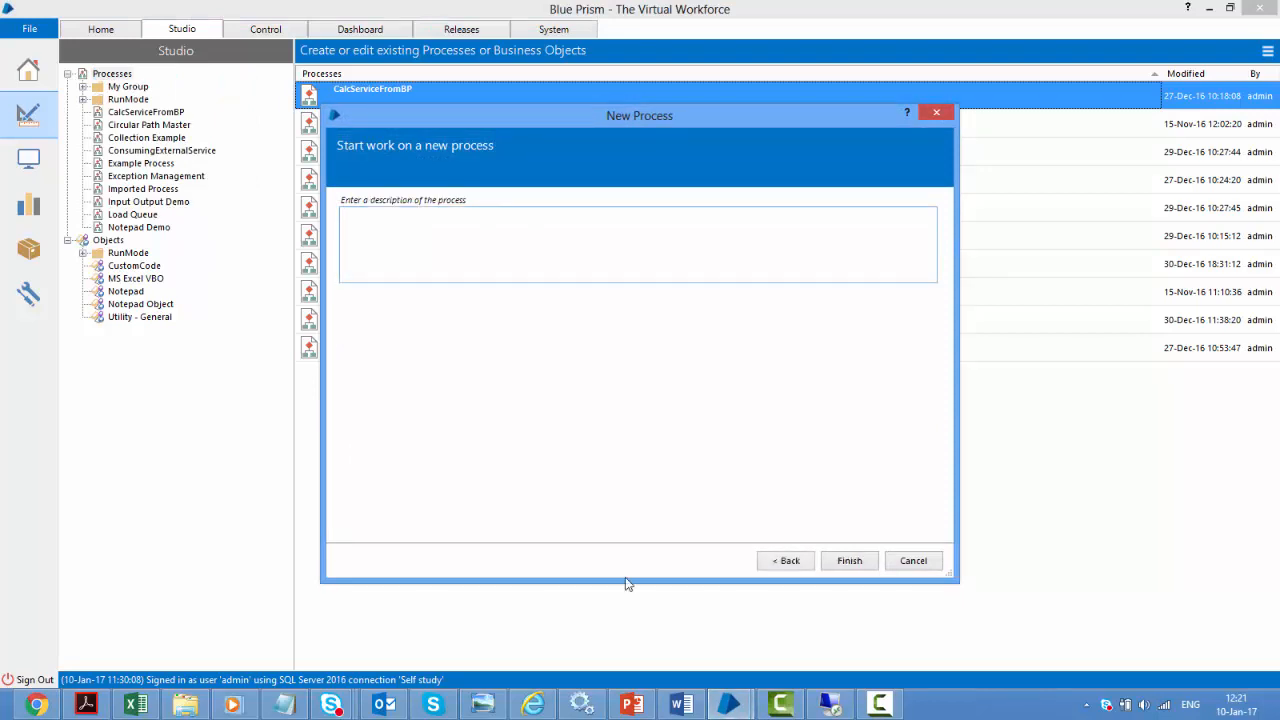
left_click(855, 562)
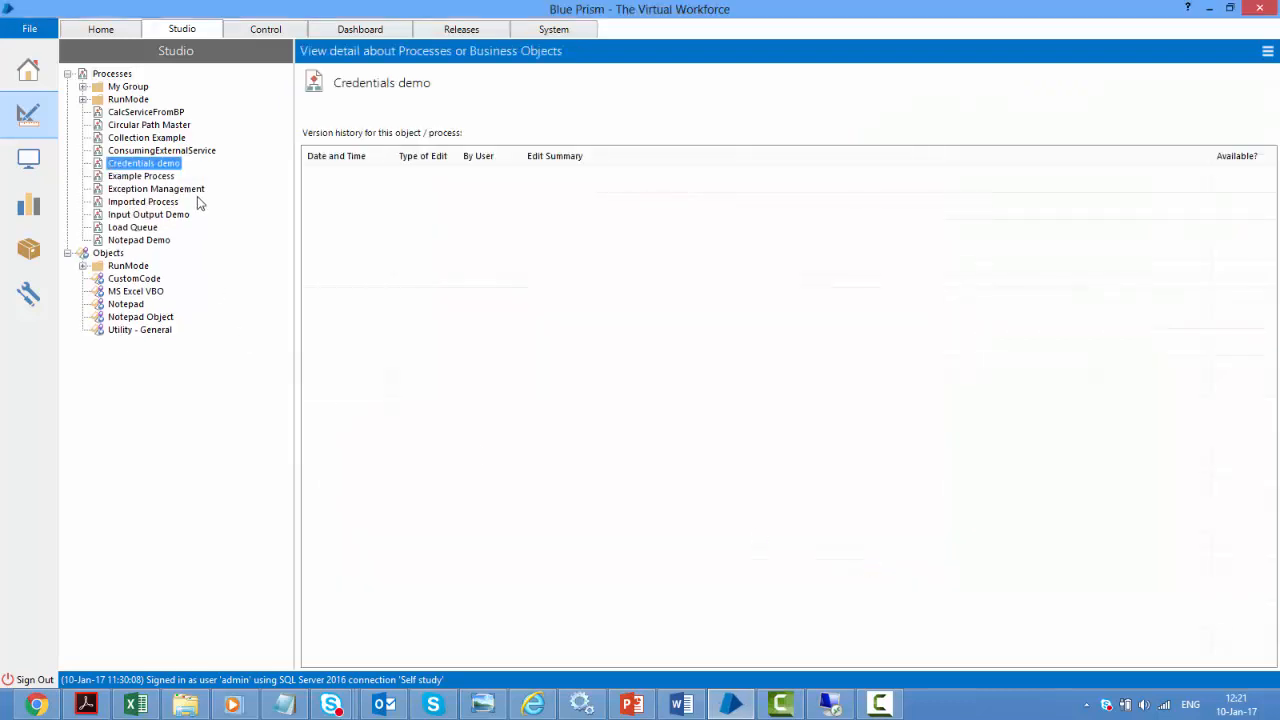
double_click(145, 162)
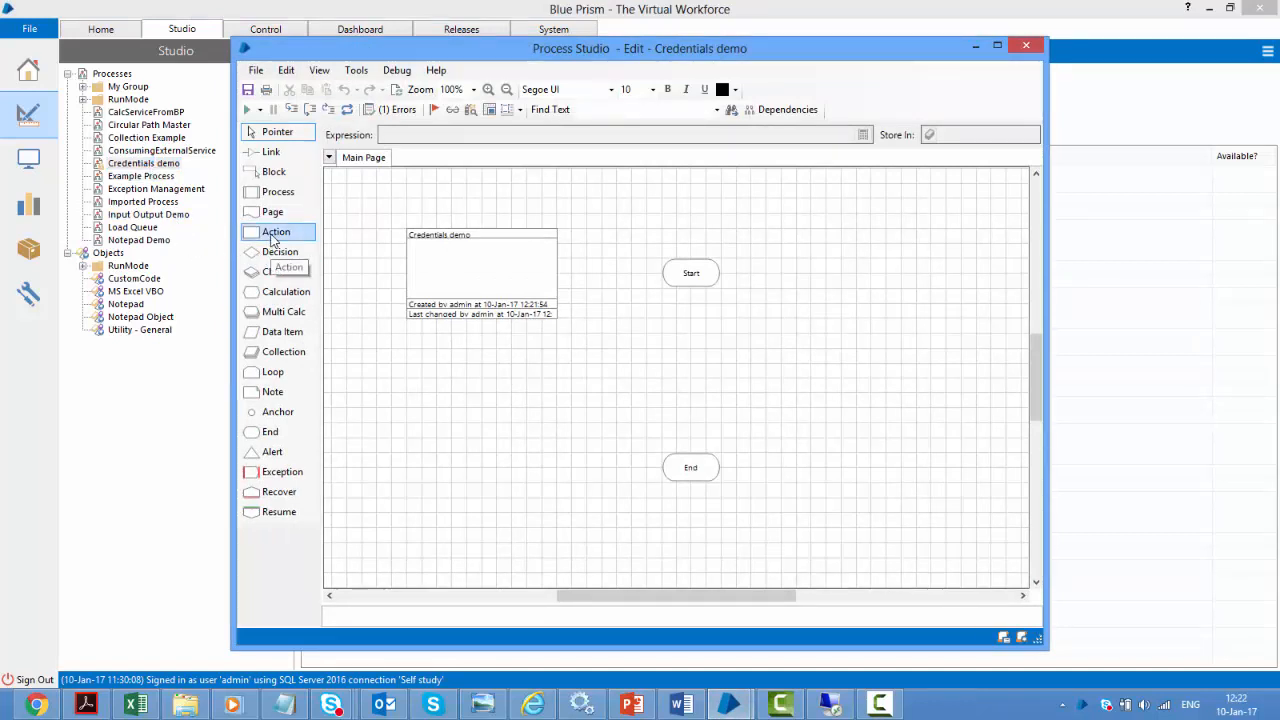
Add an action stage named Retrieve credentials calling Credentials Get for "ravi credentials"
left_click_drag(272, 238, 697, 333)
double_click(700, 325)
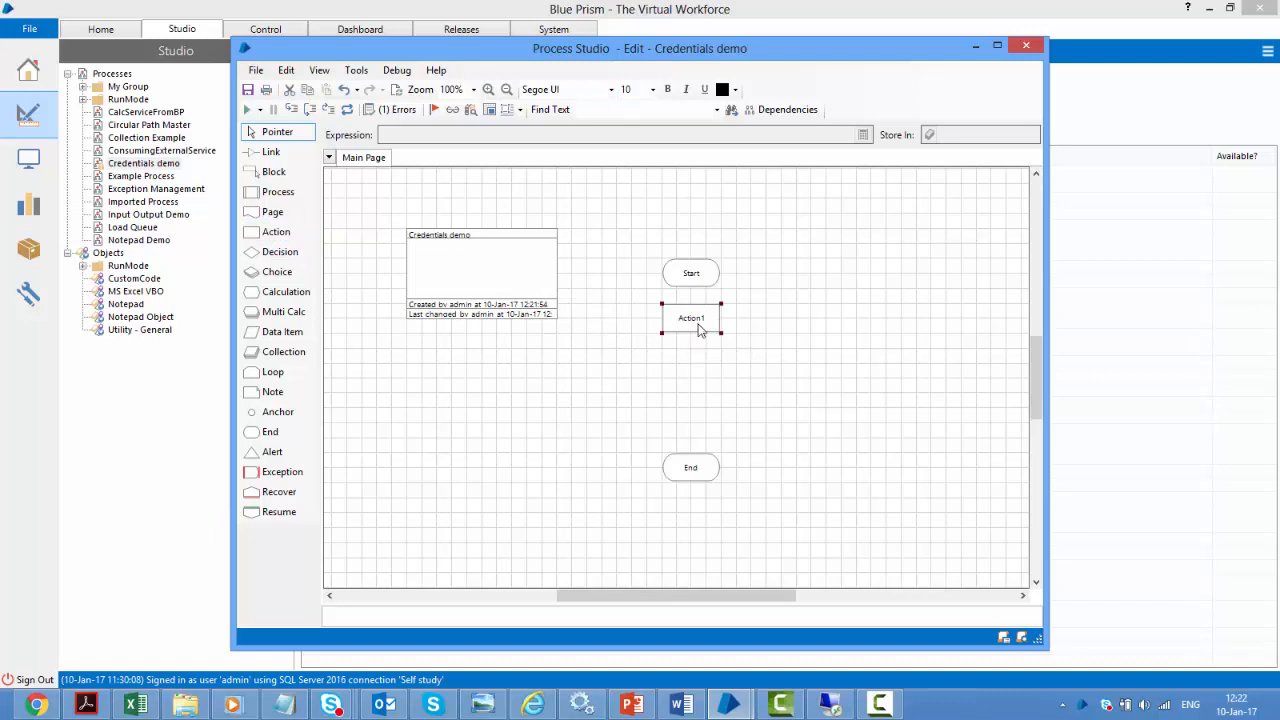
type("Retrieve credentials")
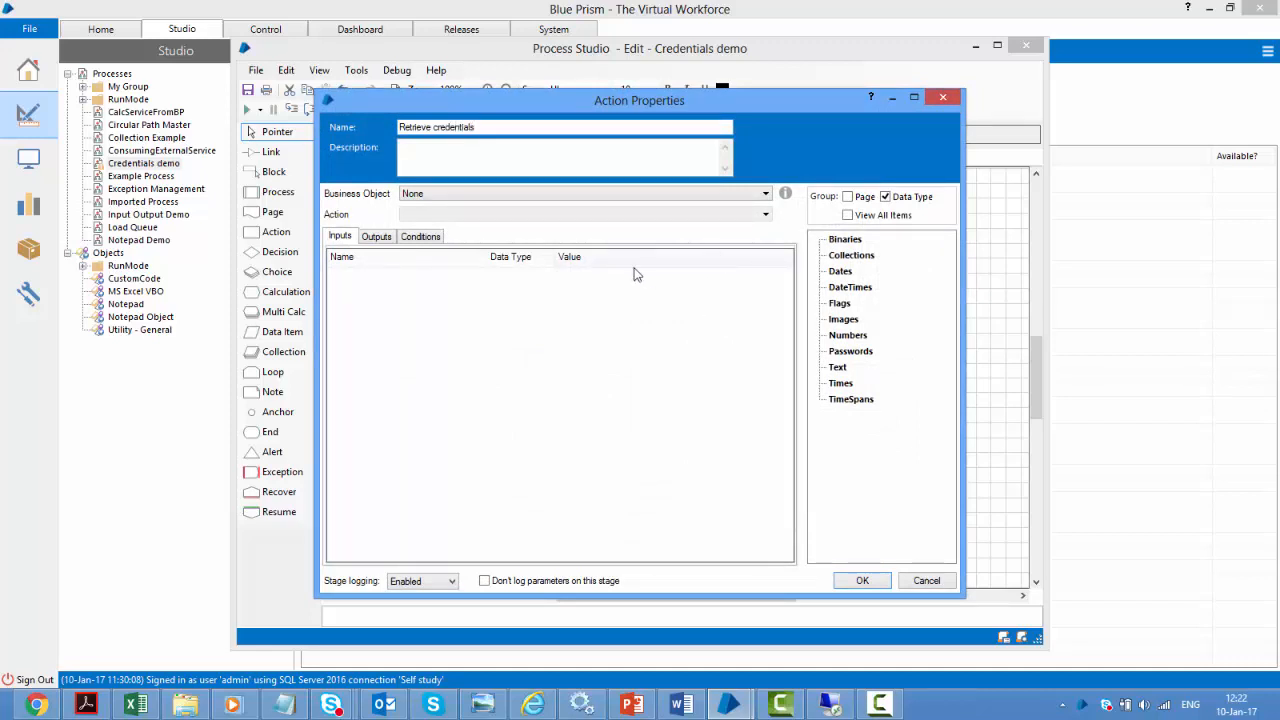
left_click(483, 192)
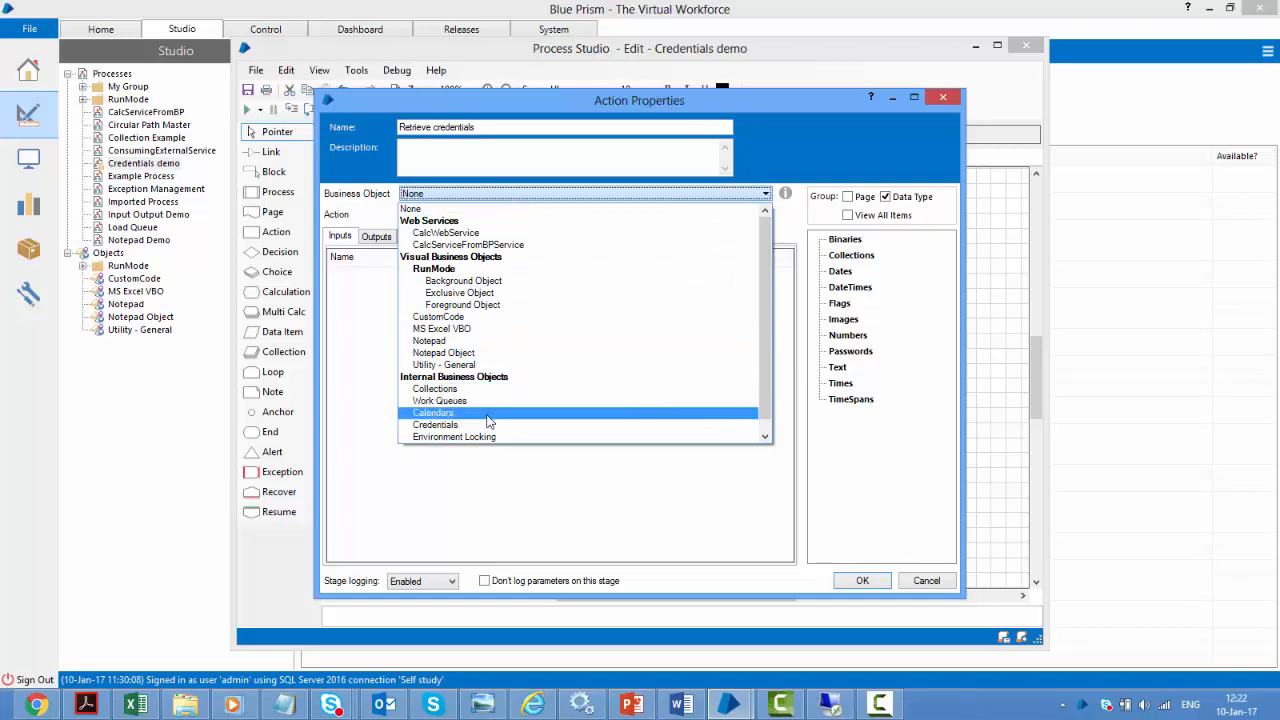
left_click(487, 425)
left_click(484, 216)
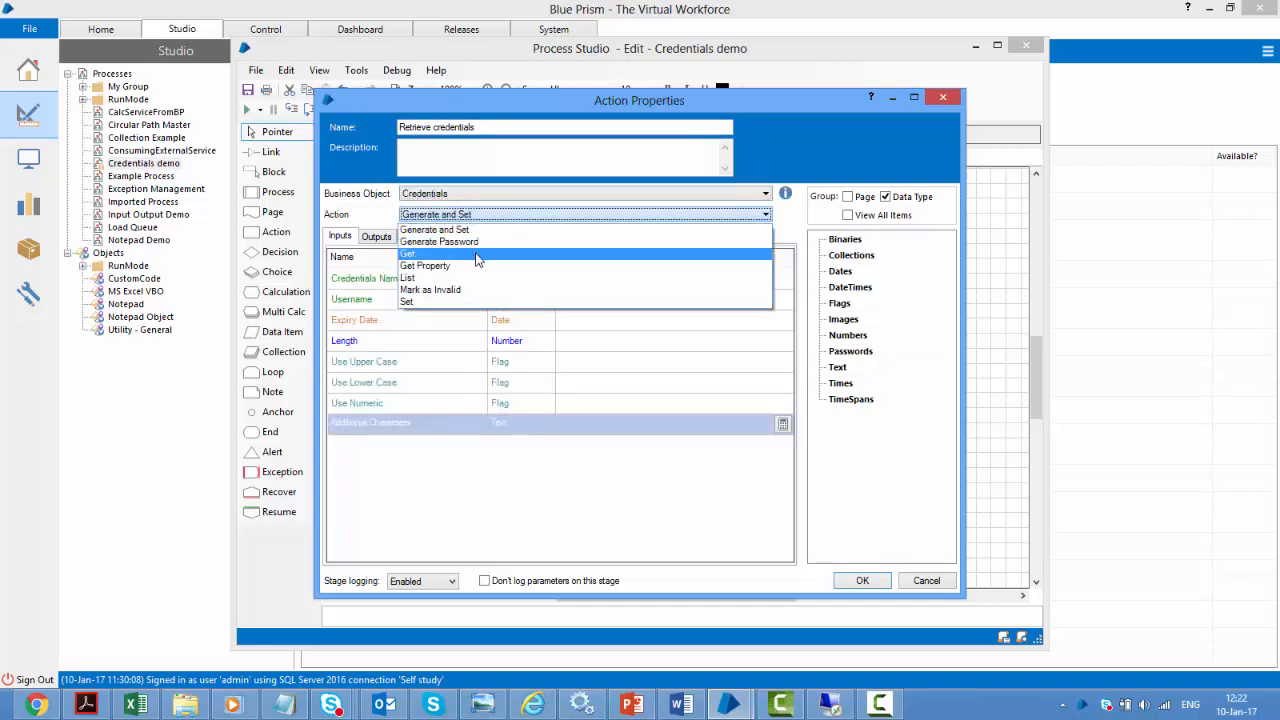
left_click(478, 257)
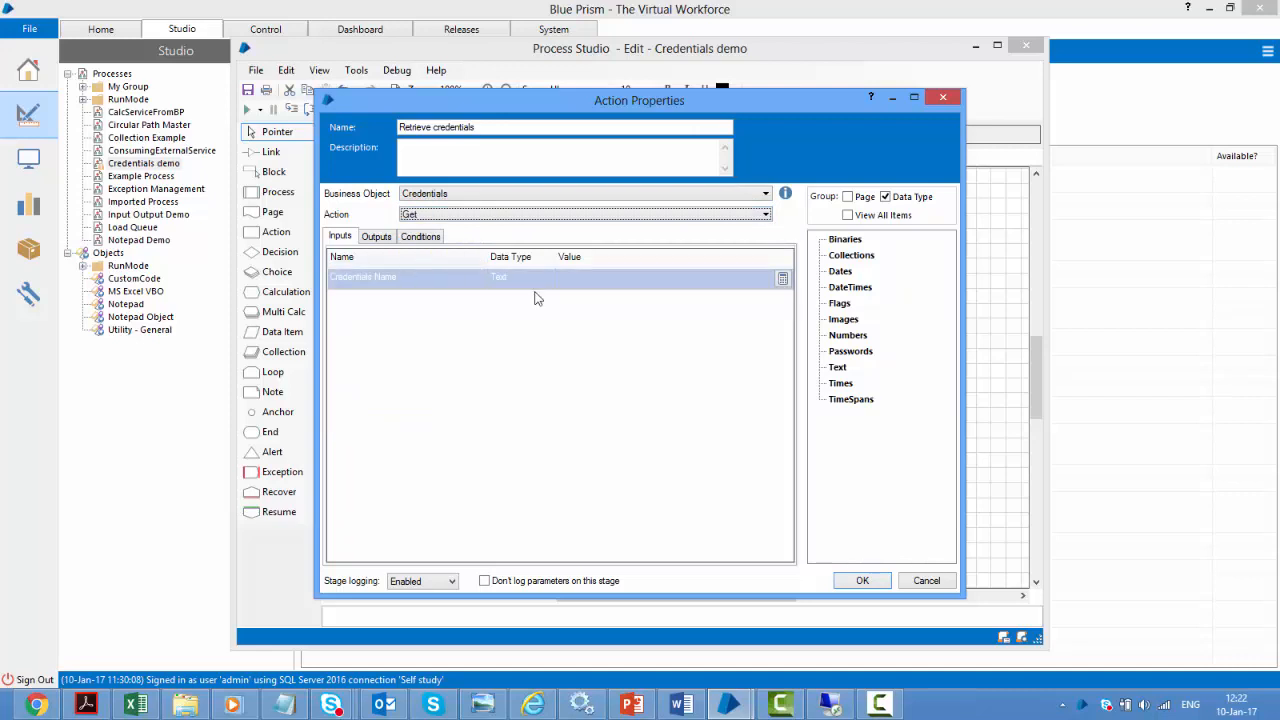
left_click(601, 284)
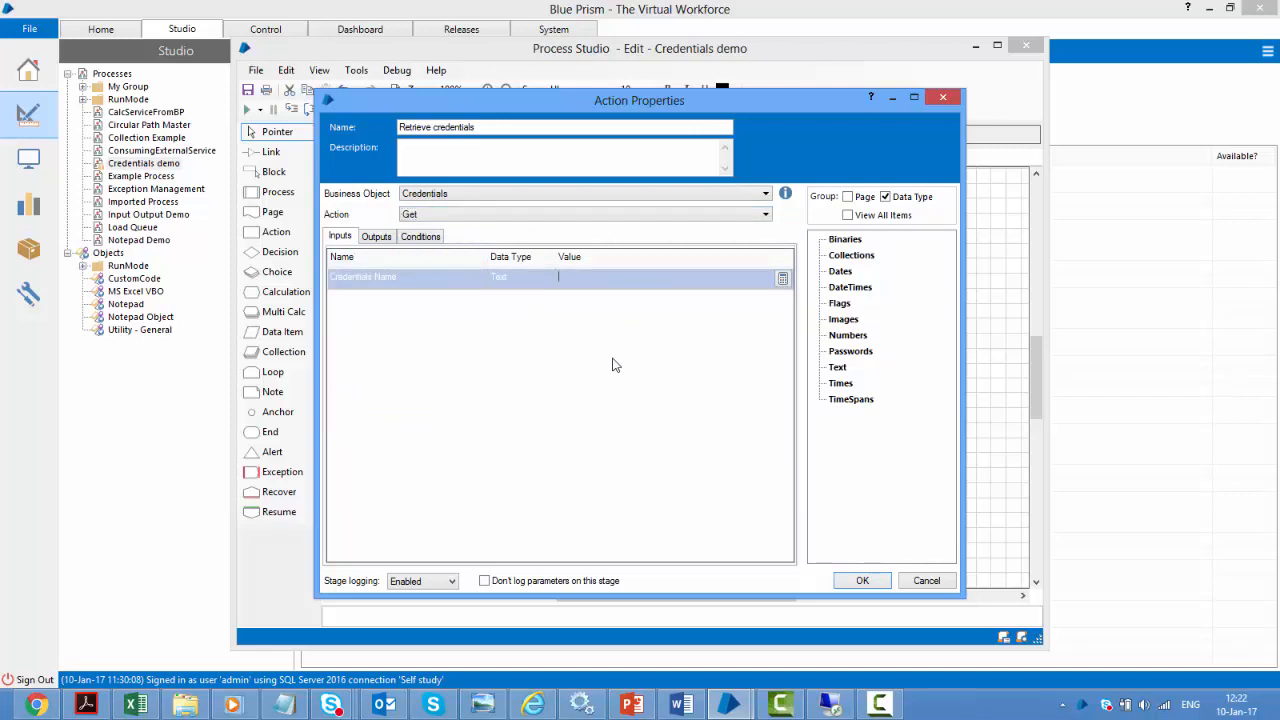
type("\"ravi credentials")
left_click(629, 254)
Store the Password, Username, Expiry Date and Status outputs in new data items
left_click(371, 239)
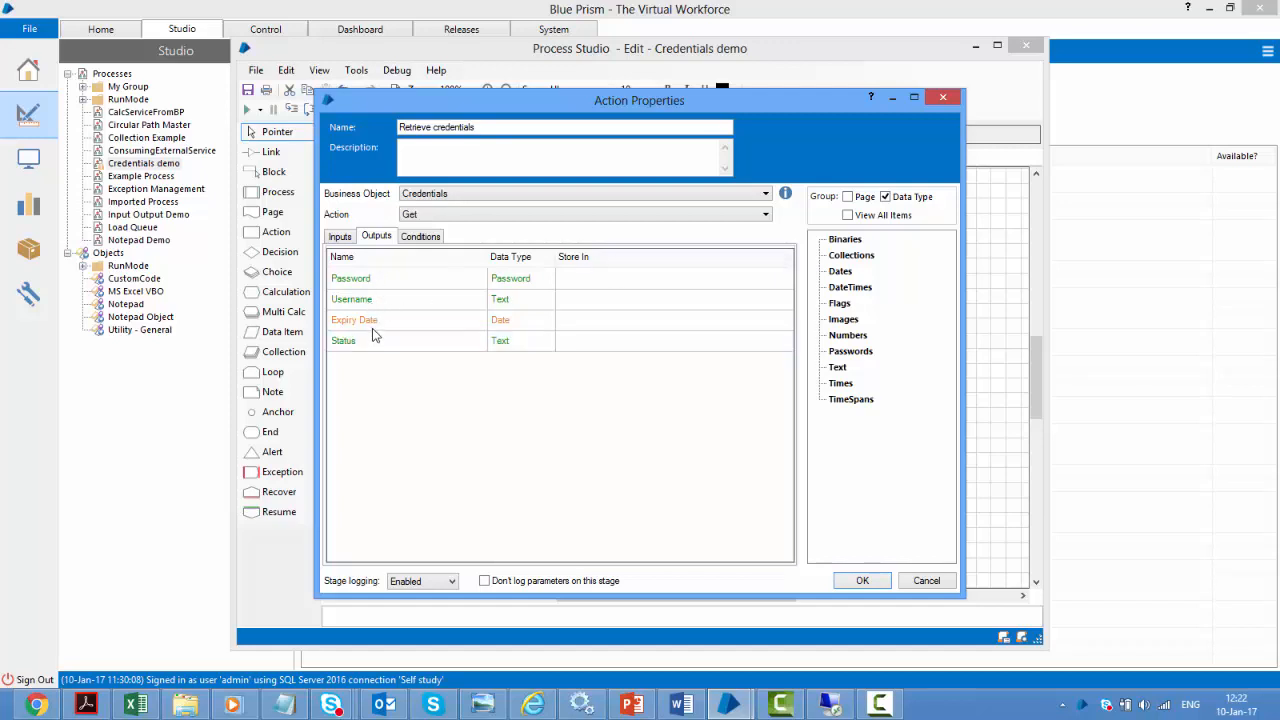
left_click(582, 279)
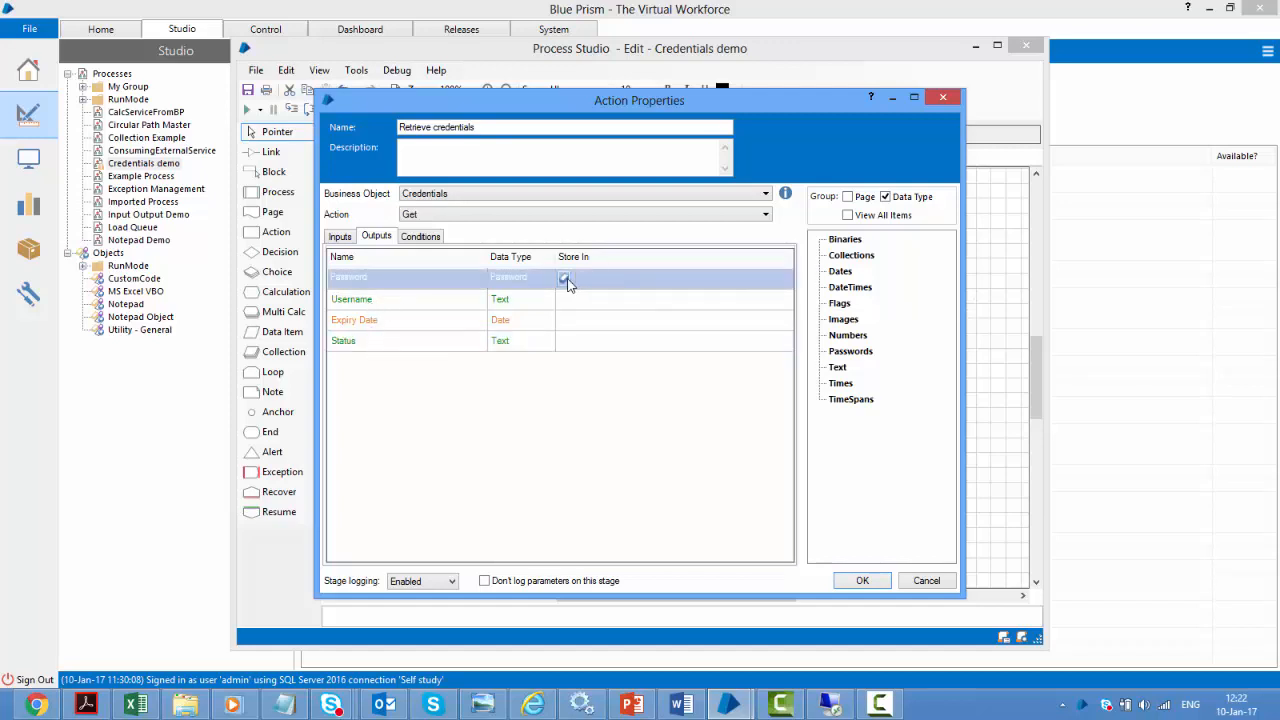
left_click(564, 278)
left_click(563, 298)
left_click(564, 298)
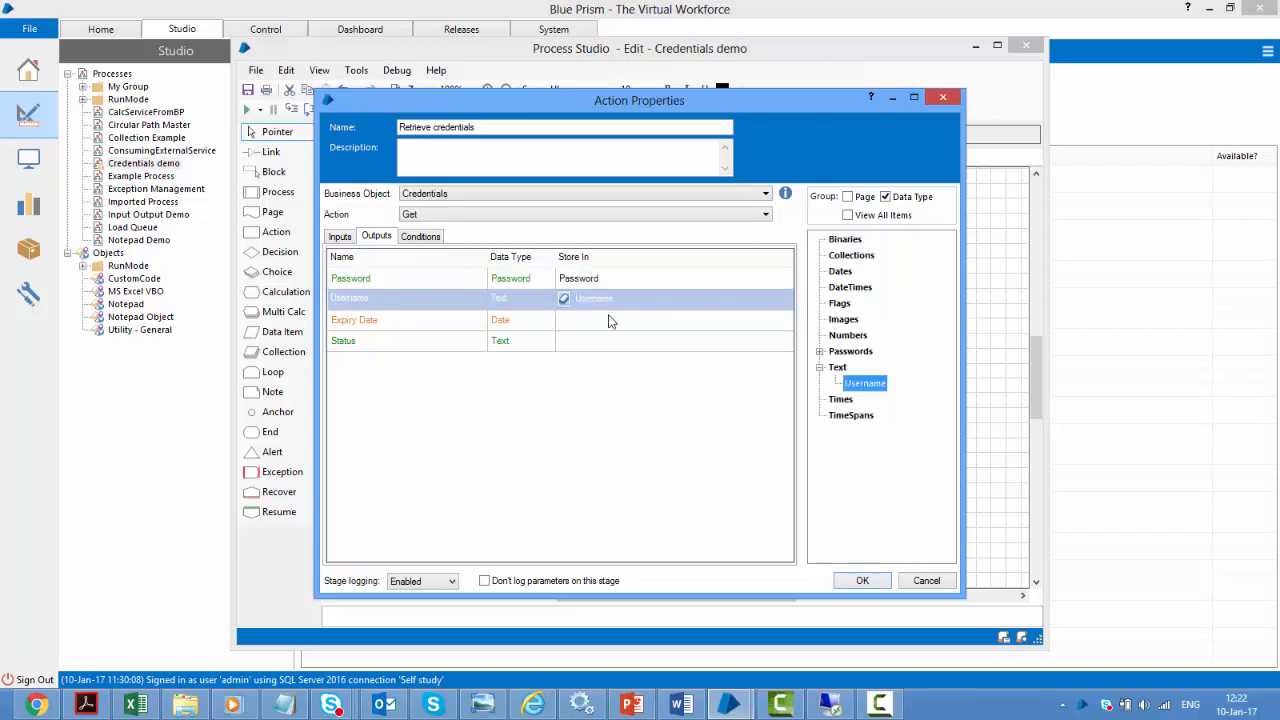
left_click(567, 321)
left_click(564, 320)
left_click(567, 341)
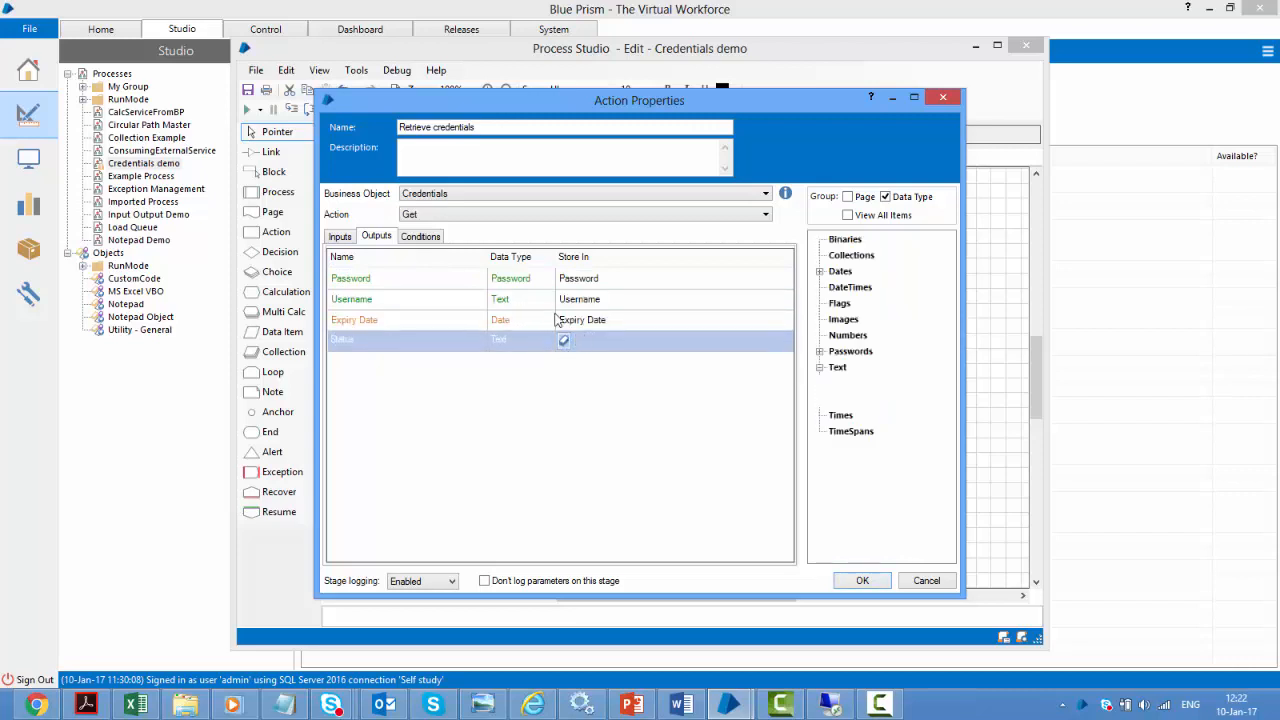
left_click(598, 257)
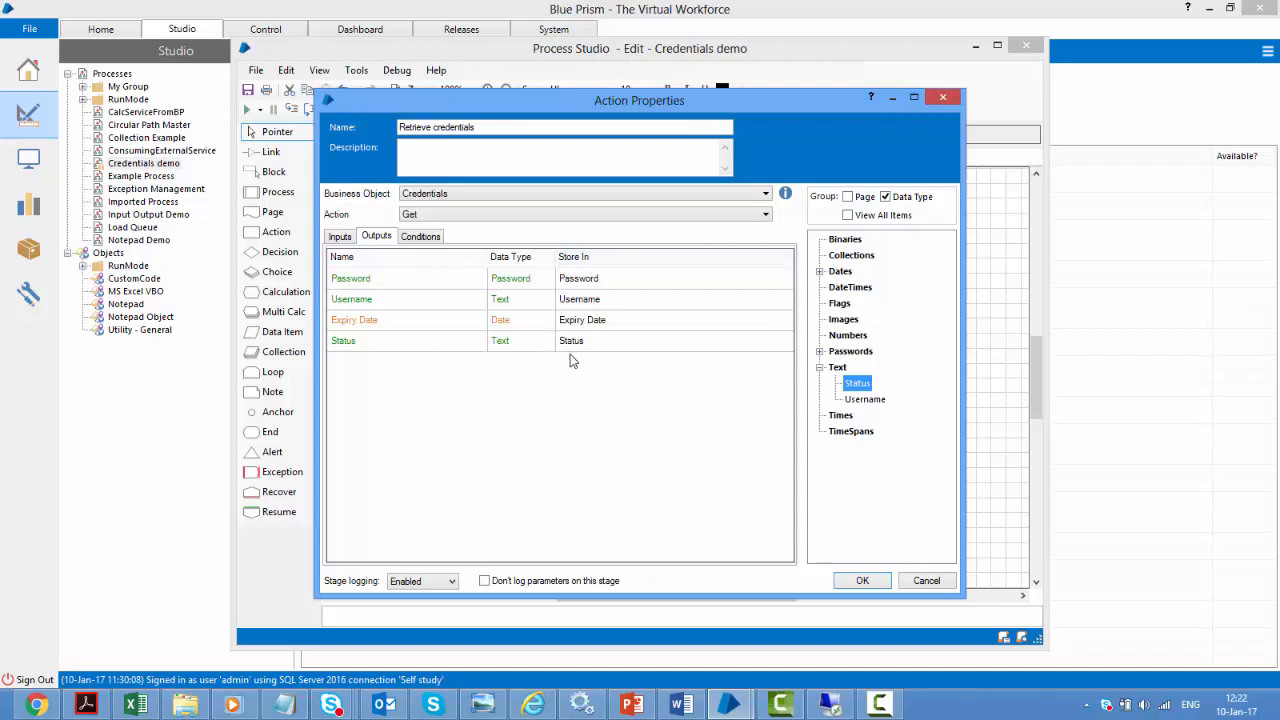
left_click(862, 581)
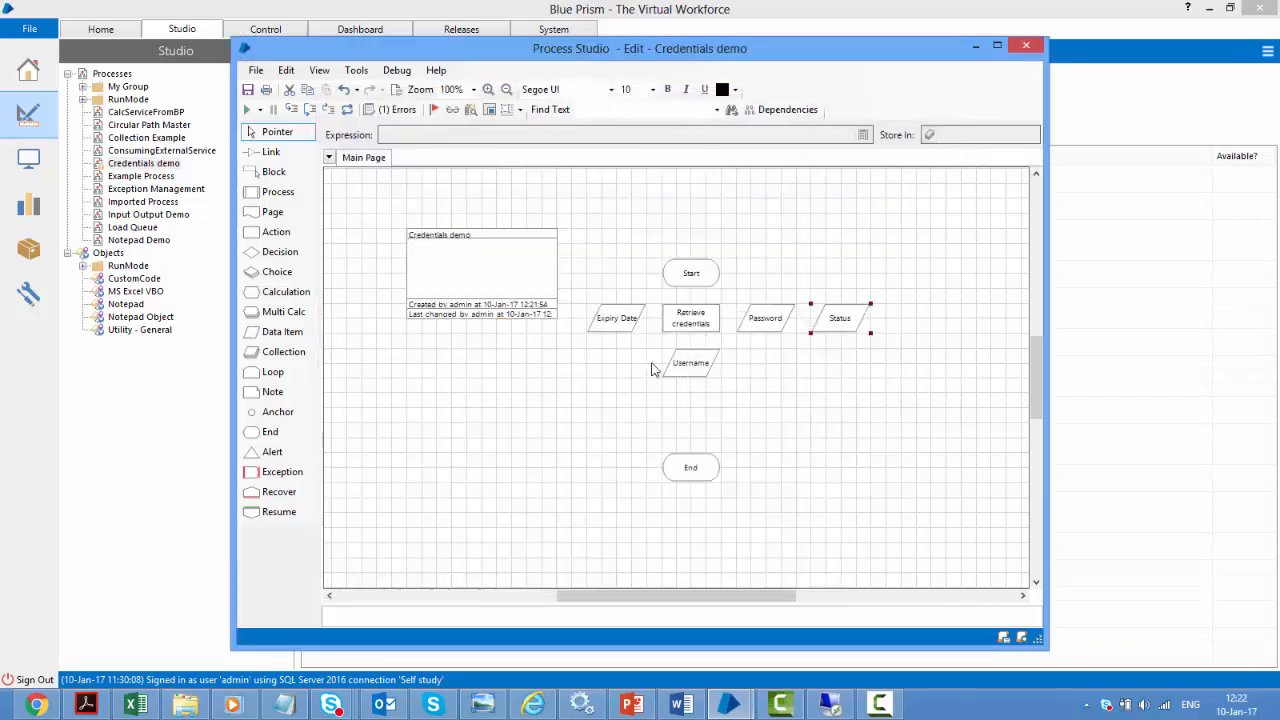
Arrange Username, Password, Status and Expiry Date in a row, then link Start → Retrieve credentials → End
left_click_drag(740, 293, 905, 368)
left_click_drag(847, 323, 907, 323)
left_click_drag(700, 366, 790, 313)
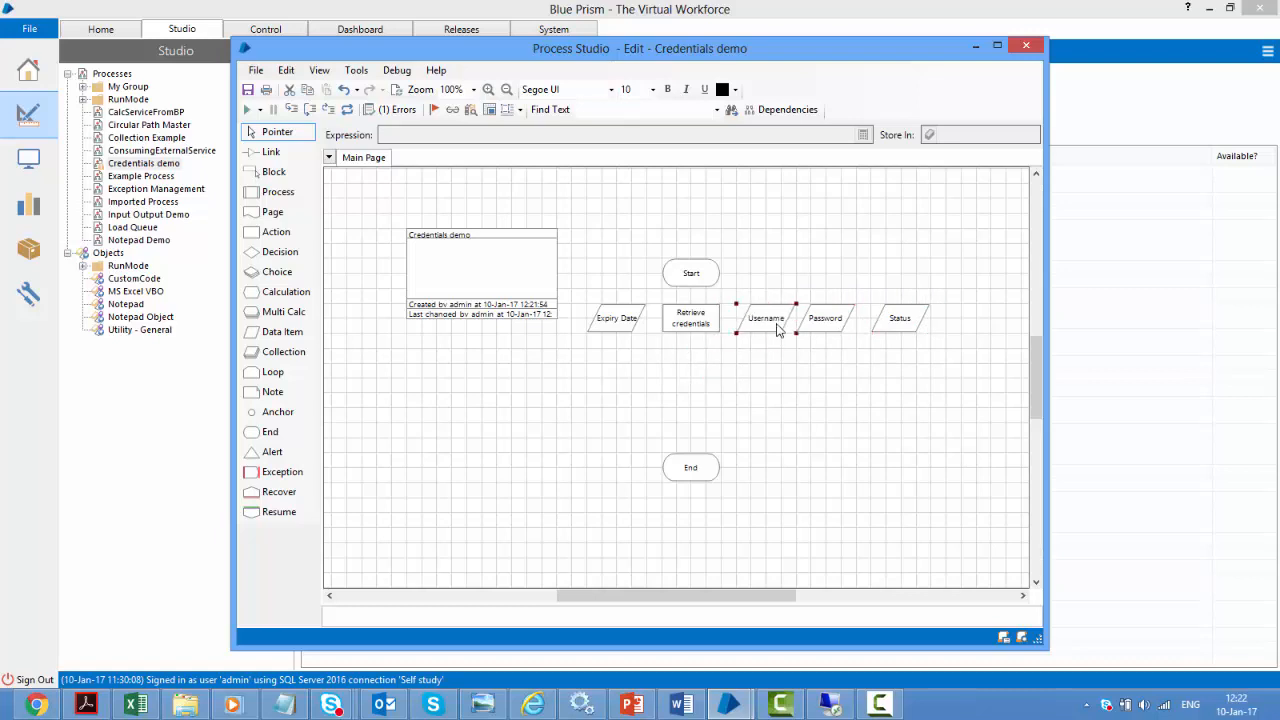
left_click_drag(889, 324, 875, 325)
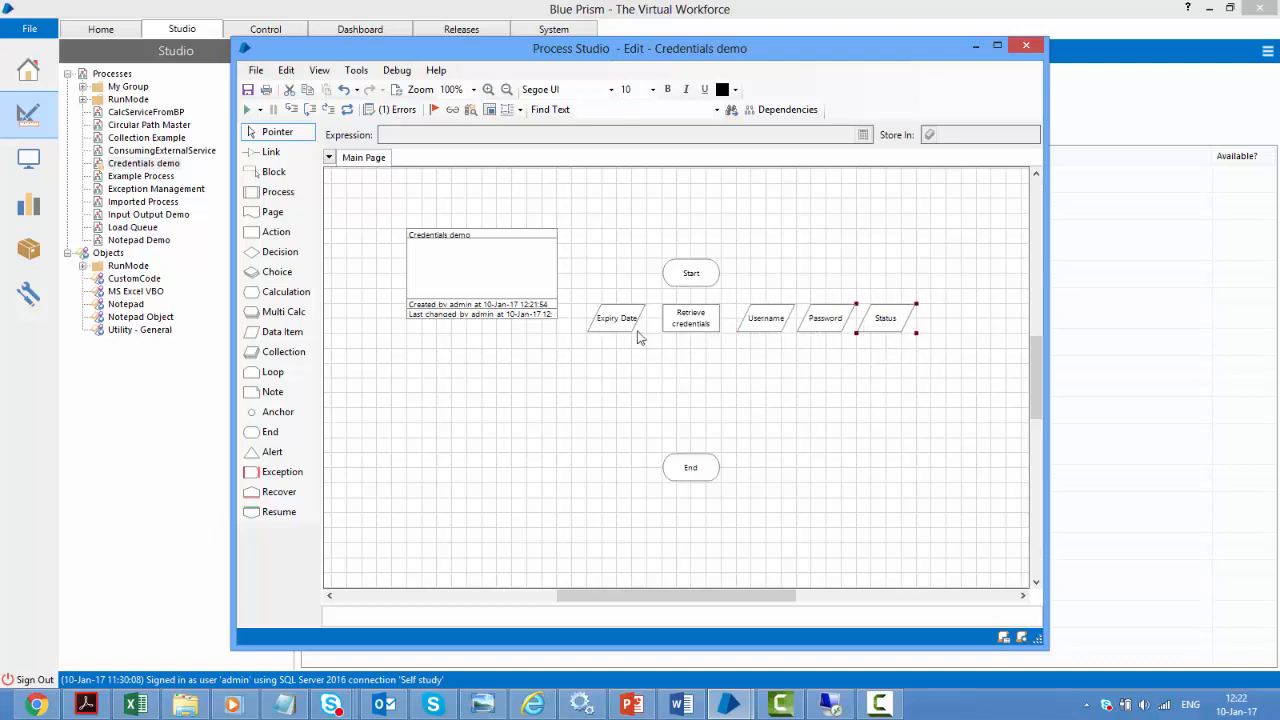
left_click_drag(638, 330, 967, 330)
left_click(902, 404)
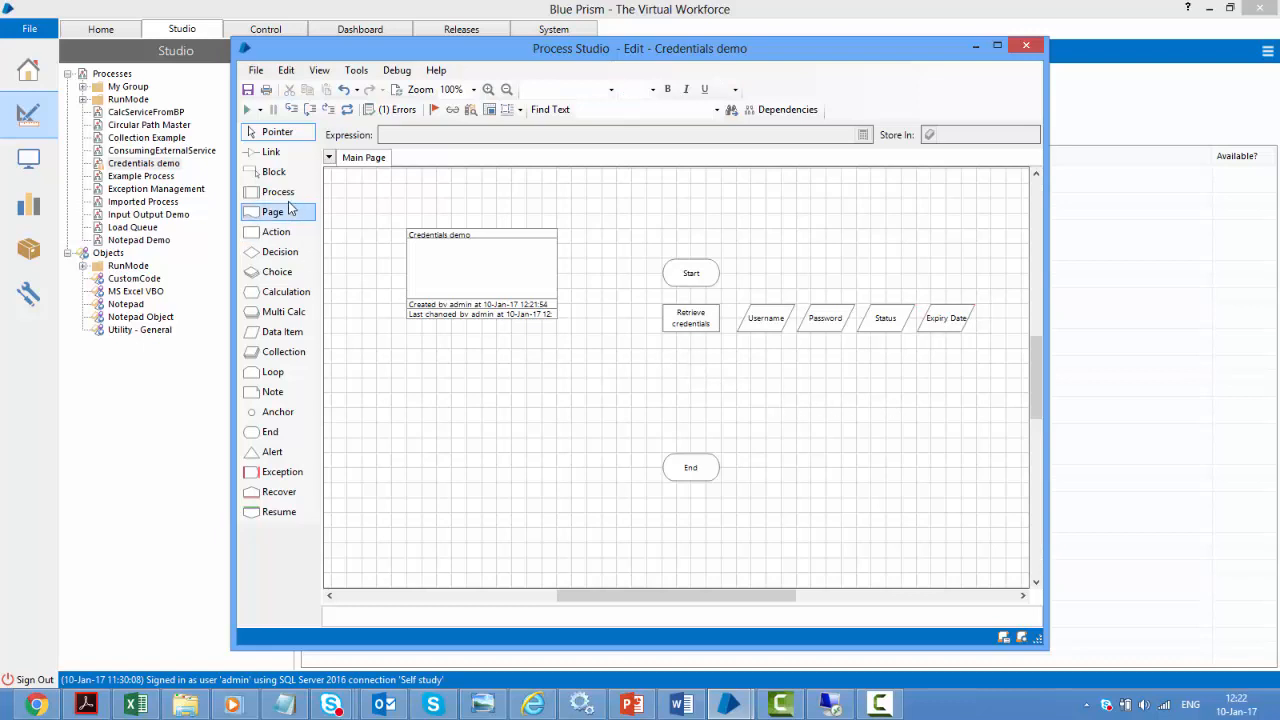
left_click(280, 152)
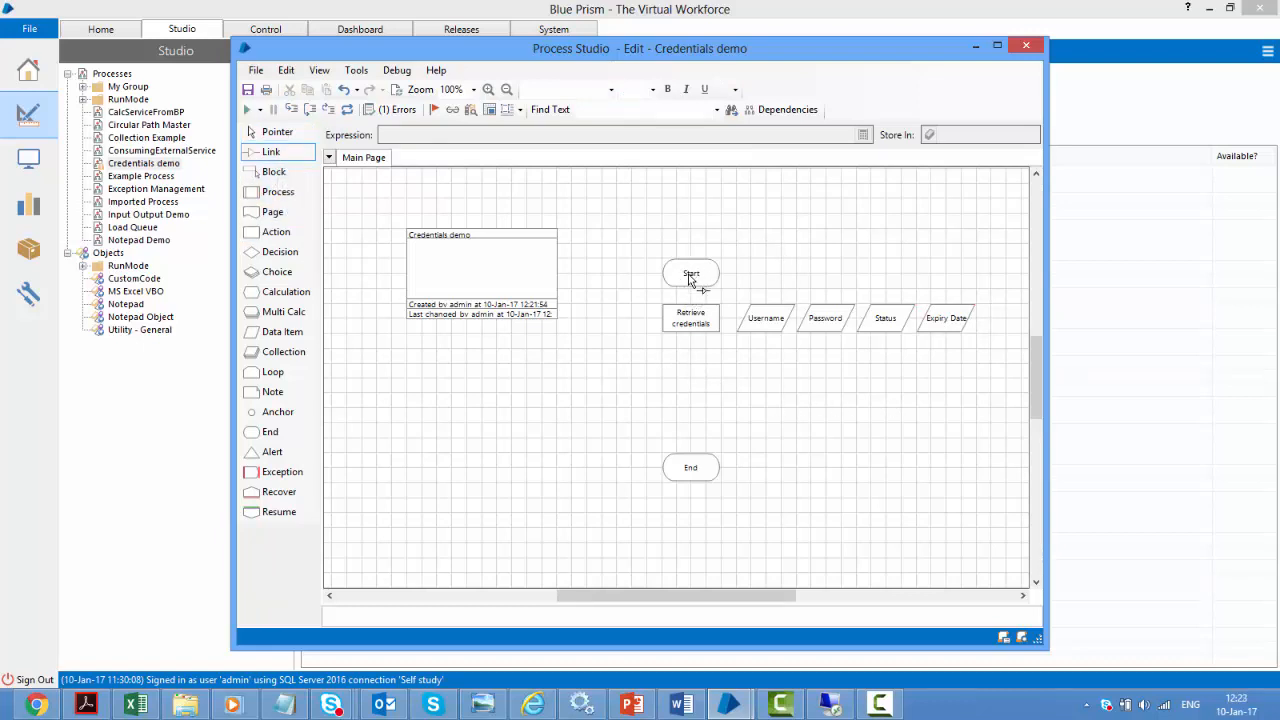
left_click_drag(689, 273, 697, 476)
Test-run Credentials demo, dismiss the credential permission error, and reset the run
left_click(270, 132)
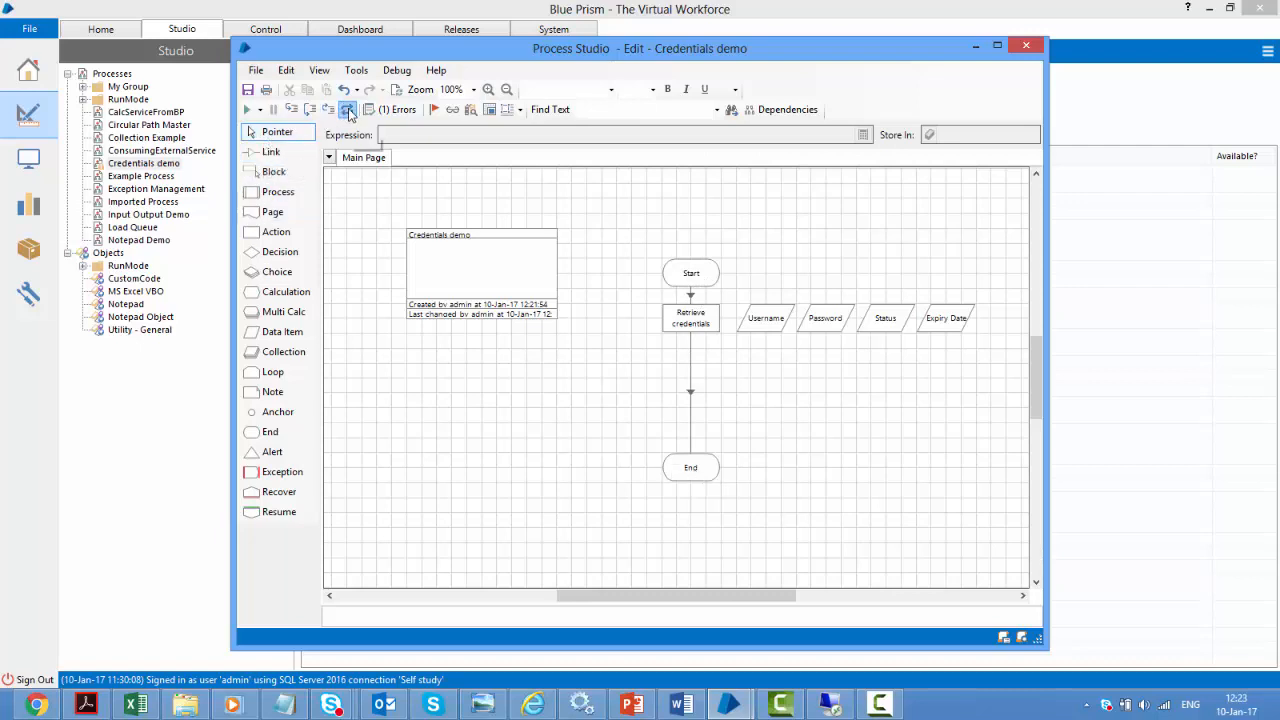
left_click(248, 110)
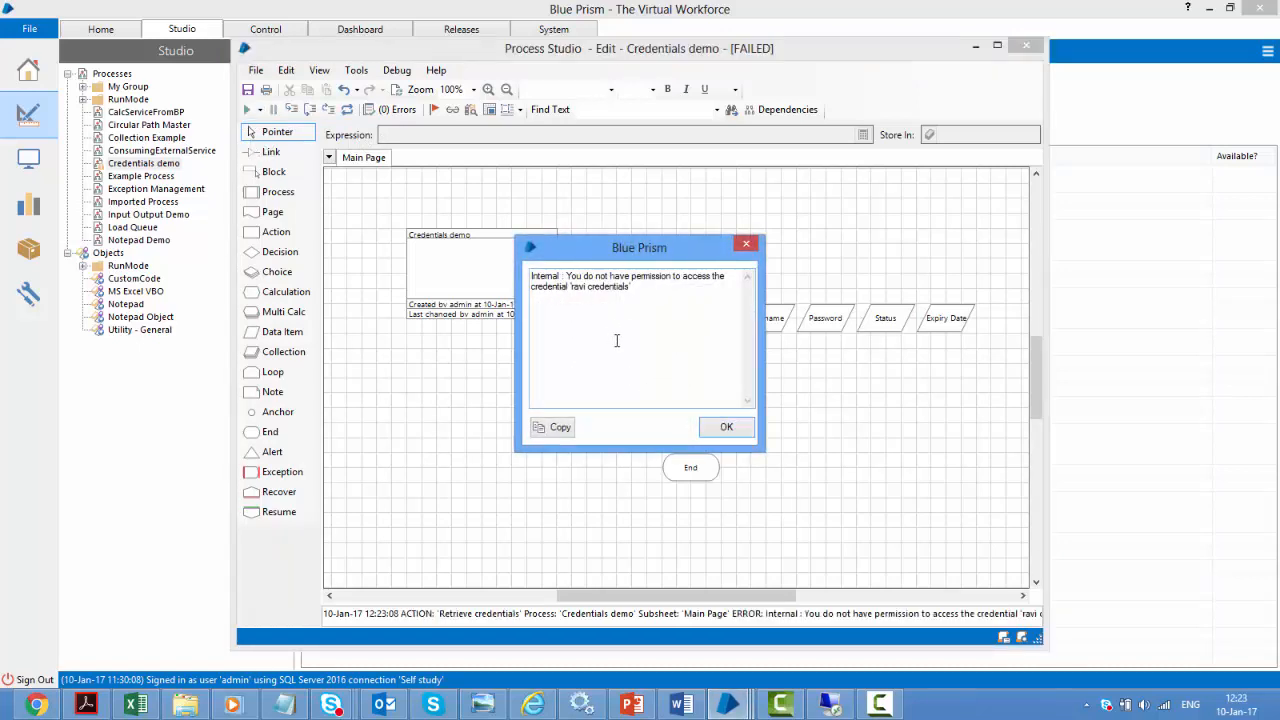
left_click(726, 427)
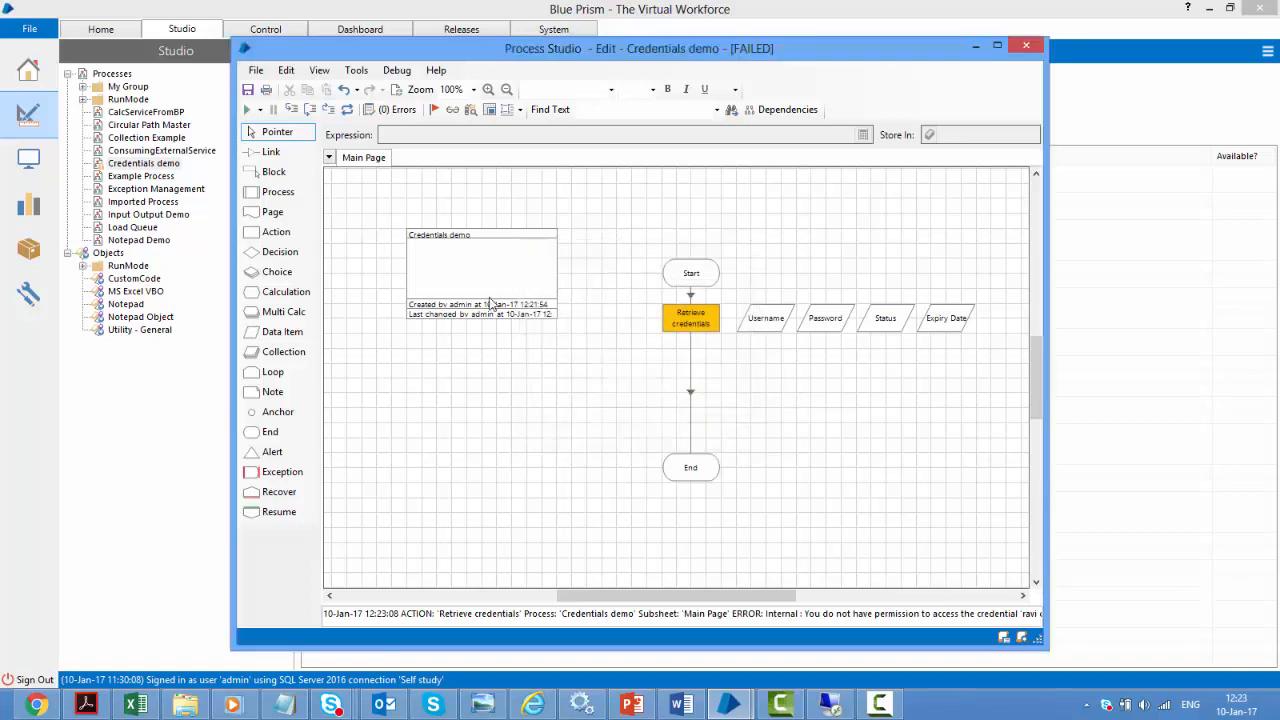
left_click(347, 112)
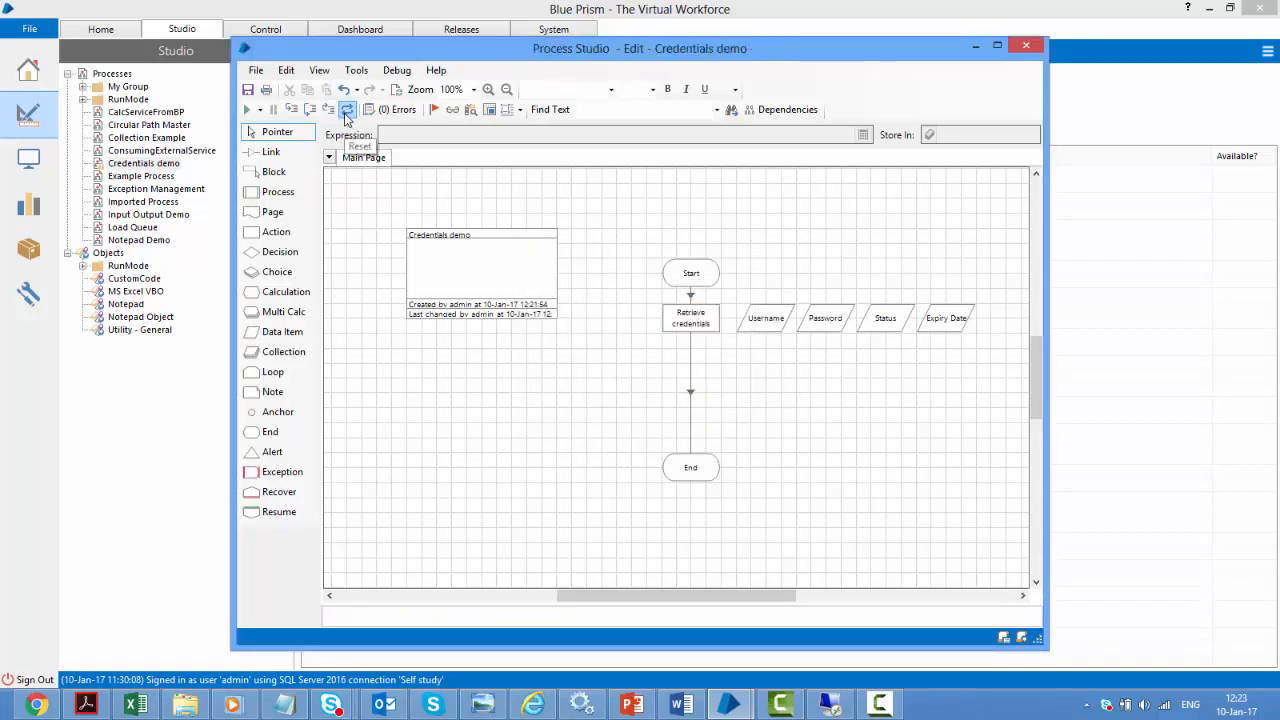
Close Process Studio, saving the Credentials demo changes with the comment 'save'
left_click(1025, 45)
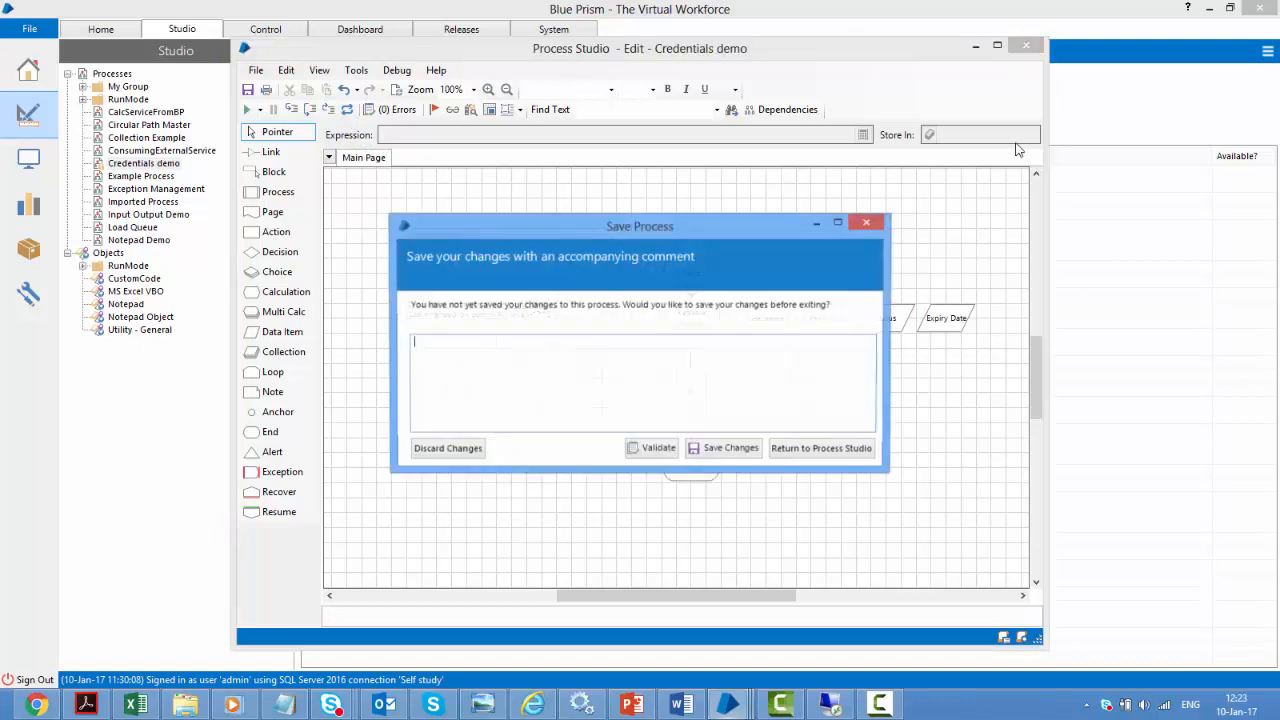
type("save")
key("Tab")
key("Return")
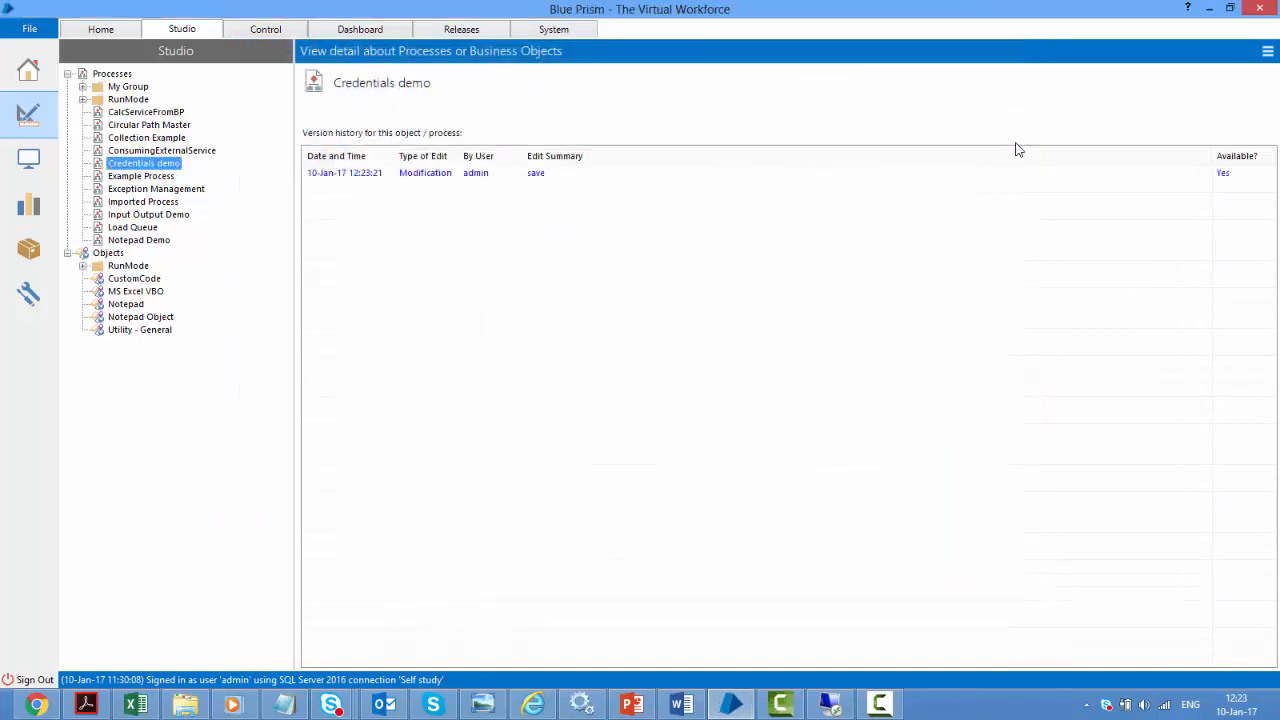
Open ravi credentials for editing from System > Security > Credentials
left_click(26, 302)
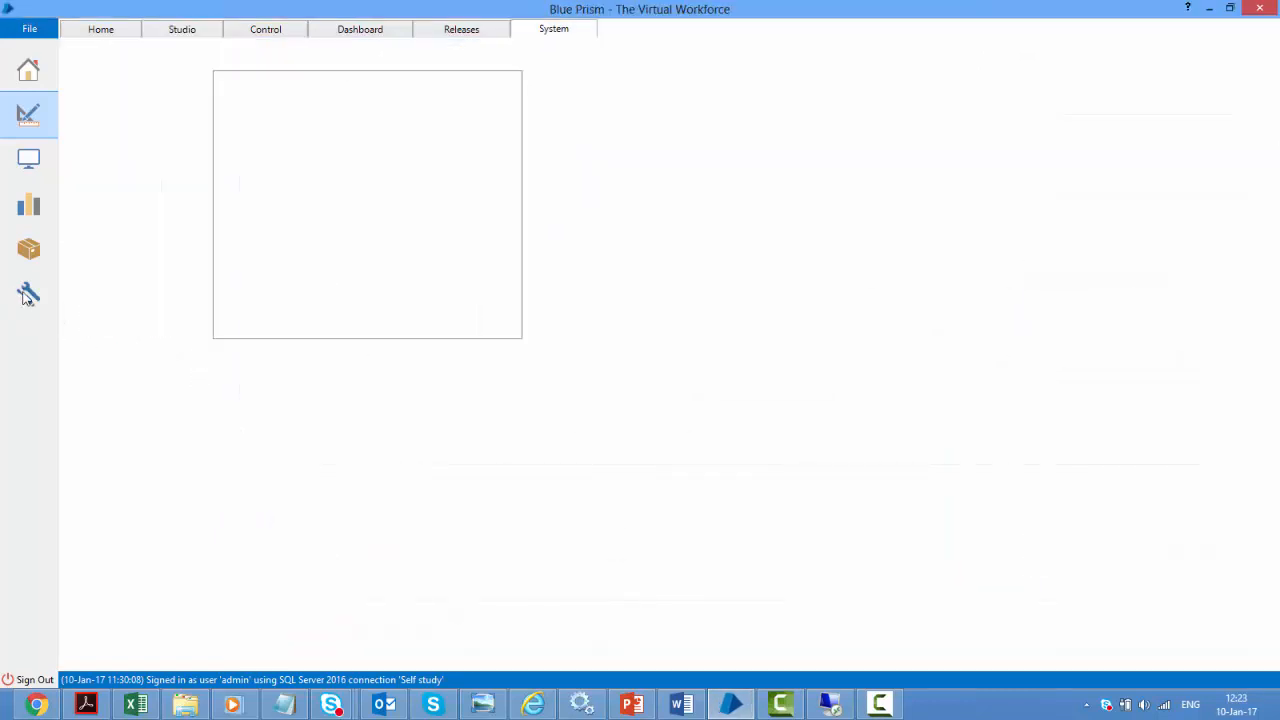
left_click(130, 355)
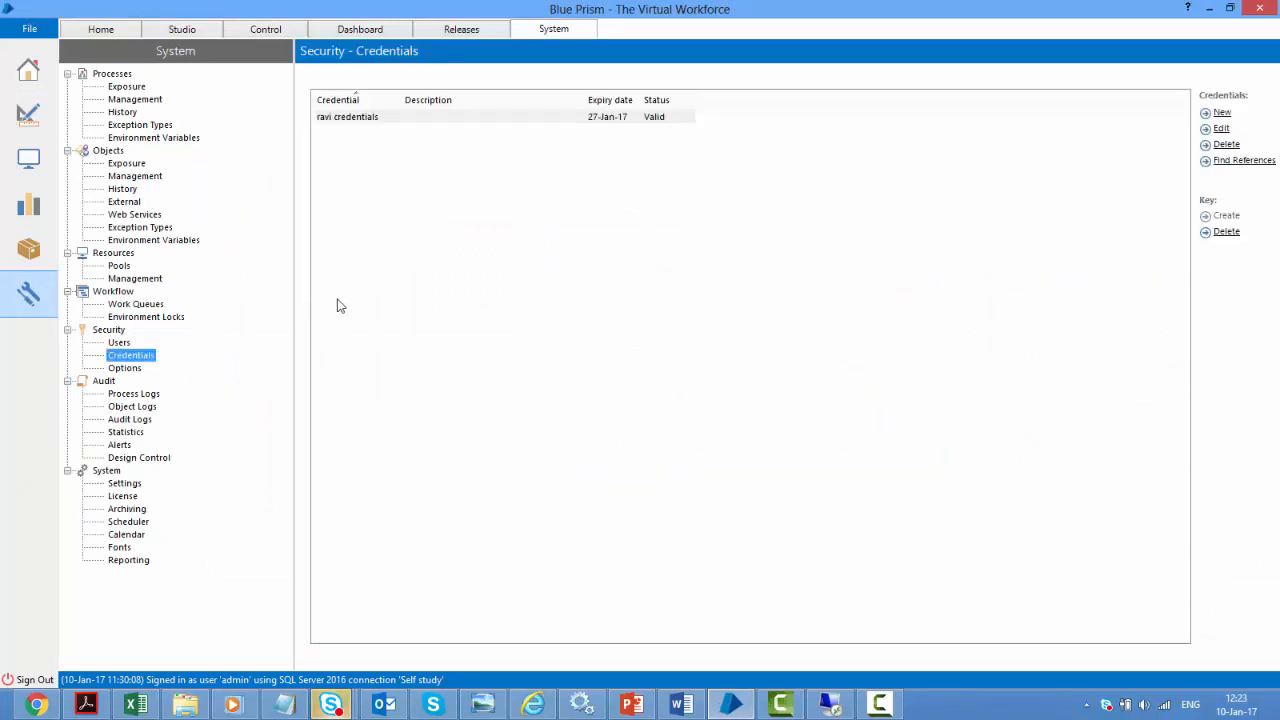
left_click(345, 118)
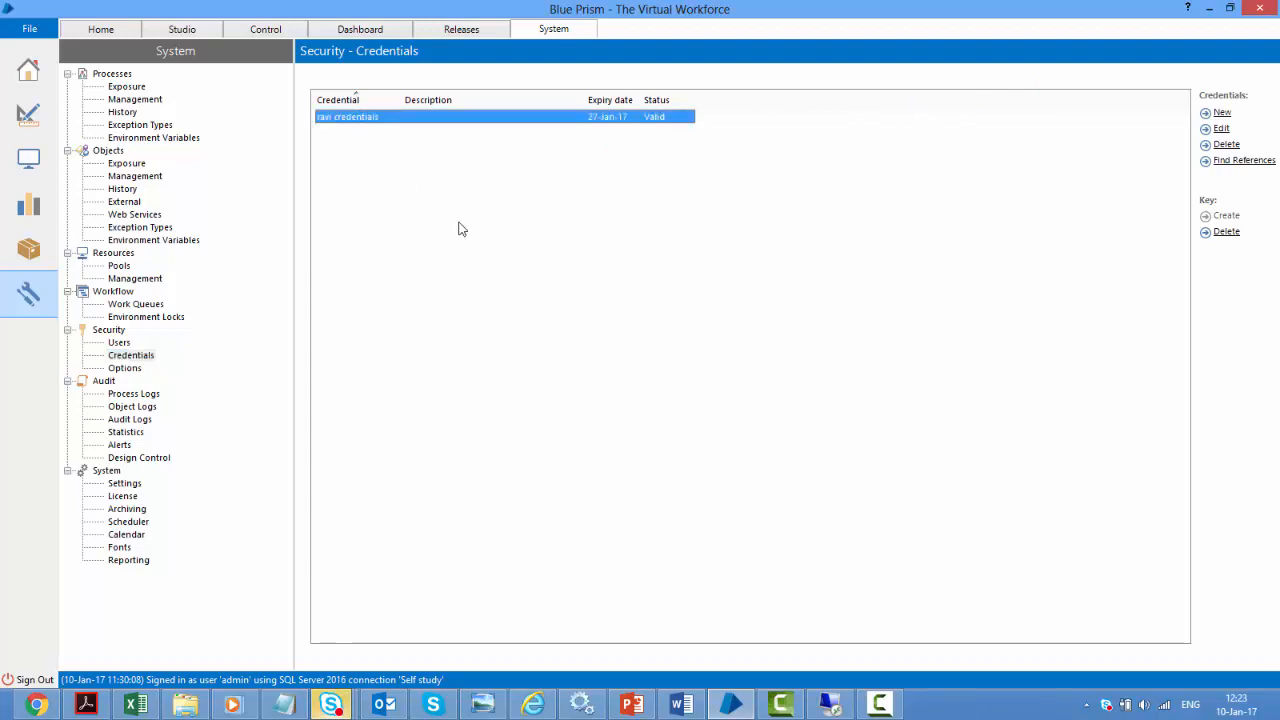
left_click(1222, 129)
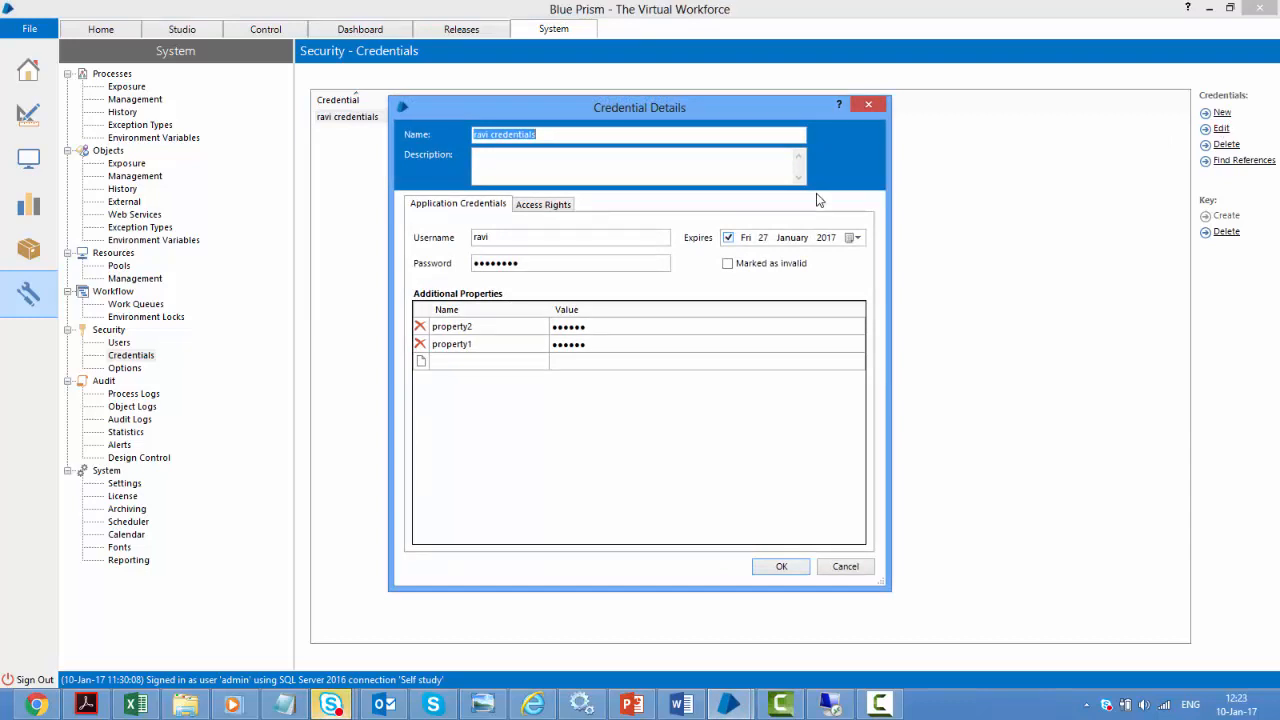
Allow the Credentials demo process to use the credential in its access rights
left_click(533, 206)
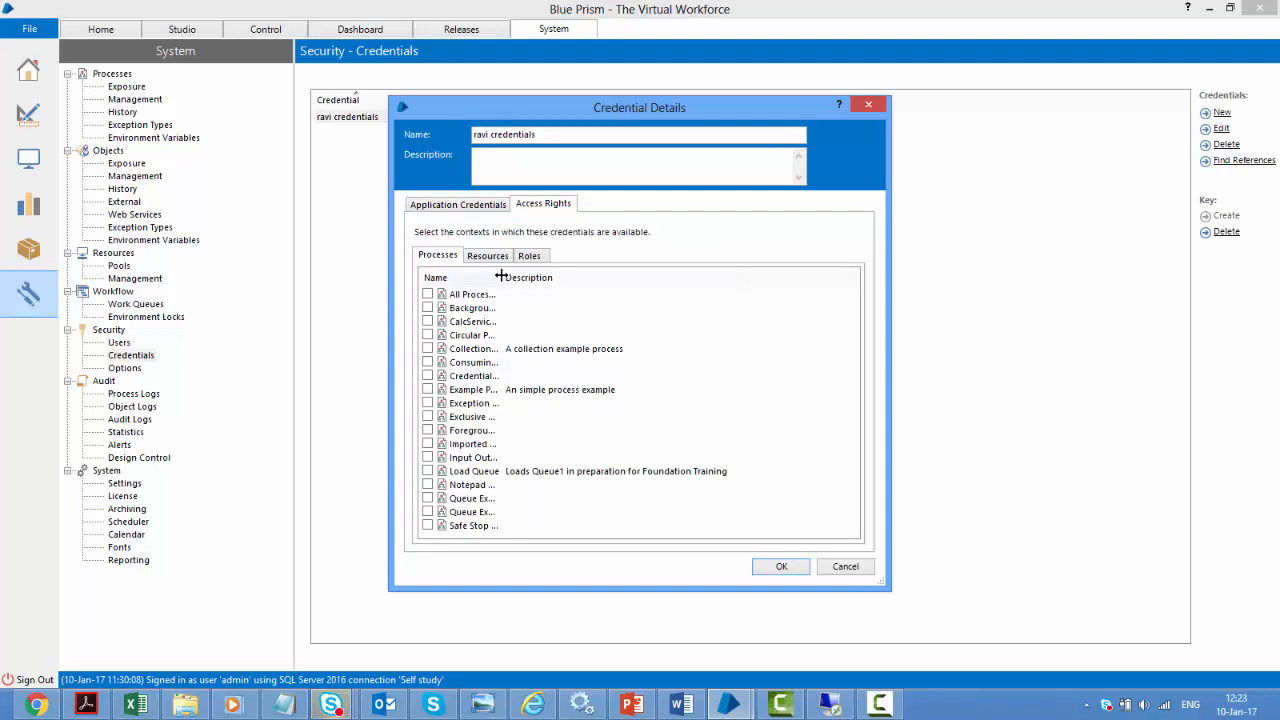
left_click_drag(503, 277, 576, 276)
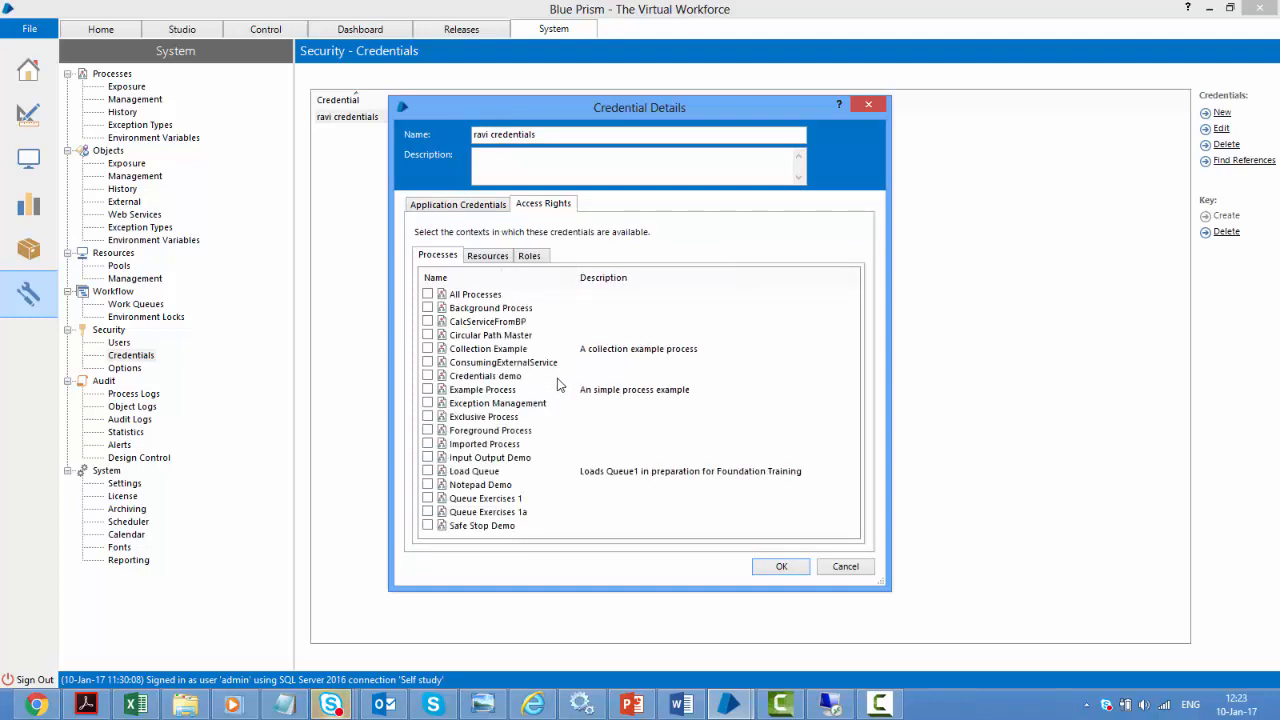
left_click(427, 376)
Grant Any Role access to the credential, then recheck the process and resource lists
left_click(528, 257)
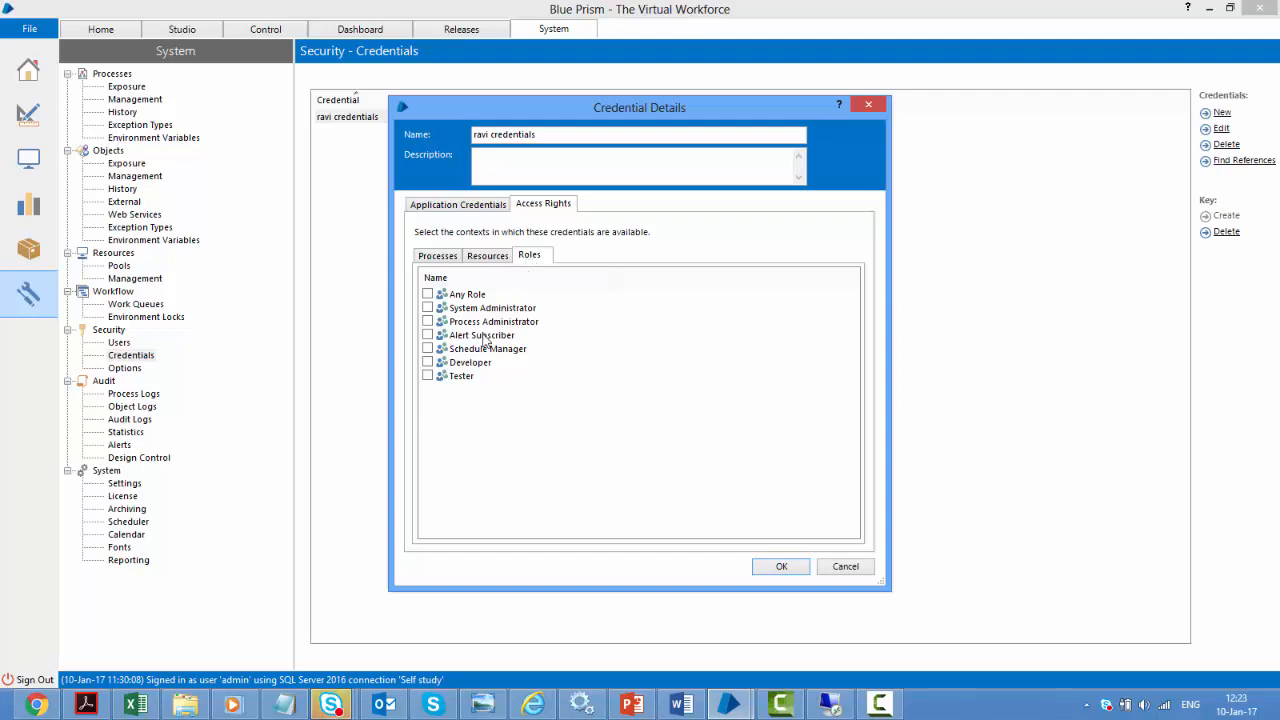
left_click(428, 294)
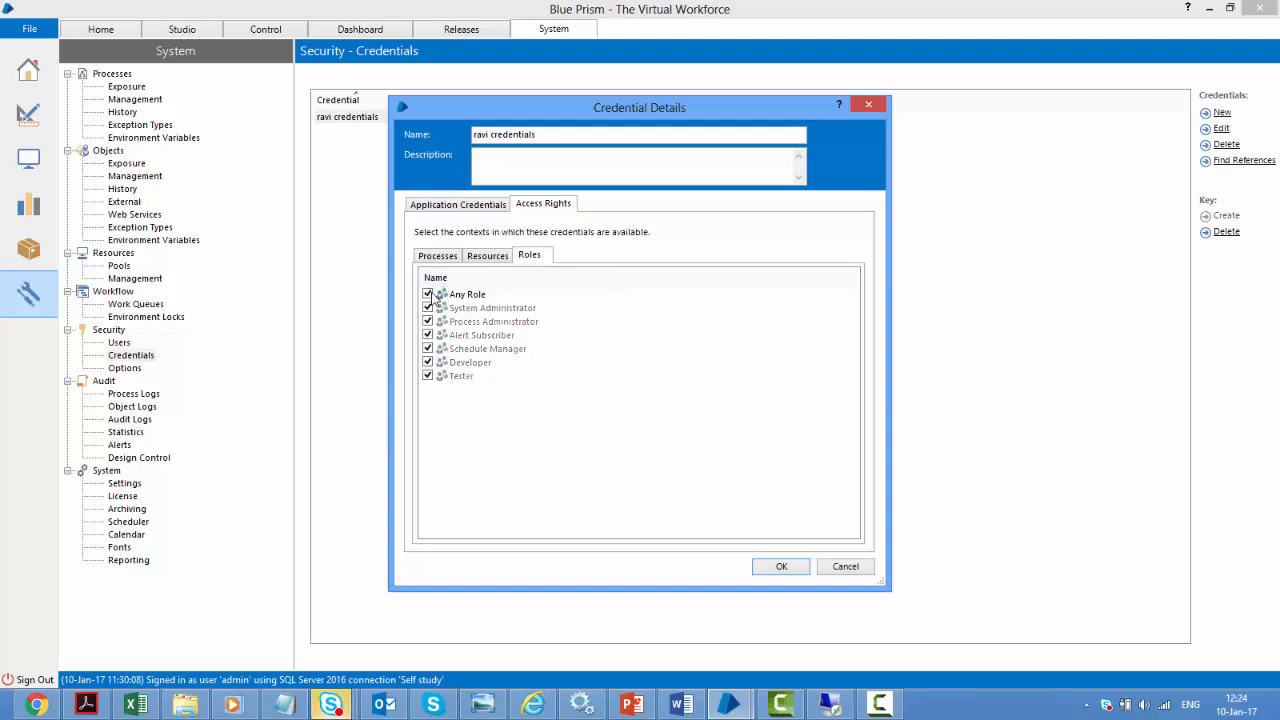
left_click(428, 294)
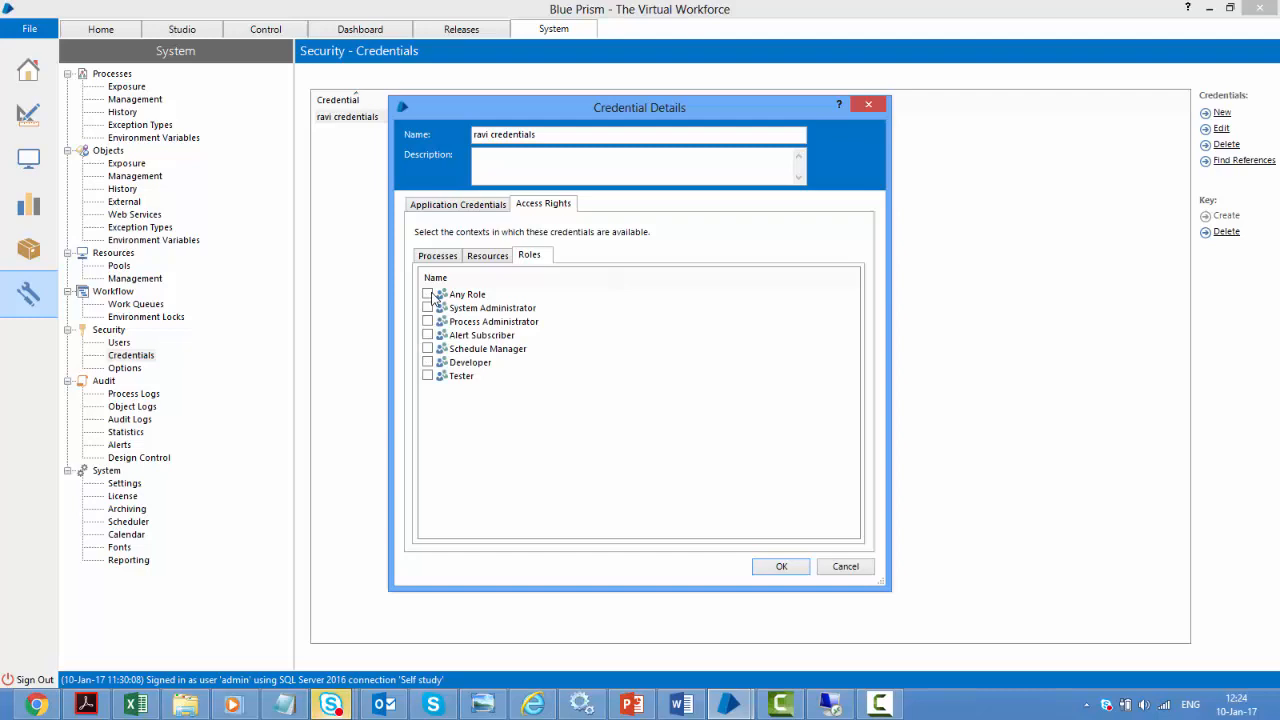
left_click(429, 362)
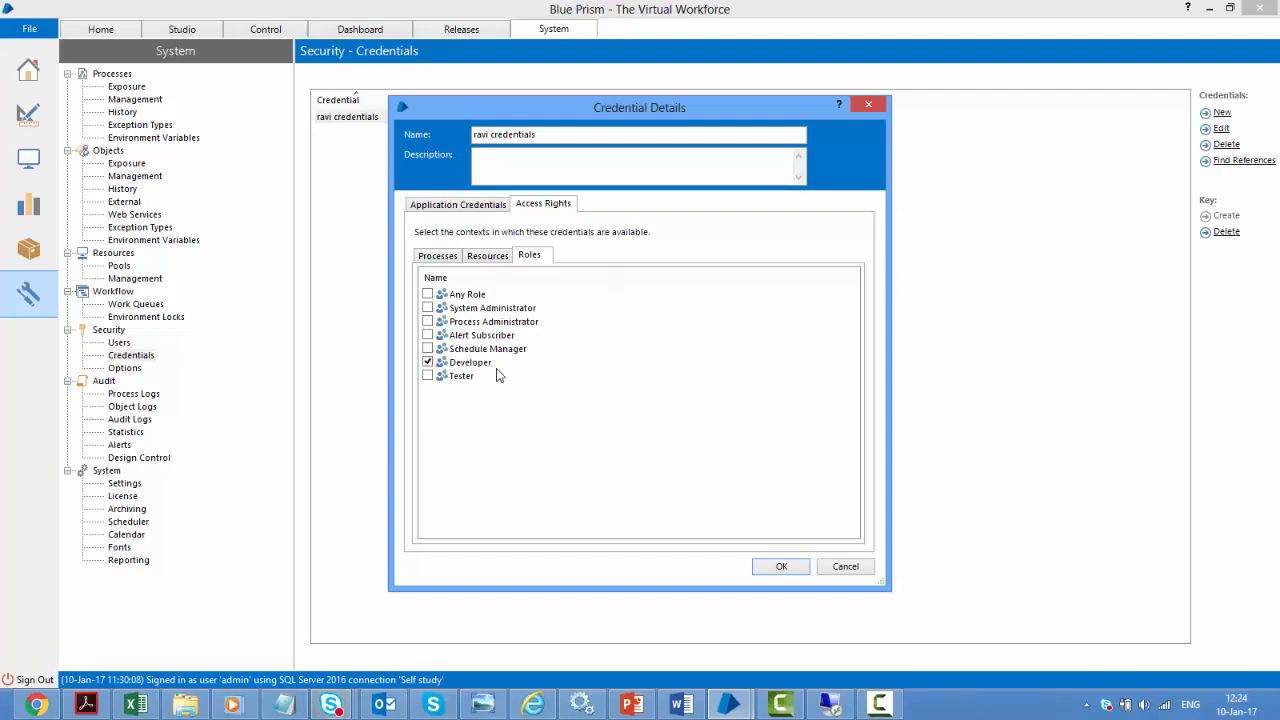
left_click(428, 377)
left_click(428, 322)
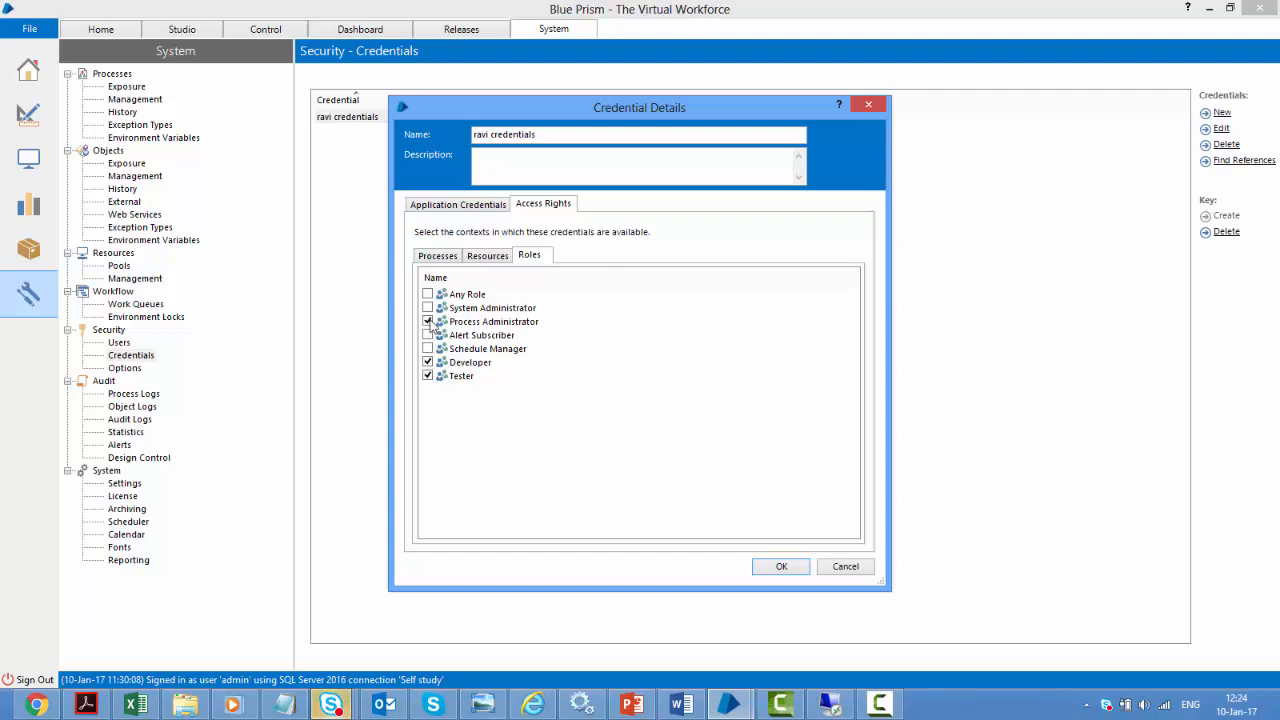
left_click(428, 294)
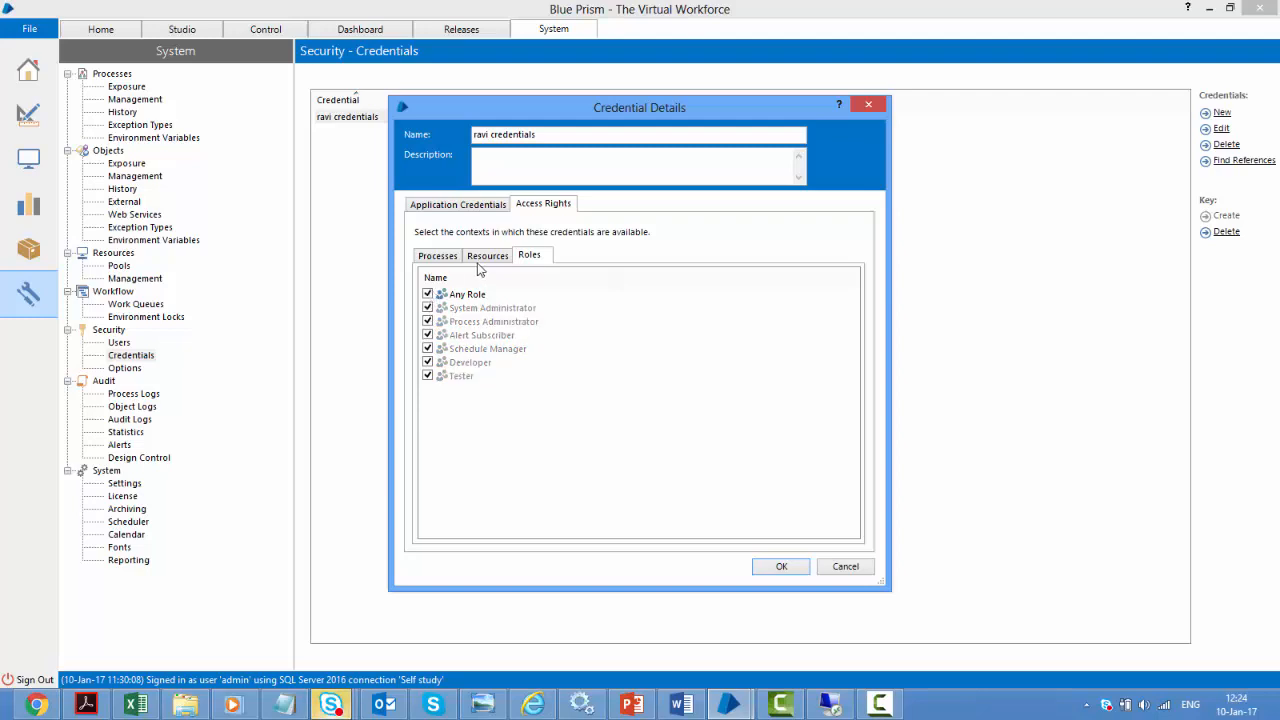
left_click(442, 257)
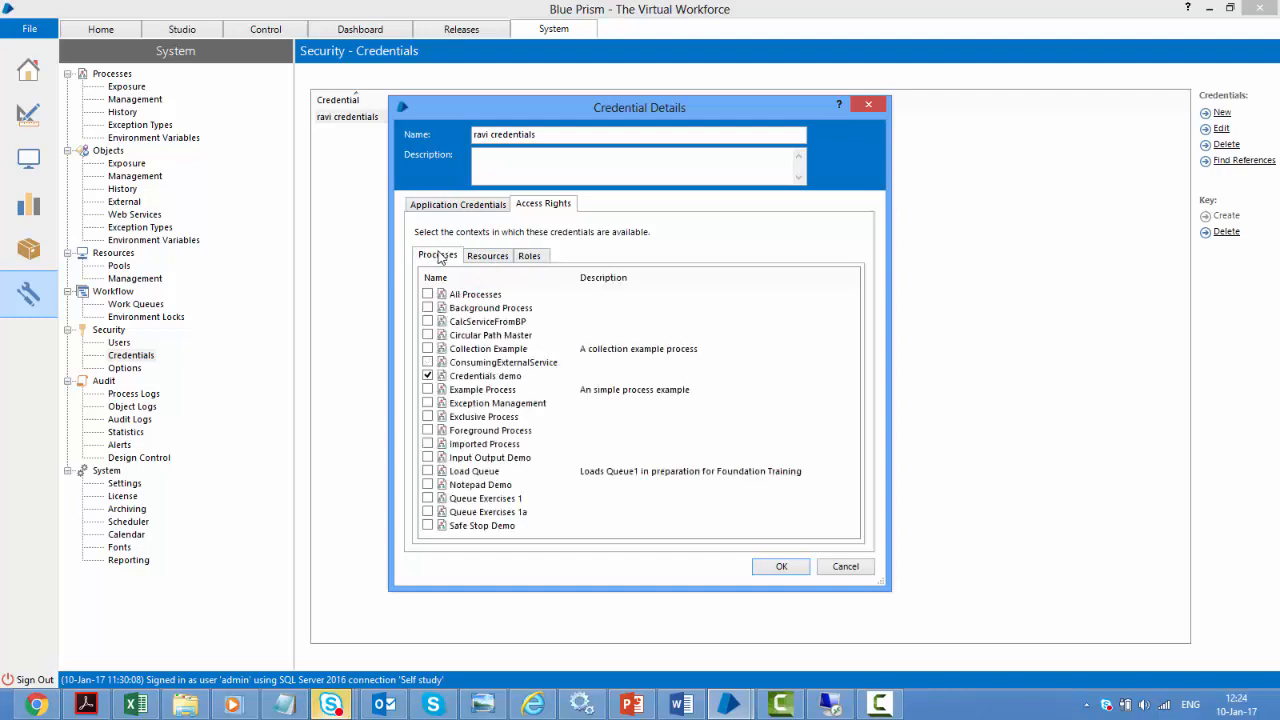
left_click(488, 258)
left_click(424, 260)
Save the credential edits, reopen Credentials demo and run it, retrieving username ravi and status Valid
left_click(782, 566)
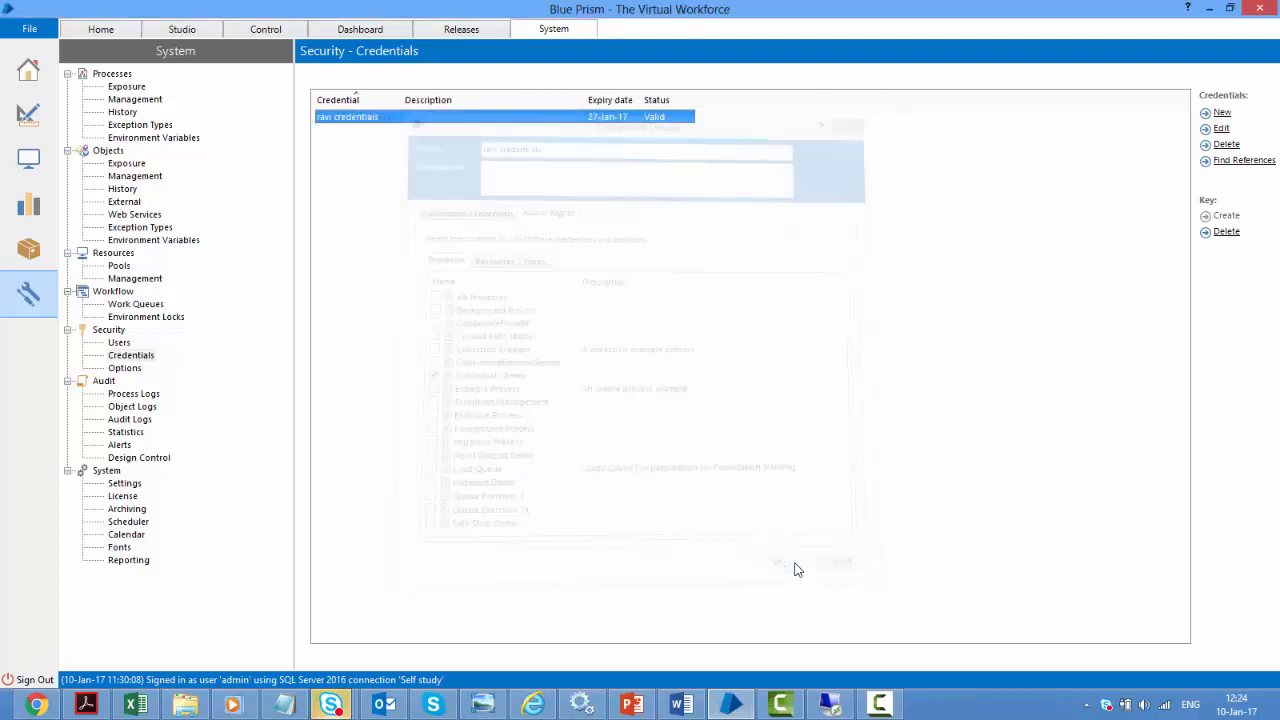
left_click(28, 114)
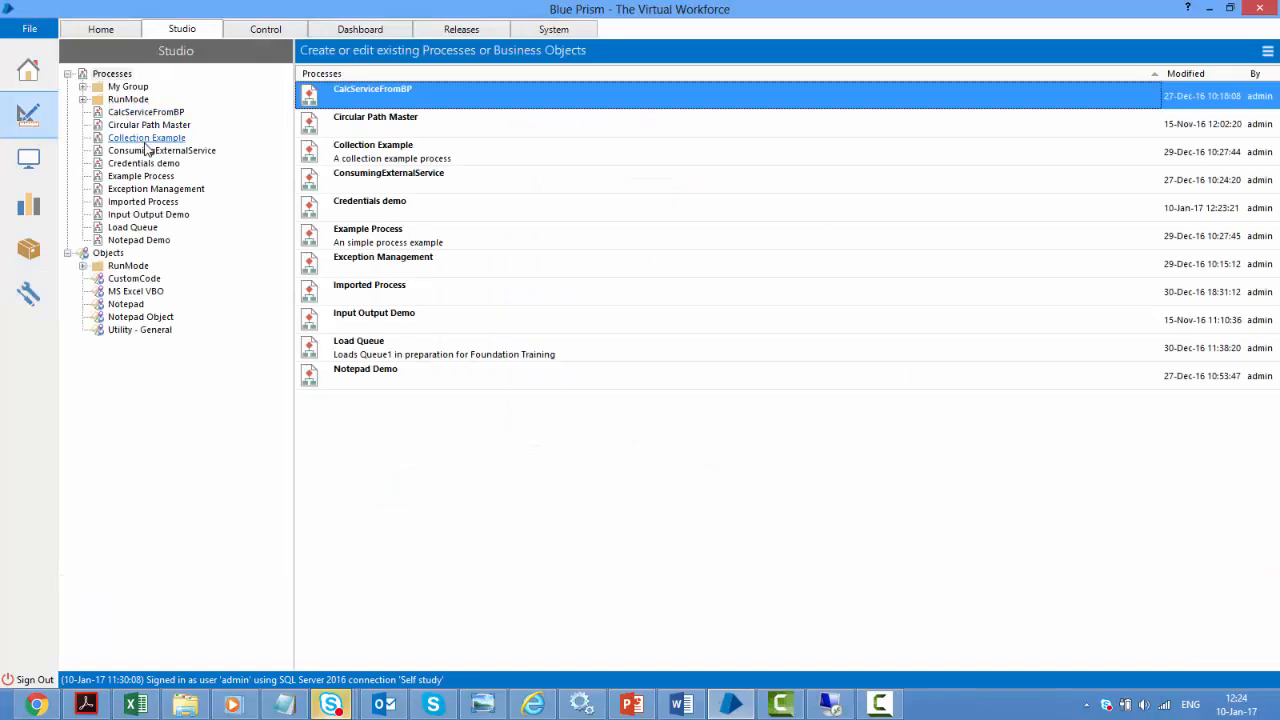
left_click(143, 163)
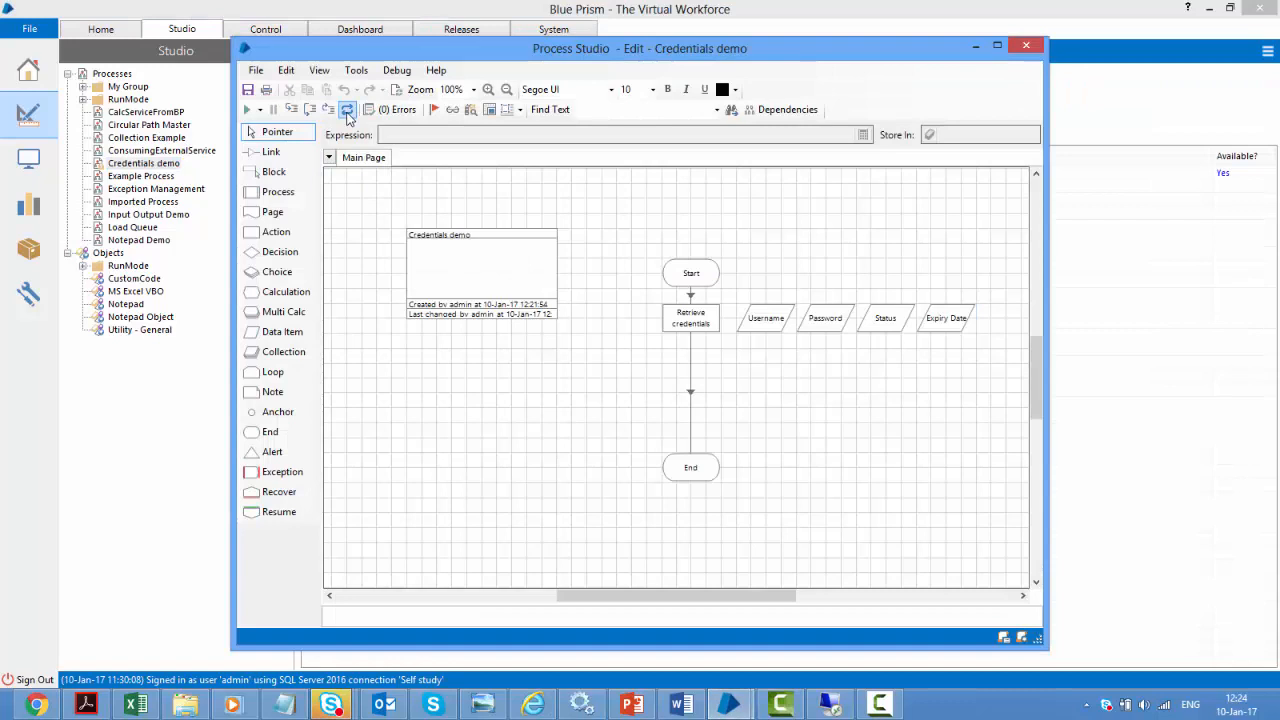
left_click(248, 110)
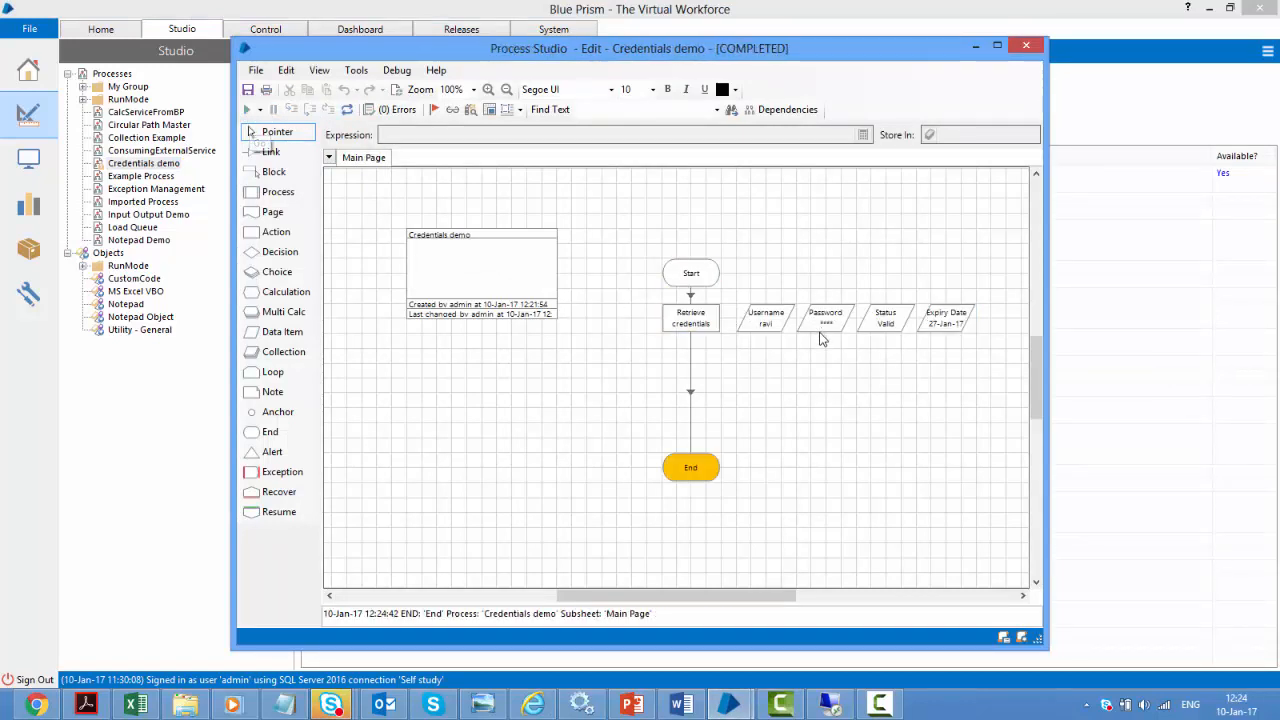
mouse_move(829, 333)
Reset the run and add an action stage named Get properties calling Credentials Get Property
left_click(346, 110)
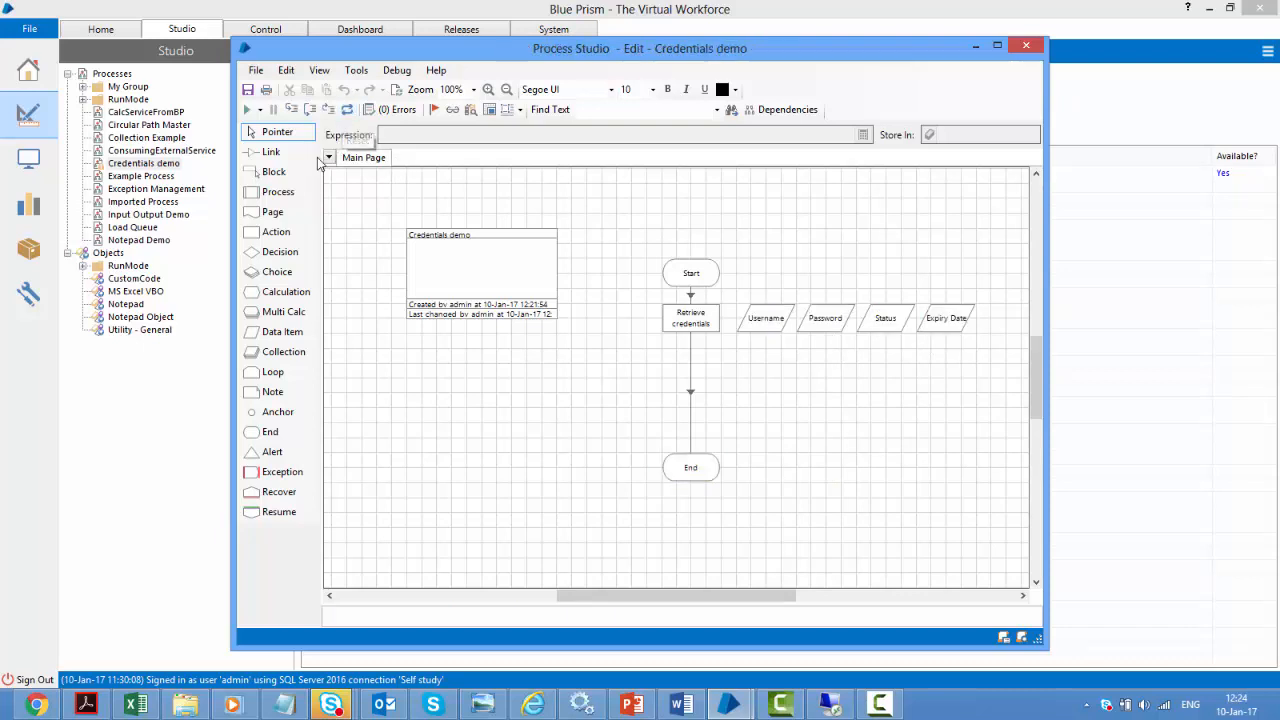
left_click_drag(276, 232, 650, 390)
double_click(645, 388)
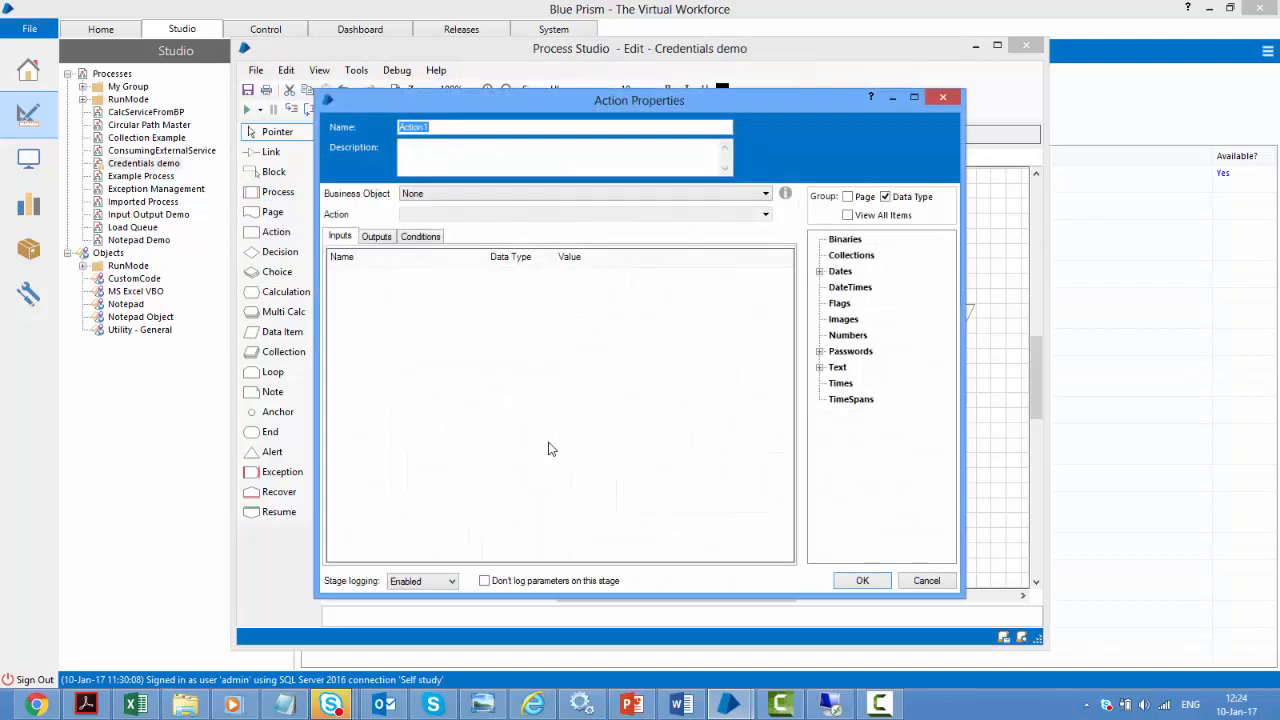
type("Get properties")
left_click(497, 194)
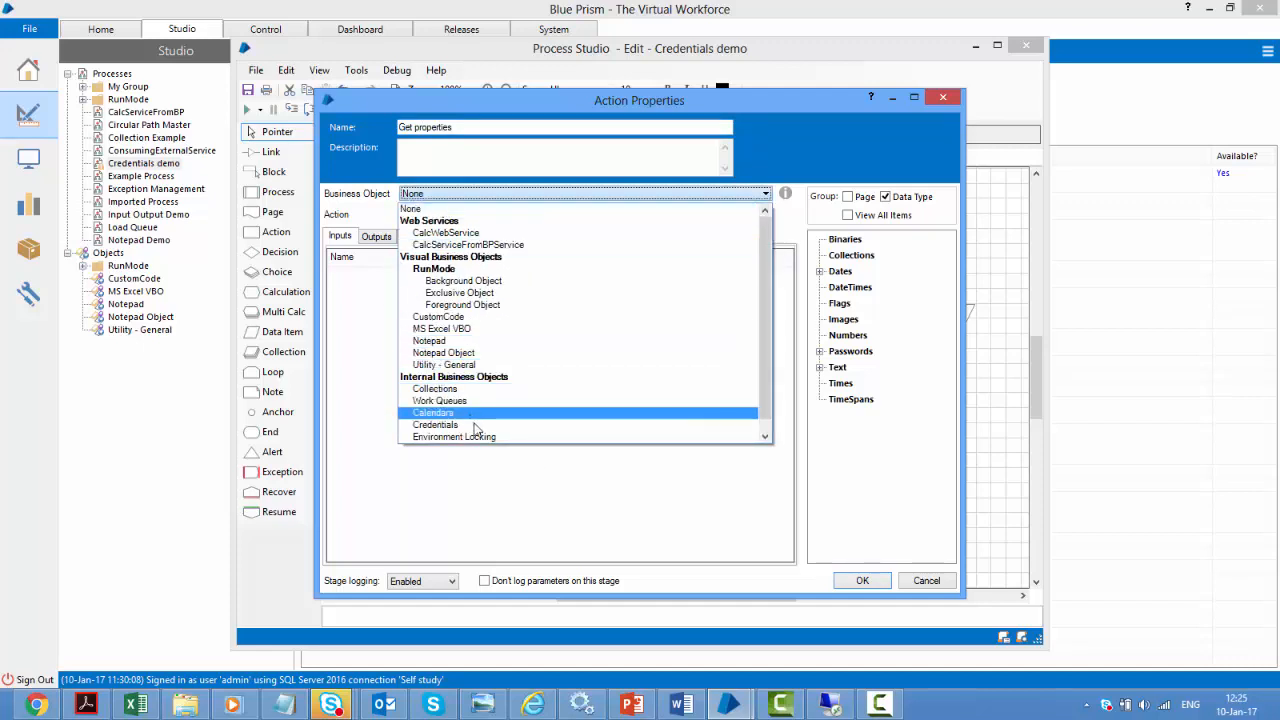
left_click(476, 425)
left_click(475, 214)
left_click(434, 265)
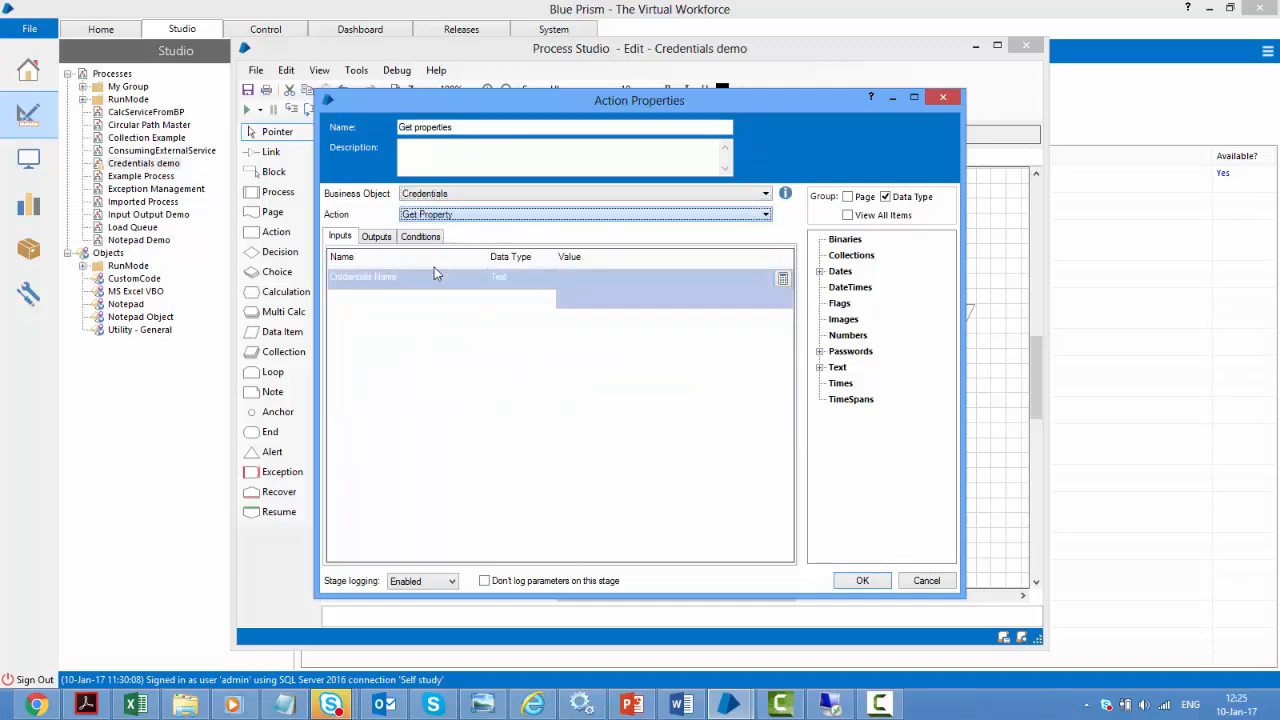
Pass "ravi credentials" and "property1" as inputs and store the output in a new Property Value item
left_click(599, 282)
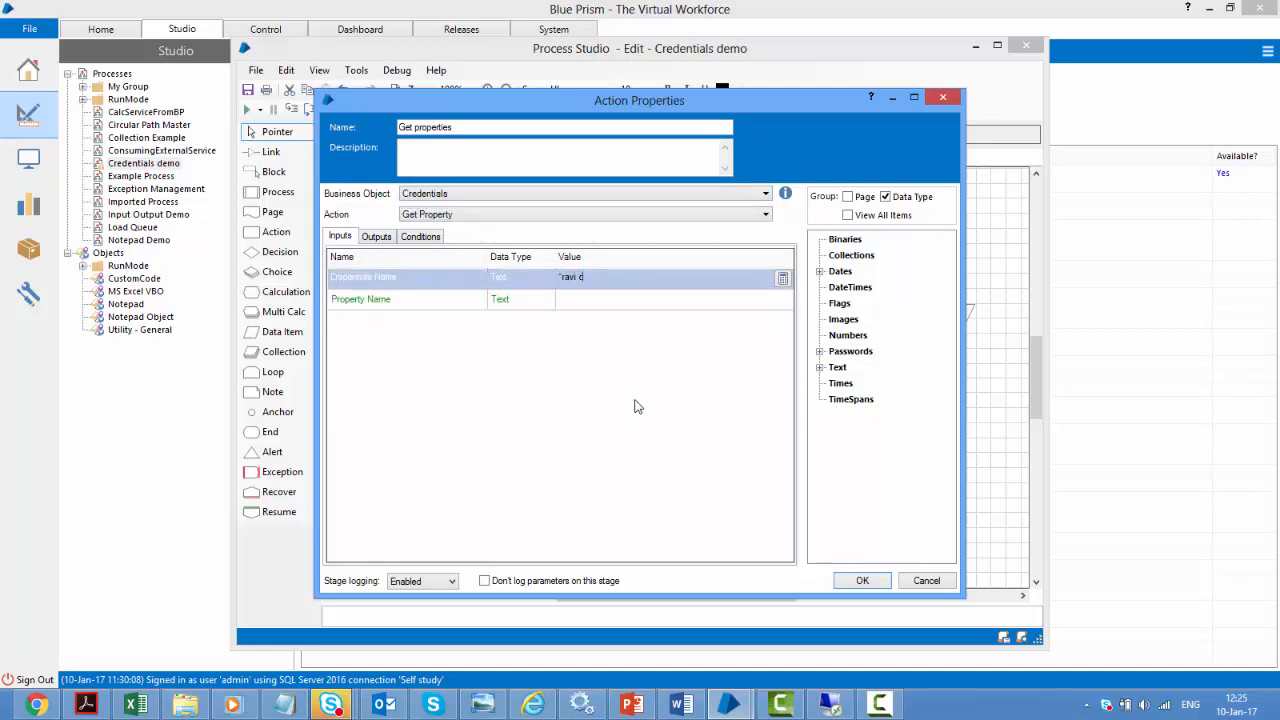
type("\"ravi credentials\"")
left_click(580, 300)
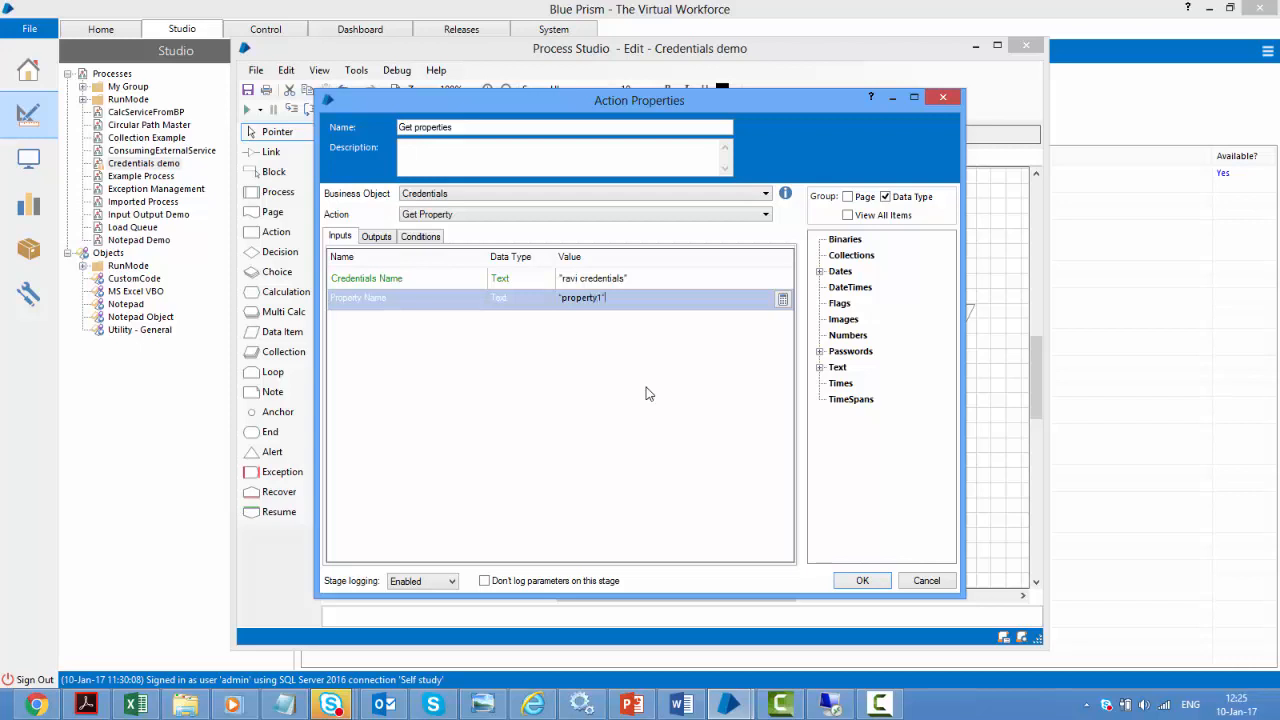
left_click(650, 258)
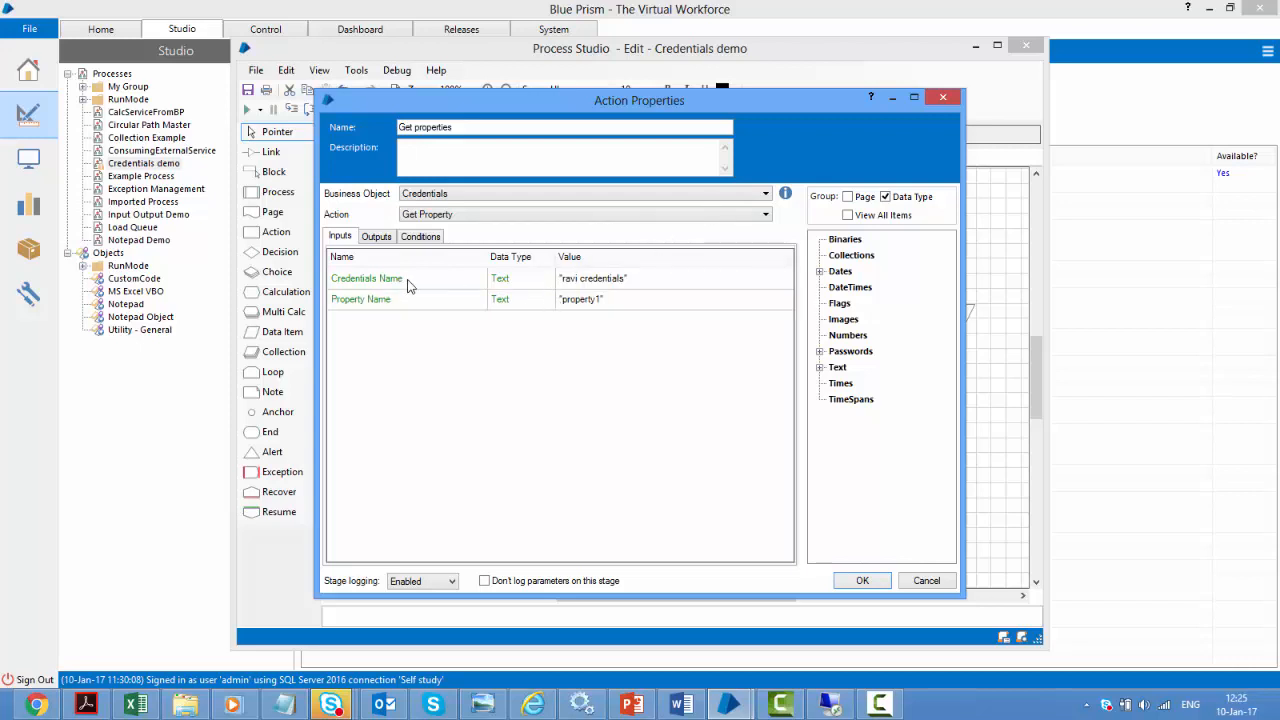
left_click(376, 238)
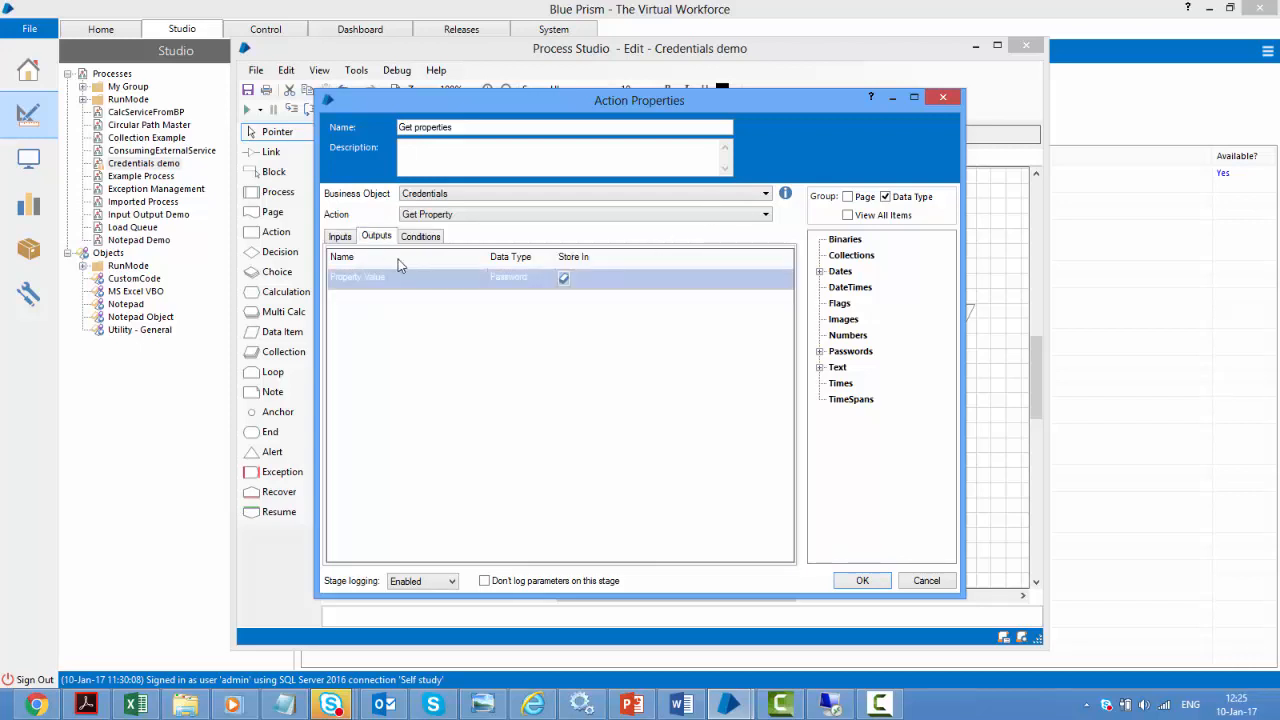
left_click(564, 278)
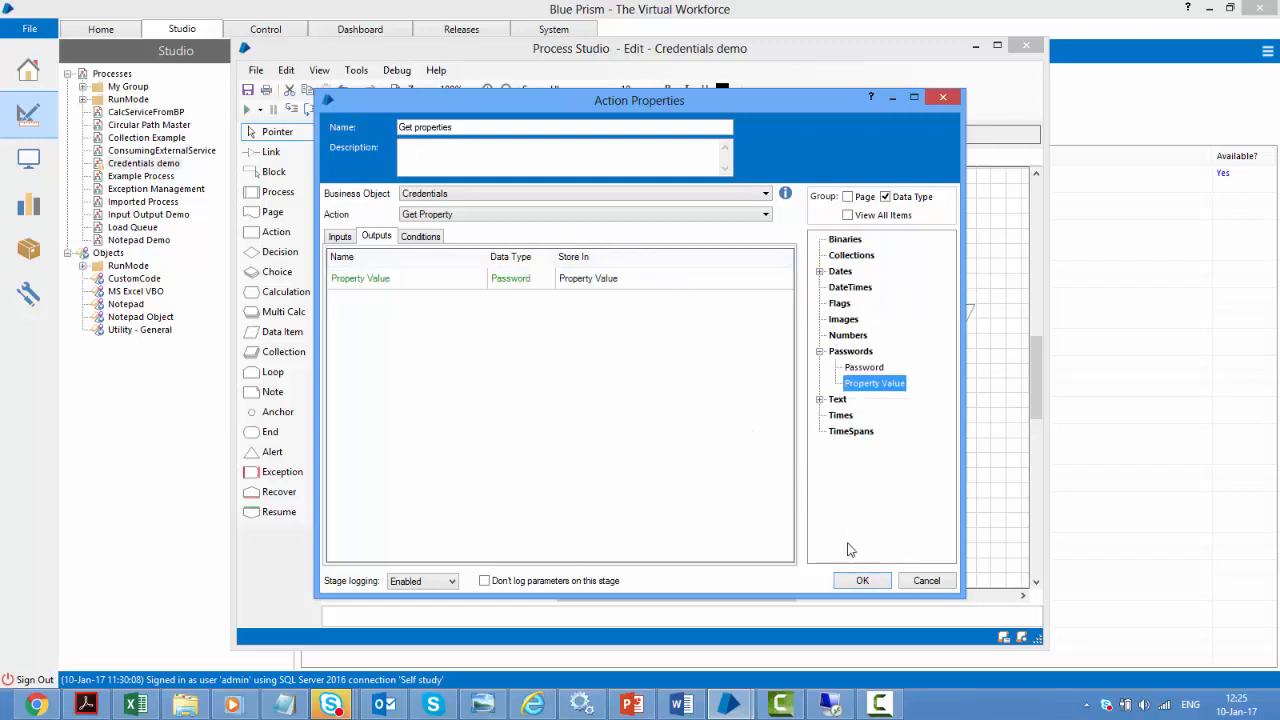
left_click(850, 581)
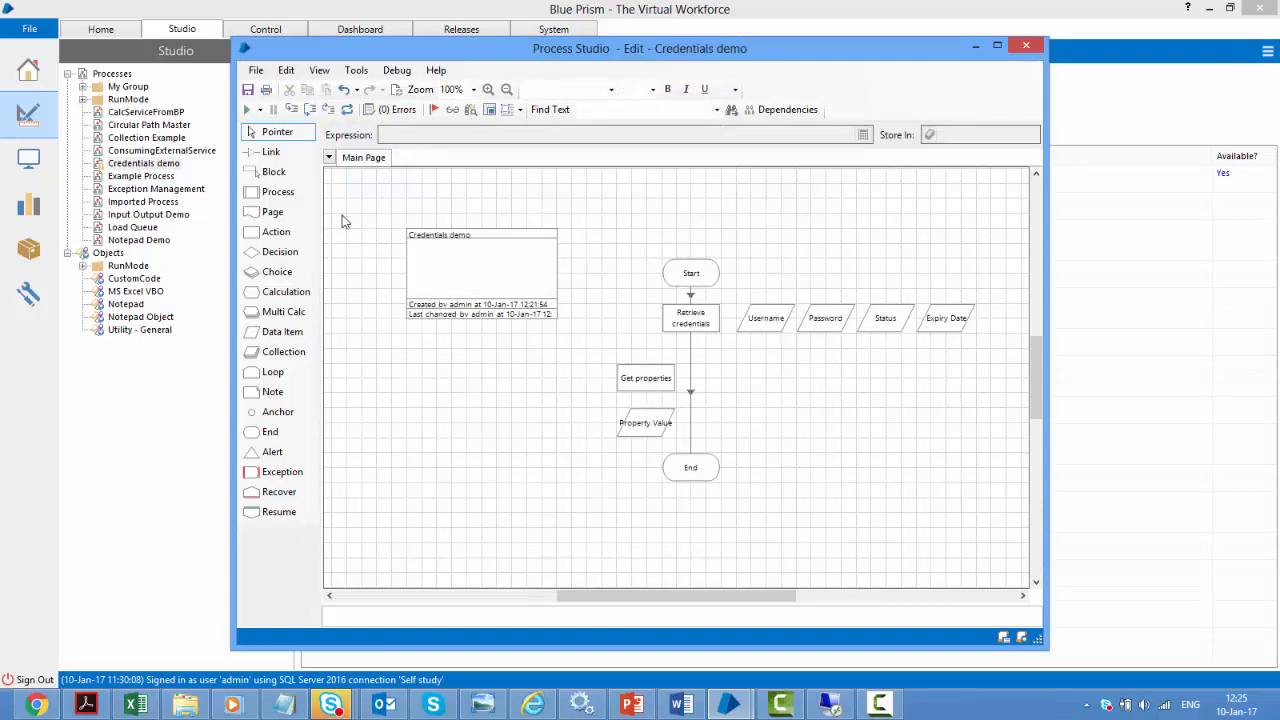
Link Retrieve credentials to Get properties, and Get properties to the End stage
left_click(270, 151)
left_click_drag(689, 320, 633, 380)
left_click_drag(634, 380, 694, 466)
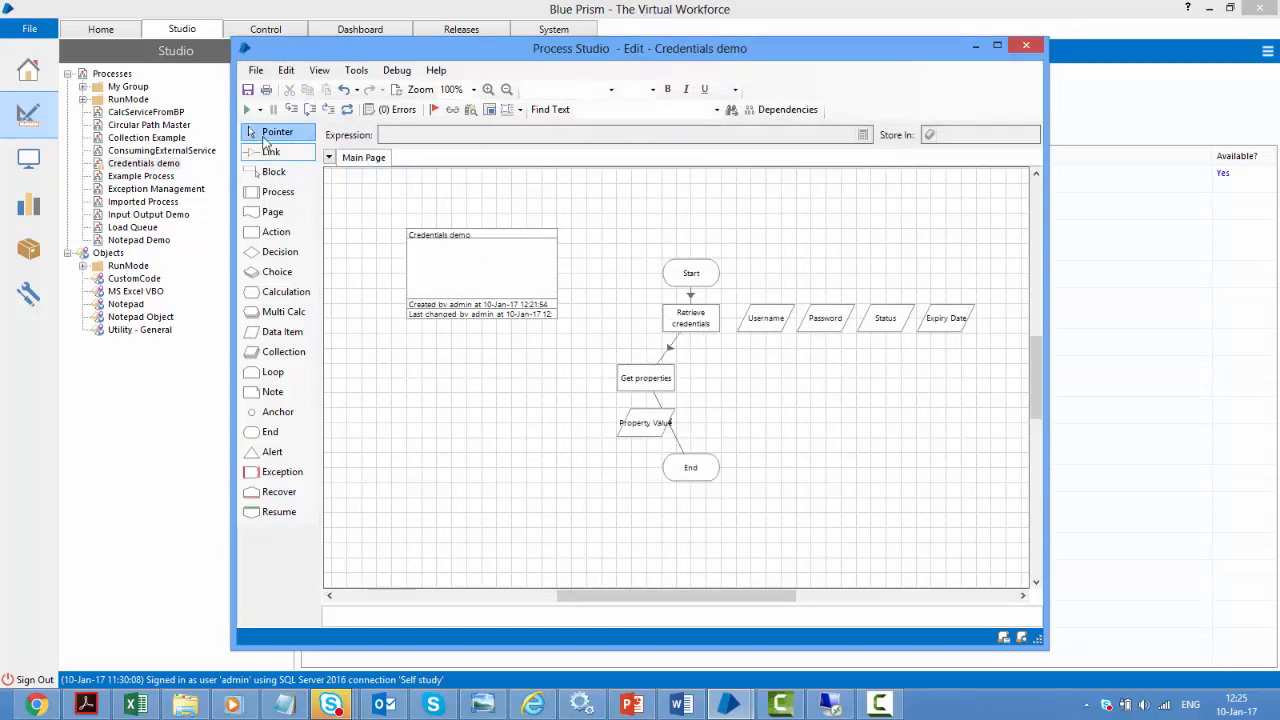
Line up Get properties under Retrieve credentials, place Property Value beside it, and rerun Credentials demo
left_click(266, 134)
left_click_drag(642, 390, 687, 390)
left_click_drag(646, 428, 766, 395)
left_click(766, 430)
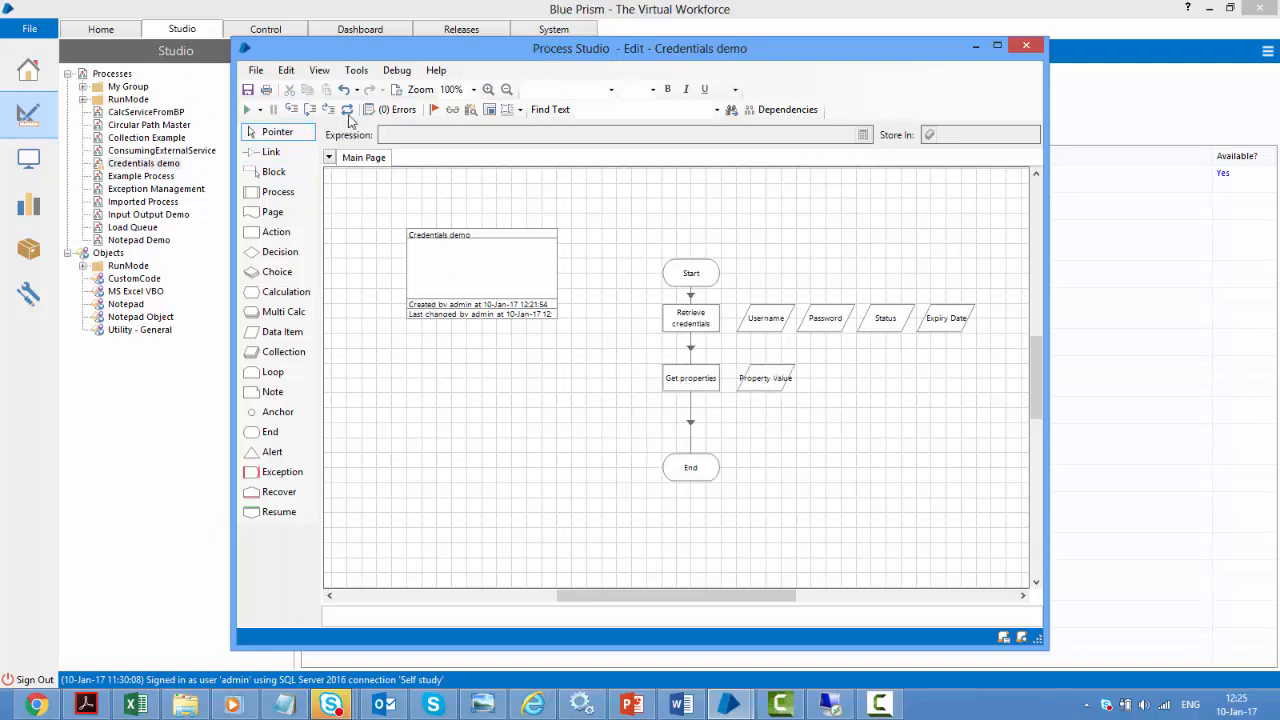
left_click(247, 110)
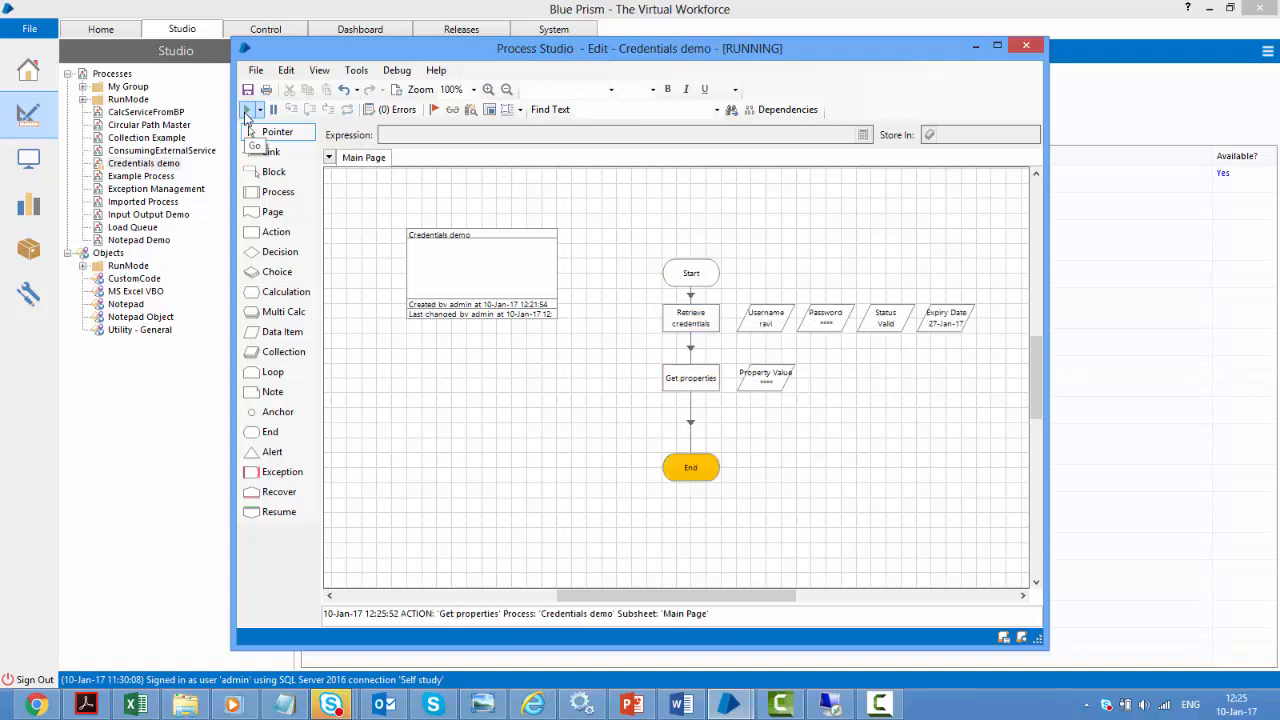
mouse_move(768, 392)
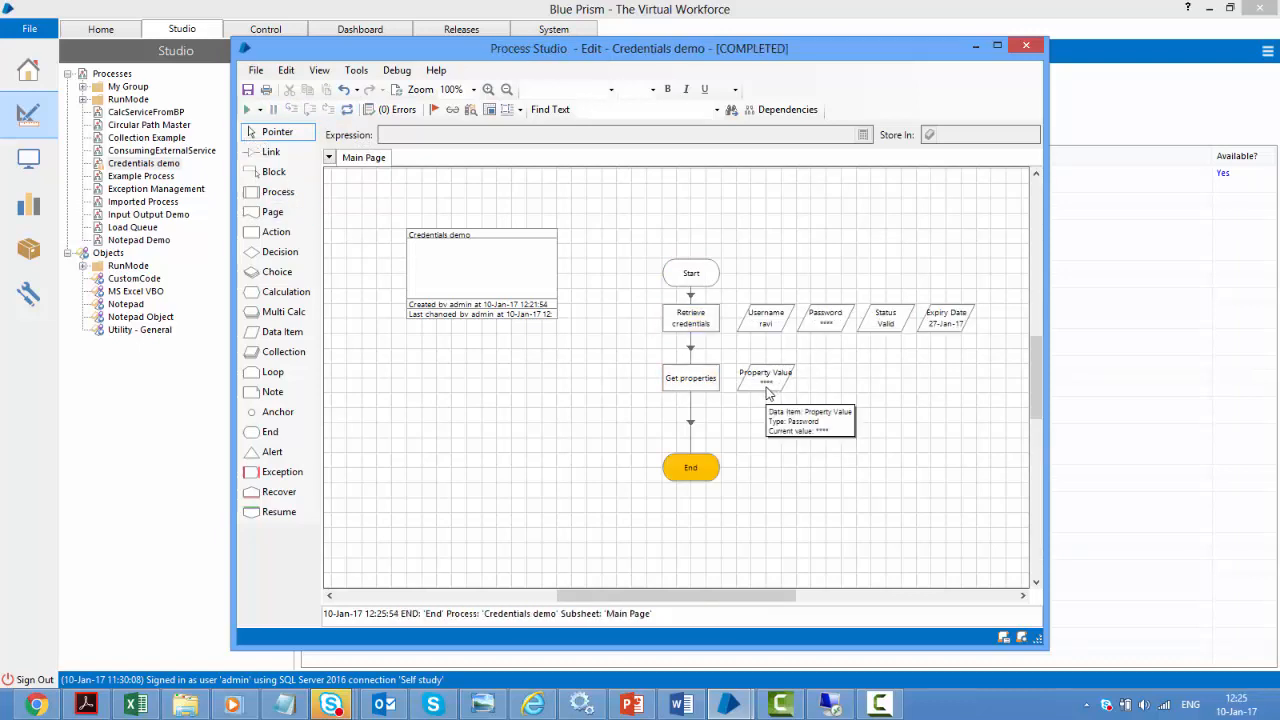
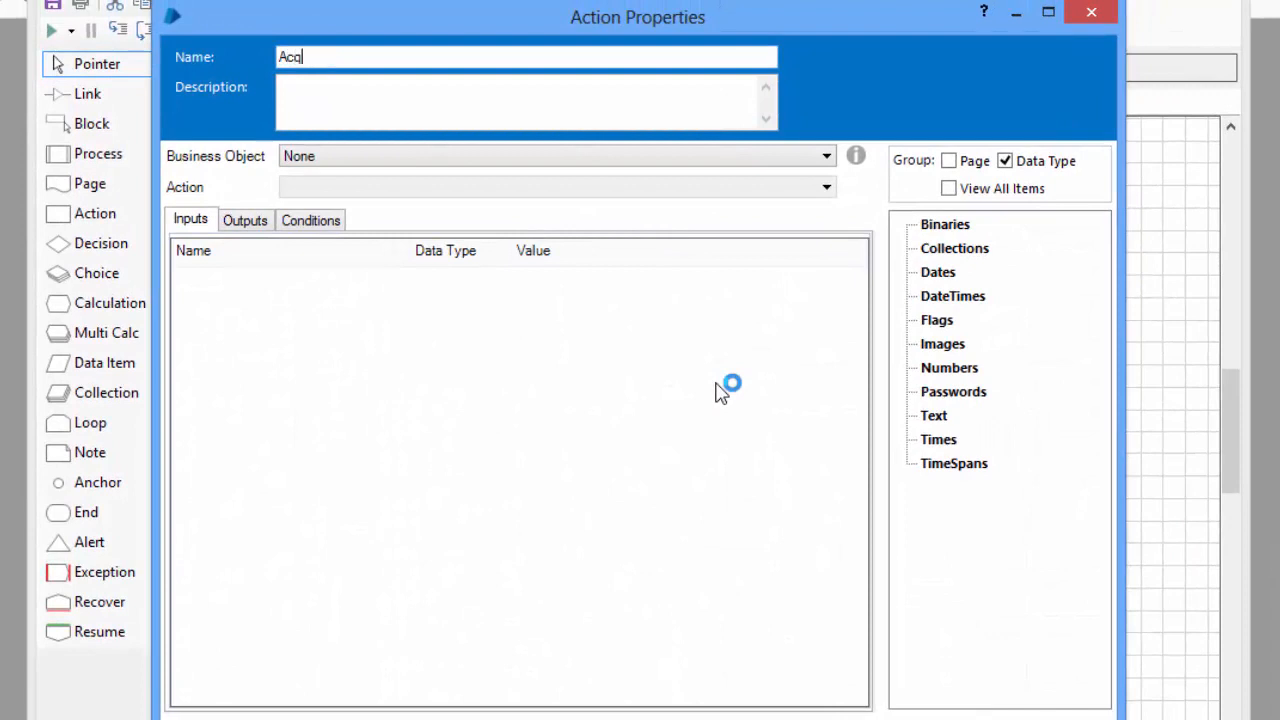
Finish naming the stage and set it to Environment Locking's Acquire Lock action
type("ck")
left_click(415, 160)
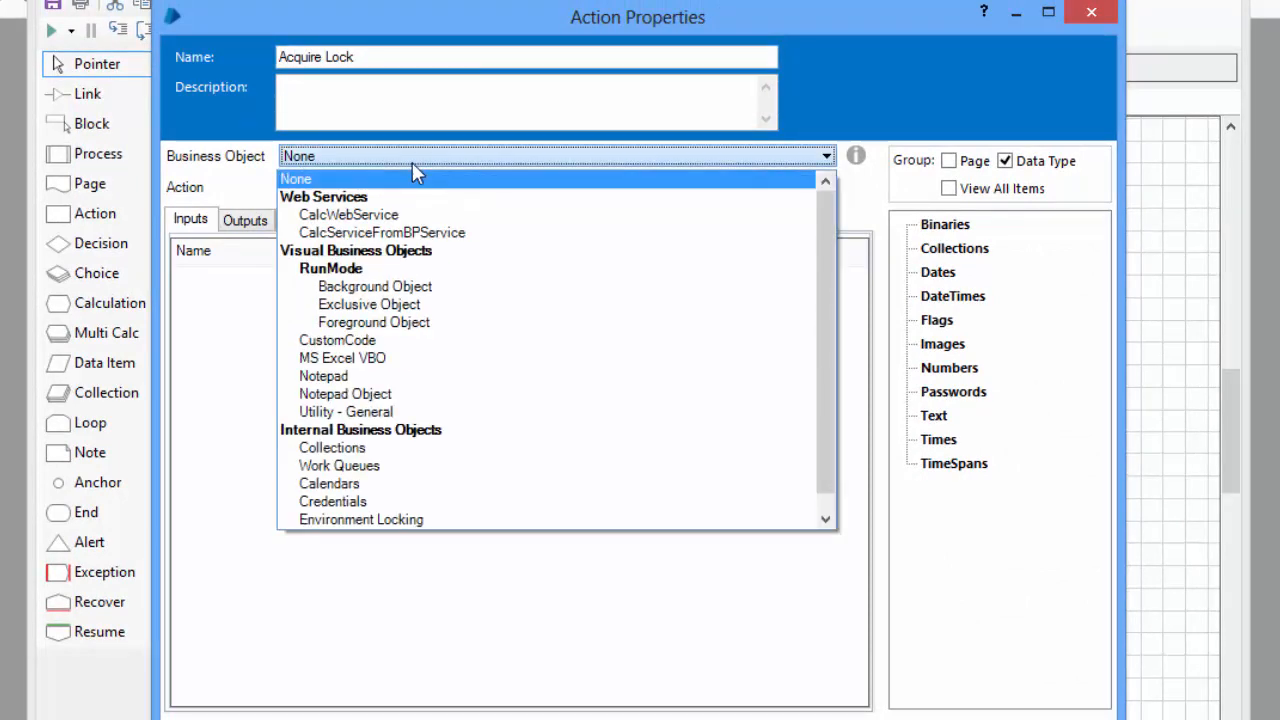
left_click(437, 520)
left_click(353, 190)
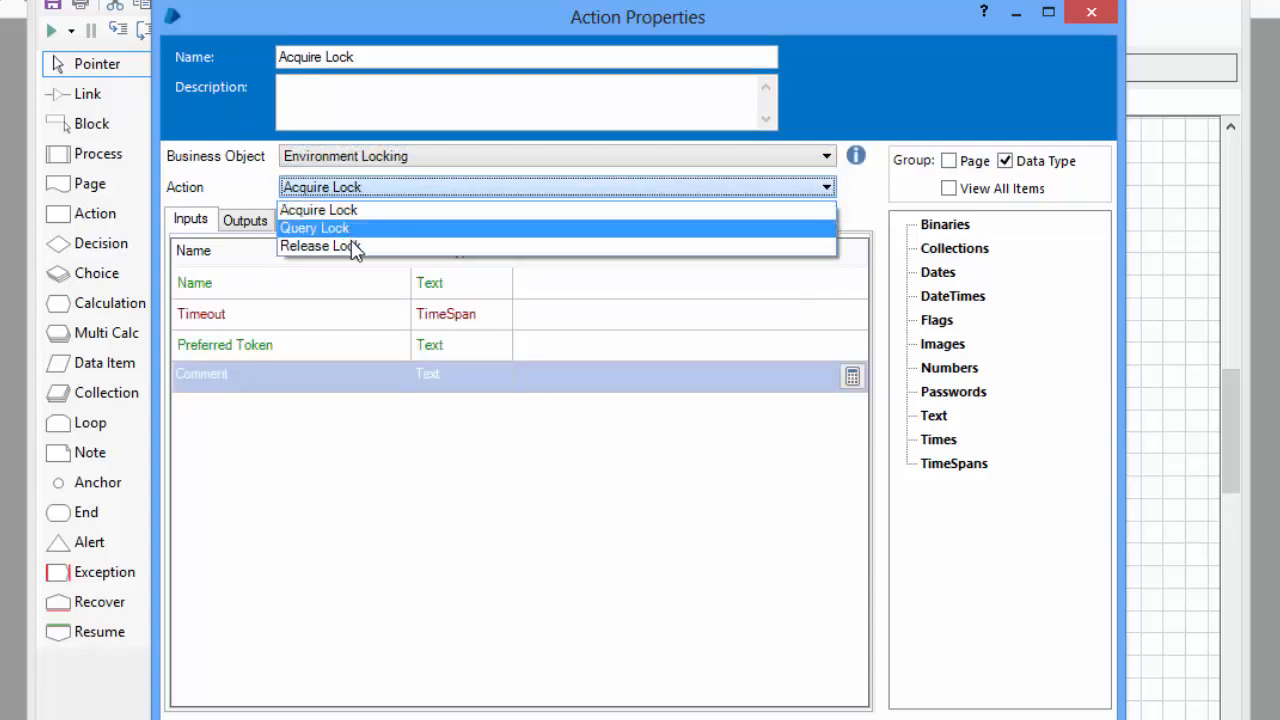
left_click(202, 228)
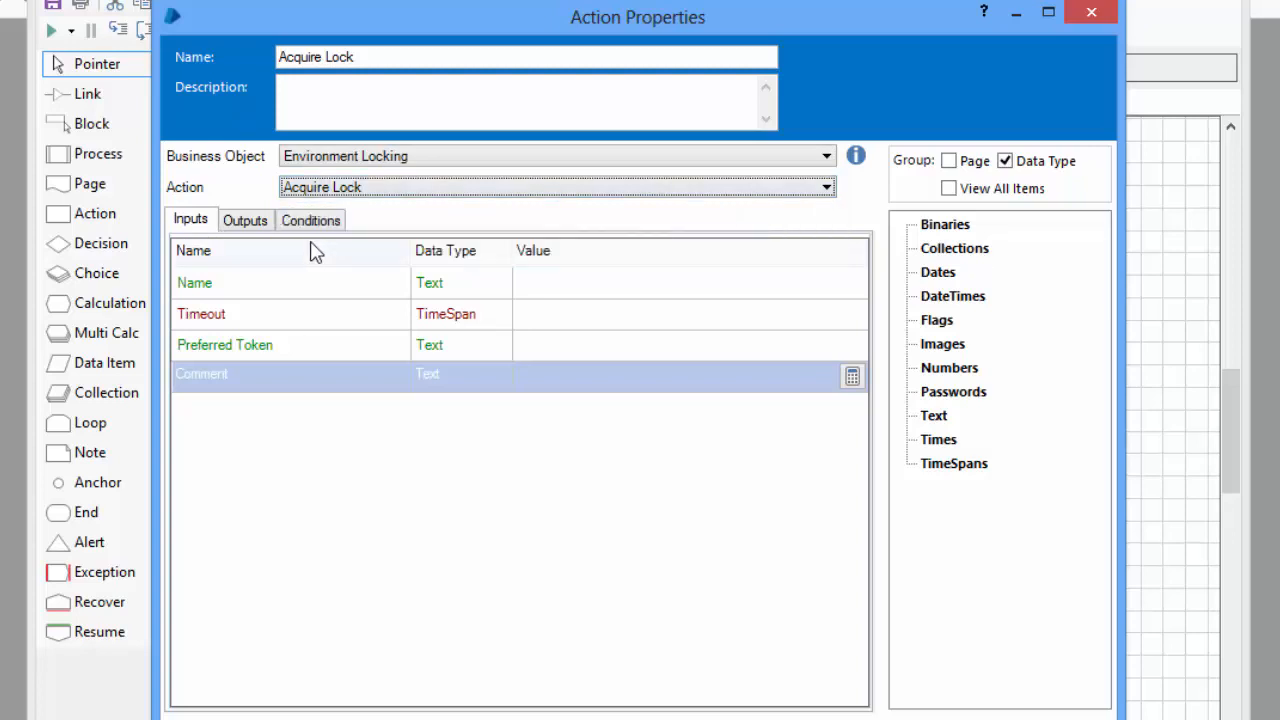
Enter "Process Input File" as the lock Name and start building the Timeout value
left_click(580, 284)
type("\"Process Input")
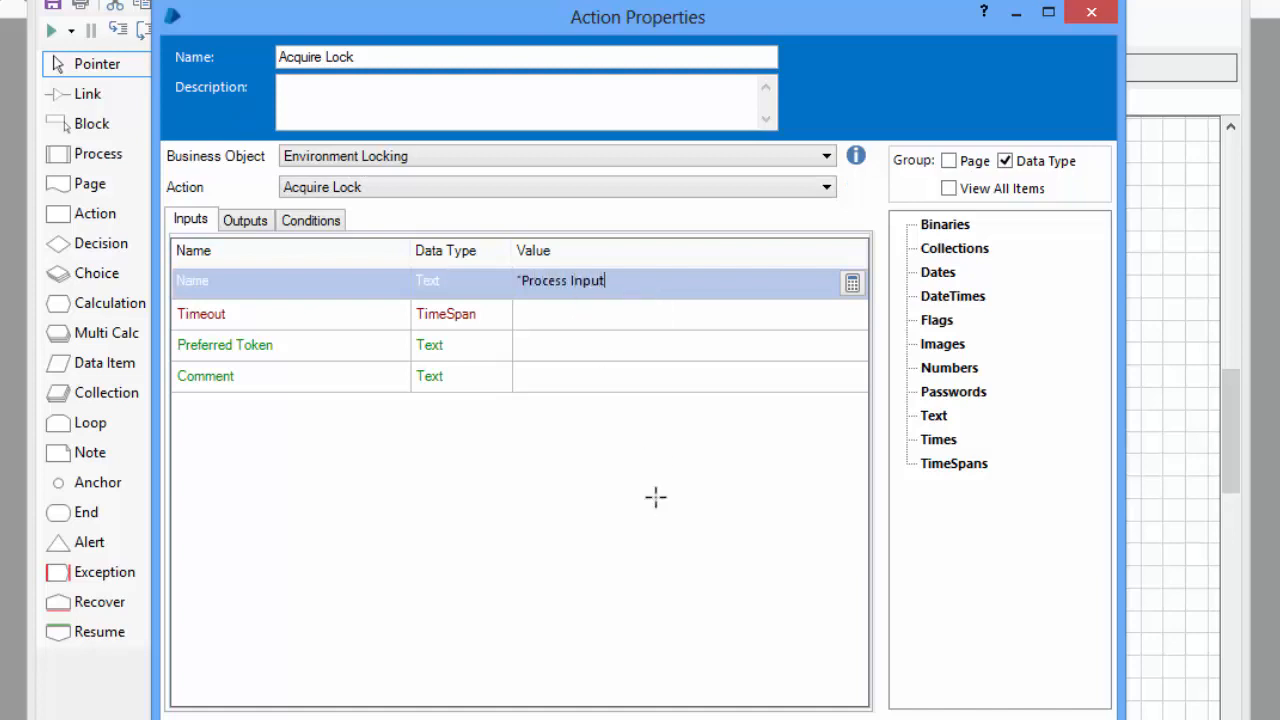
type(" File\"")
left_click(600, 318)
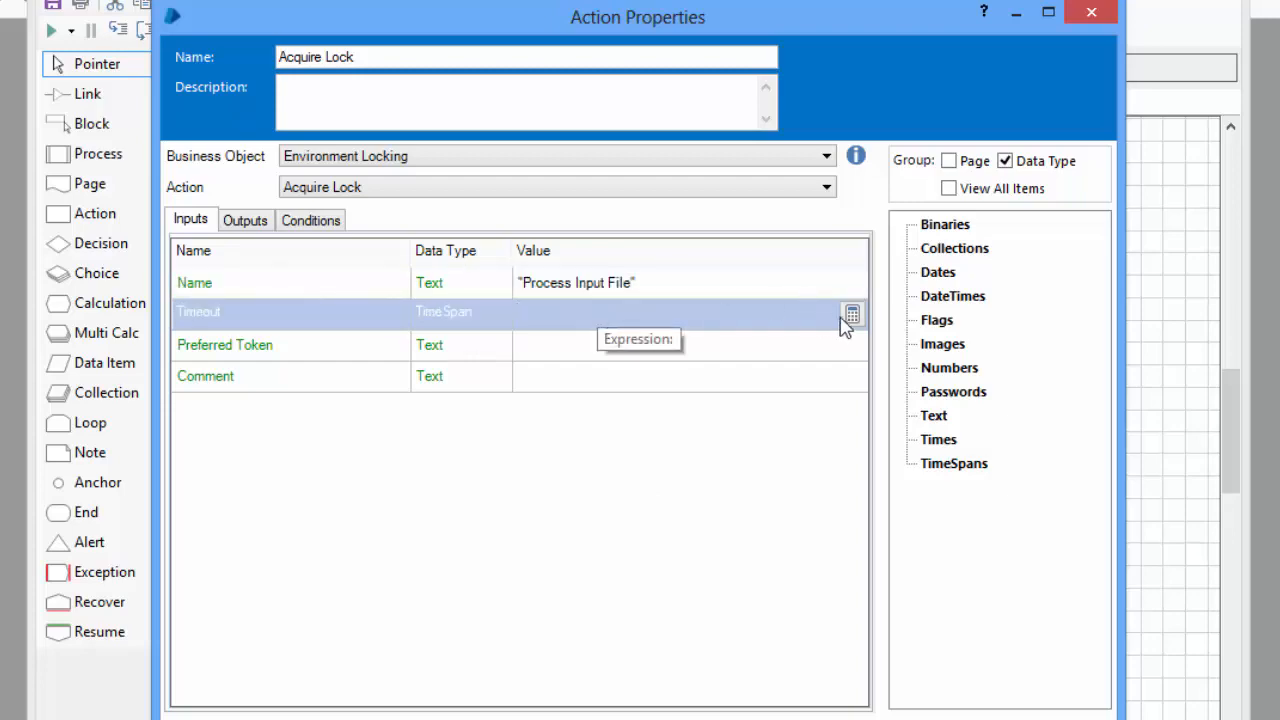
left_click(851, 315)
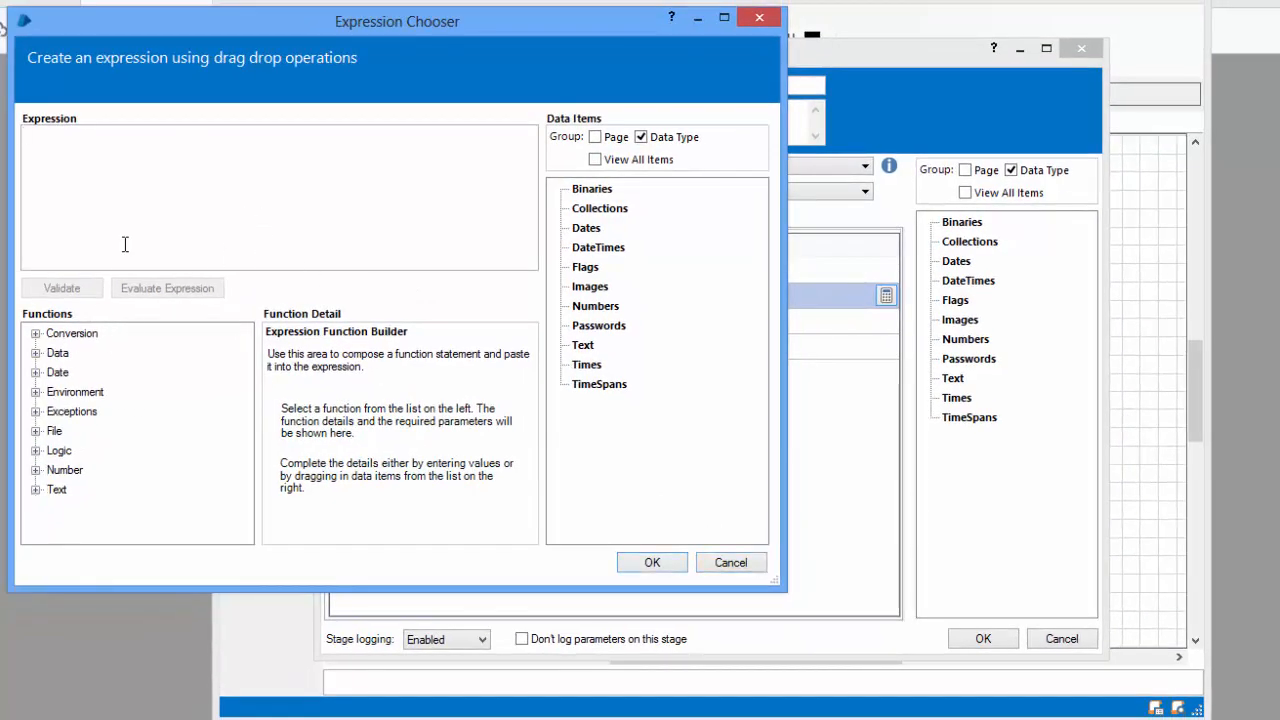
Build the Timeout expression Now() + MakeTimeSpan(0, 0, 0, 10) using the Date functions
type("Now ")
type(") +")
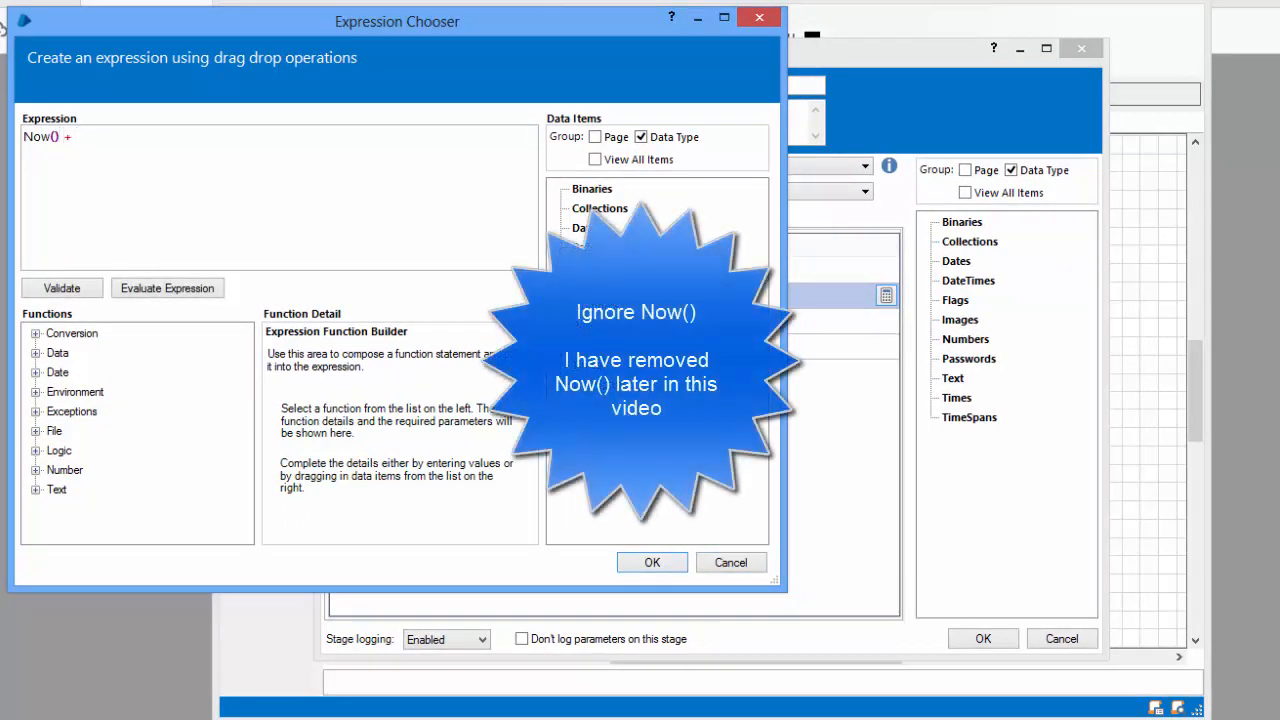
left_click(36, 372)
left_click_drag(249, 391, 245, 444)
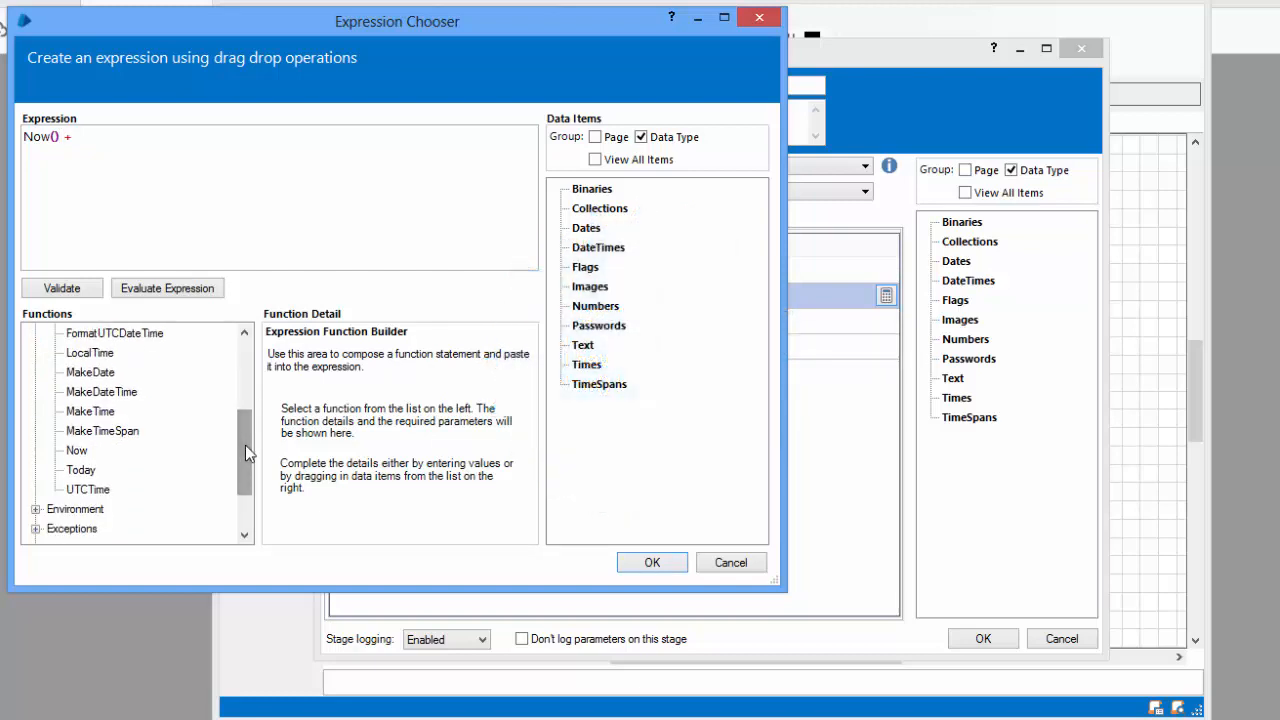
left_click(113, 437)
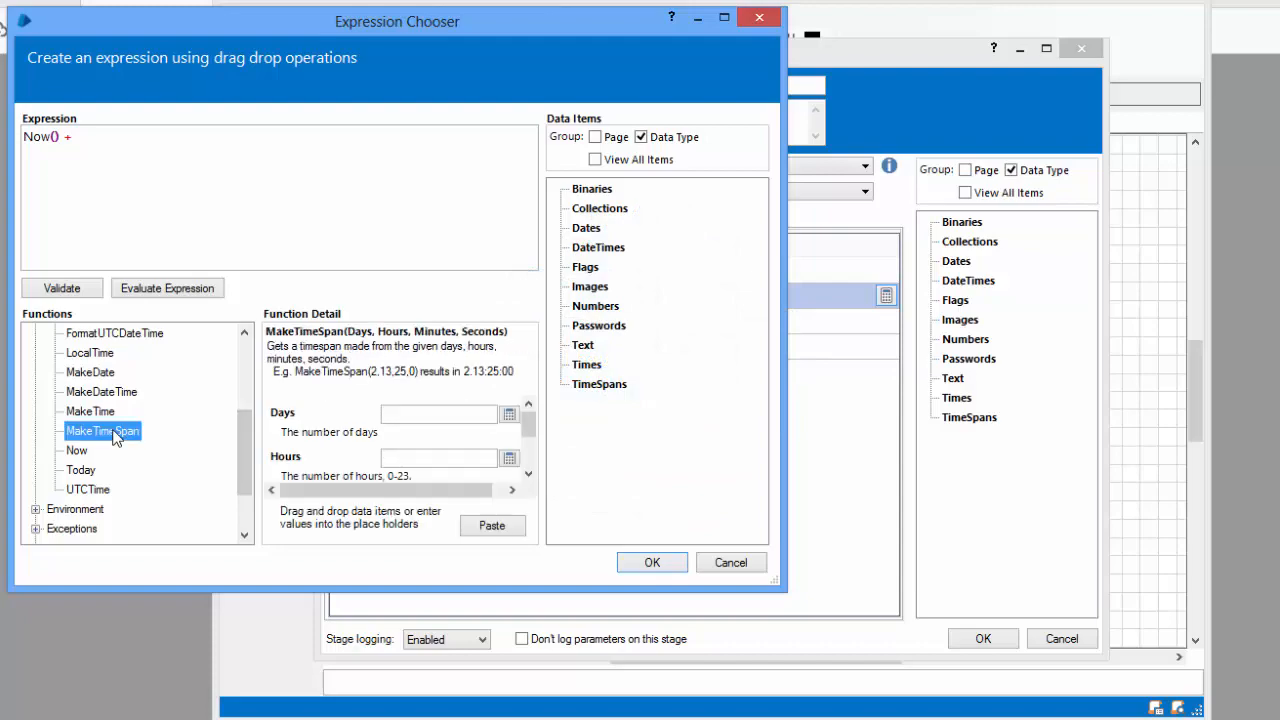
left_click(724, 20)
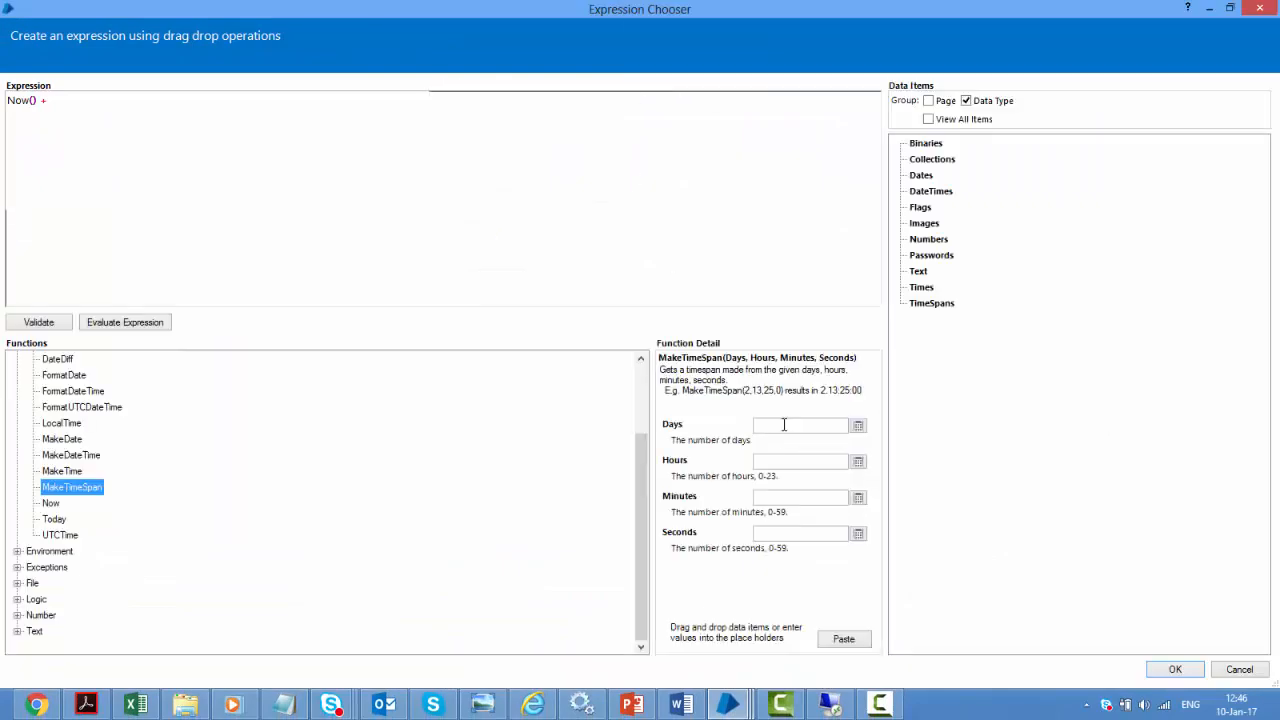
left_click(786, 425)
type("0")
key("Tab")
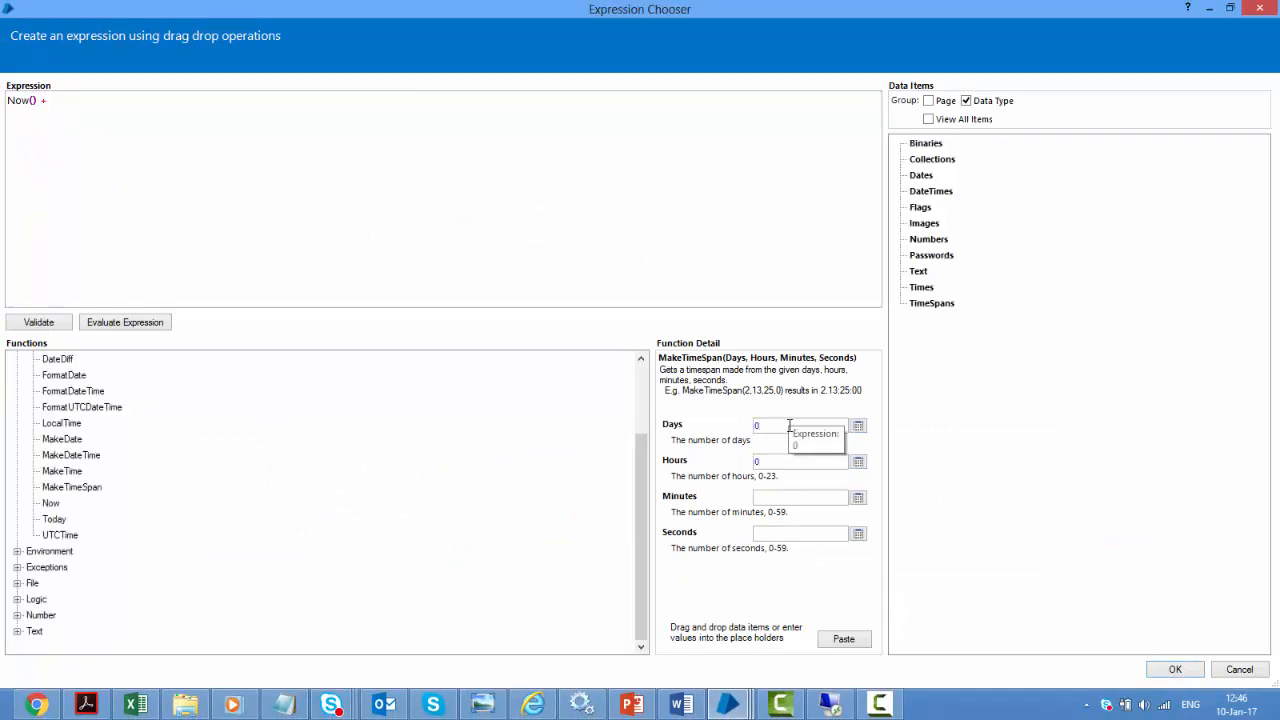
key("BackSpace")
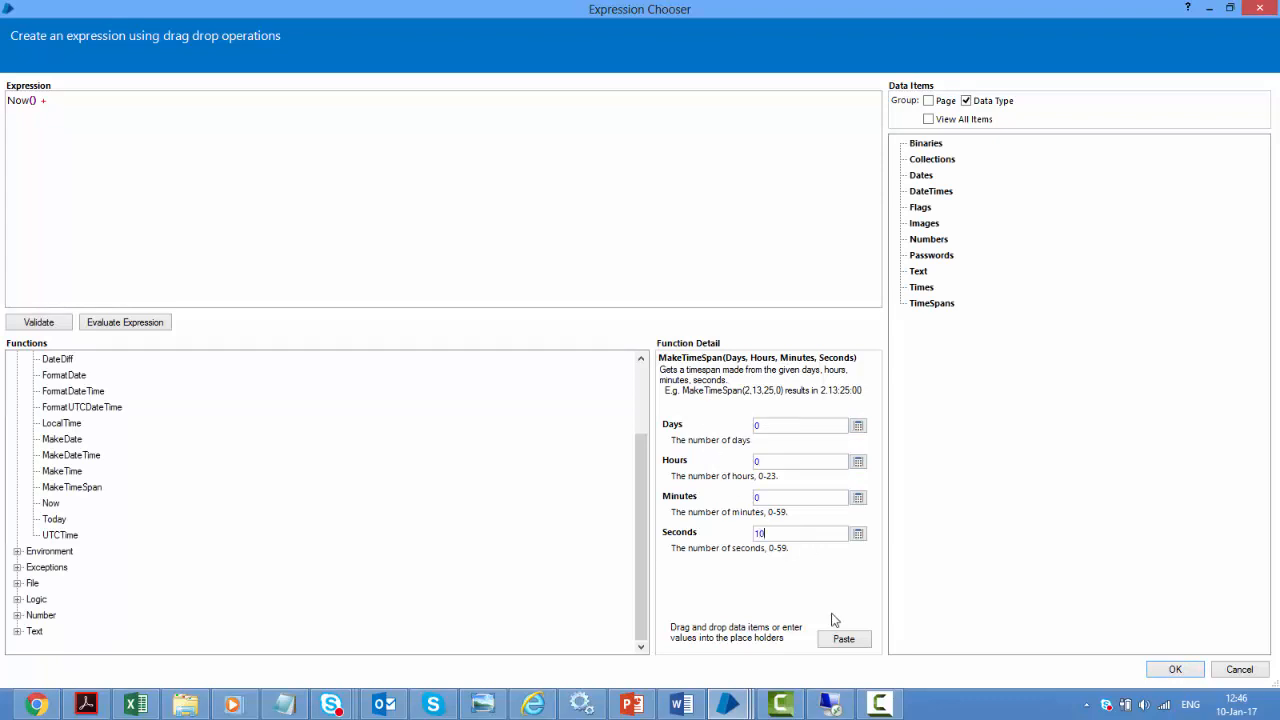
left_click(844, 639)
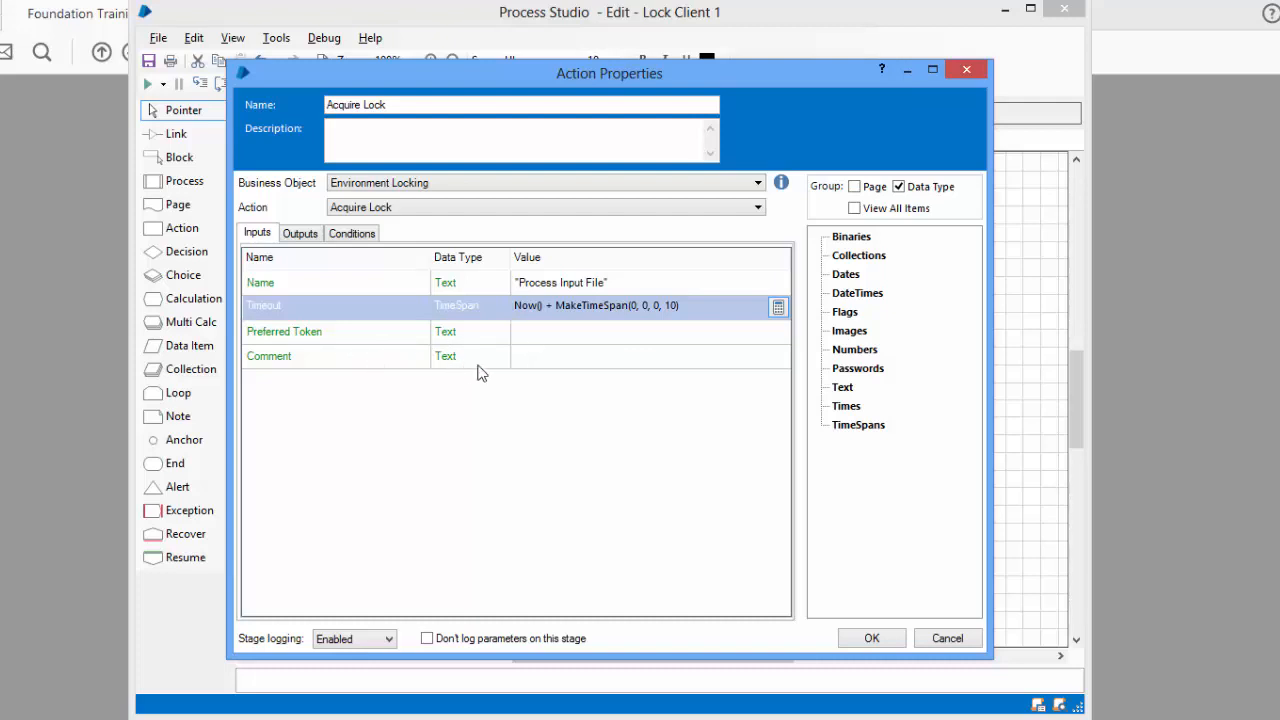
Store Acquire Lock's Token output in a new Token data item
left_click(561, 261)
left_click(300, 234)
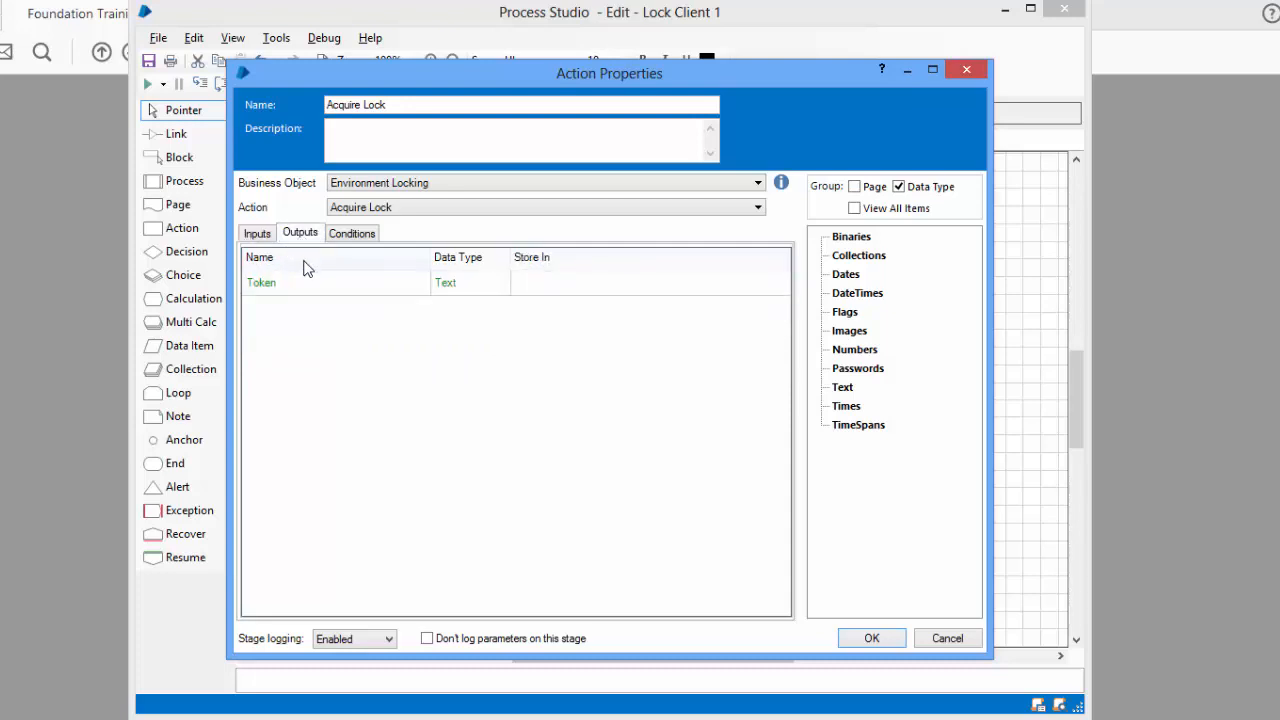
left_click(259, 282)
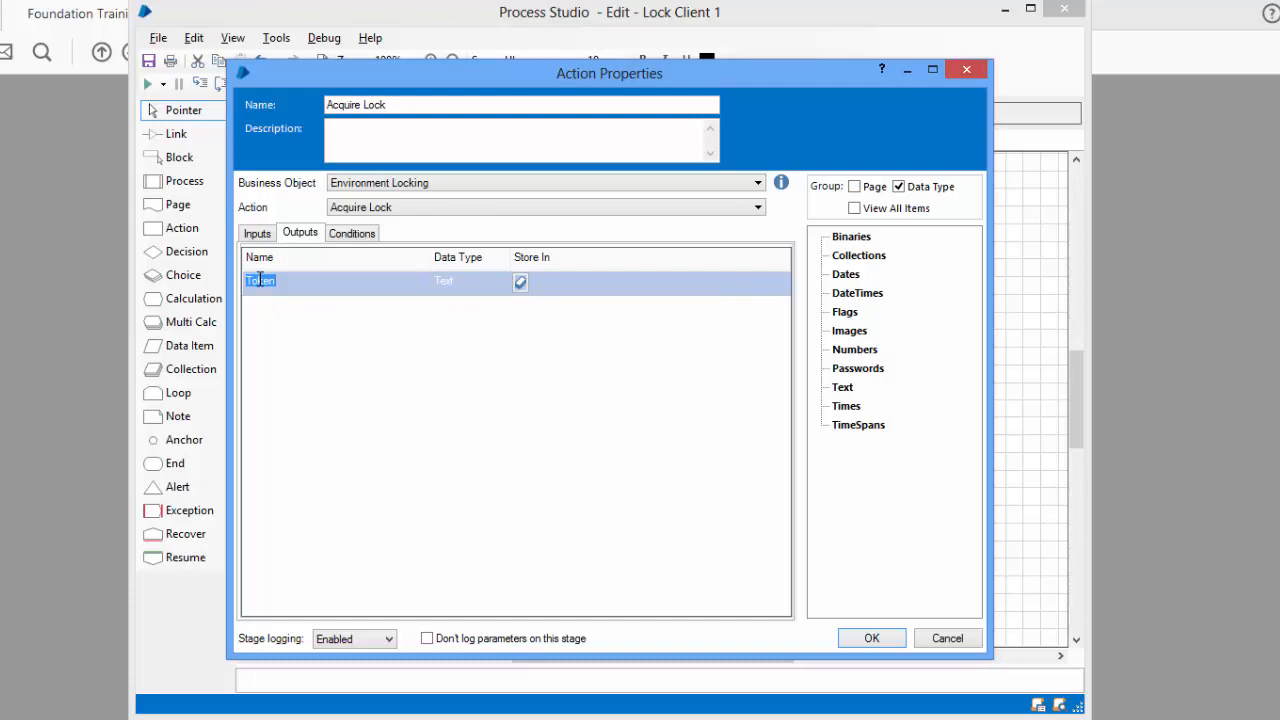
left_click(520, 282)
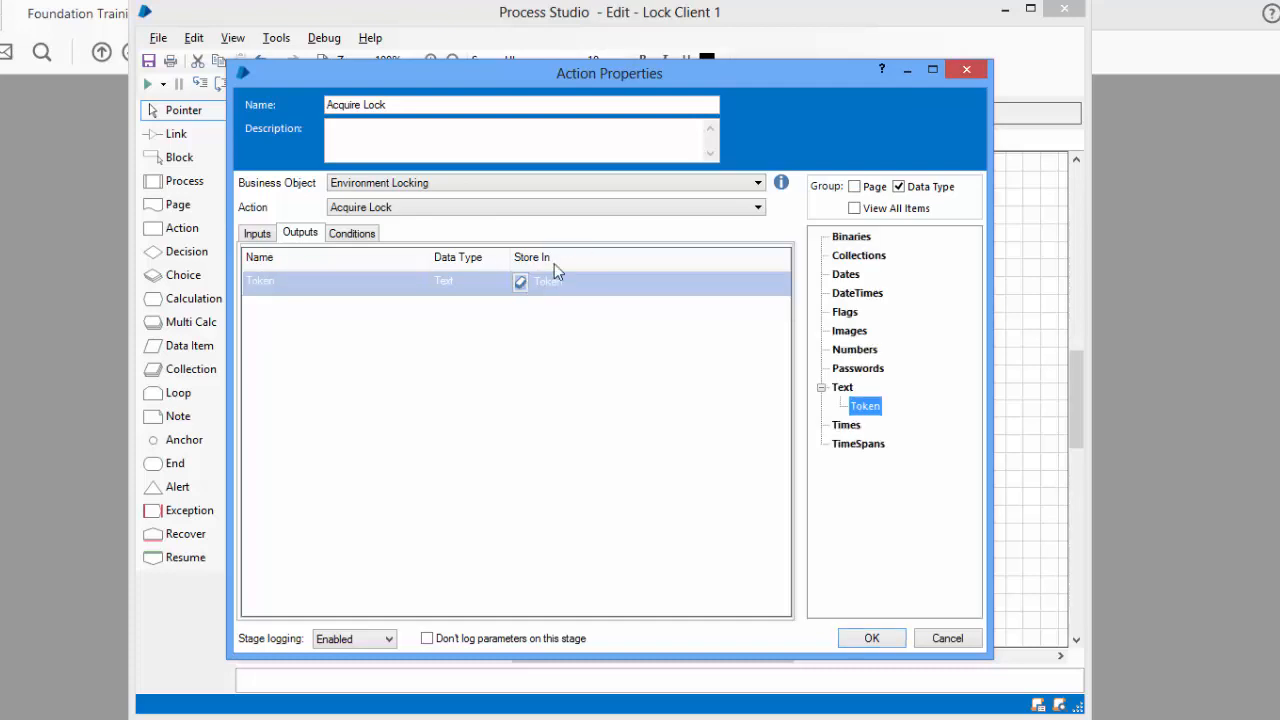
left_click(253, 236)
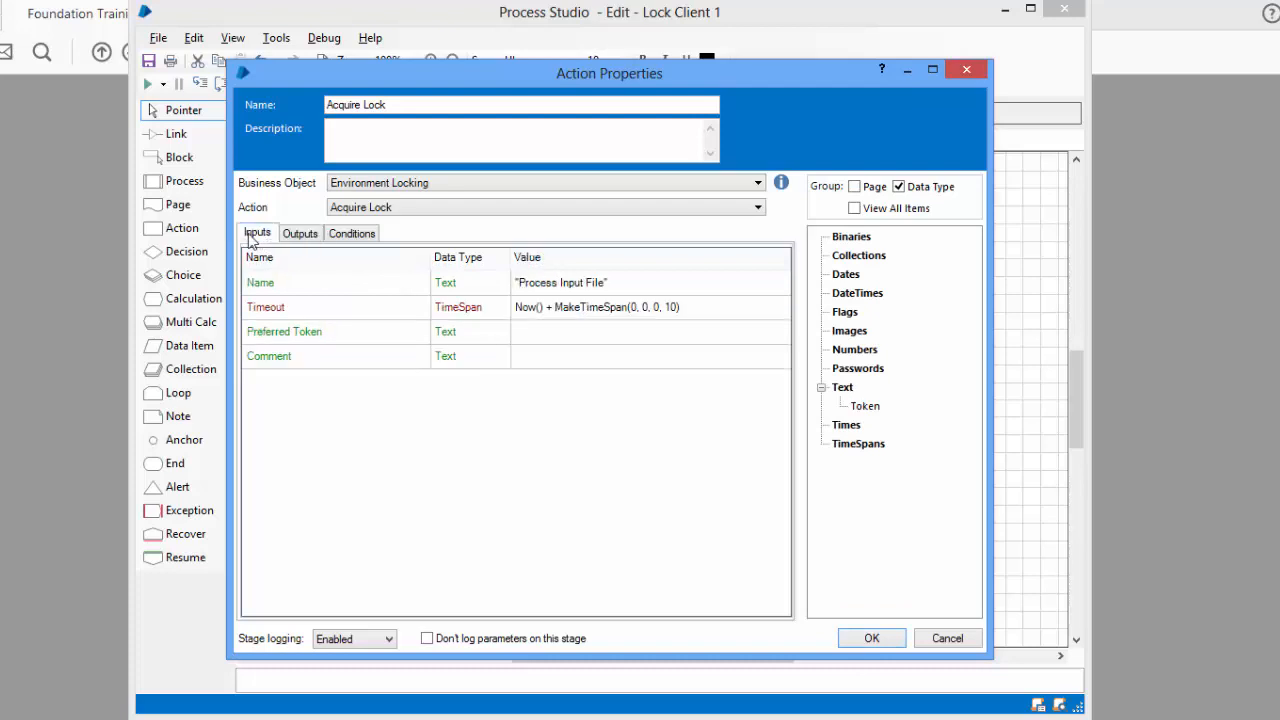
left_click(300, 236)
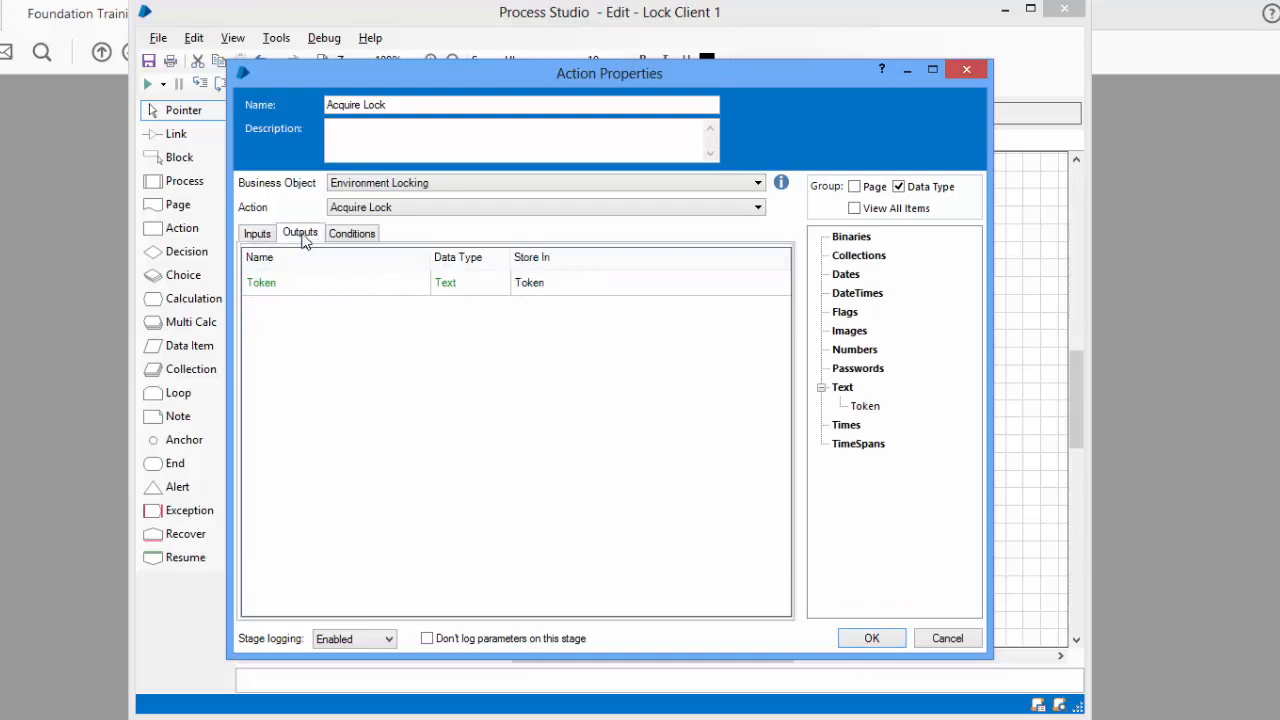
Confirm the Acquire Lock properties and link Start to Acquire Lock
left_click(872, 638)
left_click(185, 141)
left_click_drag(690, 288, 678, 506)
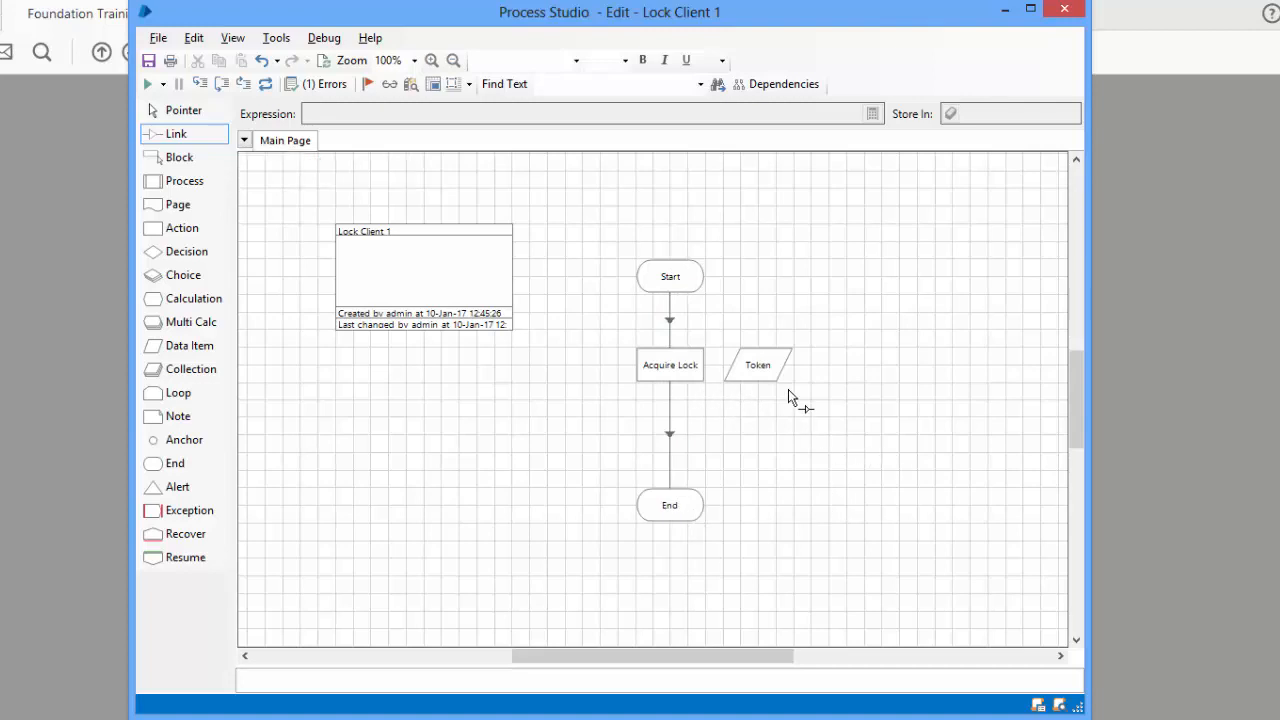
Verify Environment Locks lists no current locks, then return to the Lock Client 1 diagram
left_click(190, 112)
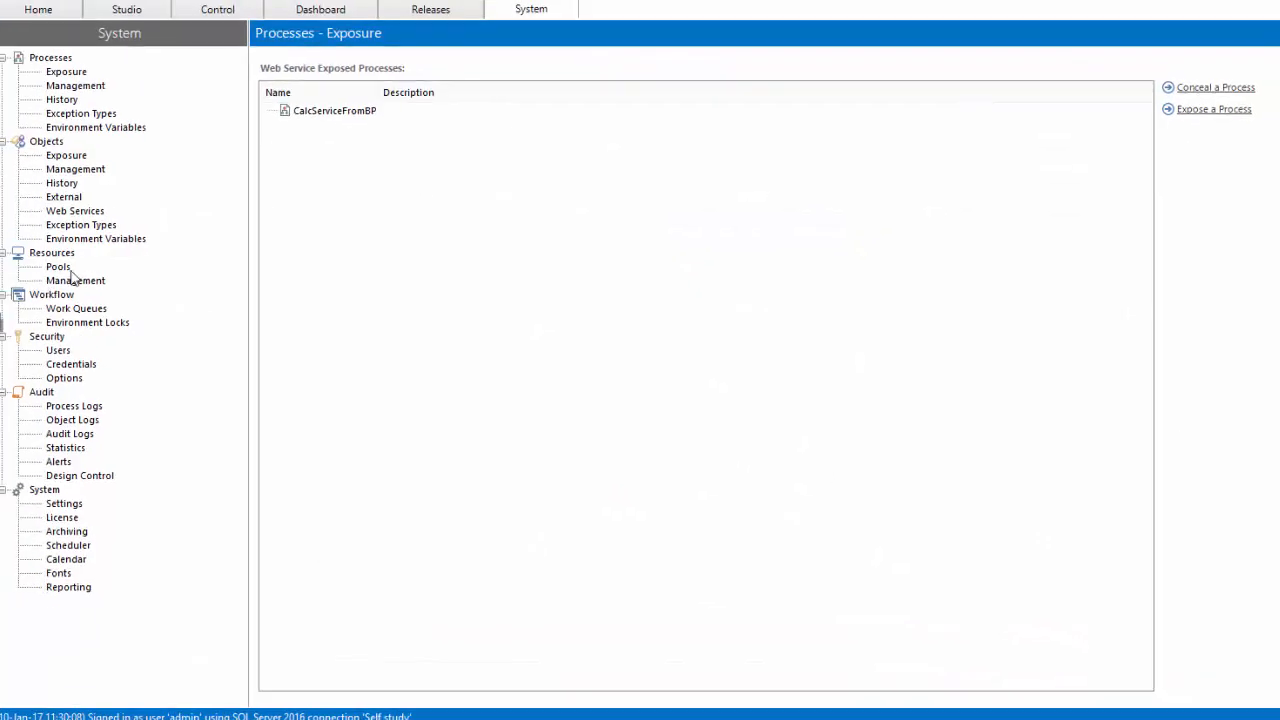
left_click(146, 317)
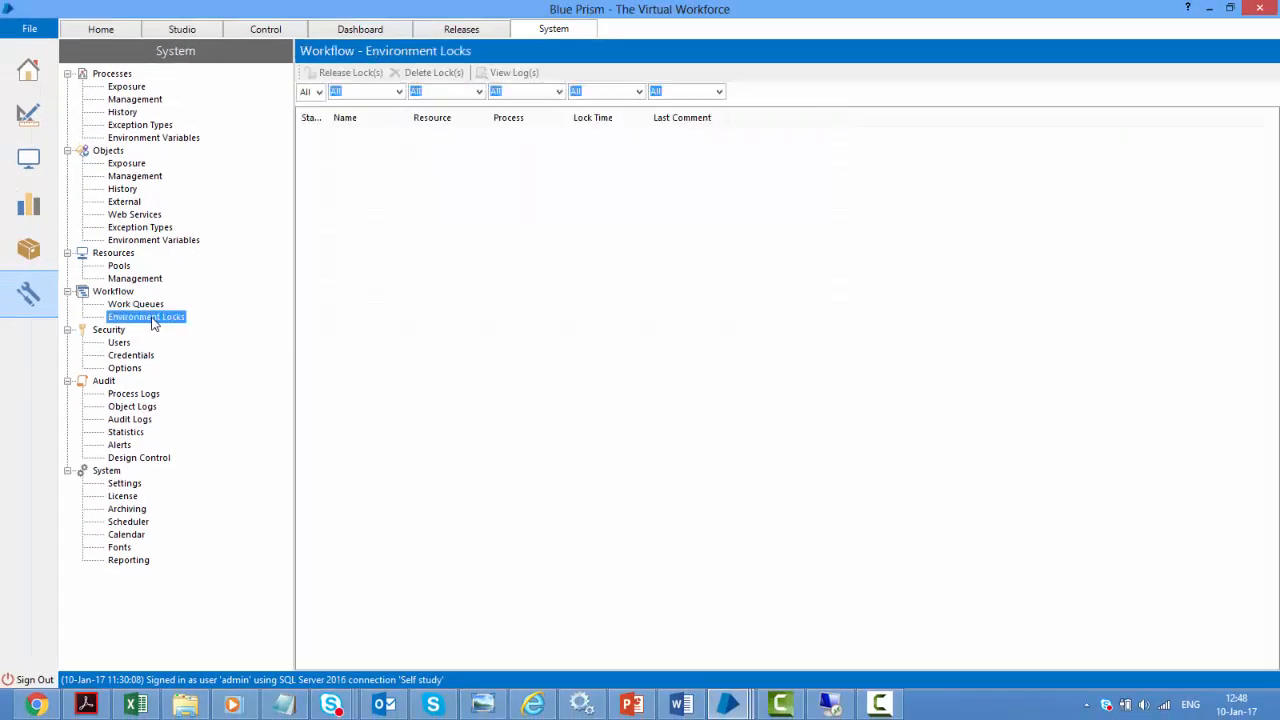
left_click_drag(333, 121, 370, 121)
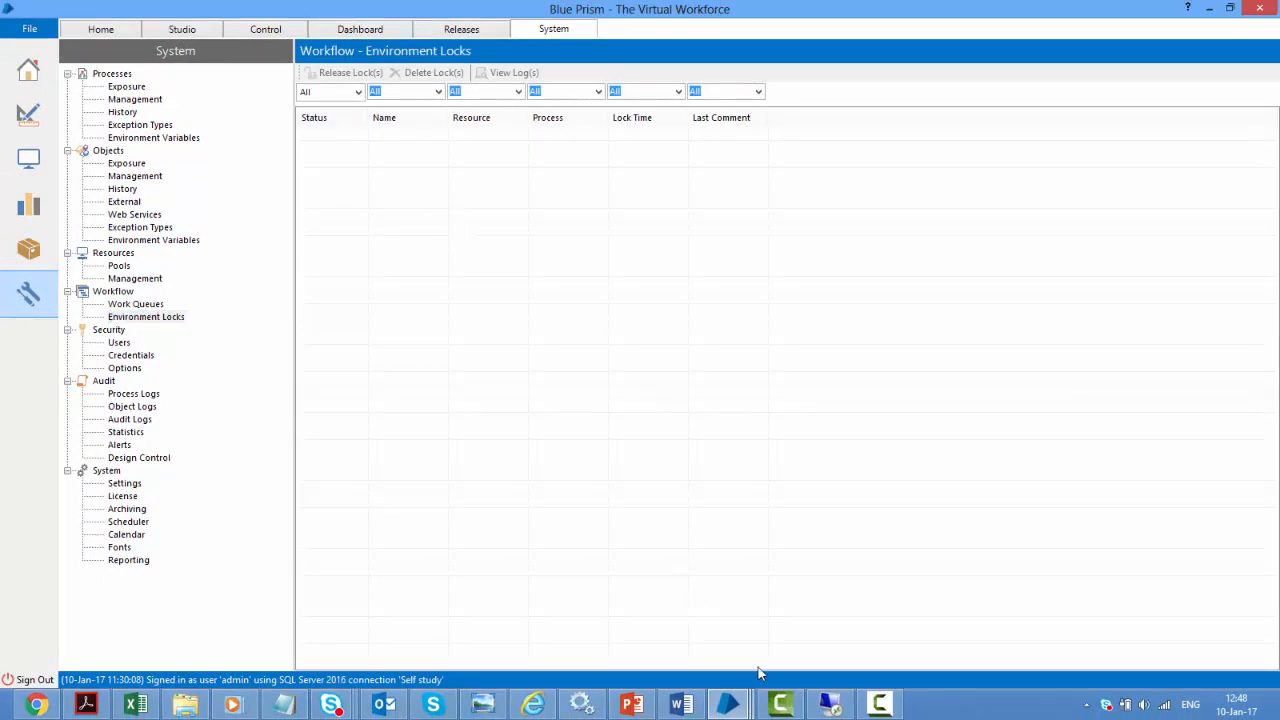
left_click(728, 704)
left_click(770, 645)
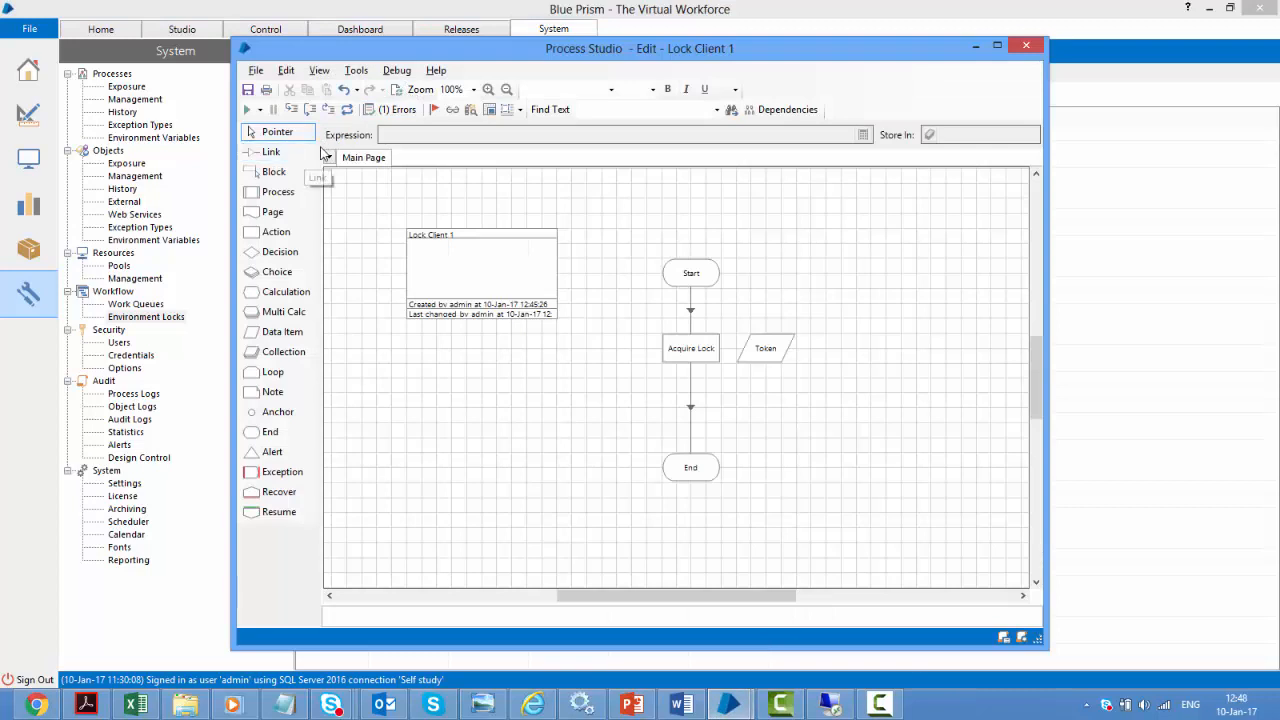
Run, dismiss the timespan error, reset, and change Acquire Lock's Timeout to MakeTimeSpan(0, 0, 0, 10)
left_click(247, 110)
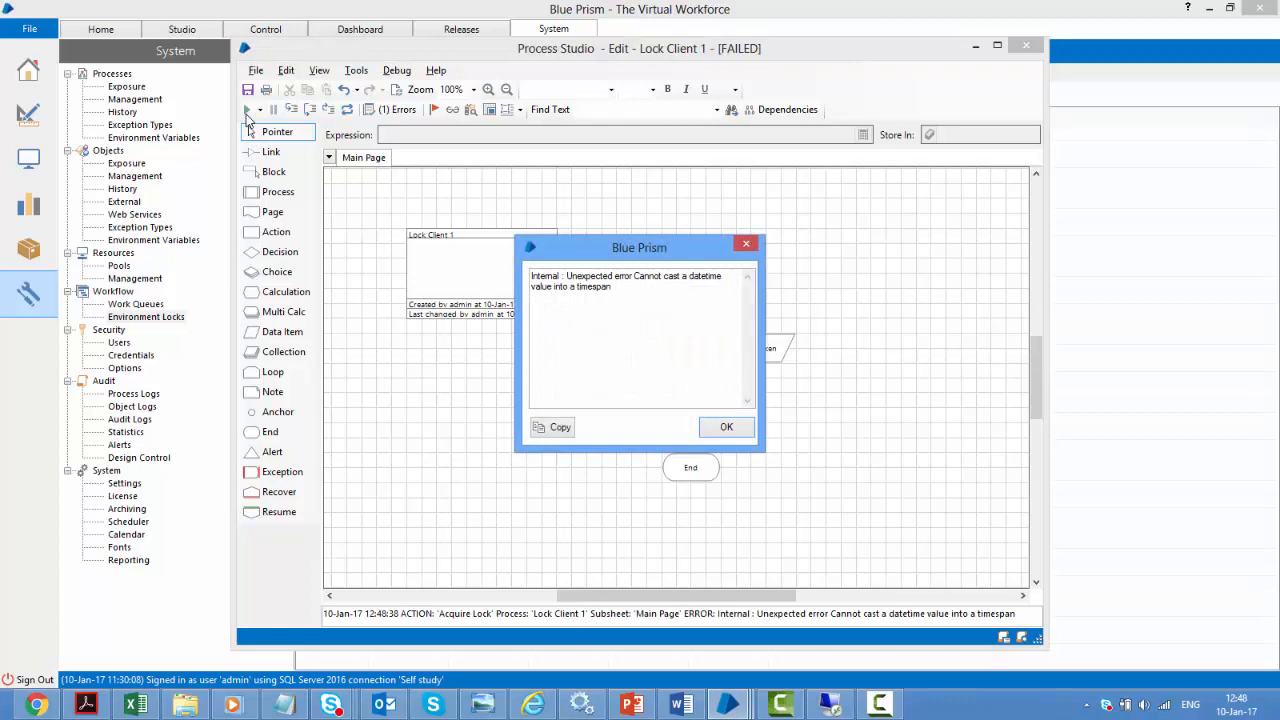
left_click(722, 427)
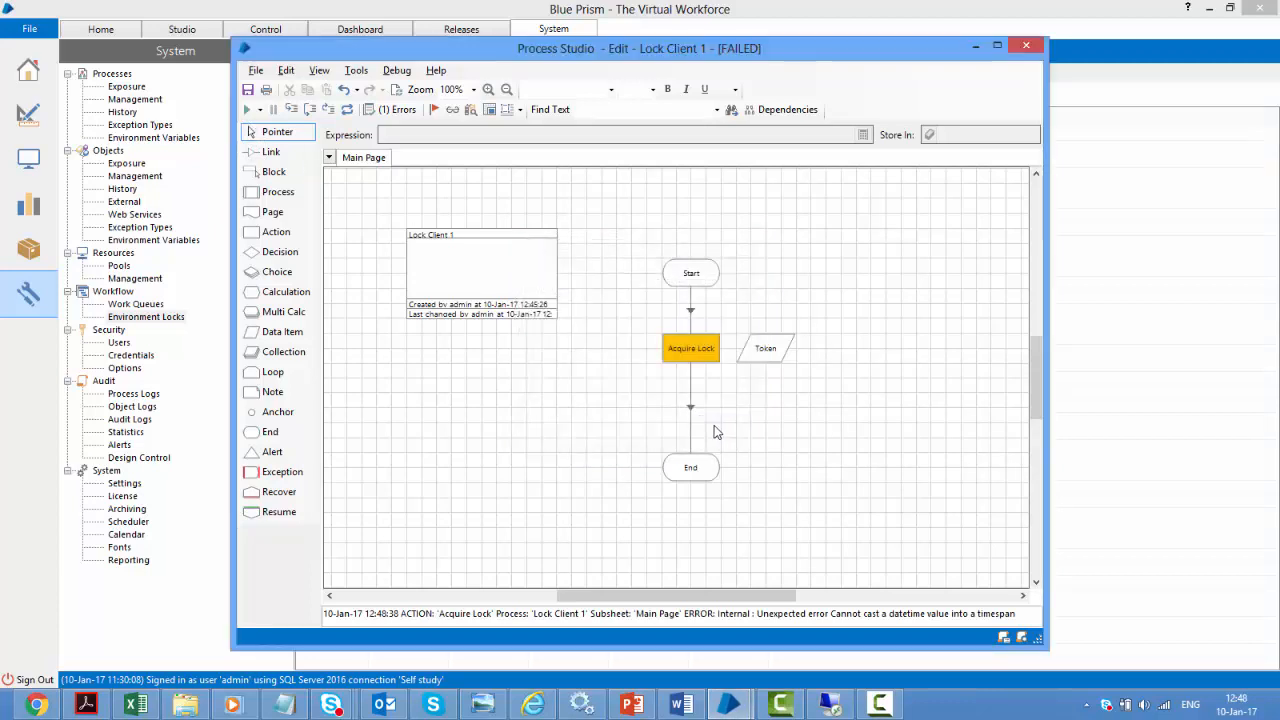
left_click(348, 111)
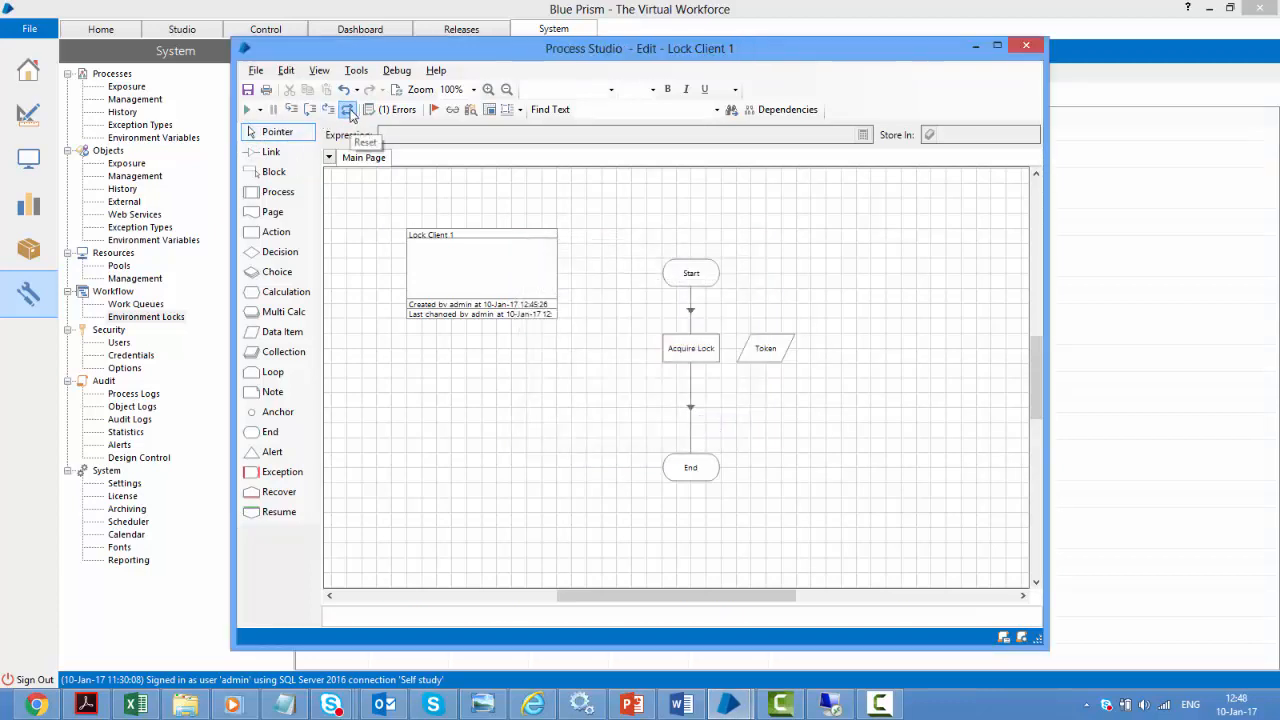
double_click(703, 352)
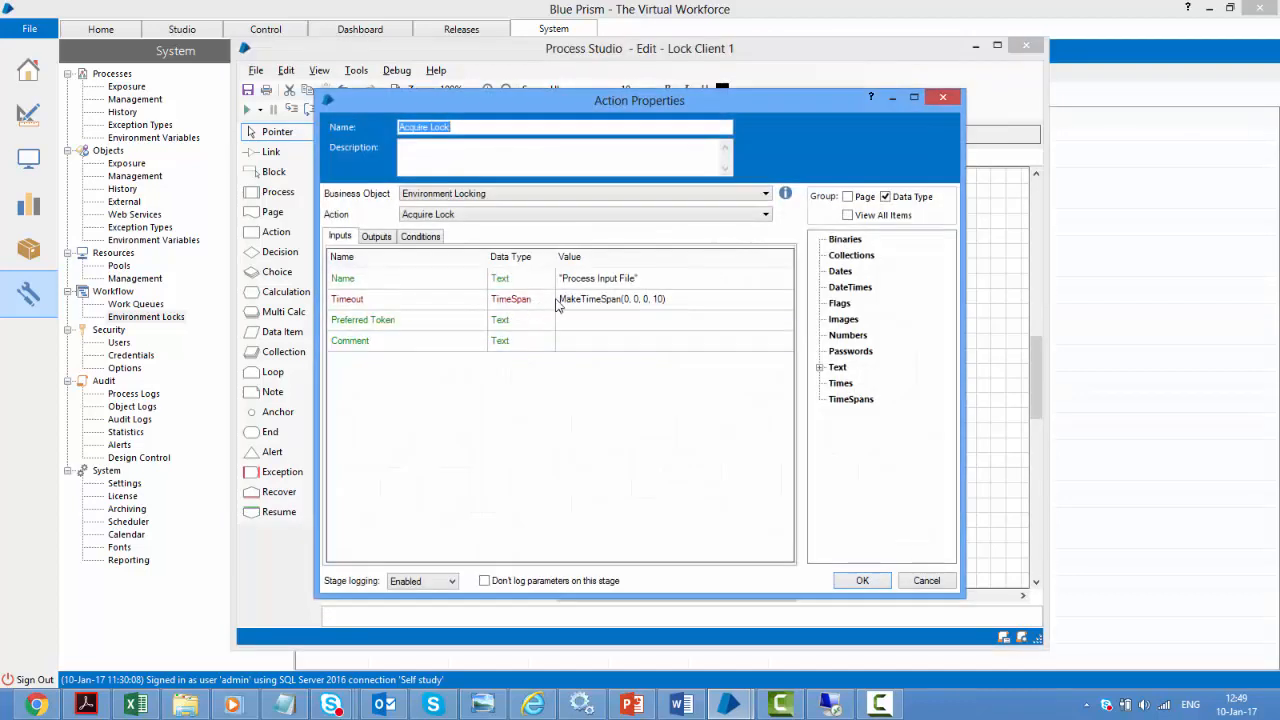
left_click(926, 581)
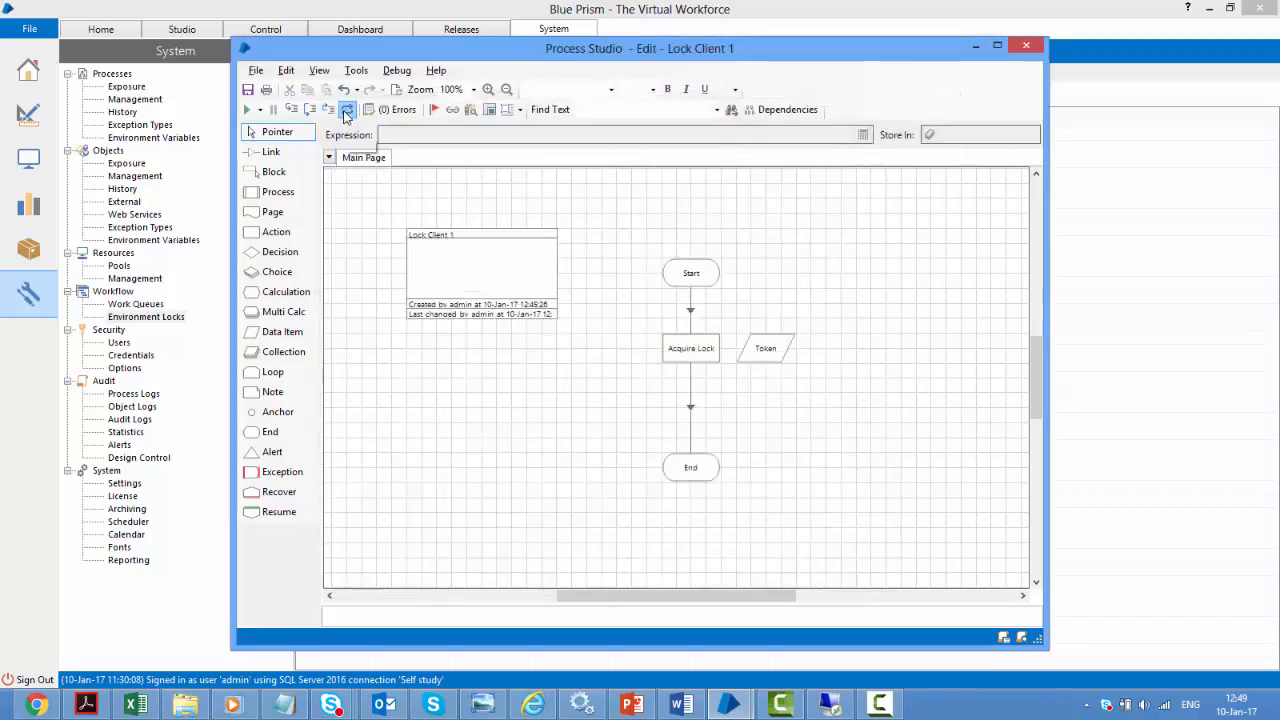
Rerun Lock Client 1 and confirm the Process Input File lock appears under Environment Locks
left_click(247, 110)
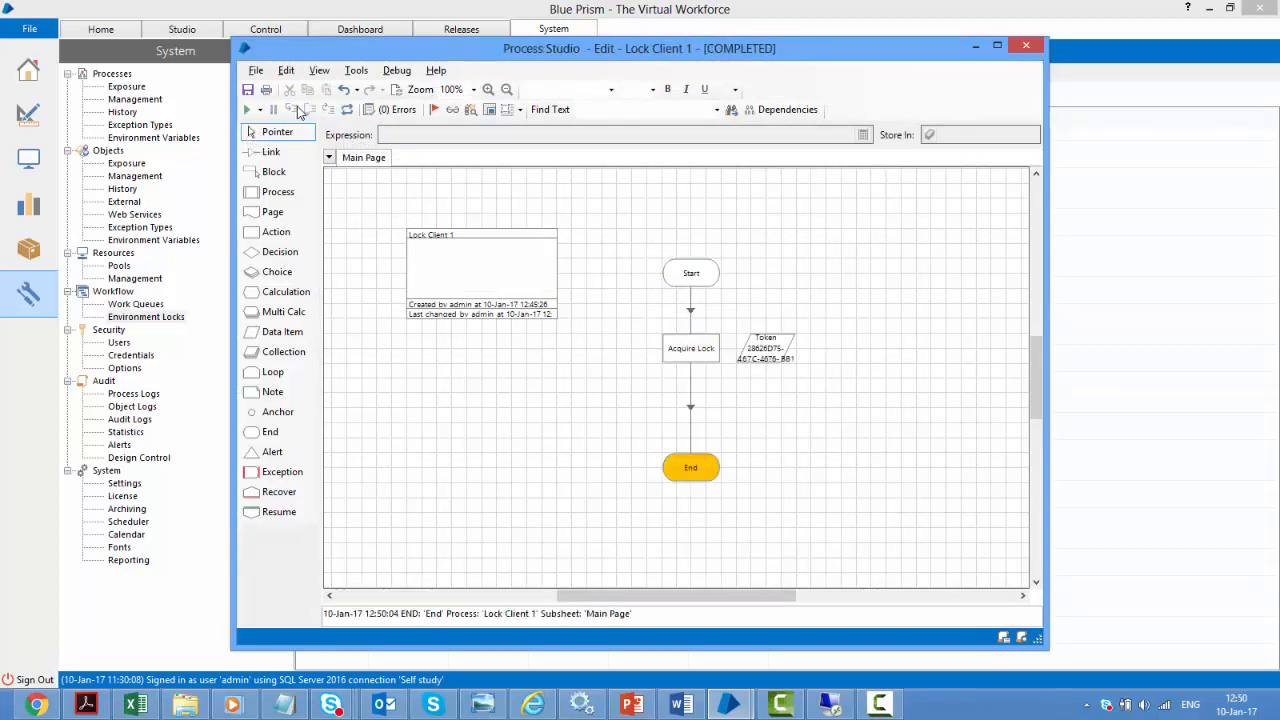
left_click(123, 318)
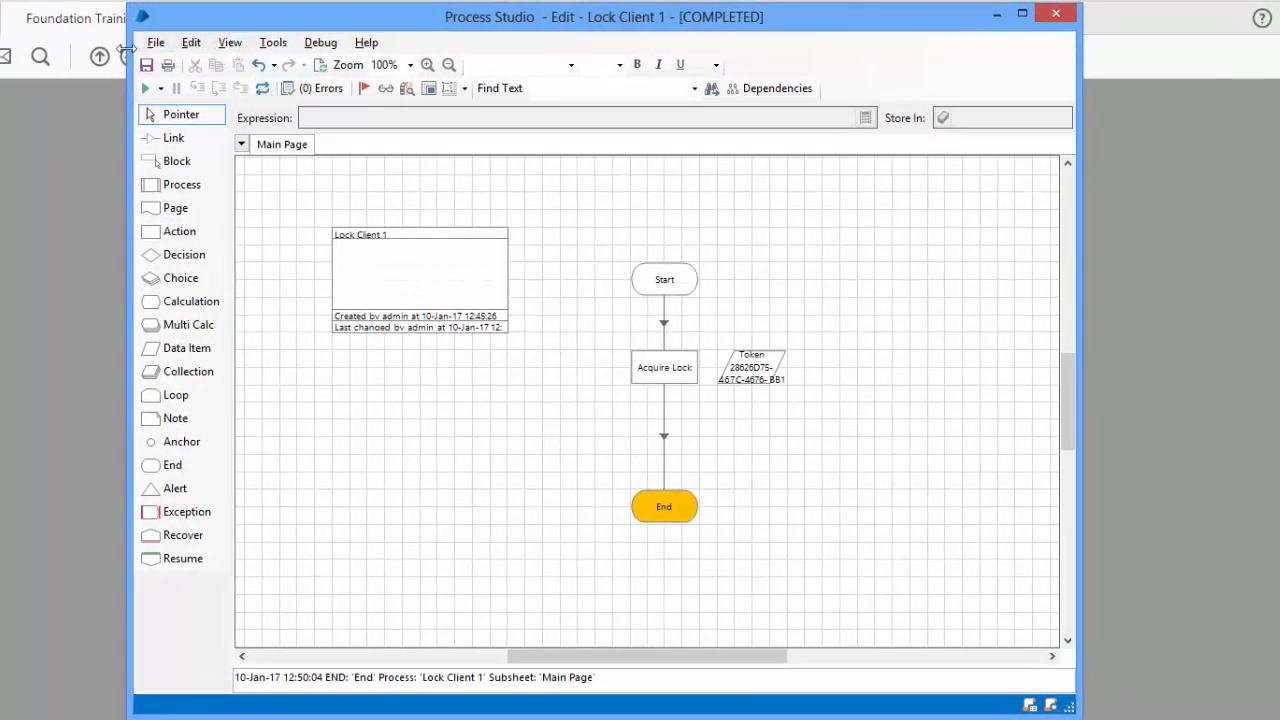
Save the process as a copy named Lock Client 2
left_click(150, 45)
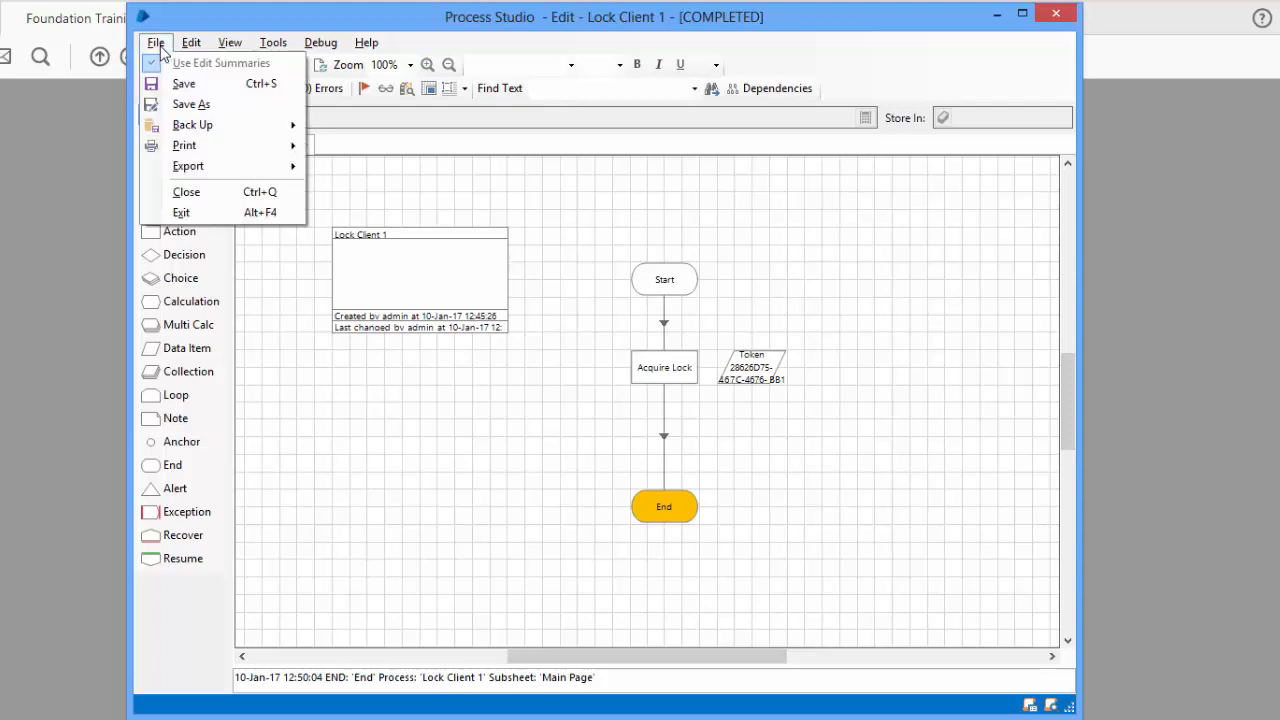
left_click(195, 106)
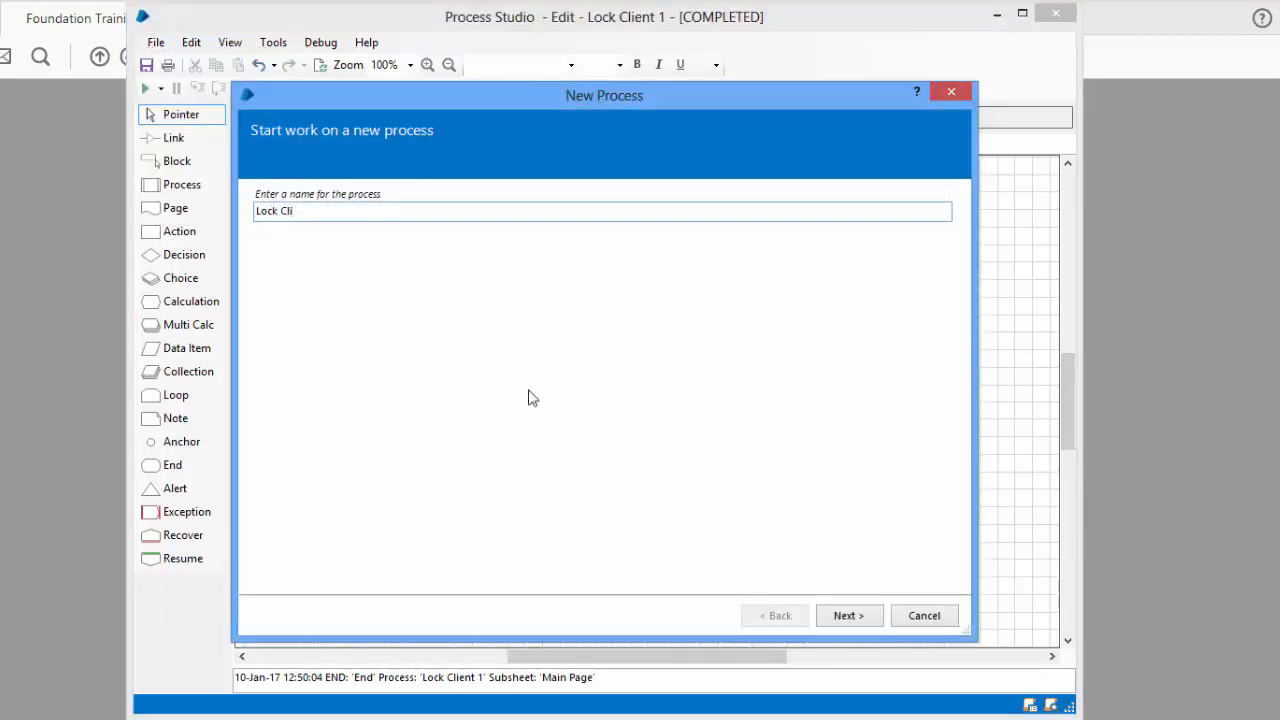
key("Return")
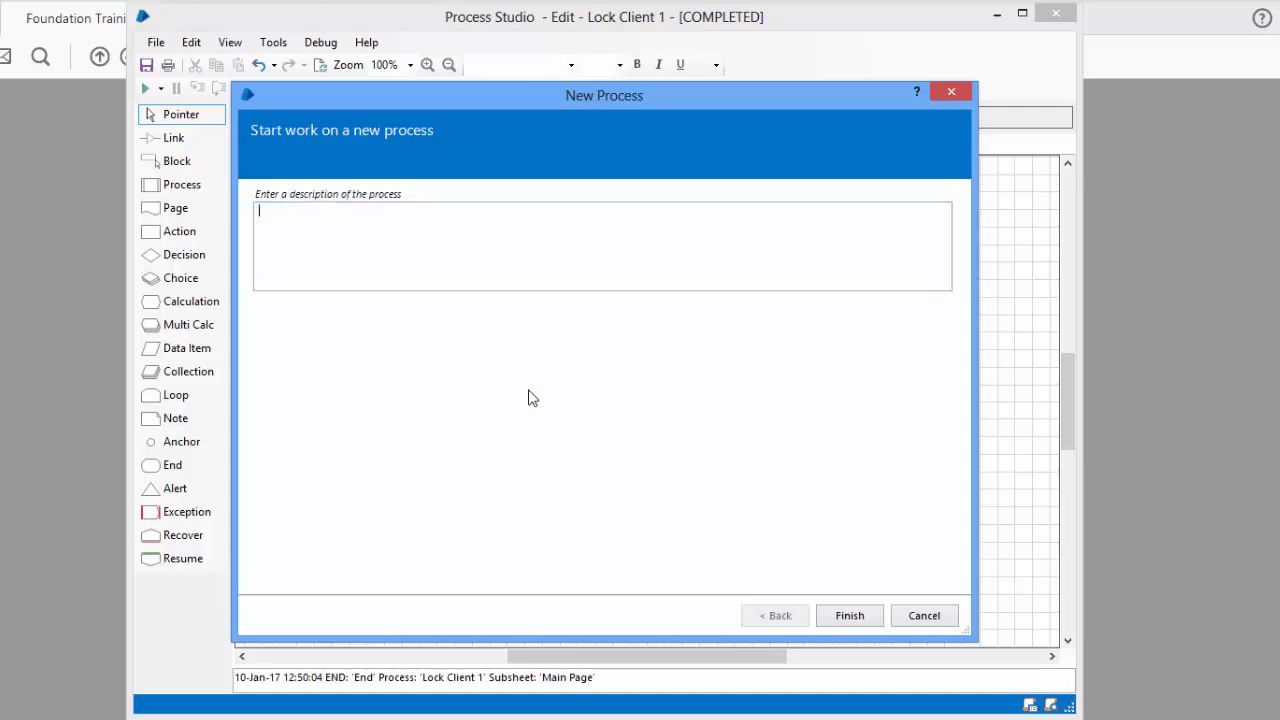
left_click(876, 614)
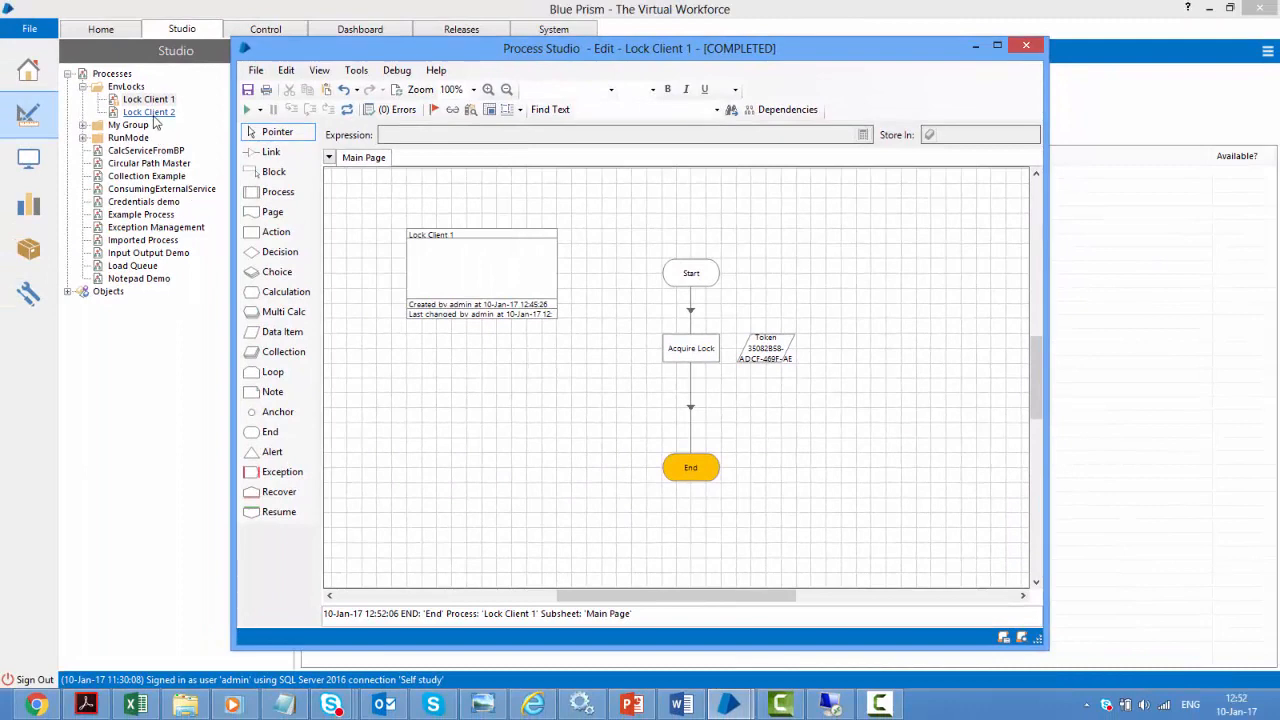
Open Lock Client 2 from the Studio tree and run it
left_click(155, 116)
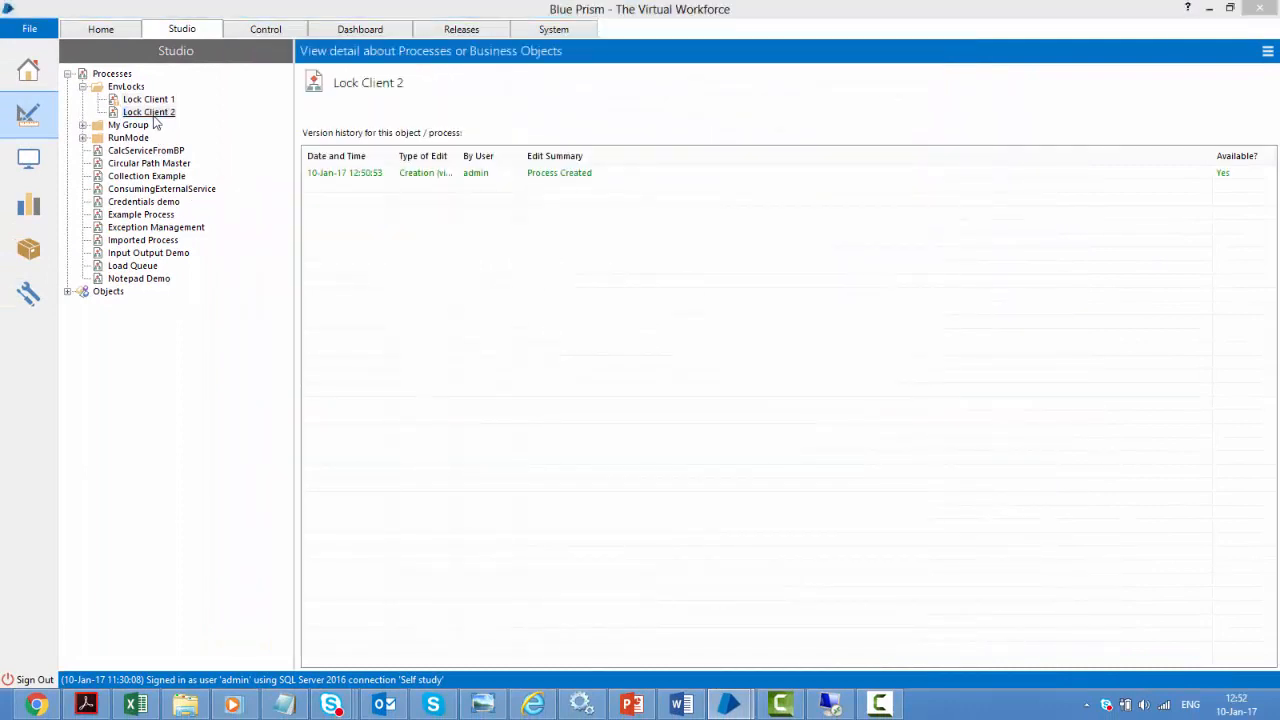
double_click(155, 116)
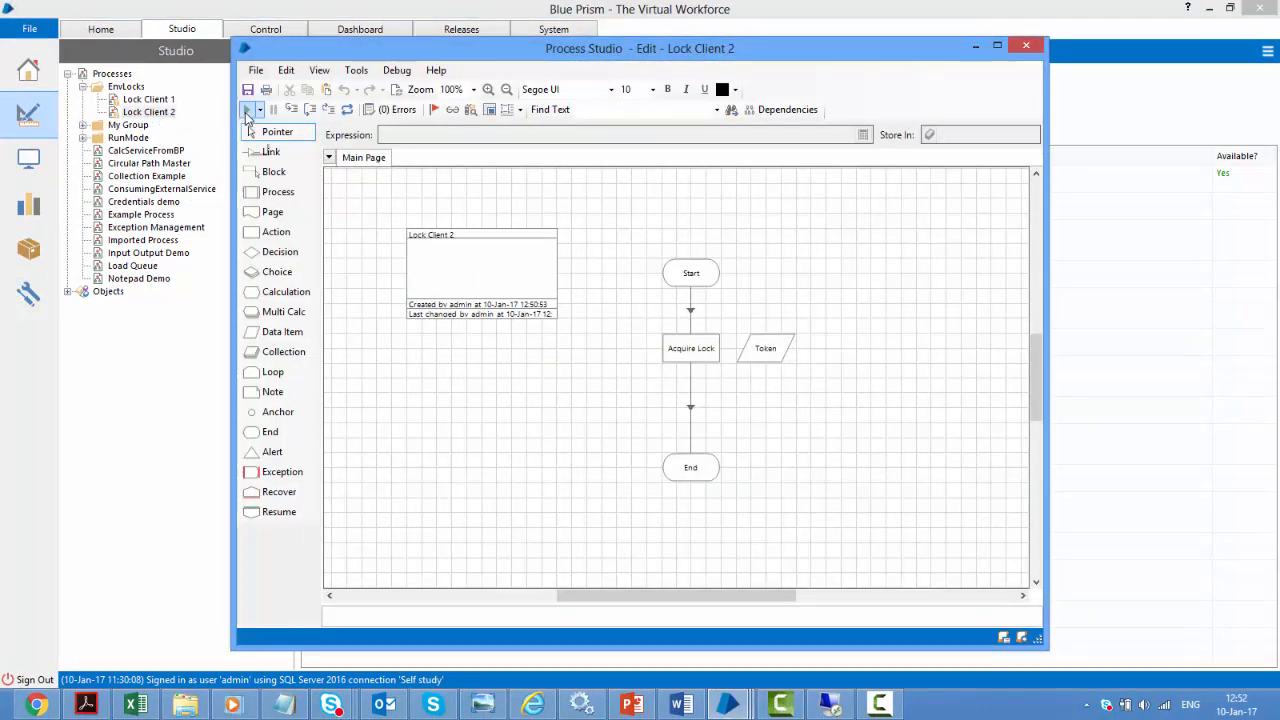
left_click(248, 111)
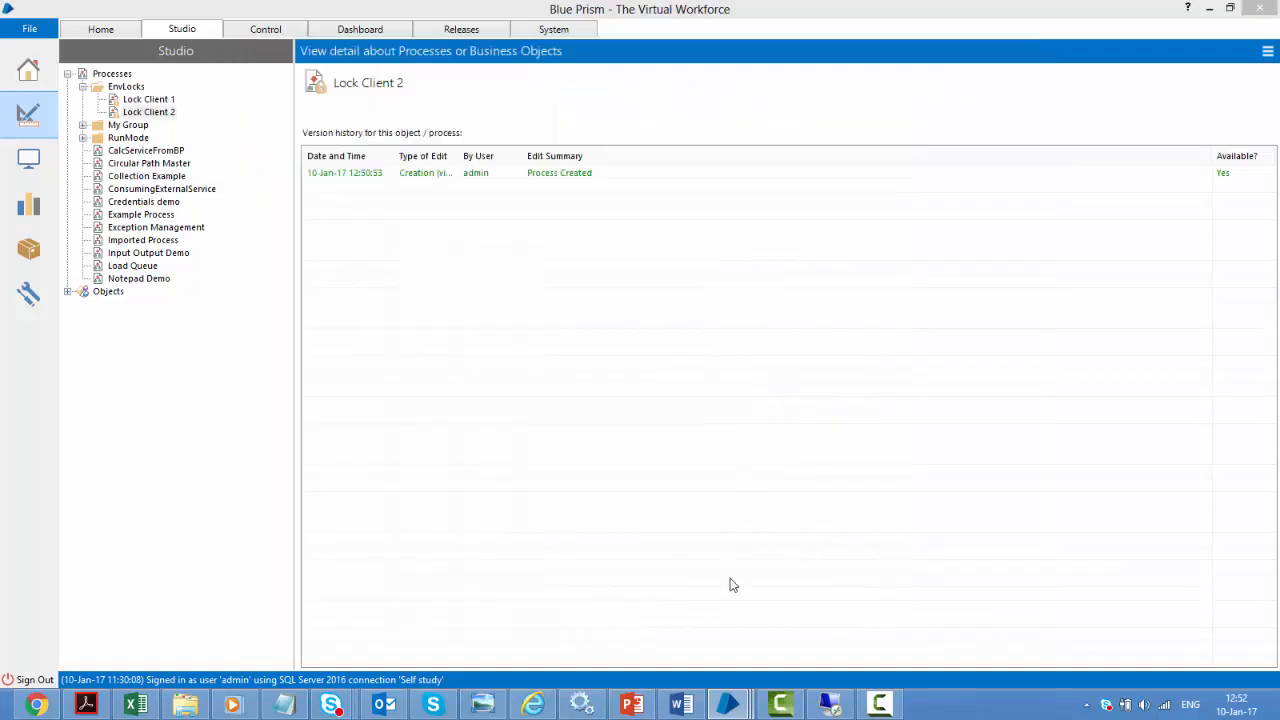
Bring Process Studio forward and switch back to the Lock Client 1 diagram
mouse_move(728, 704)
left_click(894, 605)
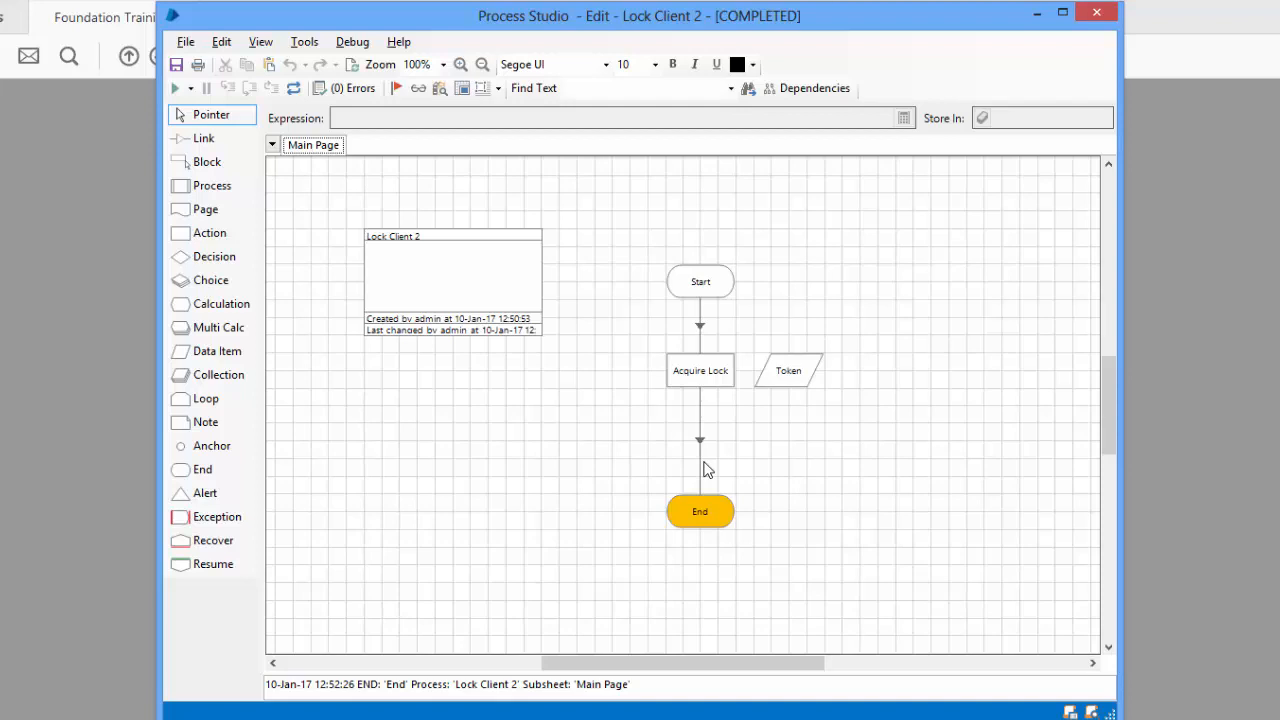
key("alt+Tab")
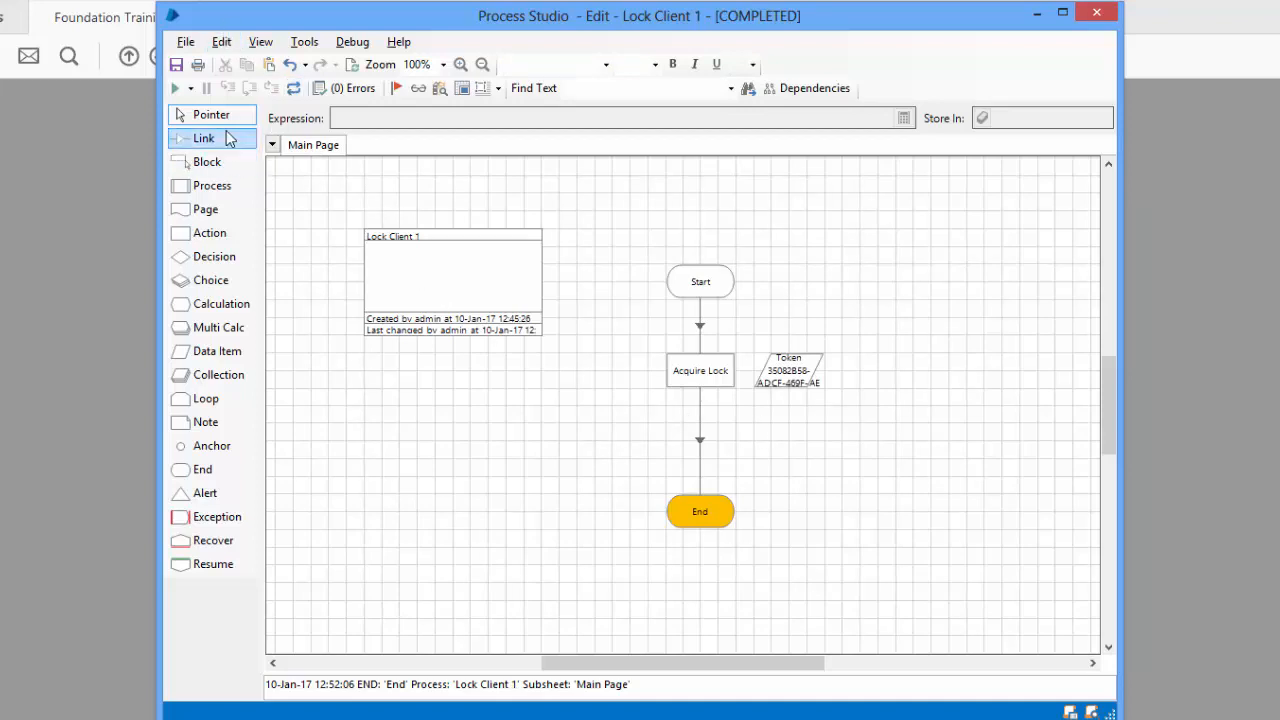
Add an Action stage named Release lock calling Environment Locking's Release Lock
left_click_drag(232, 236, 782, 476)
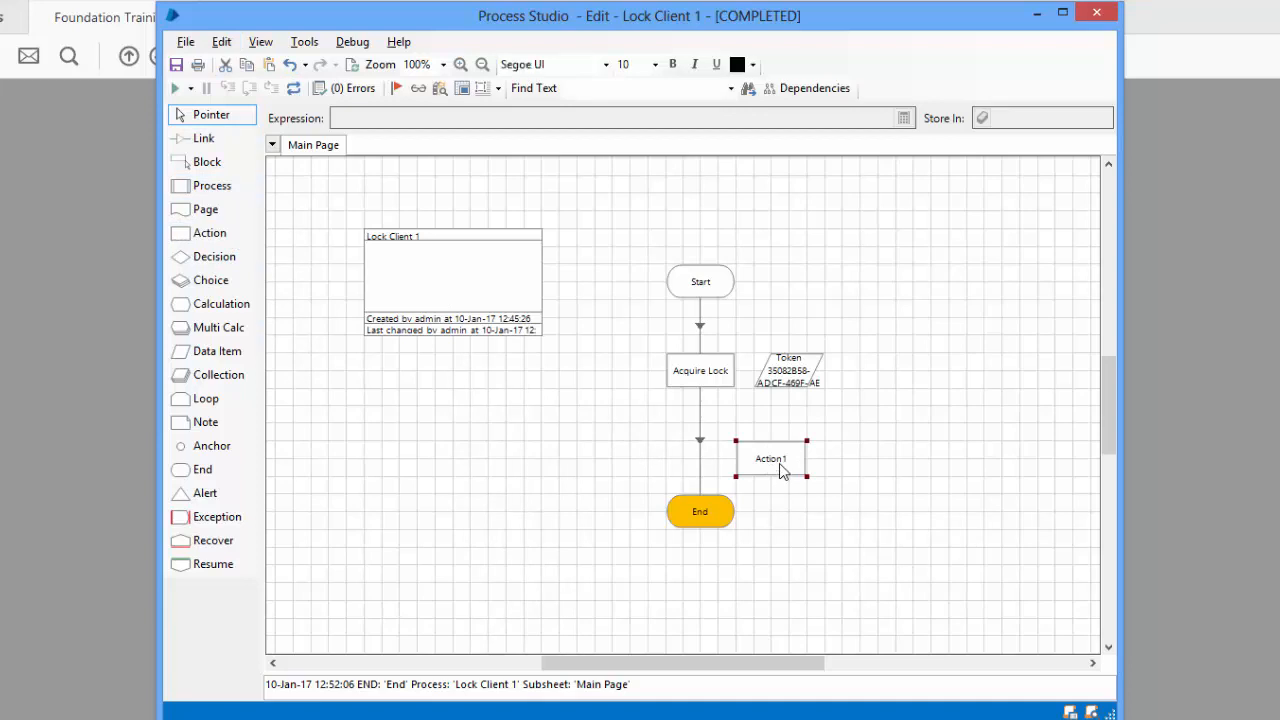
double_click(782, 474)
type("Re")
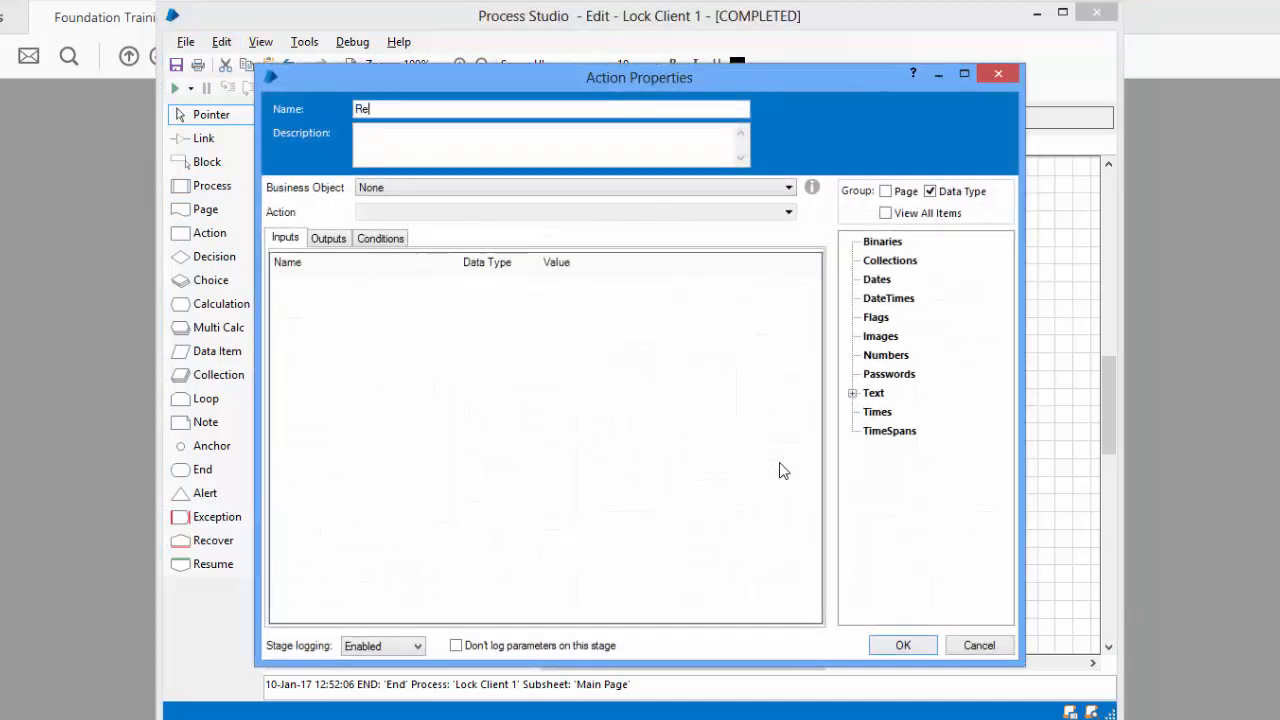
type("lease lock")
left_click(474, 189)
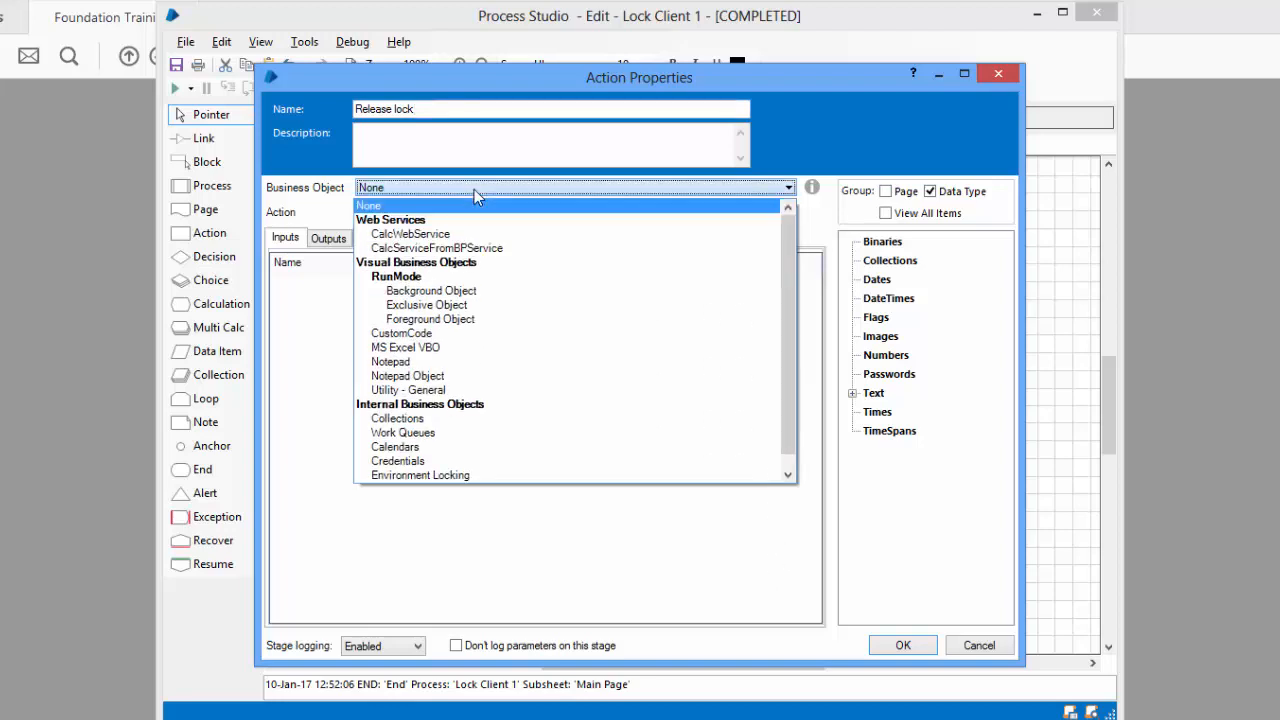
left_click(440, 475)
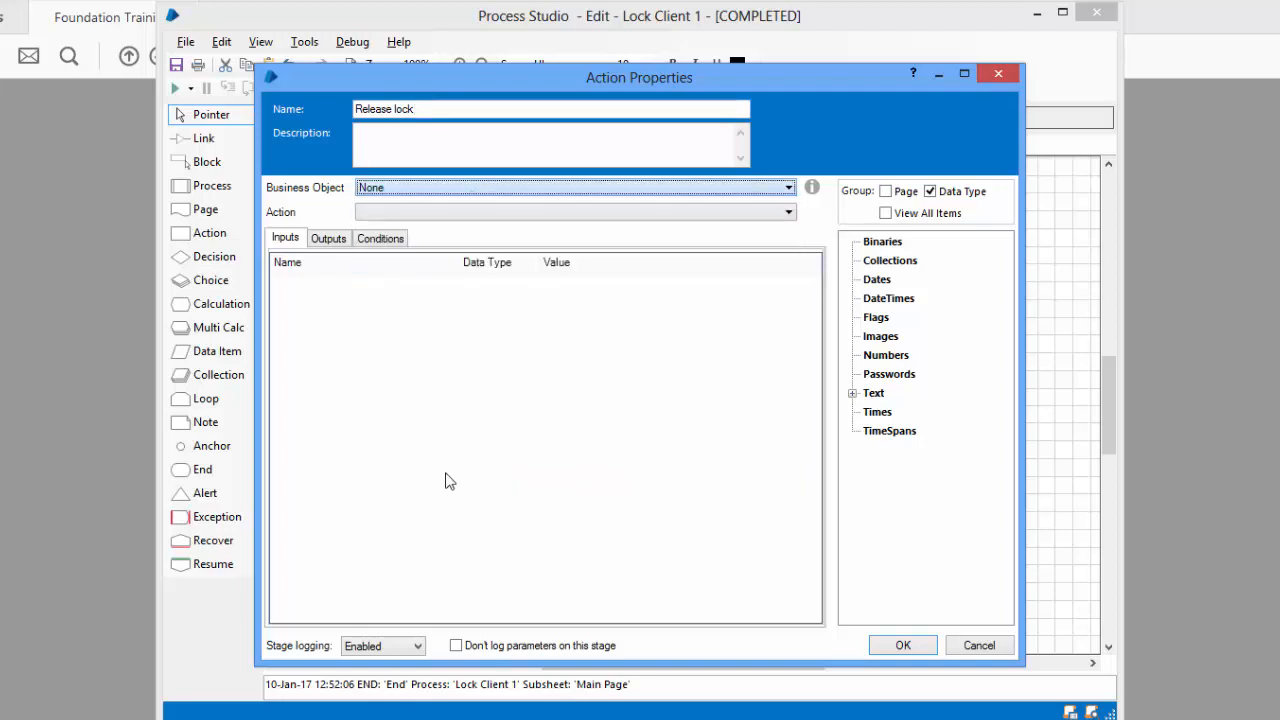
left_click(455, 214)
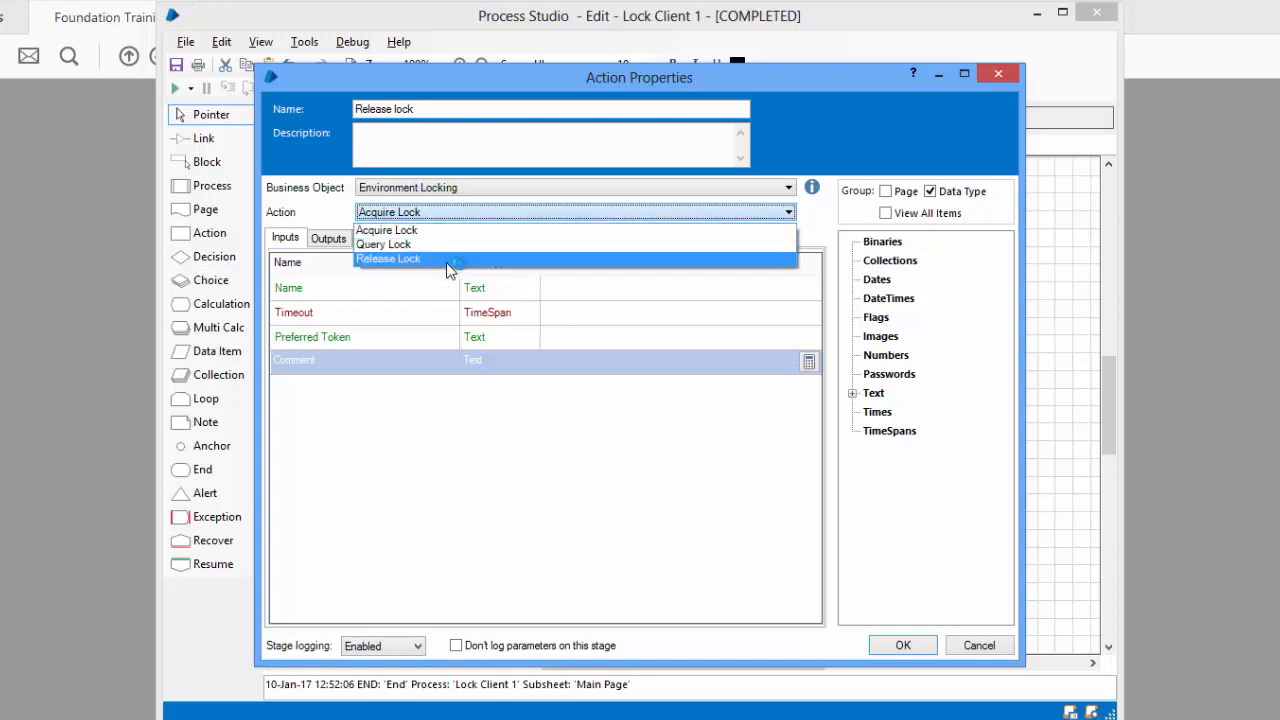
left_click(447, 262)
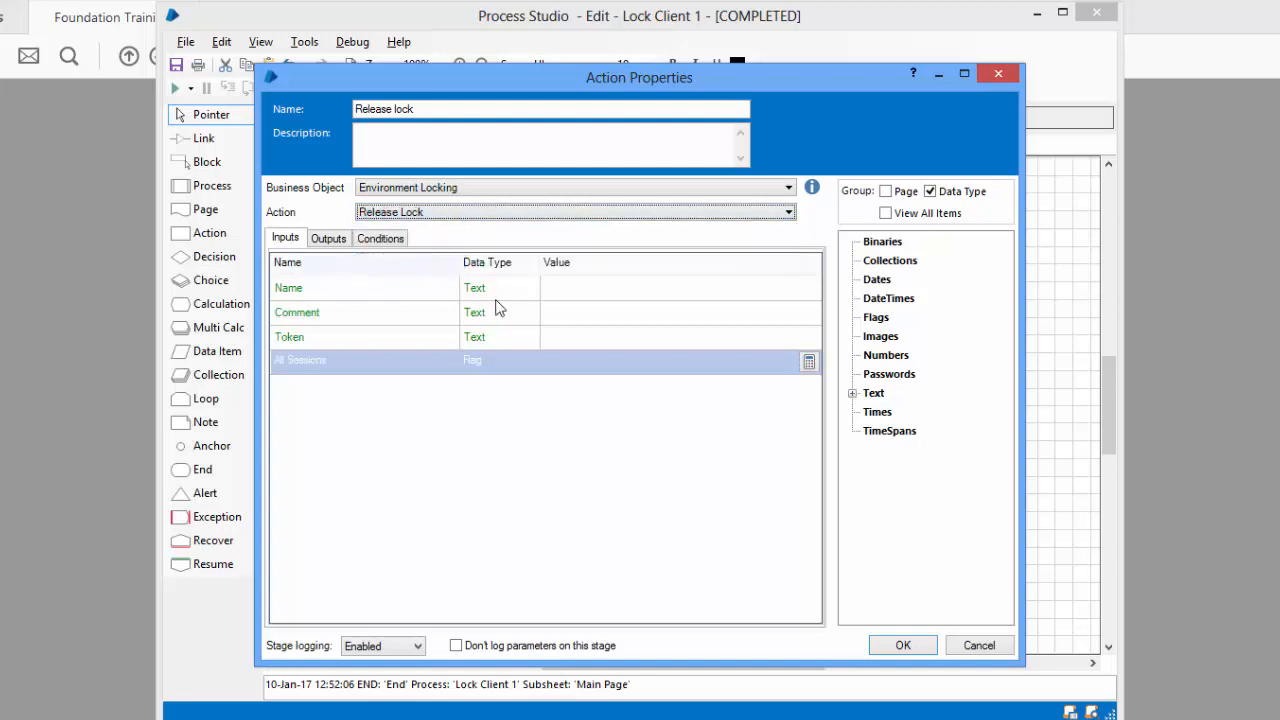
Set Release Lock's Name to "Process Input File" and Token to [Token], then confirm
left_click(585, 289)
type("\"Pr")
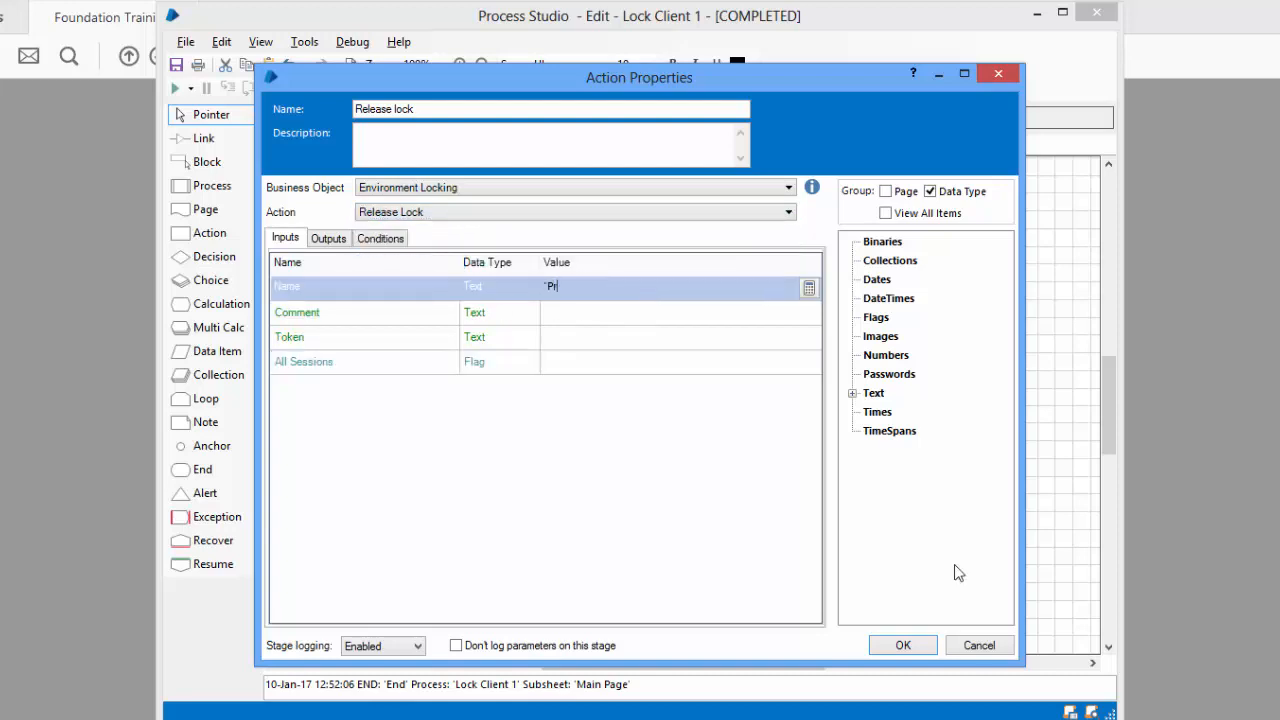
type("ocess Input File")
left_click(292, 344)
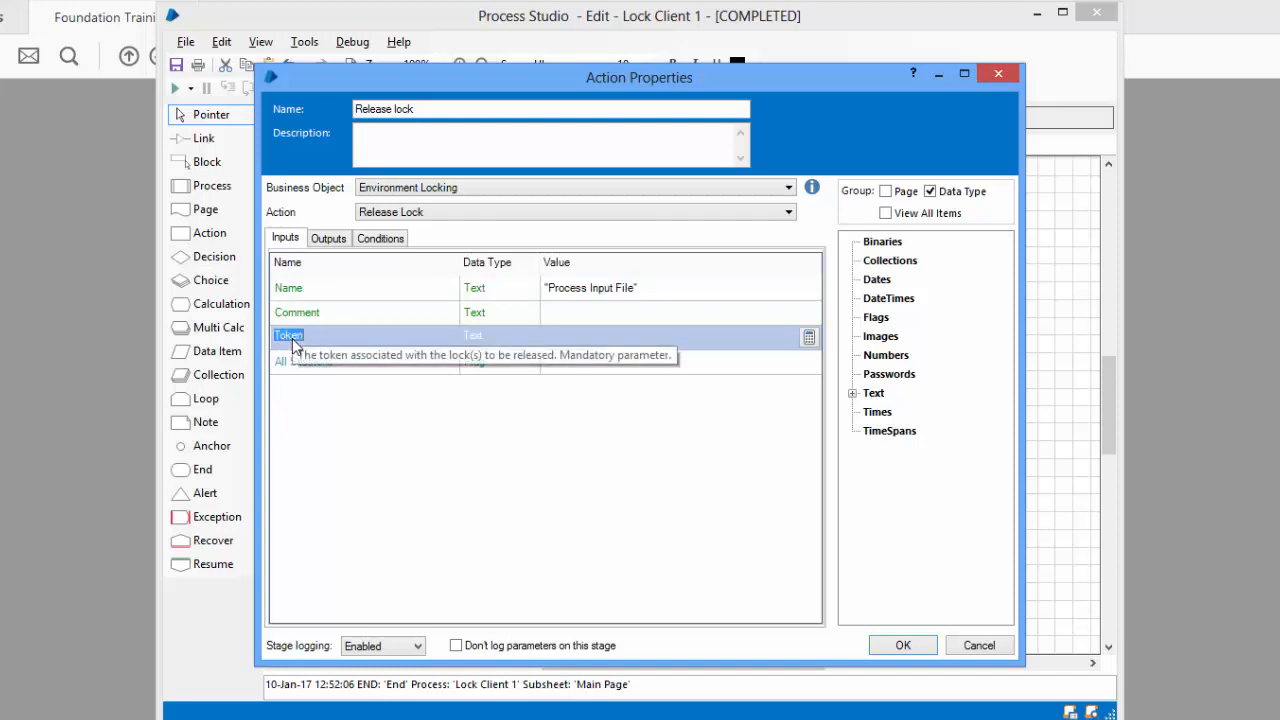
left_click(853, 394)
left_click_drag(896, 412, 622, 338)
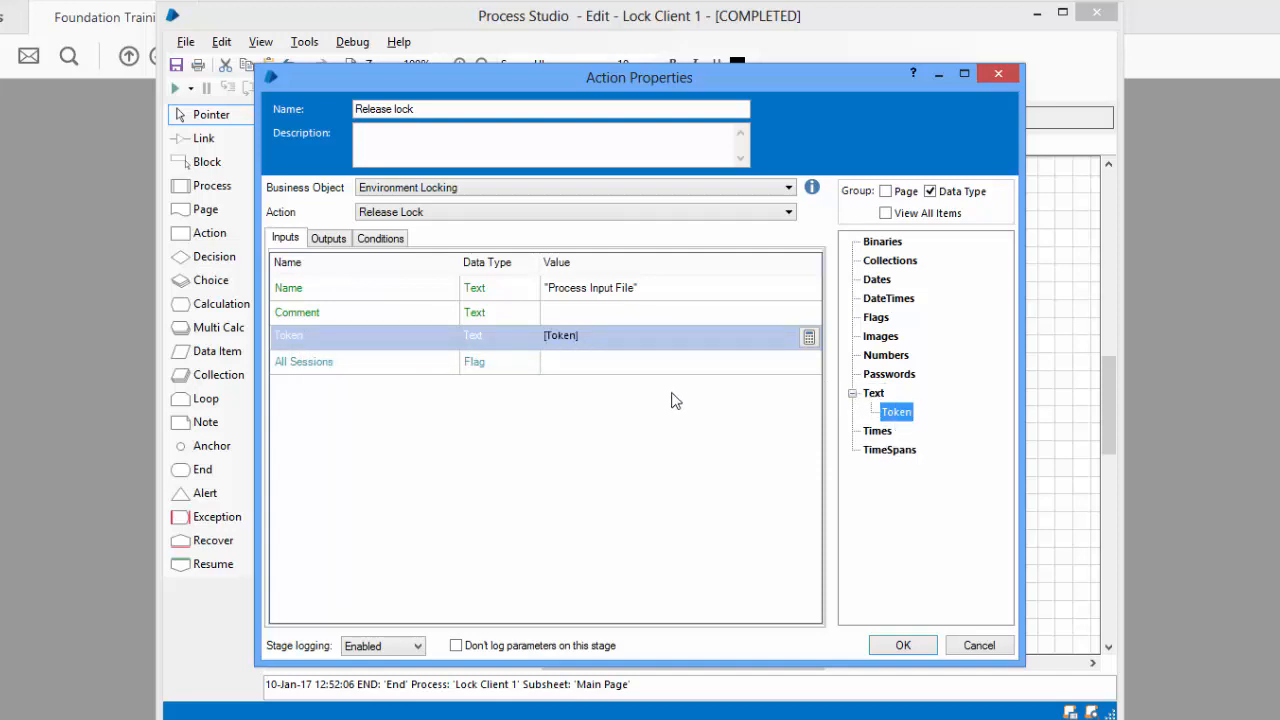
left_click(323, 240)
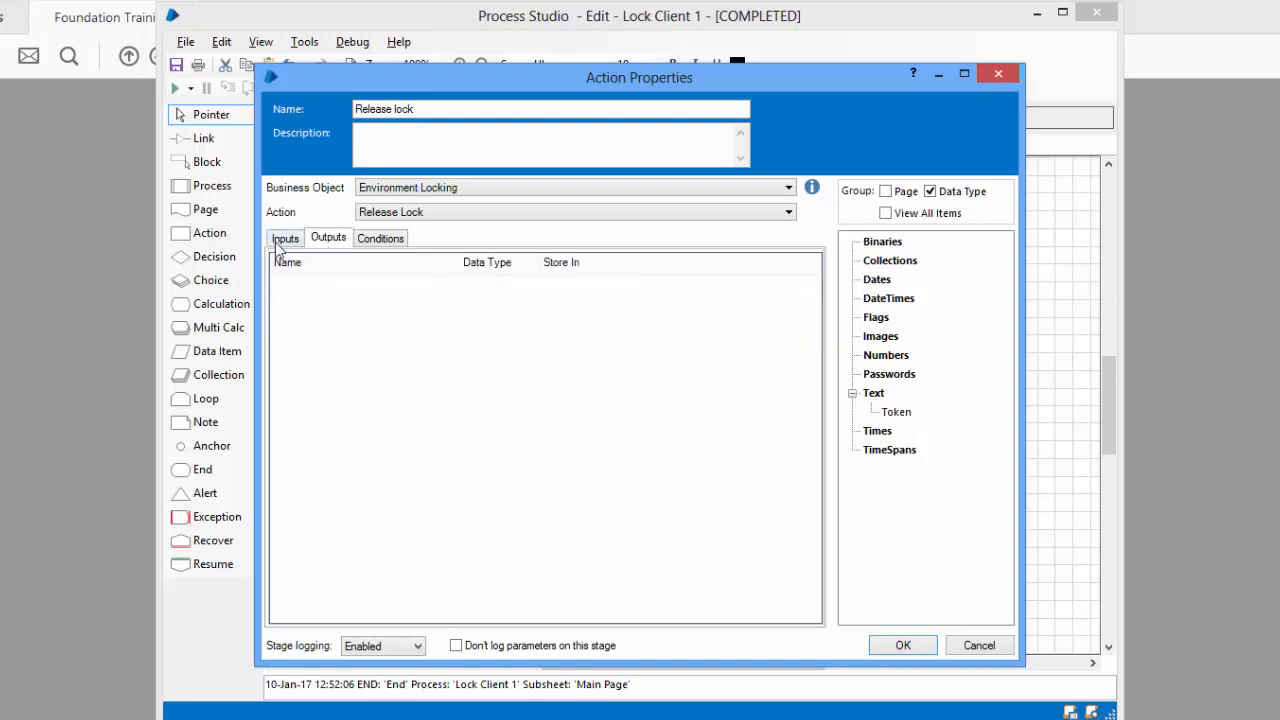
left_click(278, 240)
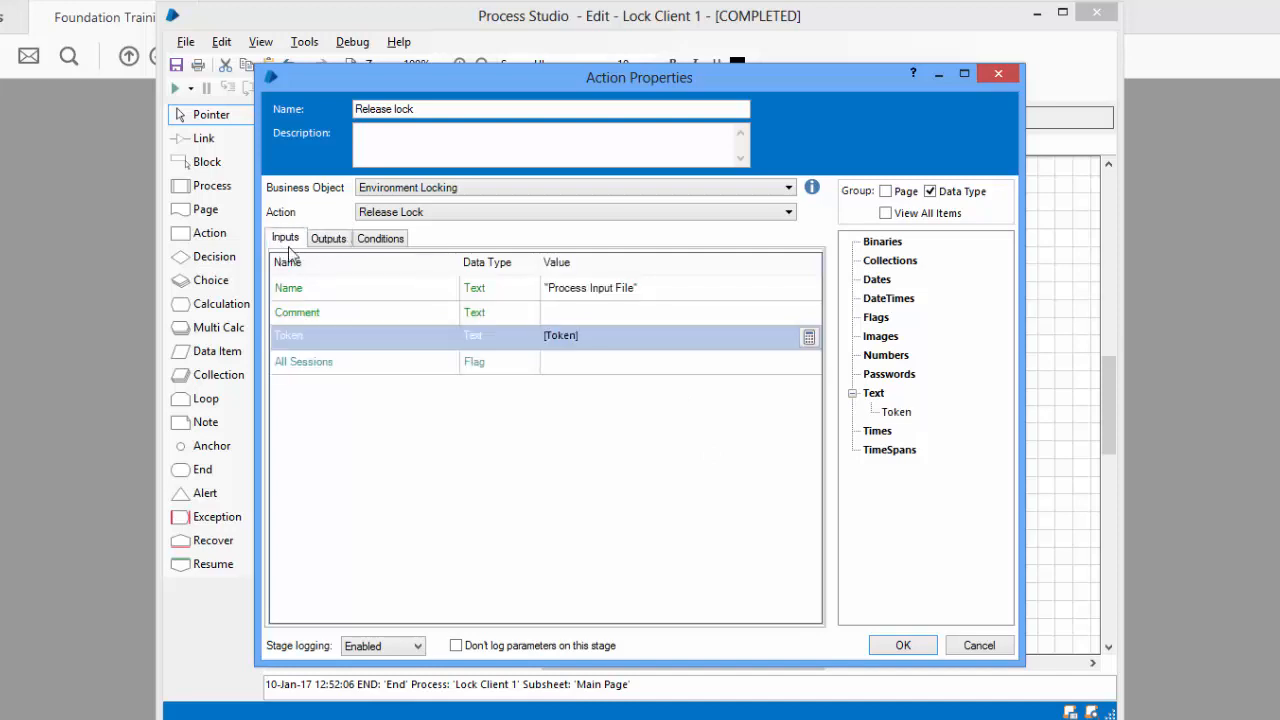
left_click(906, 645)
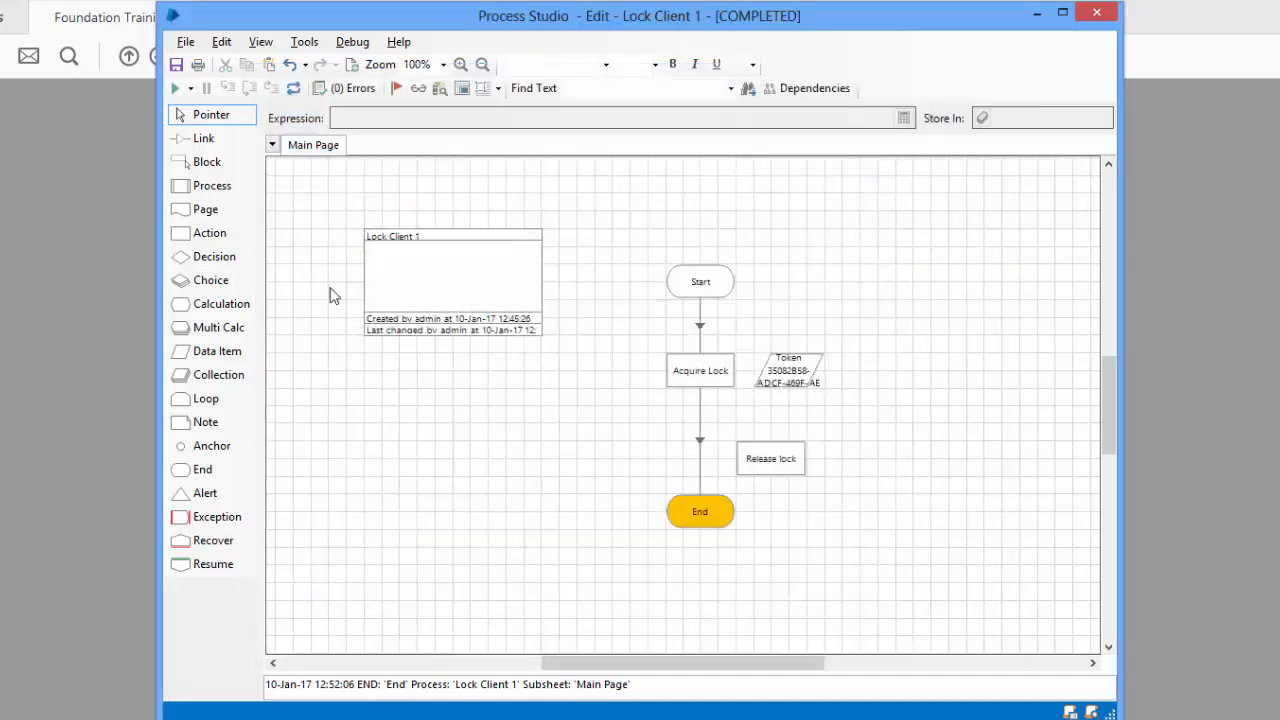
Link Acquire Lock to Release lock and Release lock to End
left_click(200, 138)
left_click_drag(715, 383, 726, 514)
left_click(211, 114)
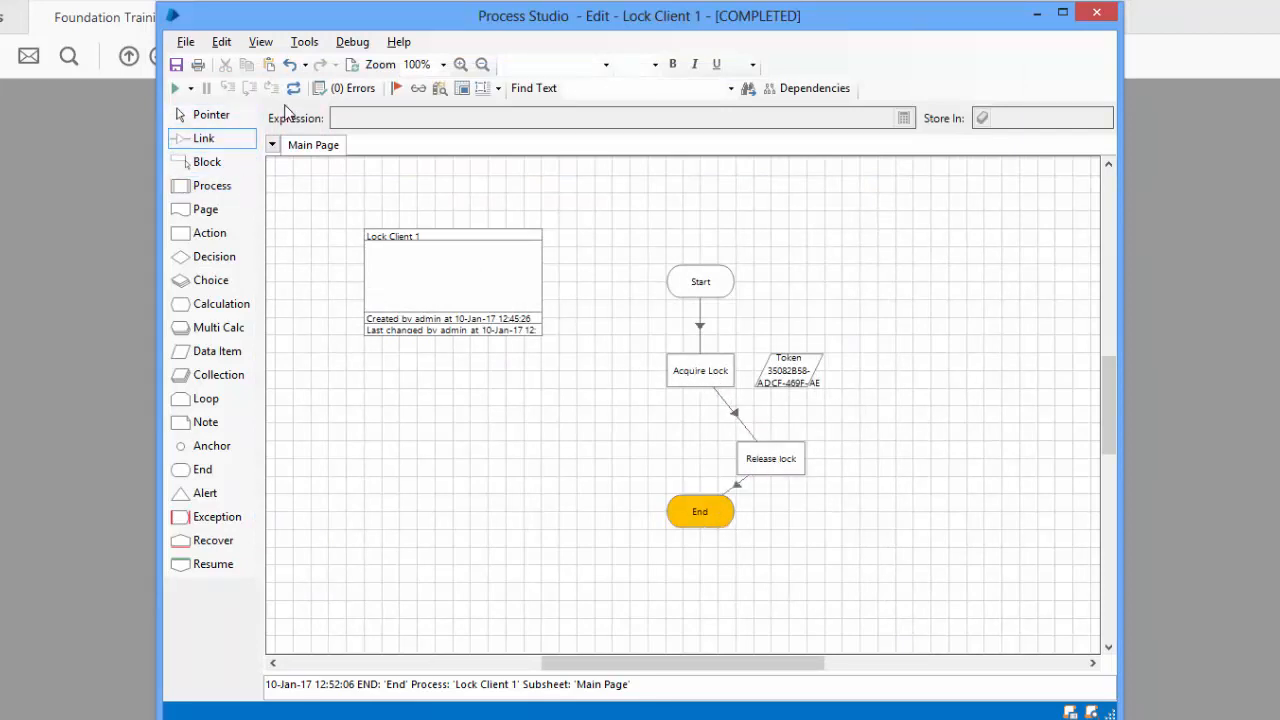
Reset the run, align Release lock under Acquire Lock, and return to the main Studio window
left_click(293, 88)
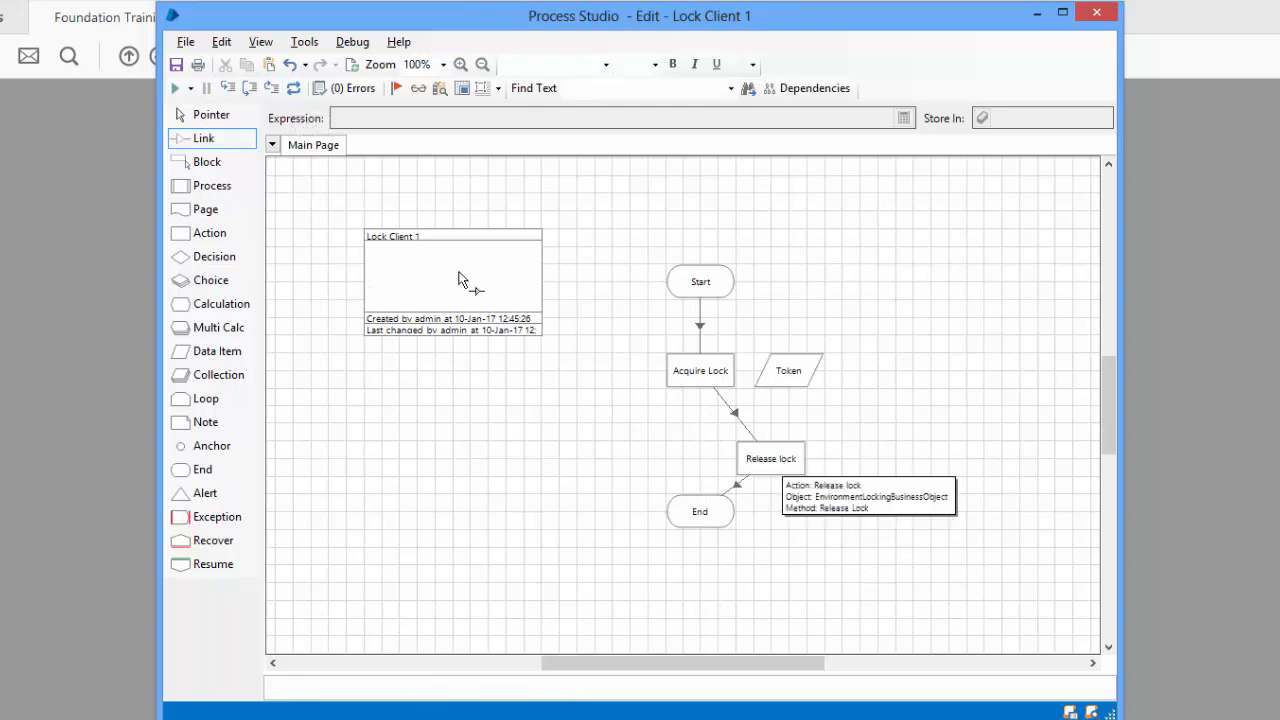
left_click(211, 114)
left_click_drag(776, 463, 686, 441)
left_click(817, 449)
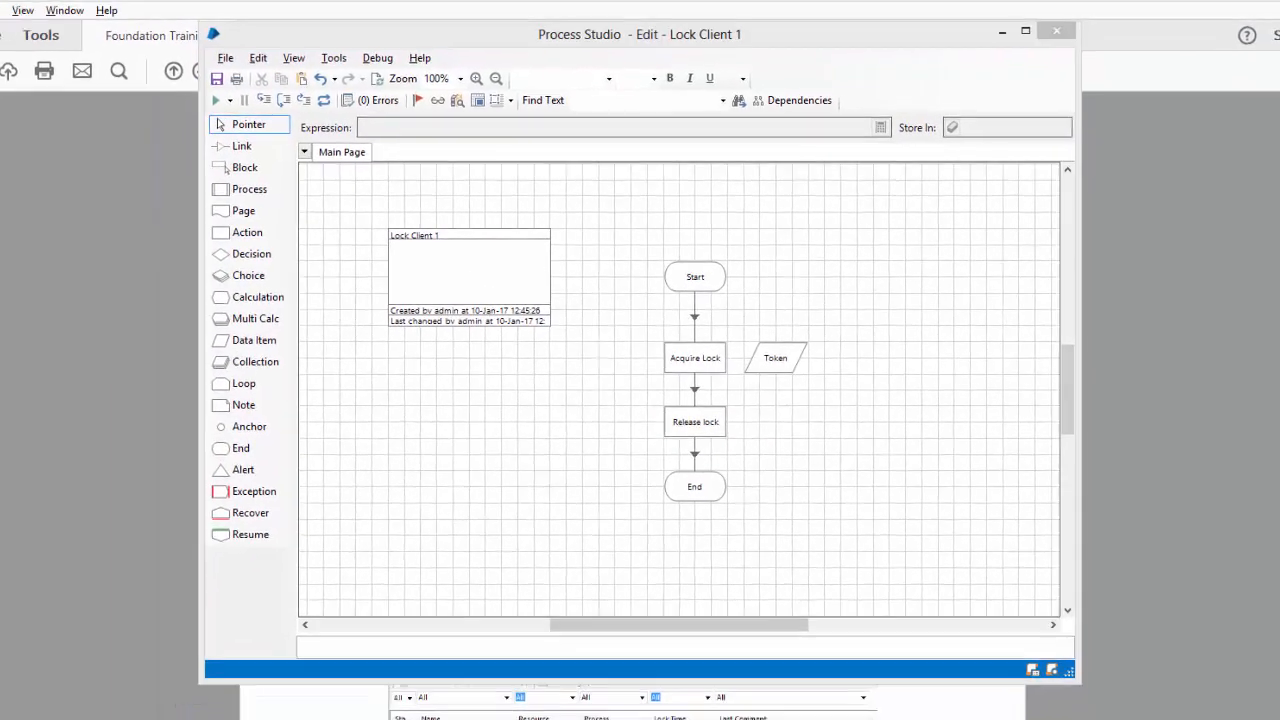
mouse_move(728, 704)
left_click(545, 630)
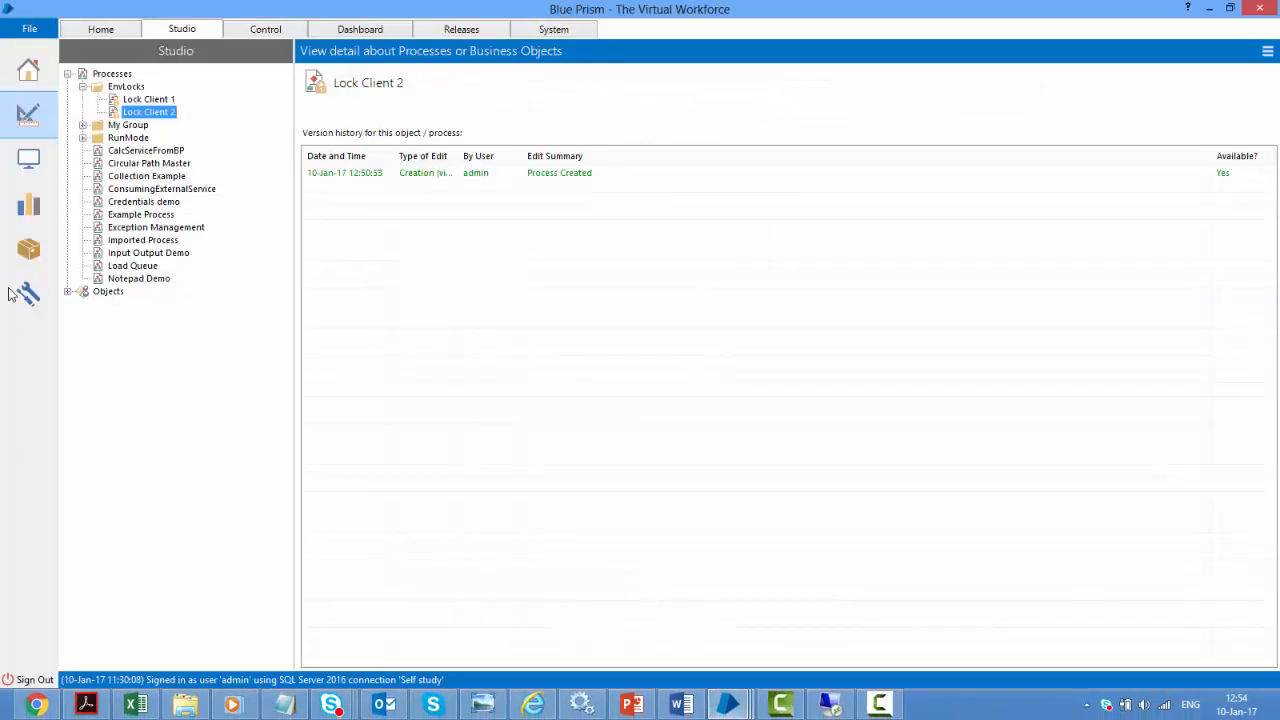
View the environment locks list in System, then return to the Lock Client 1 editor
left_click(36, 300)
left_click(143, 317)
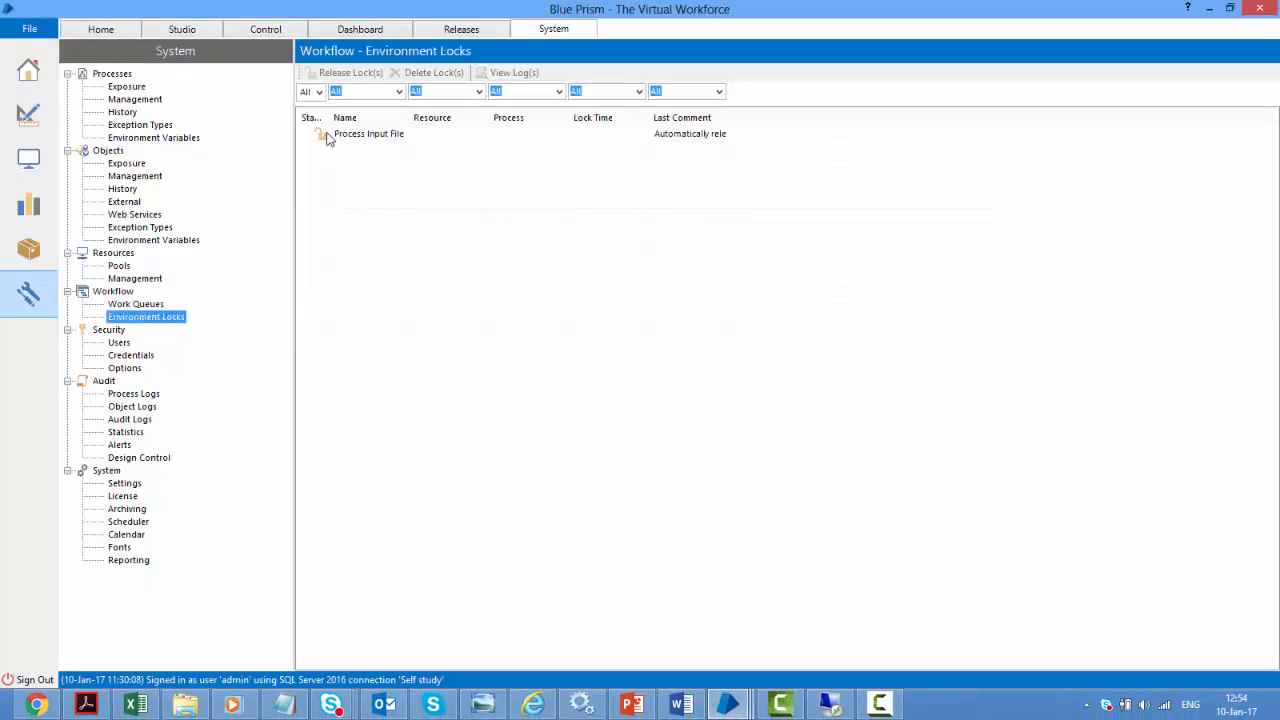
left_click(746, 708)
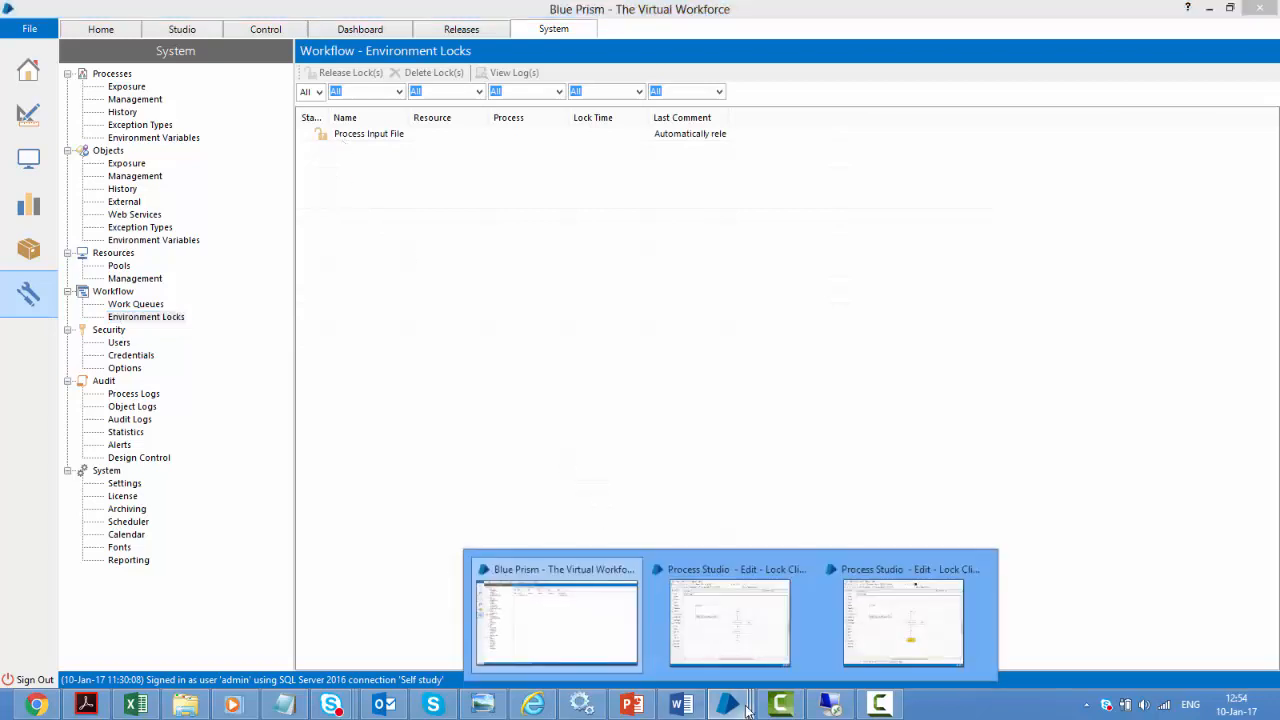
left_click(700, 615)
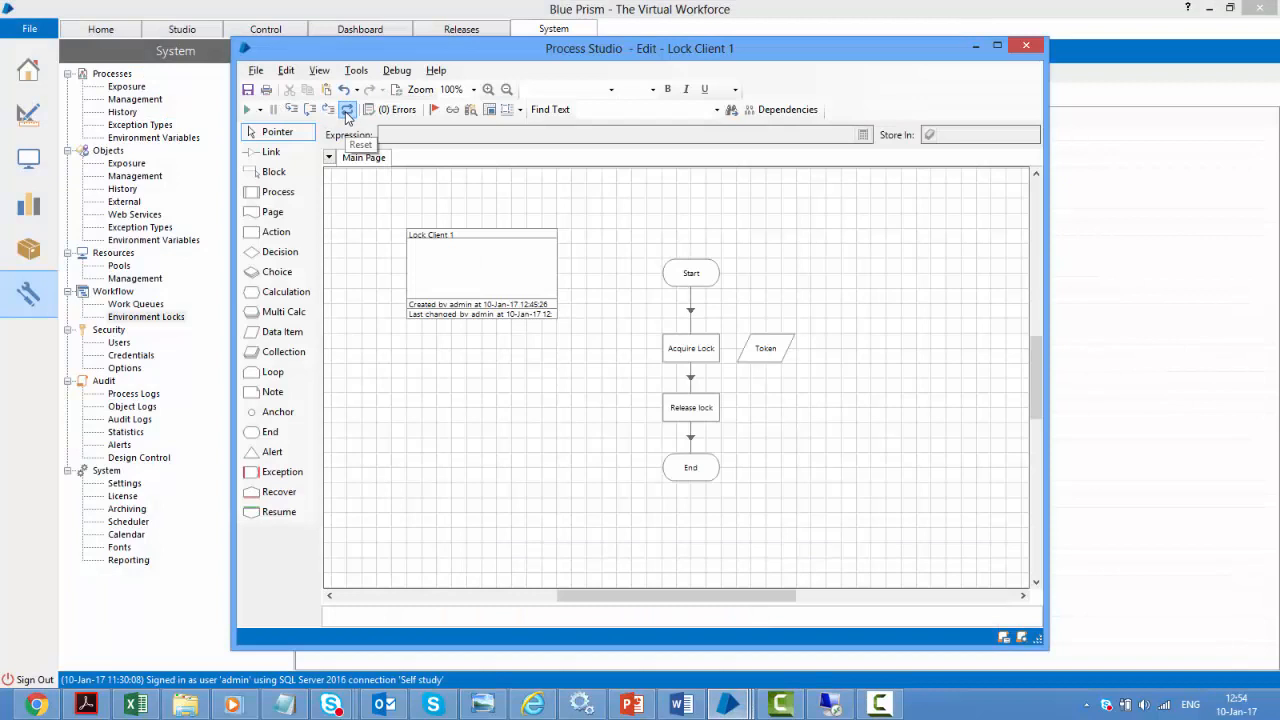
Run Lock Client 1 through Release lock to End, then bring up the Lock Client 2 diagram
left_click(249, 110)
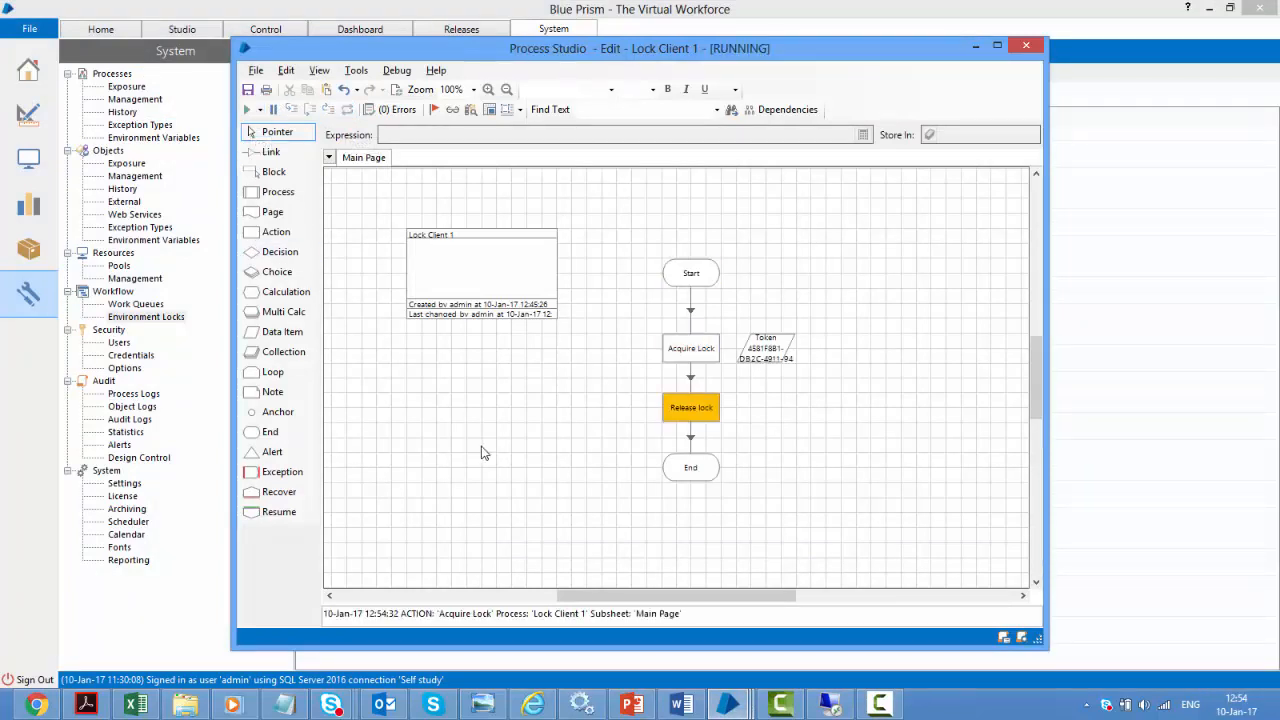
left_click(741, 710)
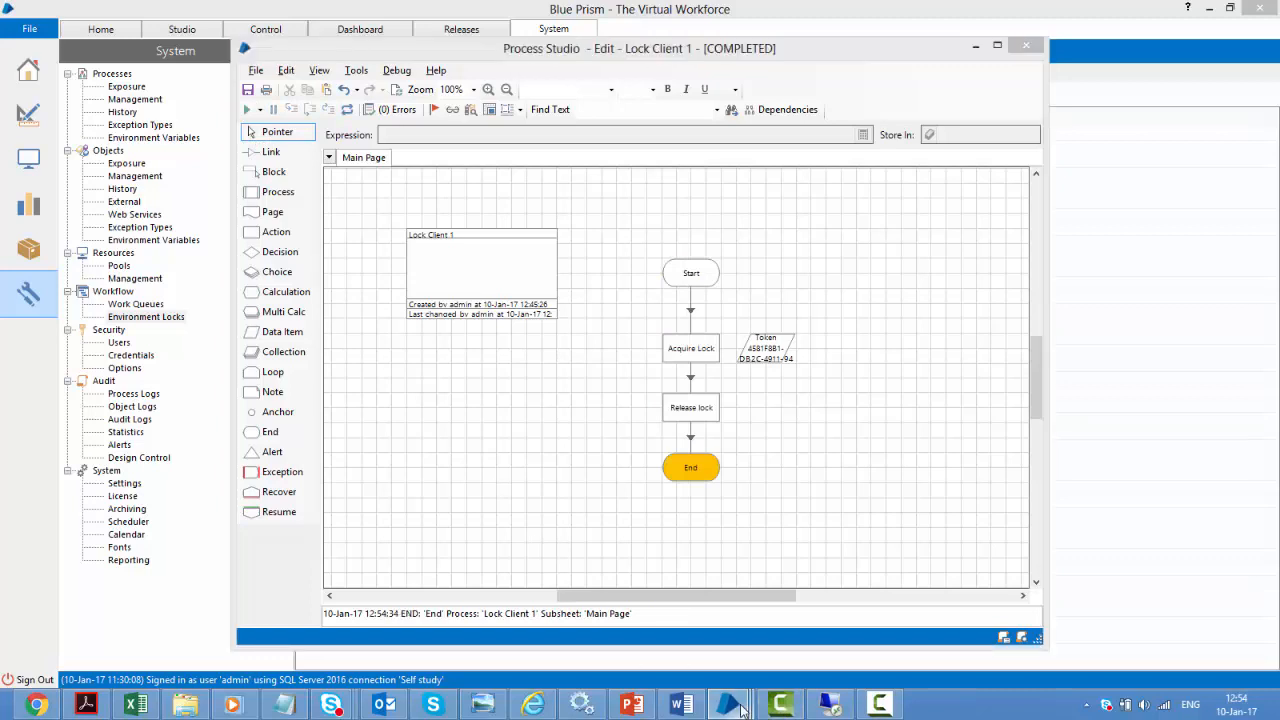
left_click(897, 621)
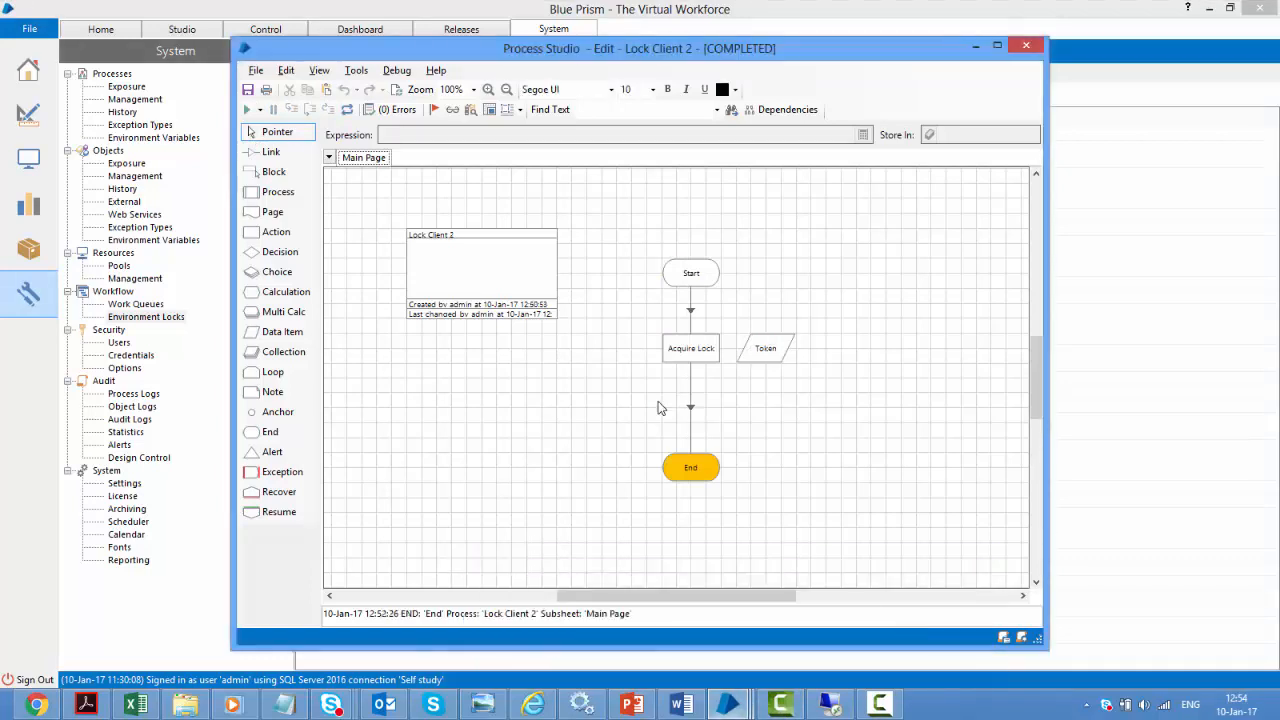
Reset Lock Client 2 and start running it
left_click(346, 110)
left_click(247, 109)
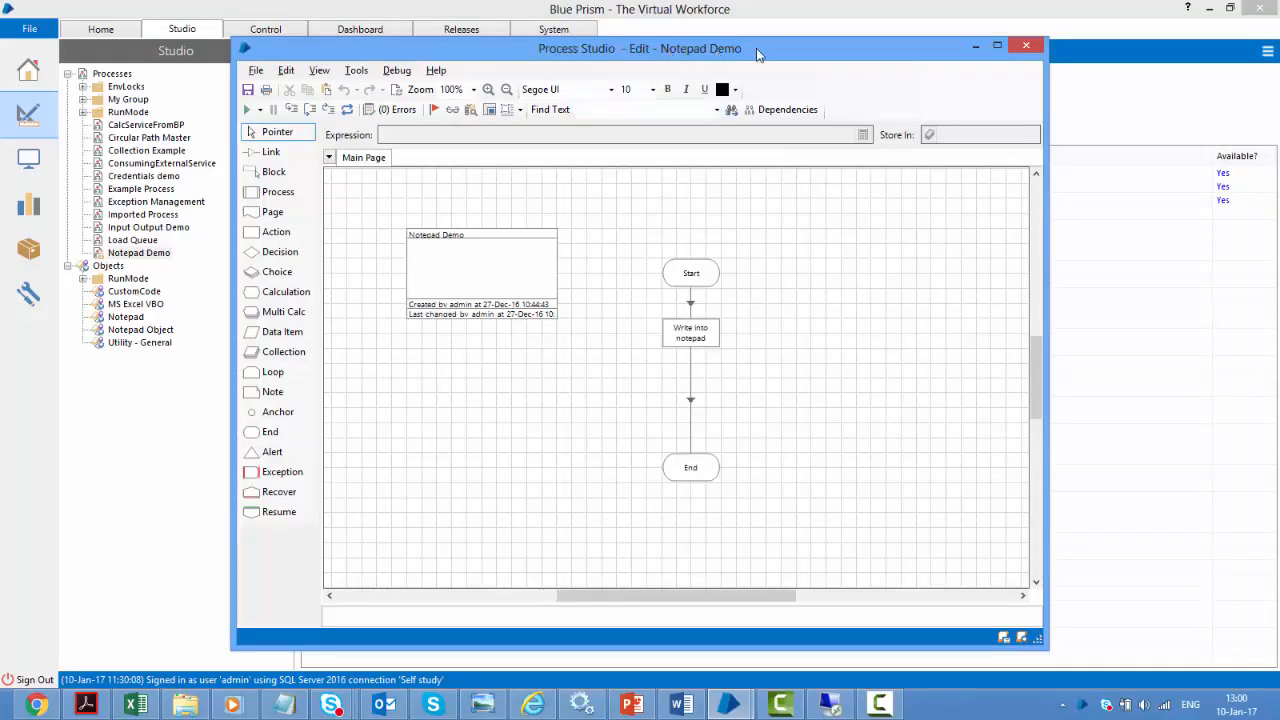
Run Notepad Demo, close the Notepad it wrote a greeting into, and close its editor
left_click(247, 112)
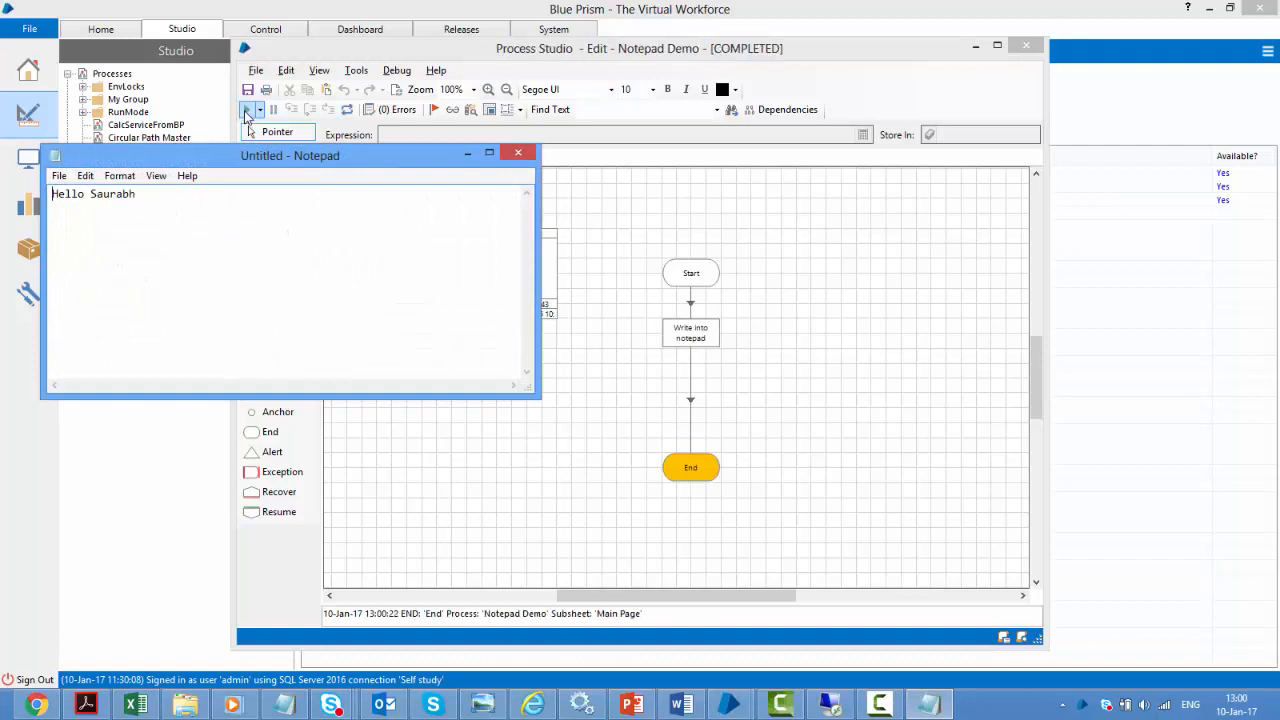
left_click(519, 154)
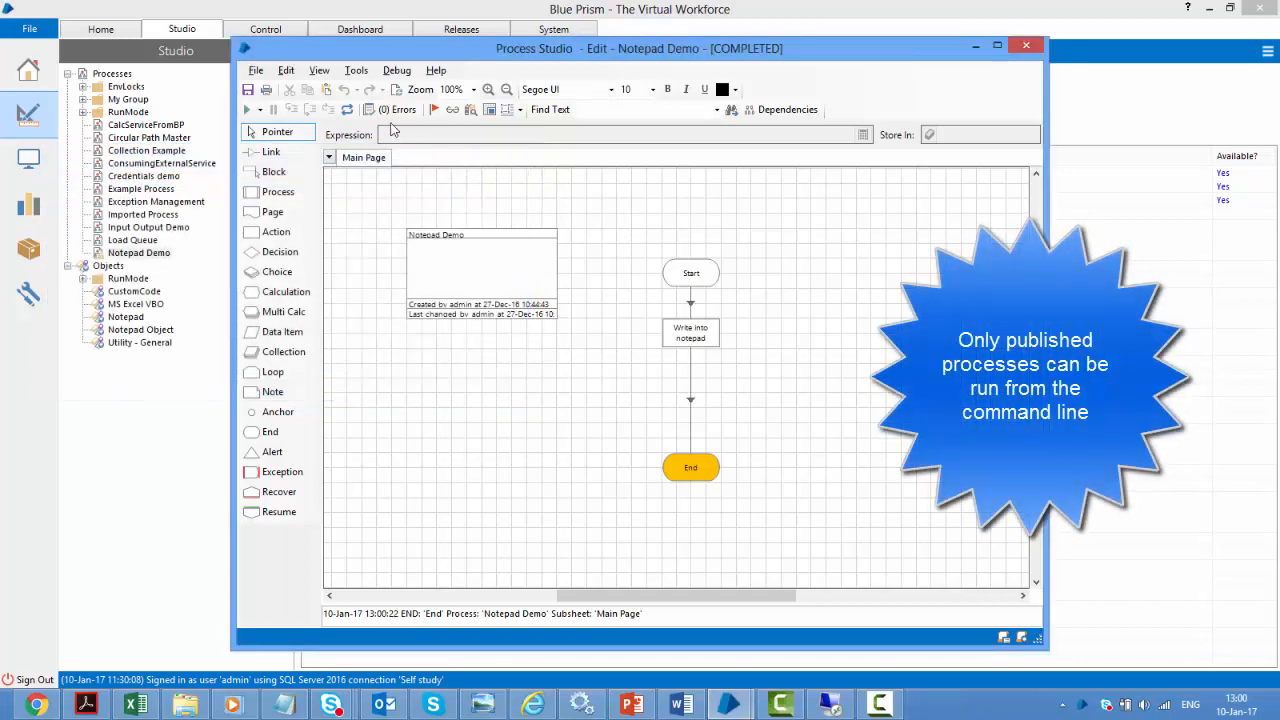
left_click(1031, 46)
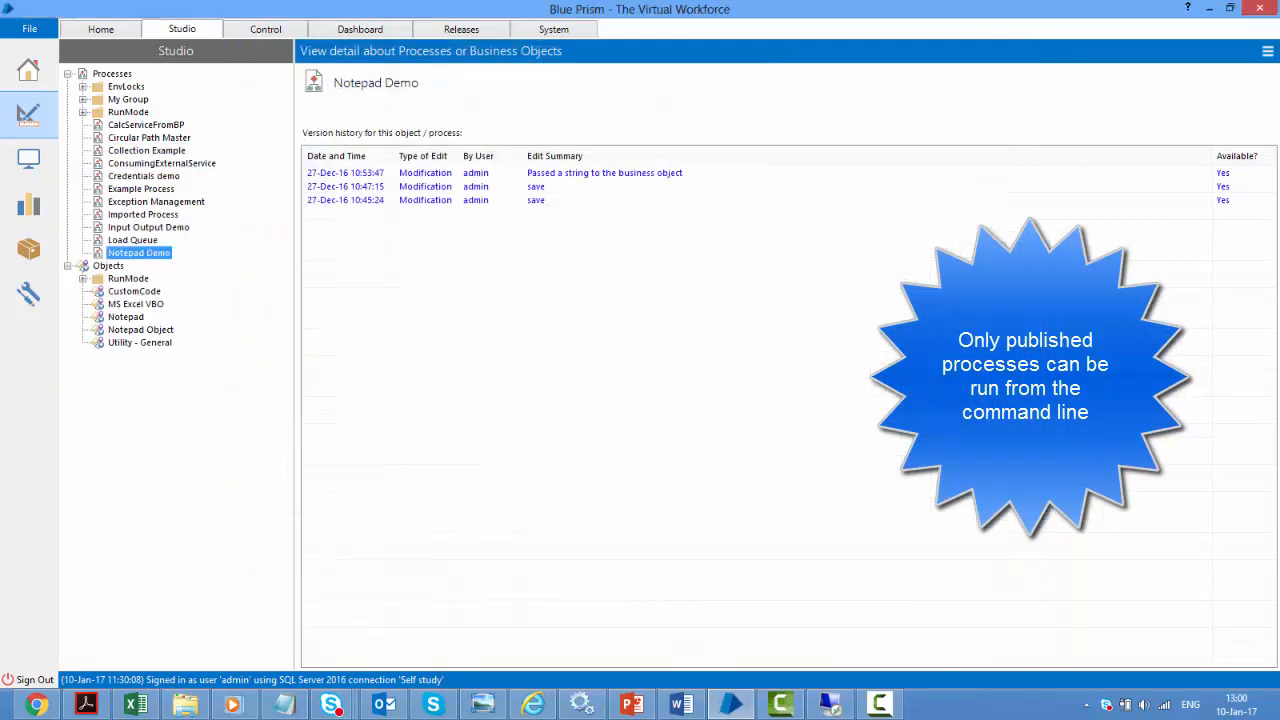
Open Command Prompt and change to C:\Program Files\Blue Prism Limited\Blue Prism Automate
key("super+r")
type("cmd")
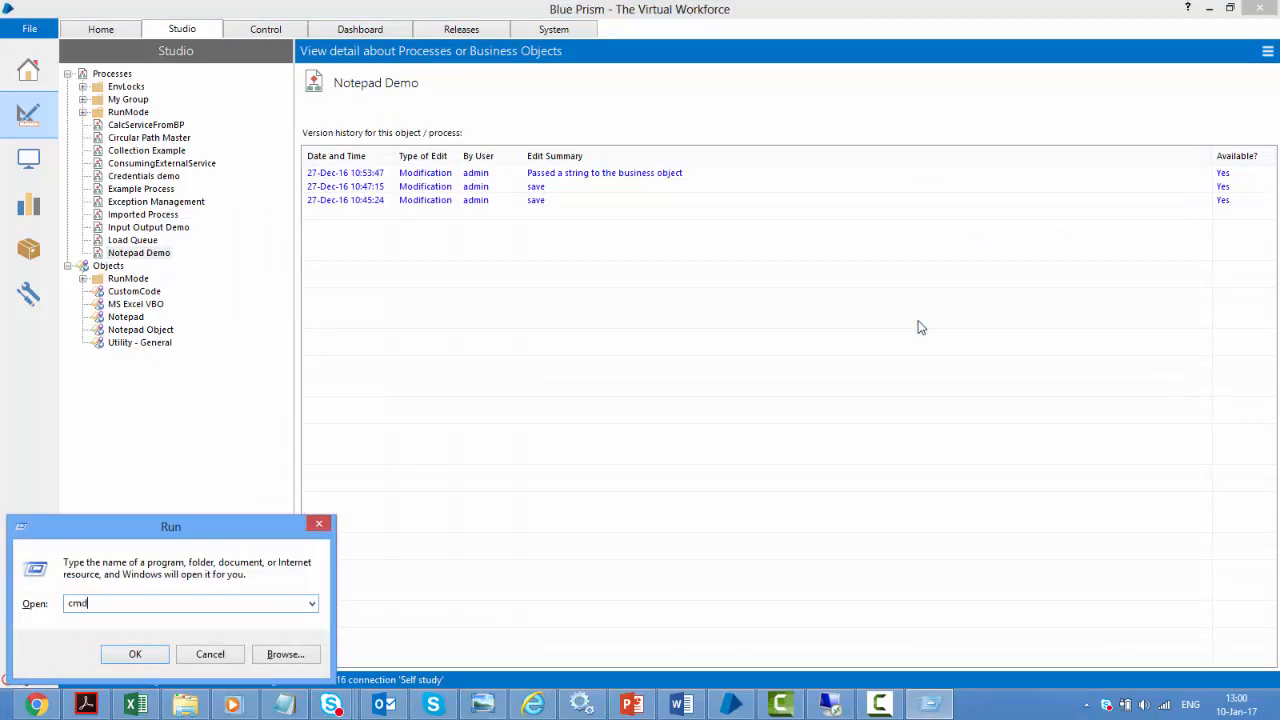
key("Return")
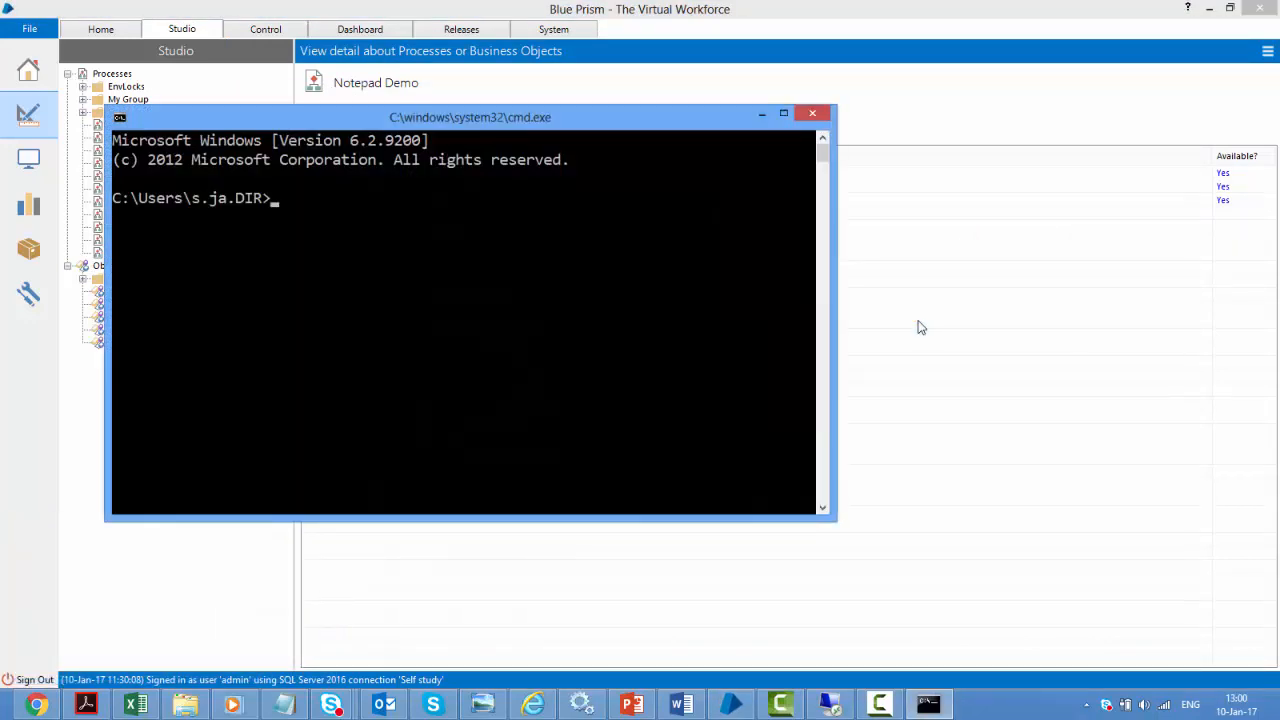
type("cd ")
type("\"c:\\Program Files\"")
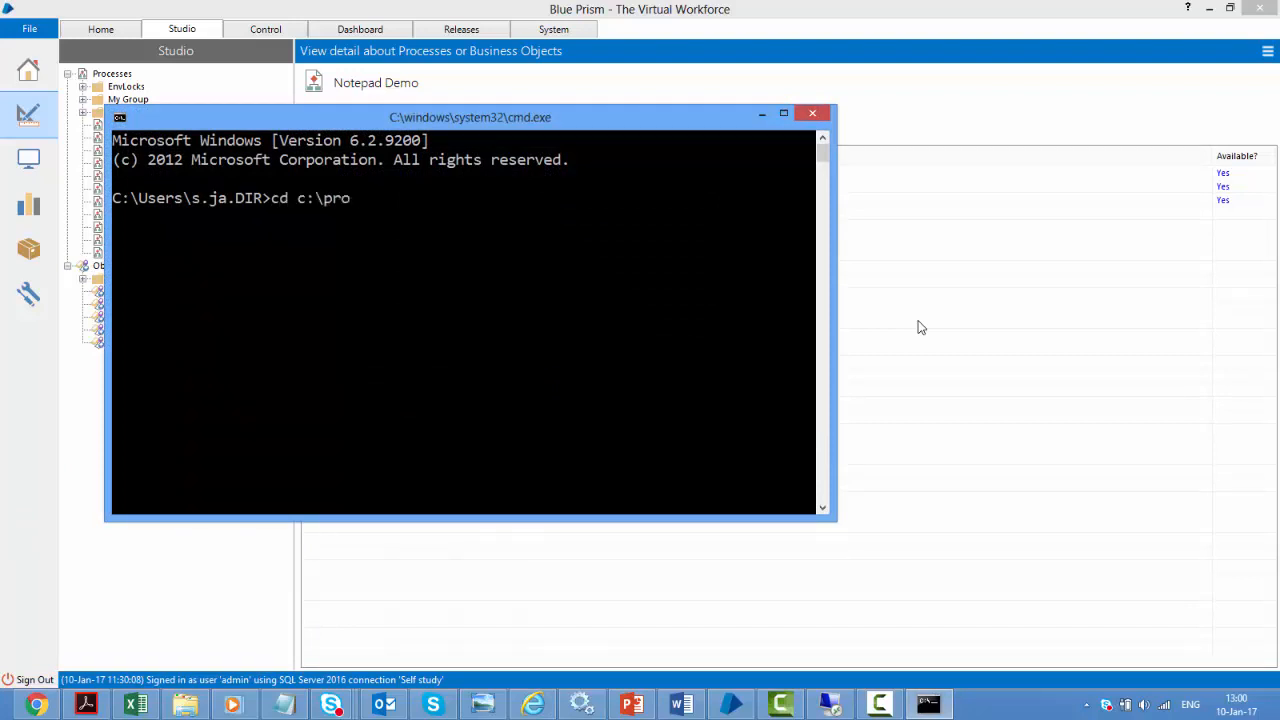
type("\\bl")
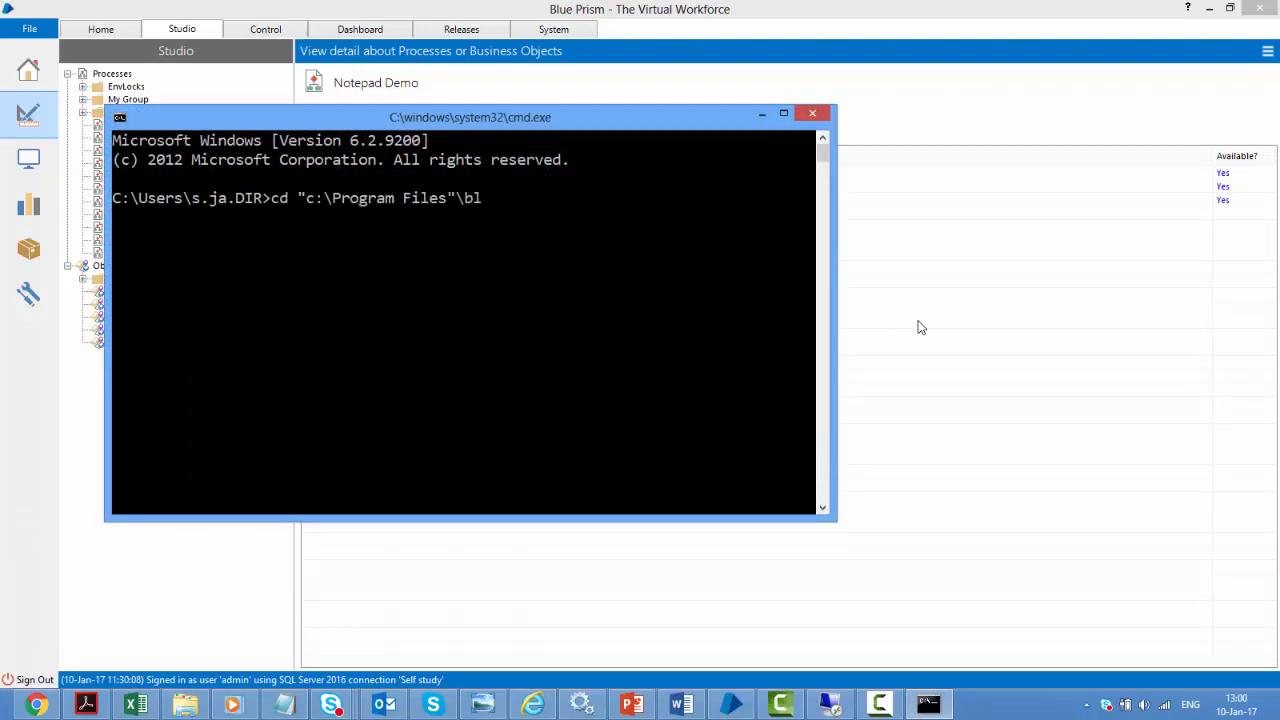
key("Tab")
type("\\b")
key("Tab")
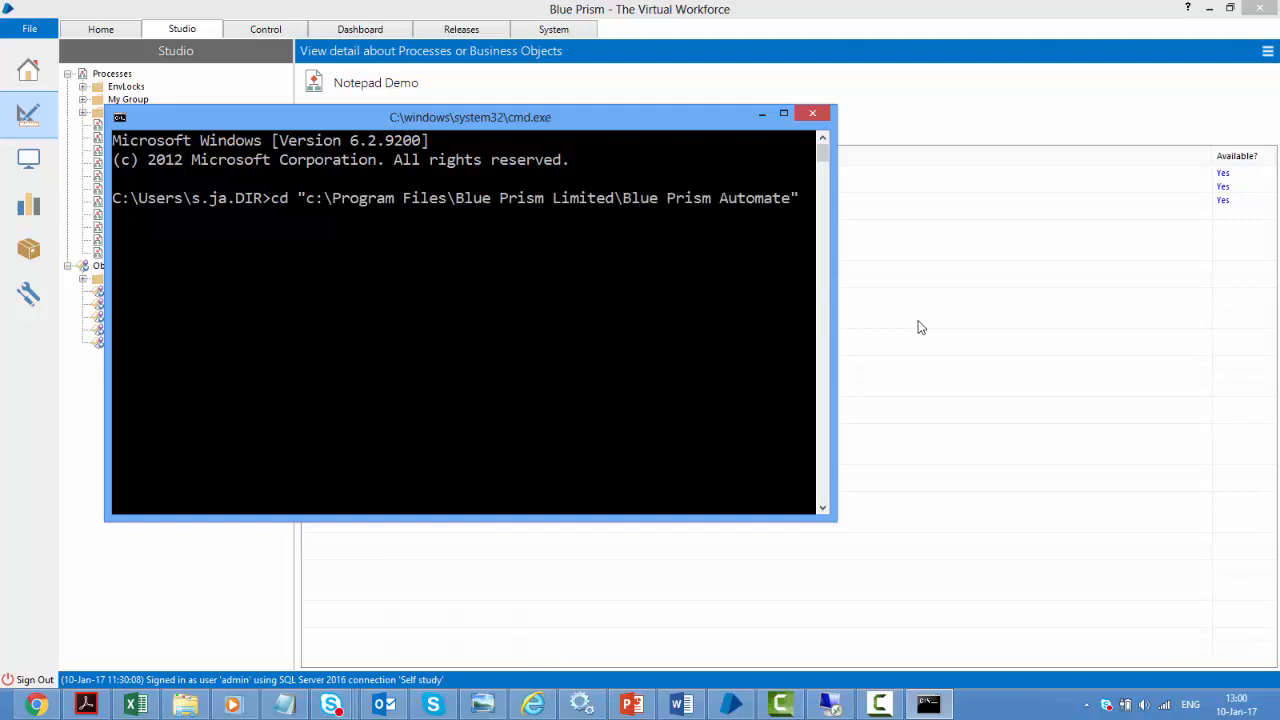
key("Return")
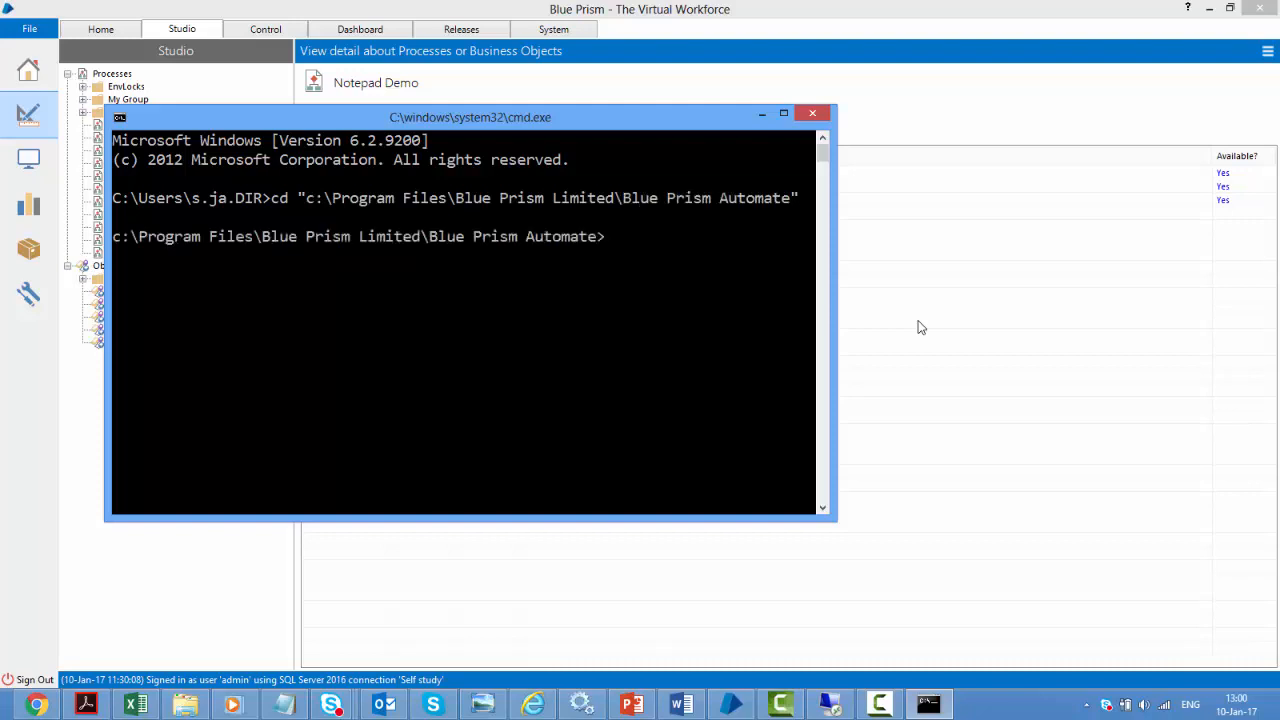
Run AutomateC.exe /run "Notepad Demo" with user credentials, which fails as unpublished
type("automatec")
key("Tab")
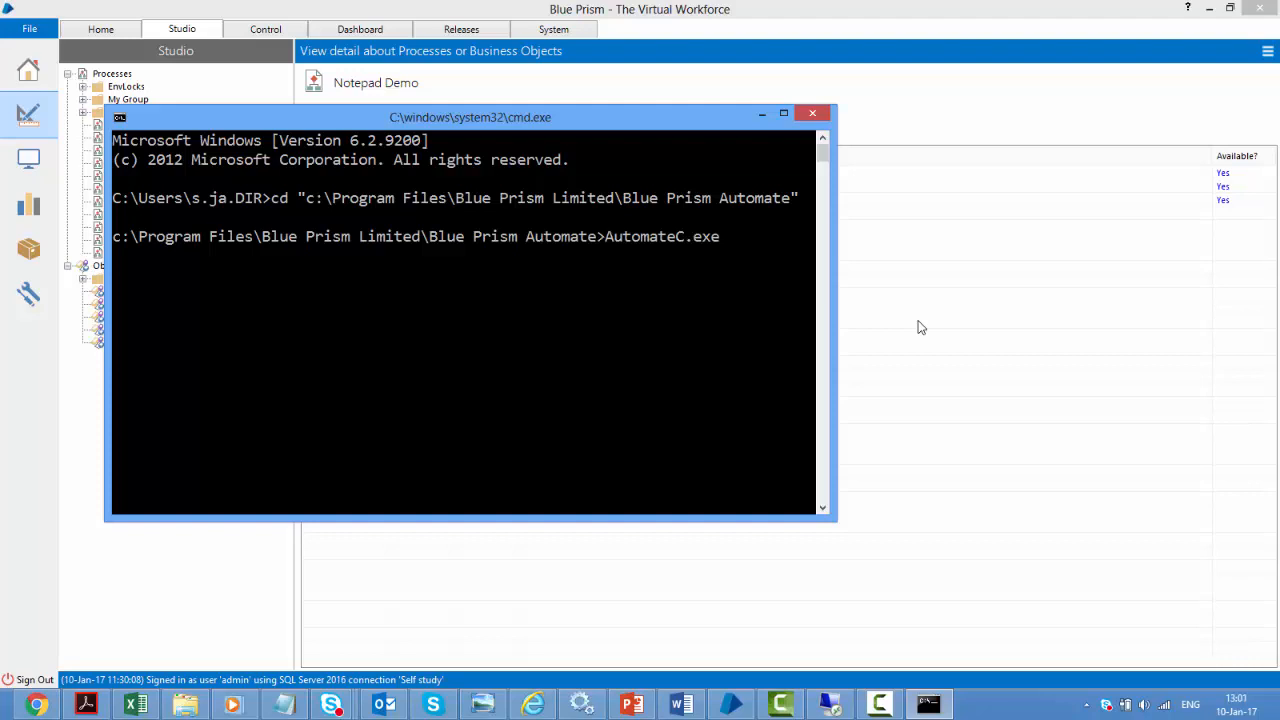
type("/run \"")
left_click_drag(653, 123, 836, 153)
type("Notep")
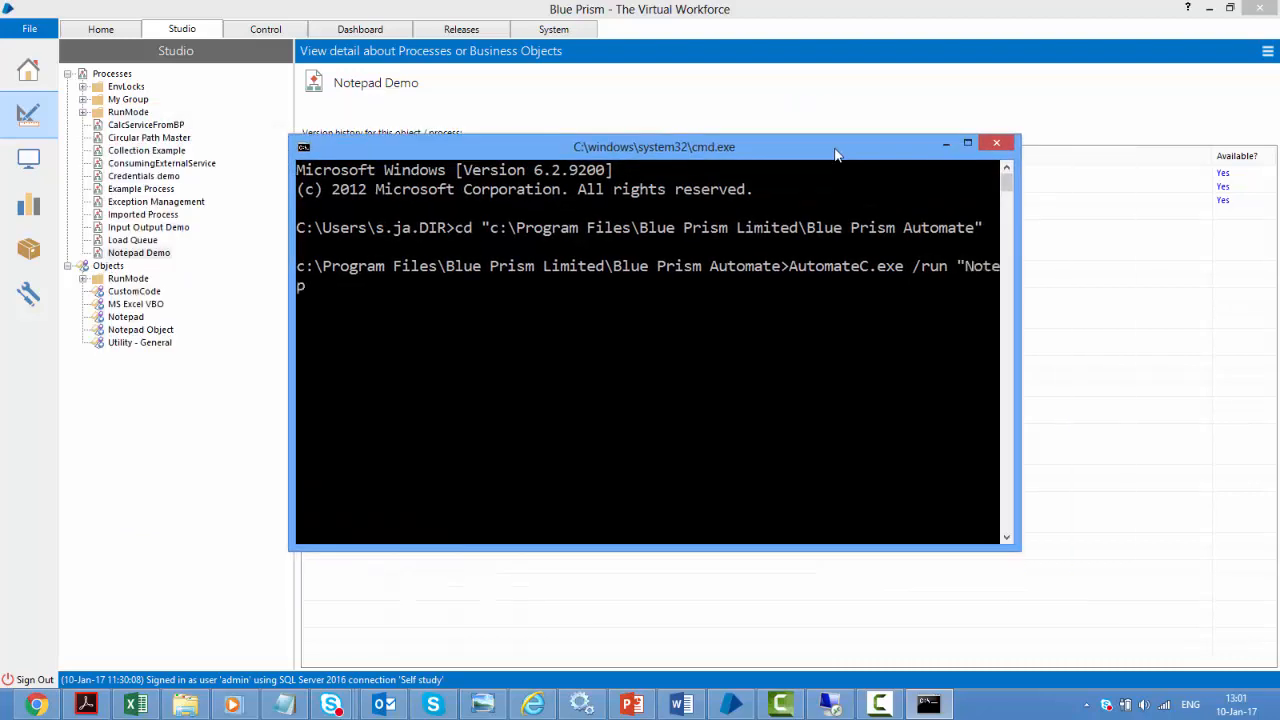
type("ad Demo\" /user")
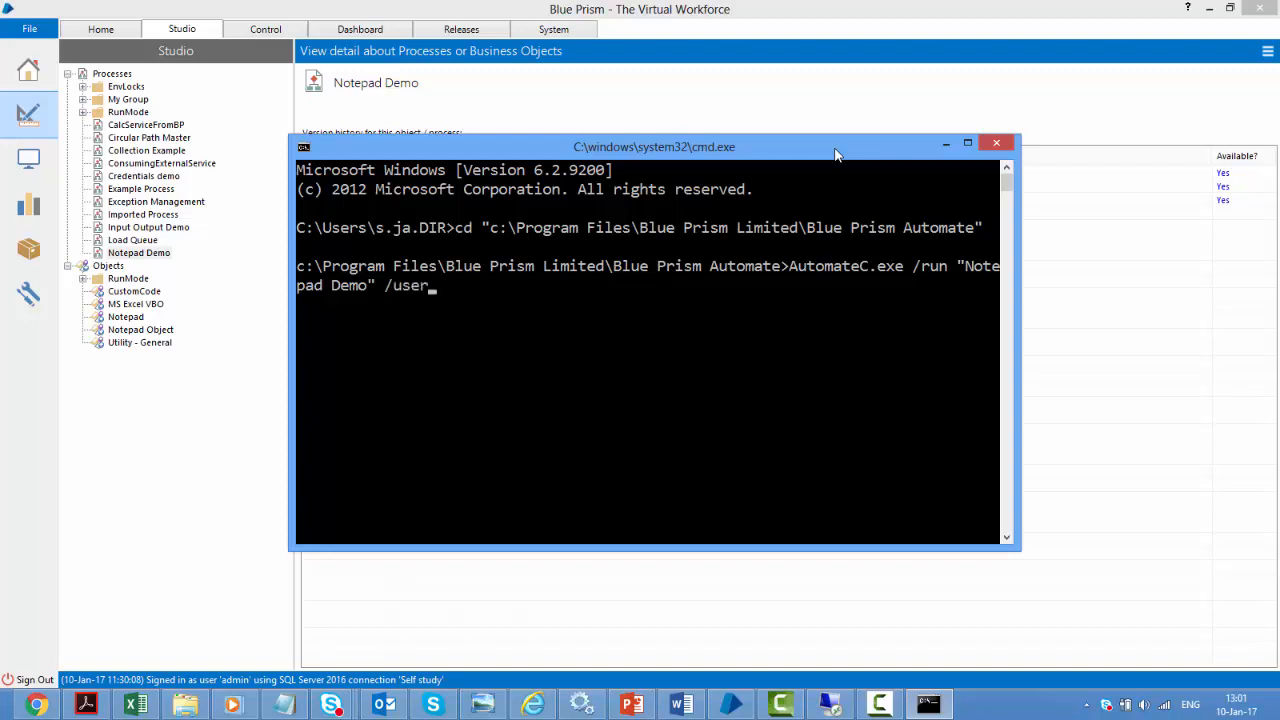
type(" admin admin")
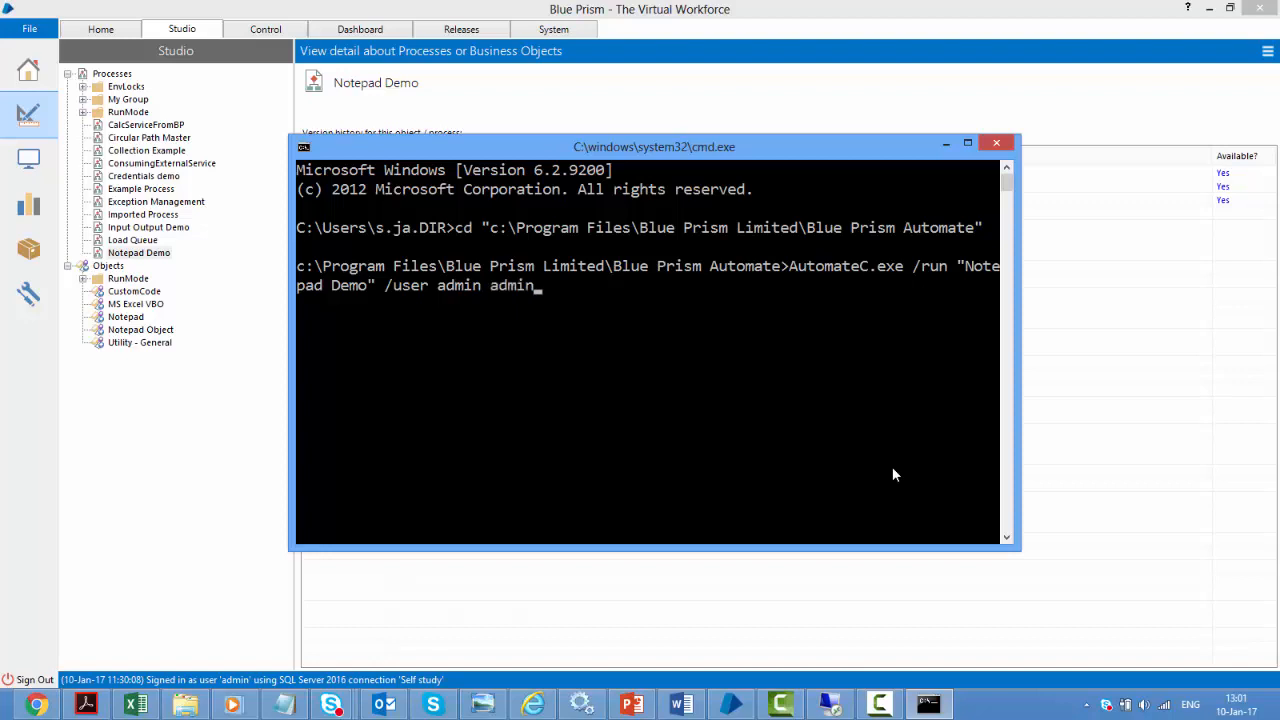
key("Return")
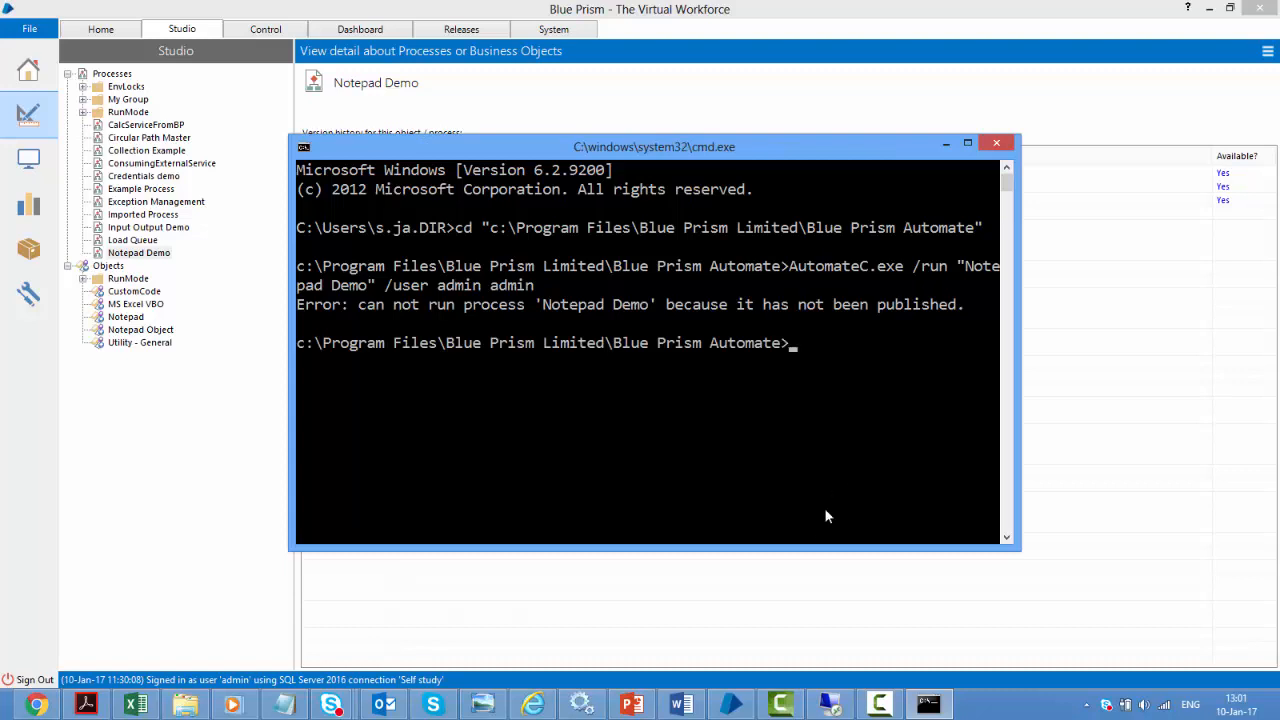
Tick Publish this Process to Control Room in Notepad Demo's process properties
left_click(128, 253)
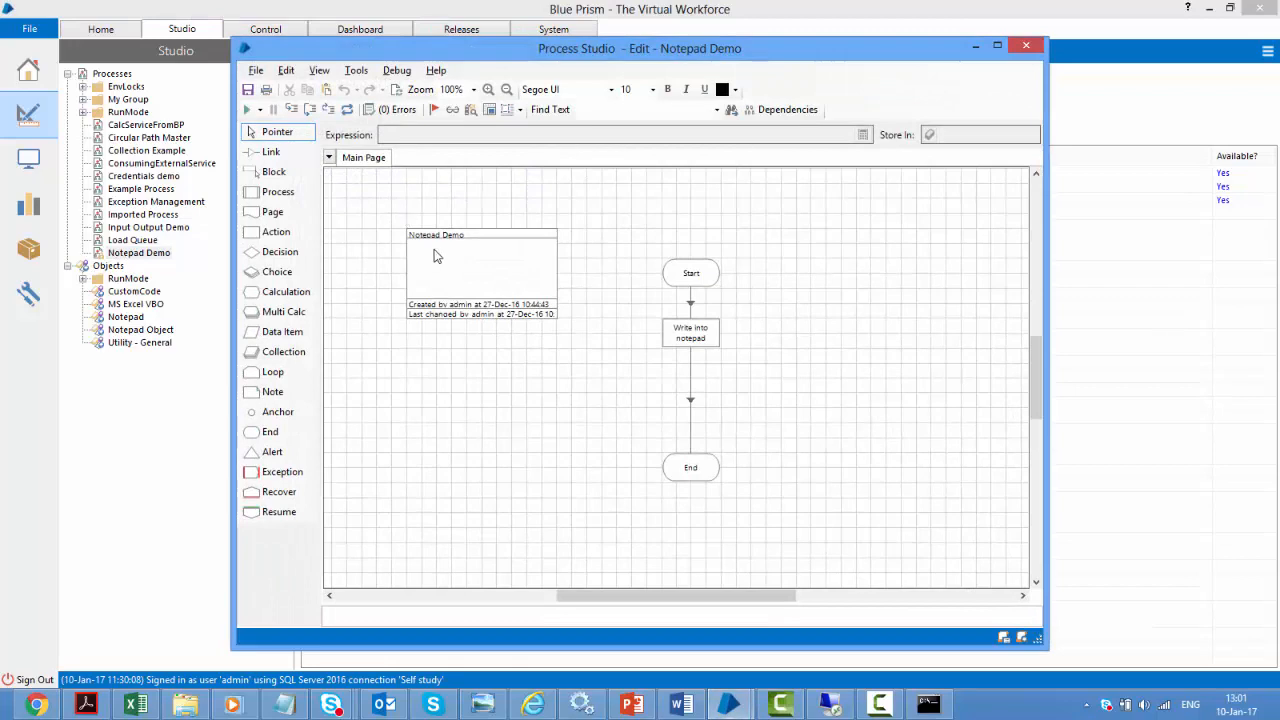
double_click(433, 256)
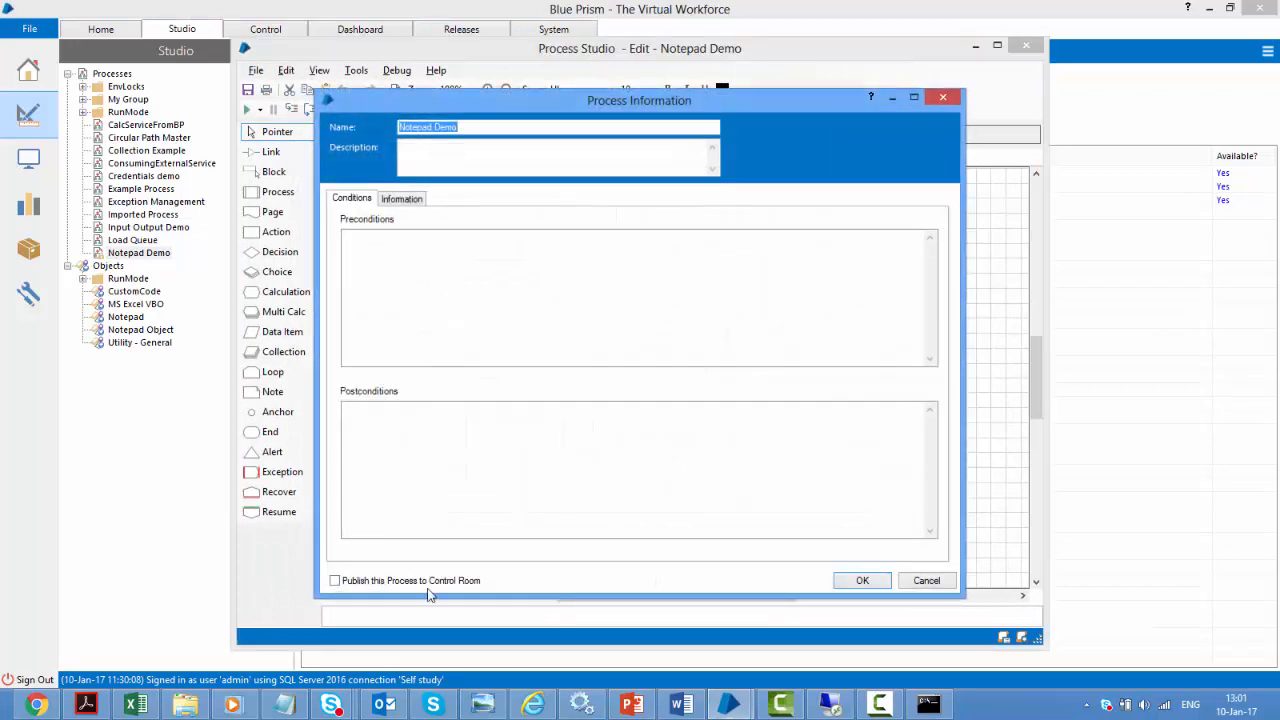
left_click(852, 581)
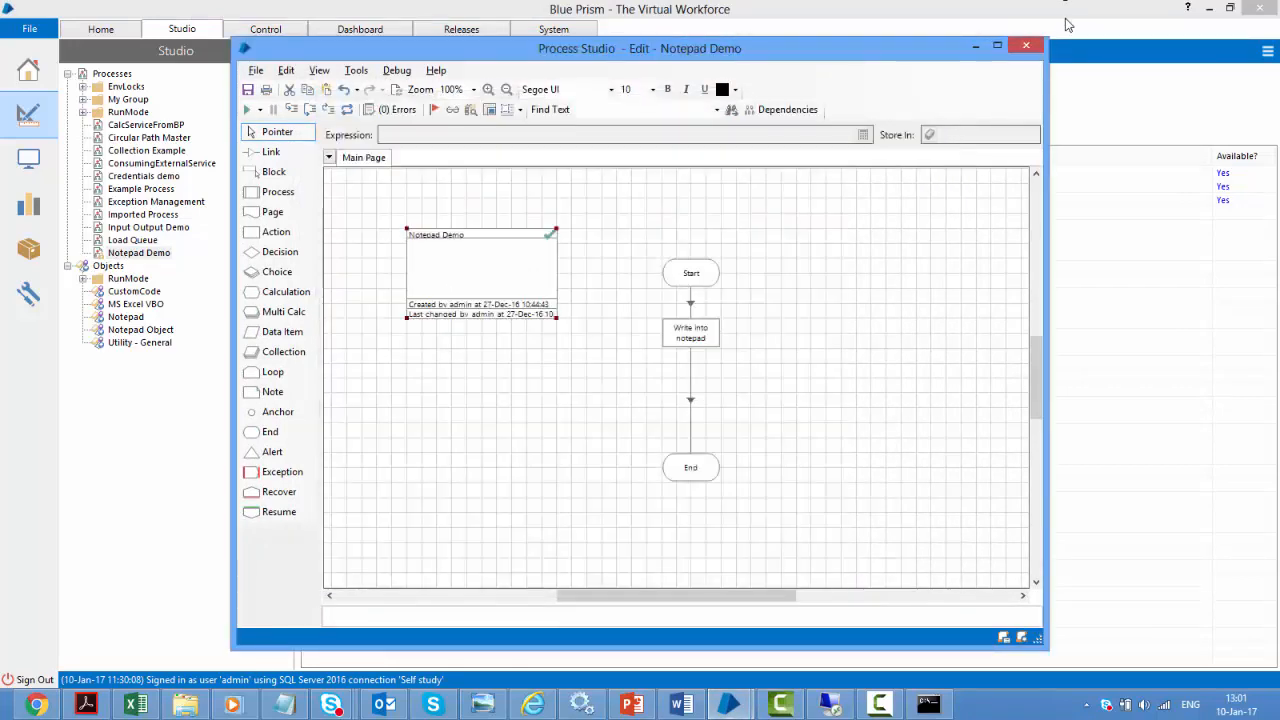
Close the Notepad Demo editor, saving the changes with the comment 'save'
left_click(1036, 49)
type("save")
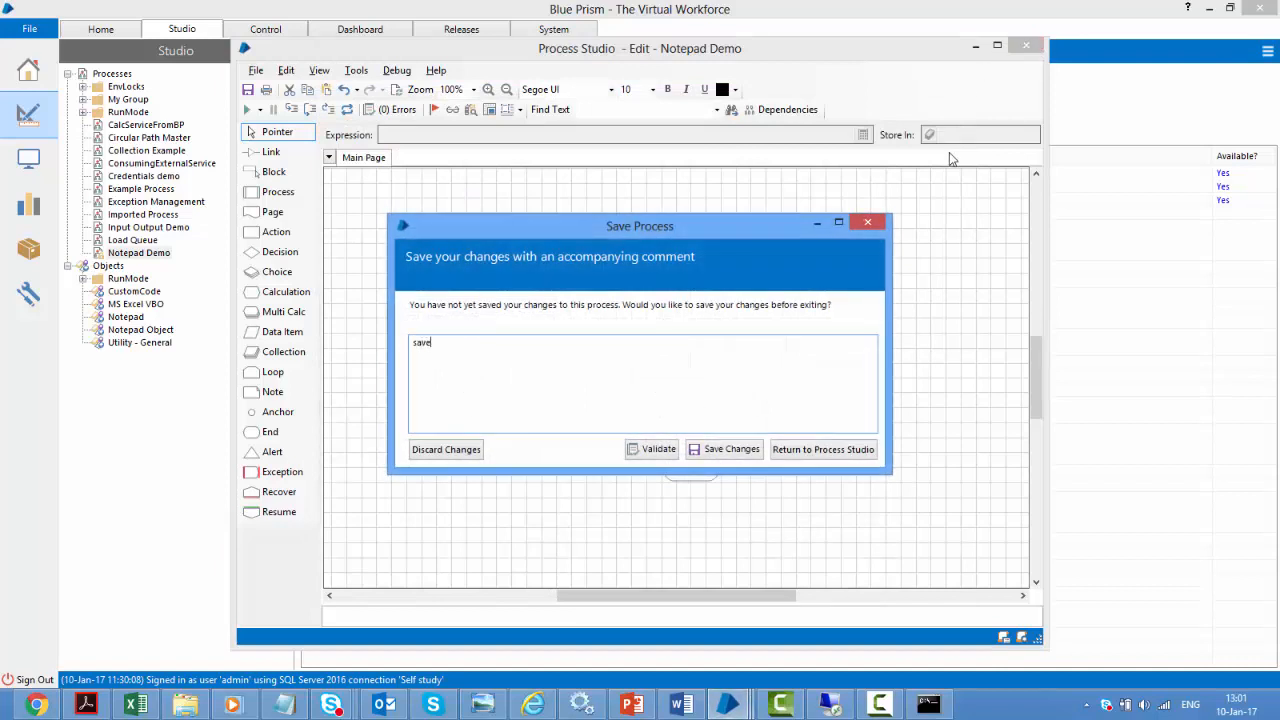
key("Tab")
key("Return")
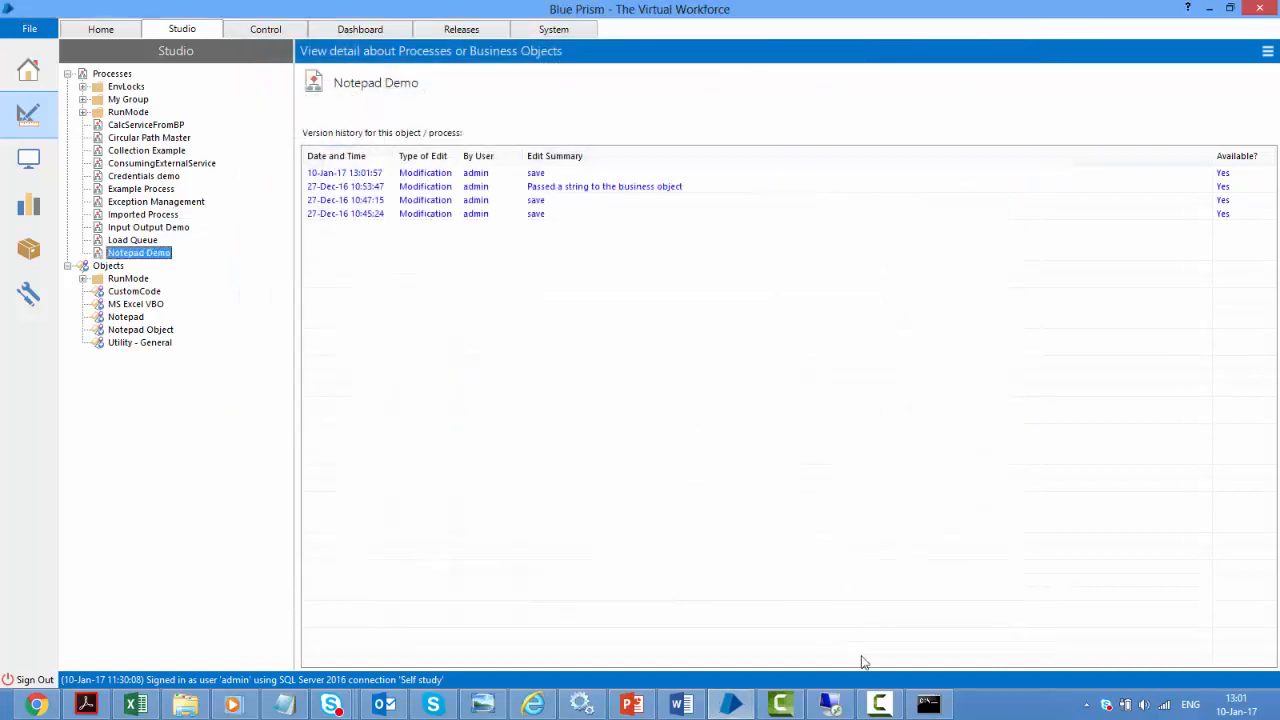
Clear the console and rerun AutomateC.exe /run "Notepad Demo", which now starts successfully
left_click(930, 705)
type("cls")
key("Return")
key("Up")
key("Up")
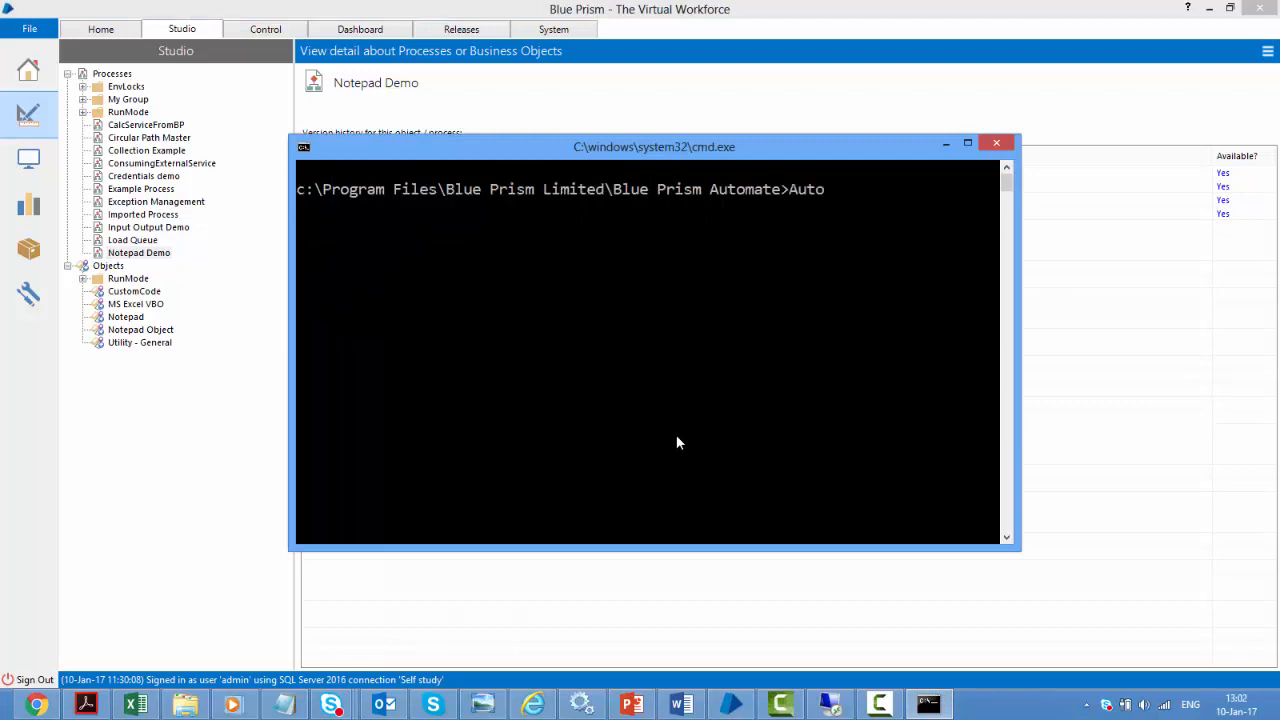
key("Return")
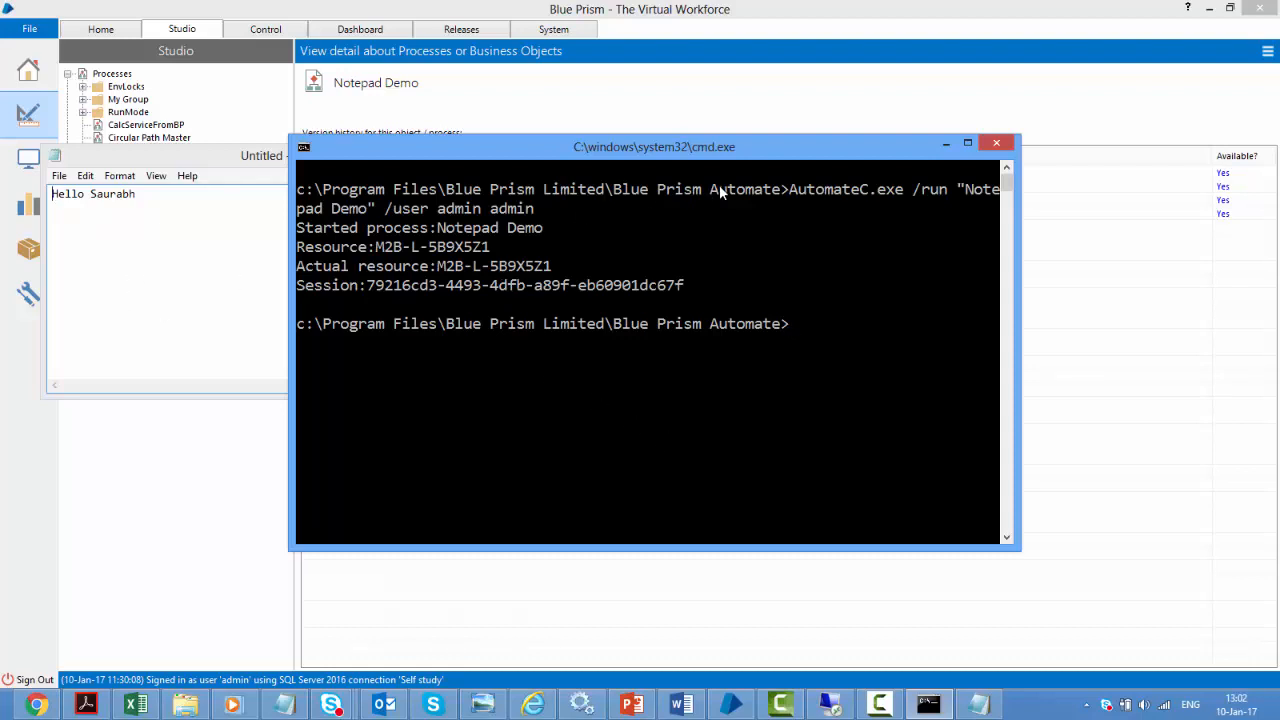
Run AutomateC.exe /help to display its command-line options
type("ate>Automate")
key("Tab")
key("Tab")
key("Tab")
key("Tab")
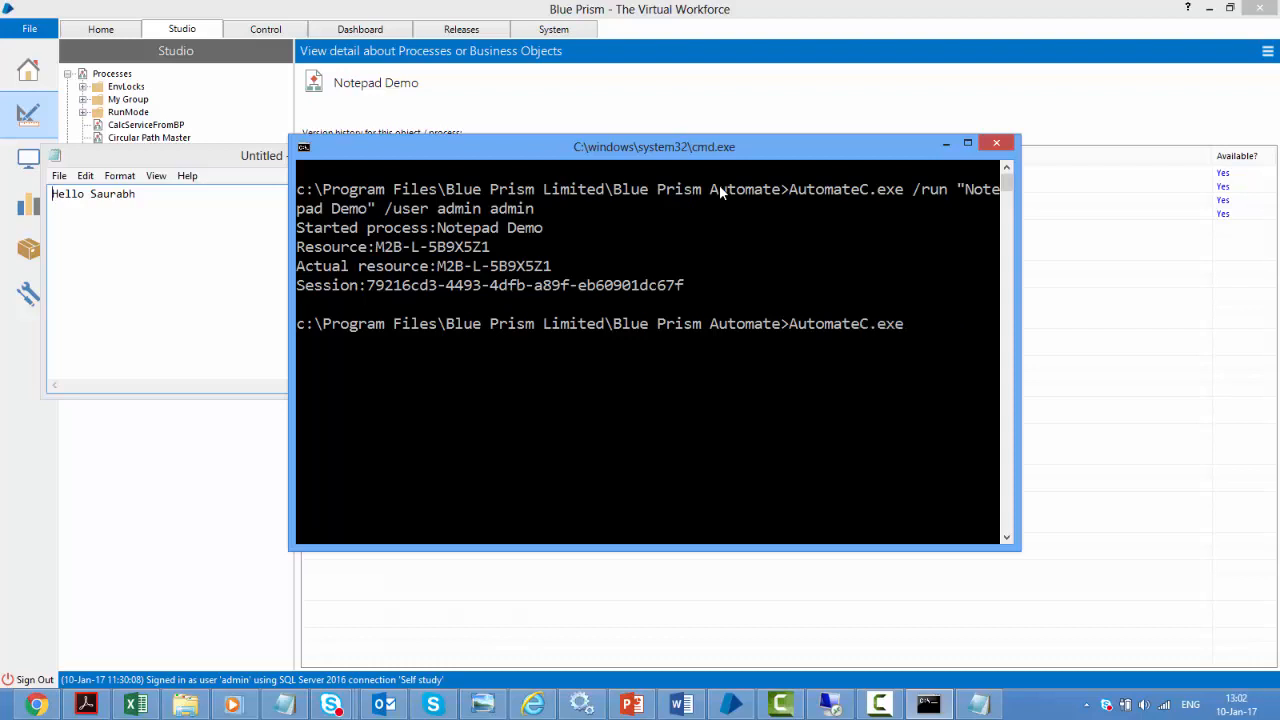
type("/help")
key("Return")
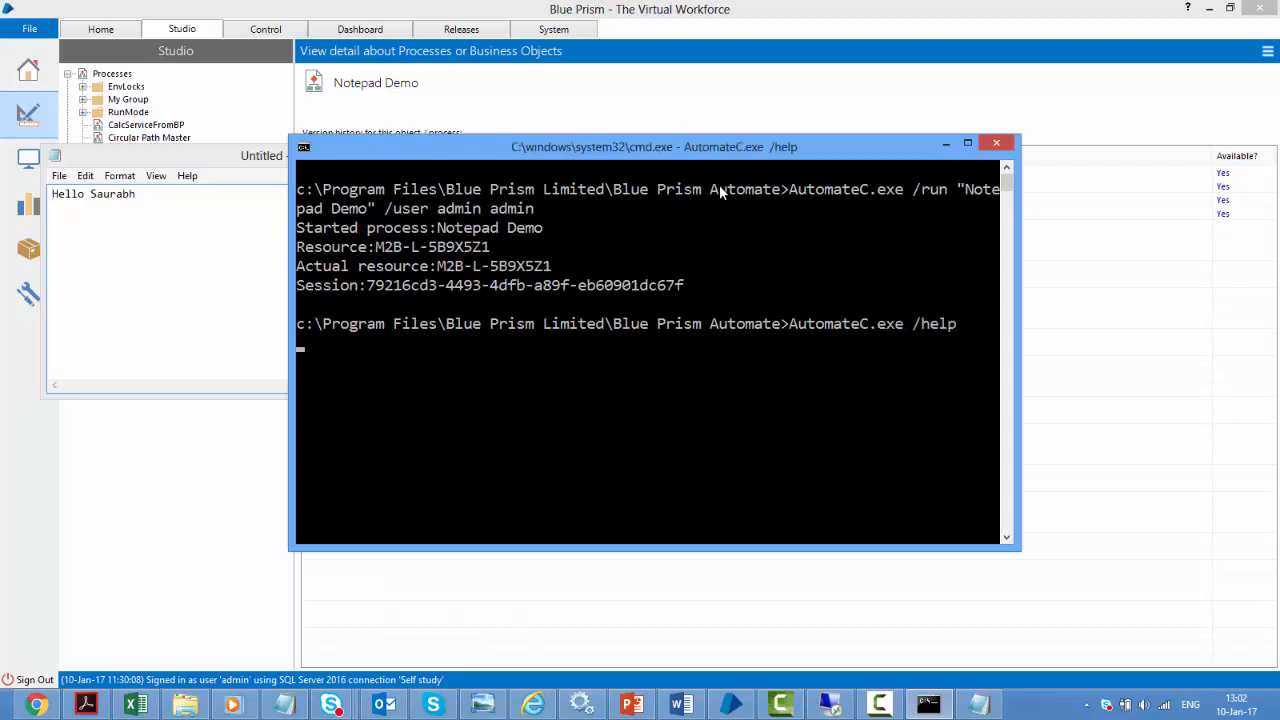